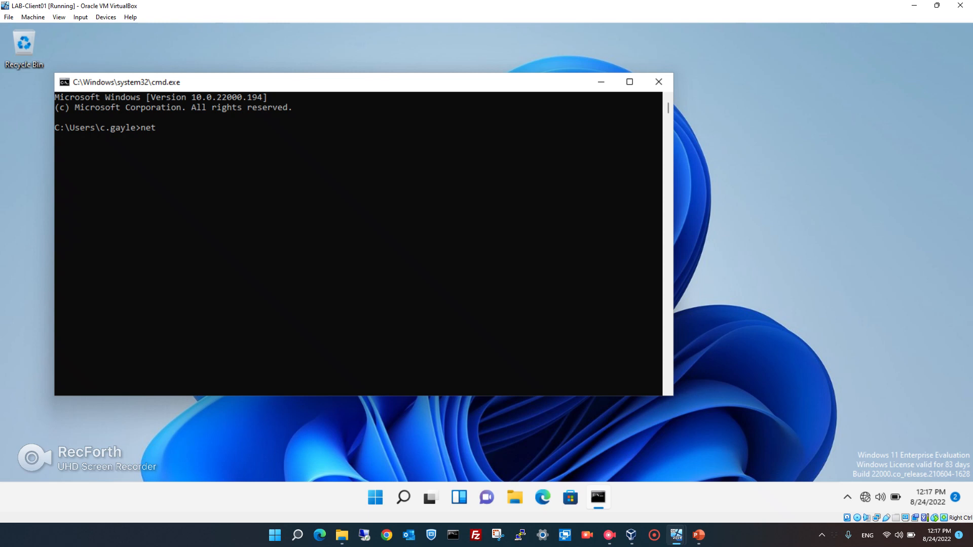
# Run 'net accounts' to list the client's password policy: 7-character minimum, 42-day maximum age, 24-password history.
pyautogui.write('nts')
pyautogui.press('Return')
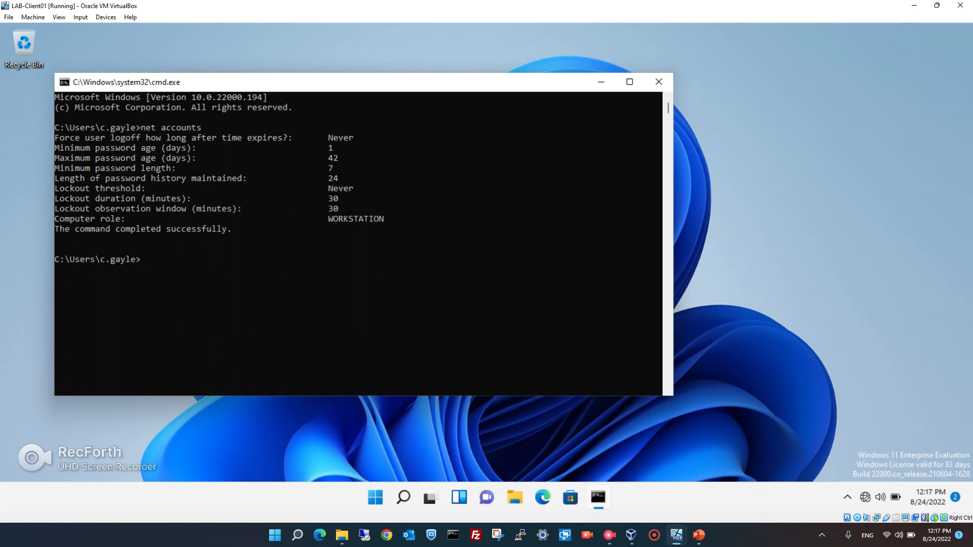
# On the LAB-DC01 VM, launch Group Policy Management from Server Manager's Tools menu.
pyautogui.moveTo(676, 535)
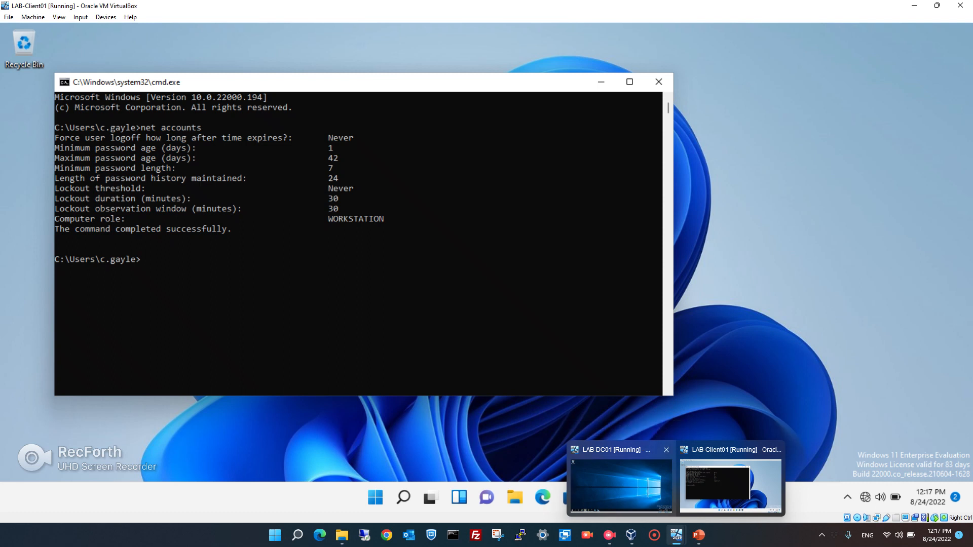
pyautogui.click(620, 484)
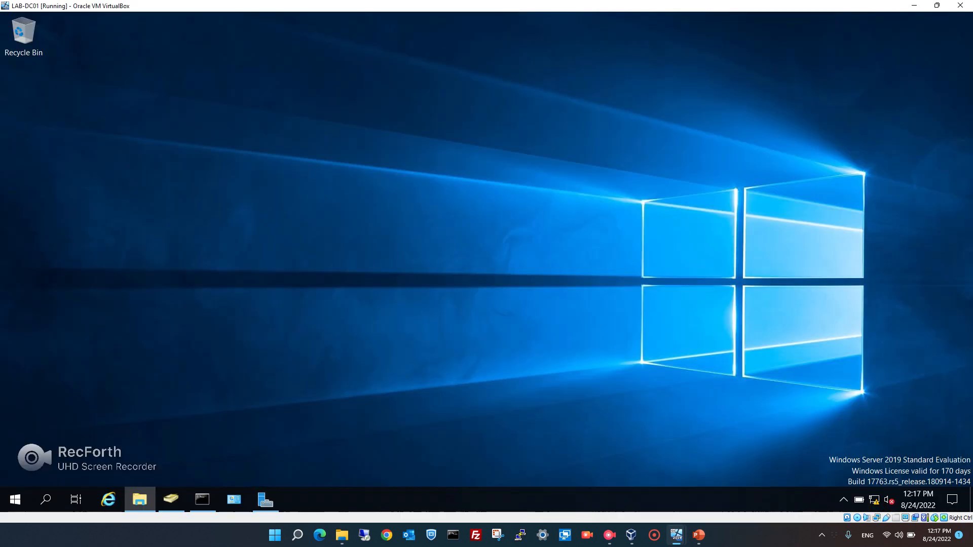
pyautogui.click(266, 500)
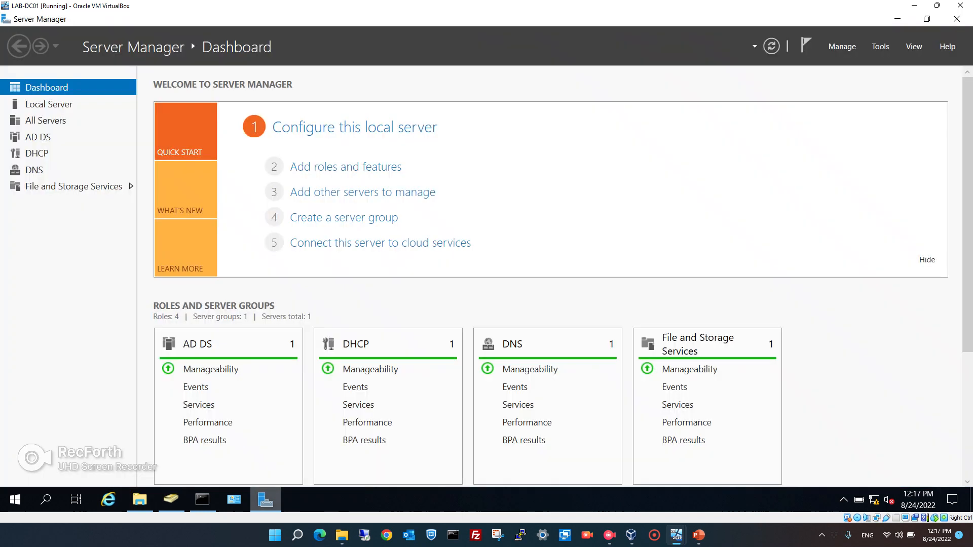
pyautogui.press('super+t')
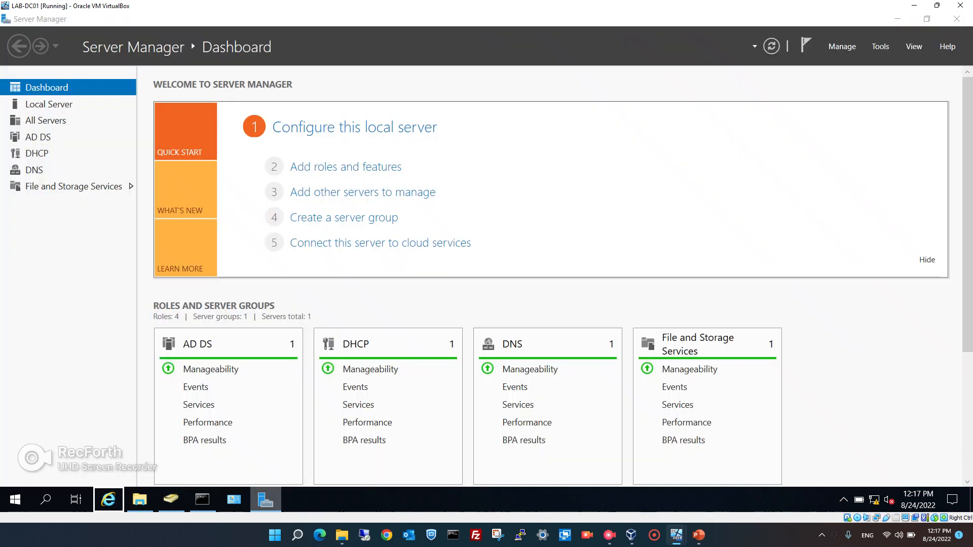
pyautogui.click(880, 46)
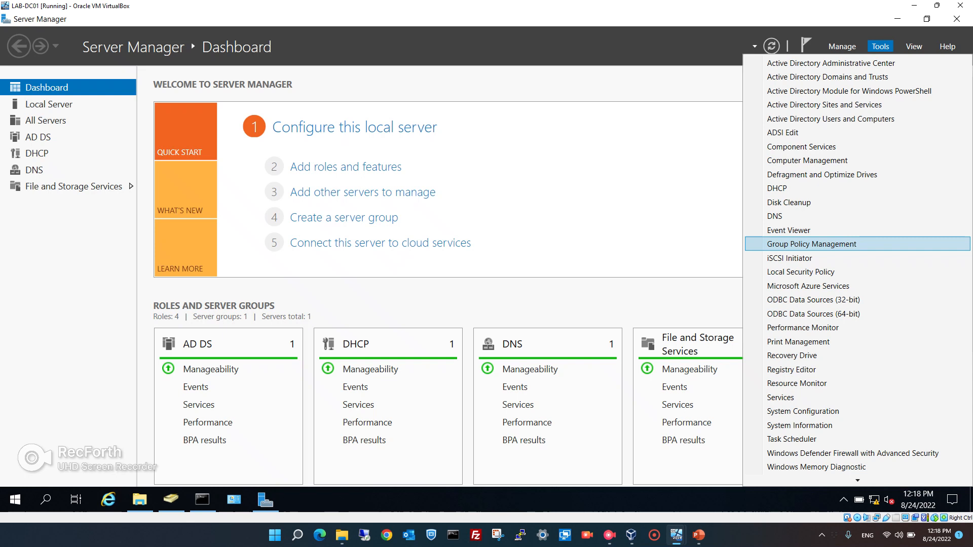
pyautogui.press('Return')
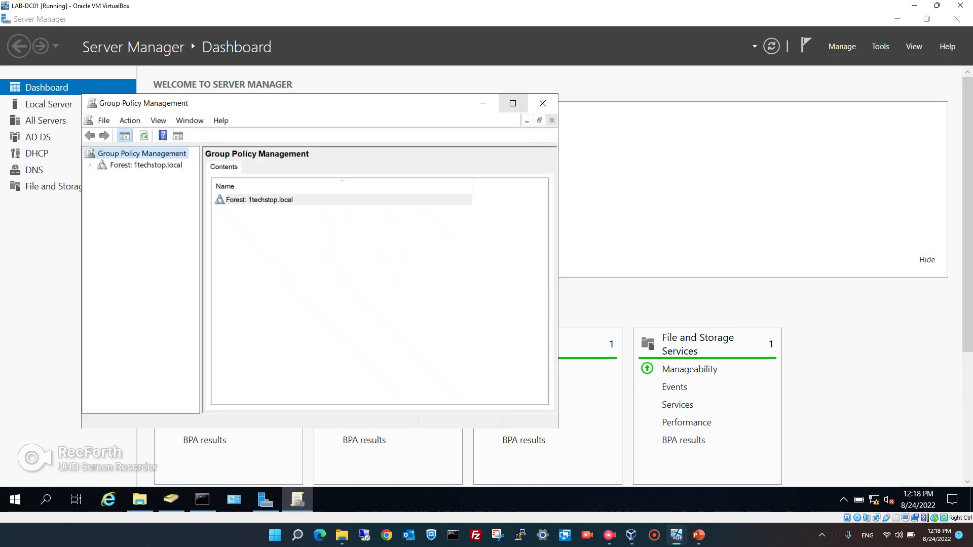
# Maximize the console, expand Forest > Domains > 1techstop.local, and widen the tree pane.
pyautogui.click(513, 103)
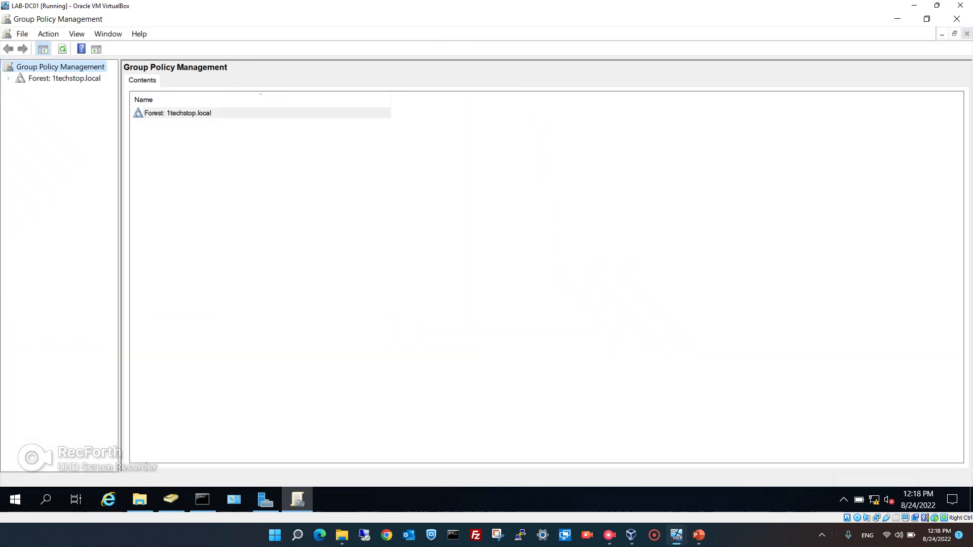
pyautogui.click(8, 78)
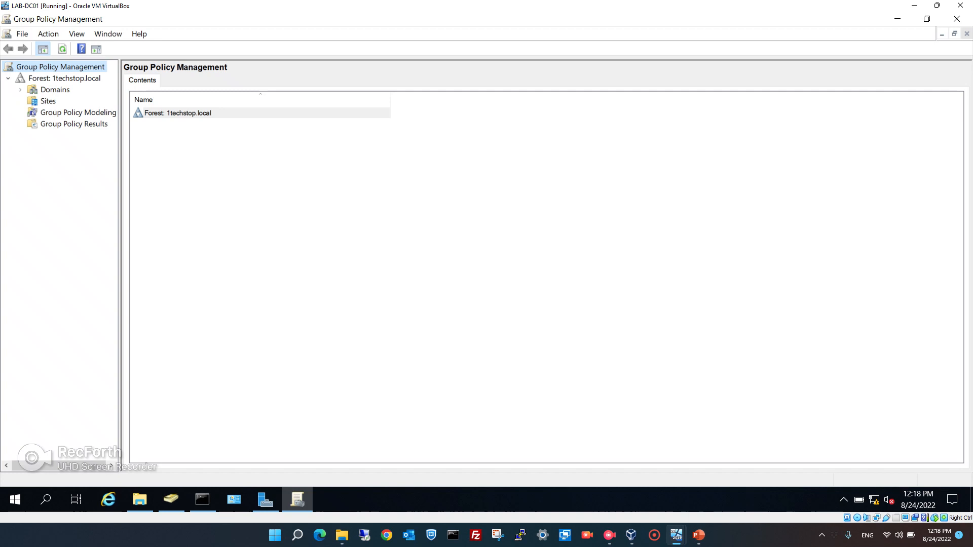
pyautogui.click(20, 89)
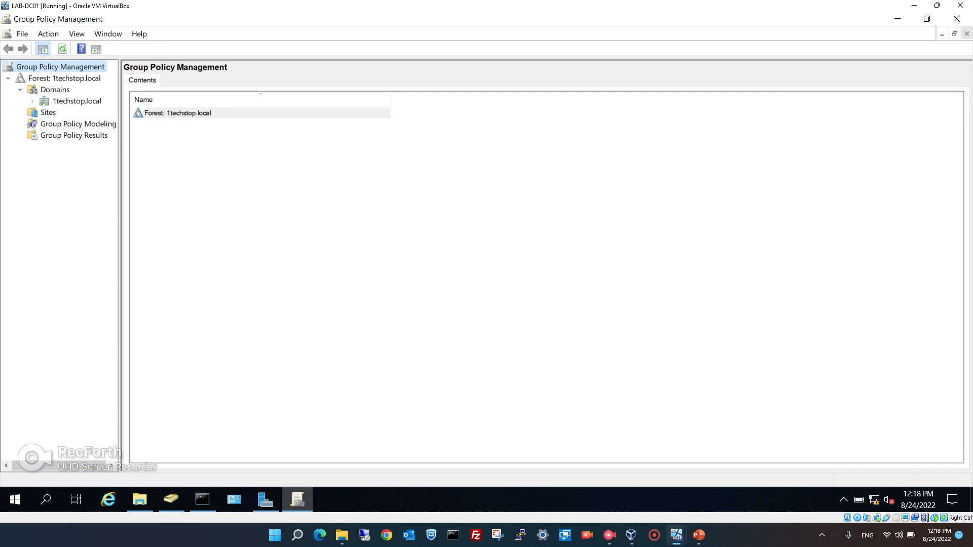
pyautogui.click(32, 101)
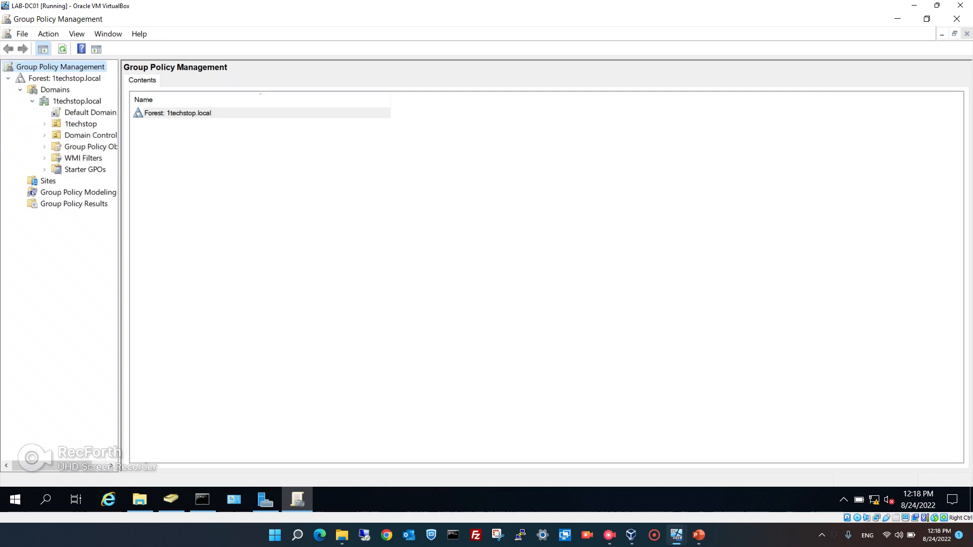
pyautogui.moveTo(120, 253); pyautogui.dragTo(172, 253)
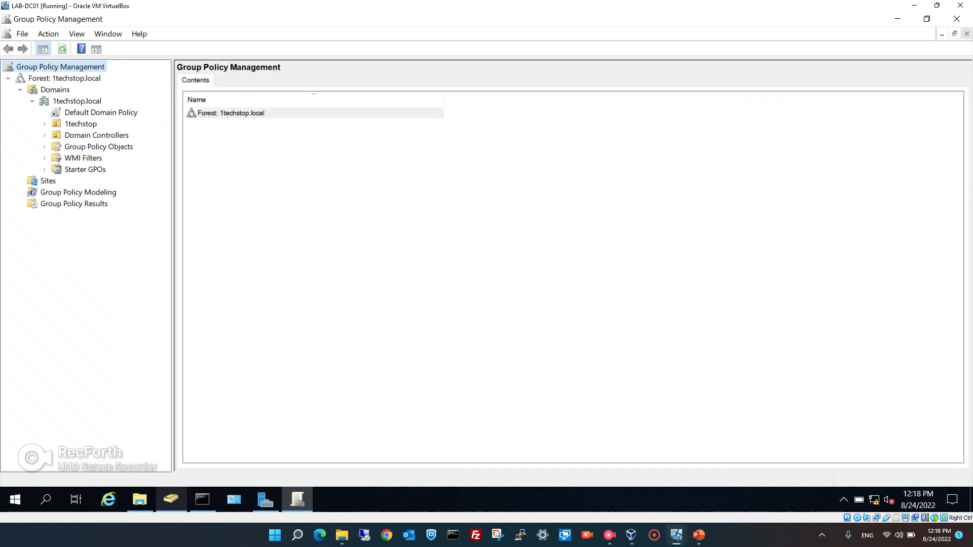
pyautogui.click(170, 499)
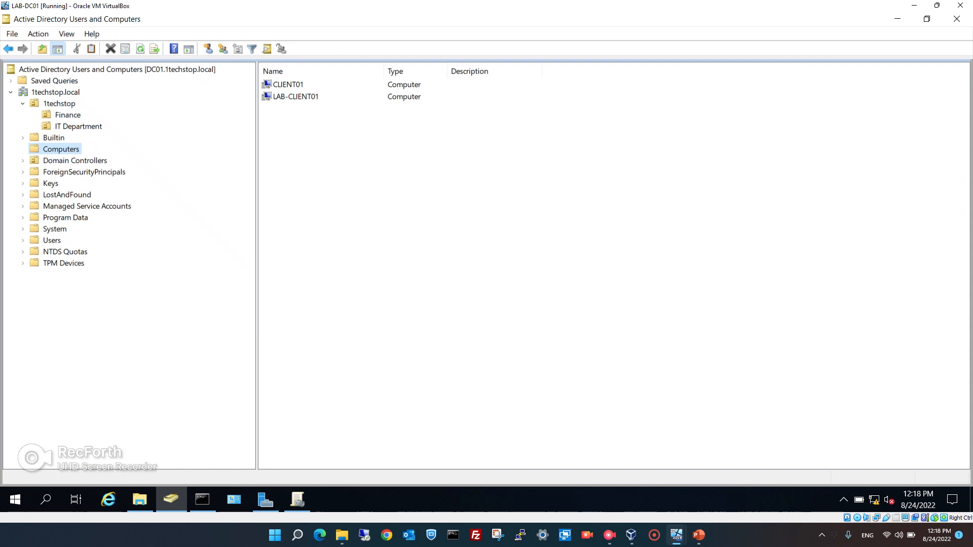
pyautogui.click(59, 104)
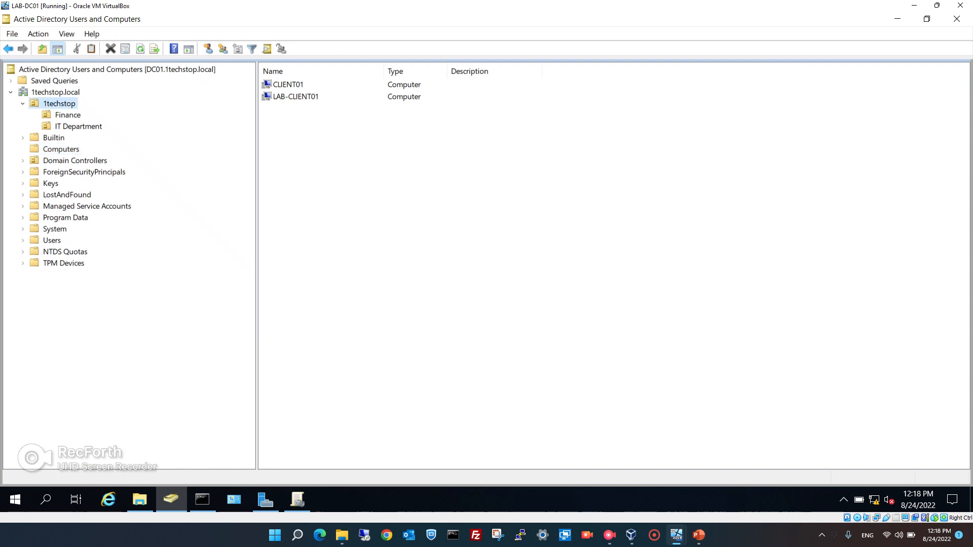
pyautogui.click(67, 115)
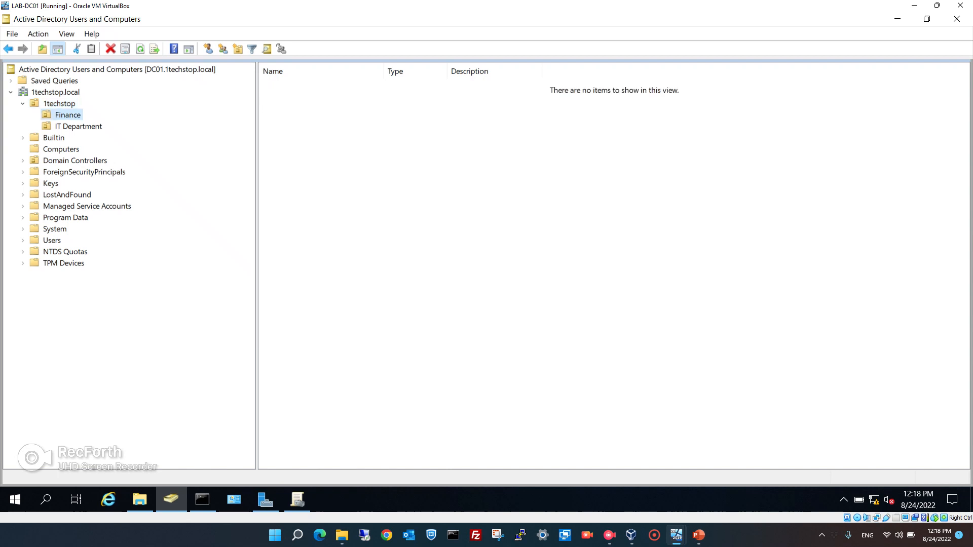
pyautogui.click(78, 127)
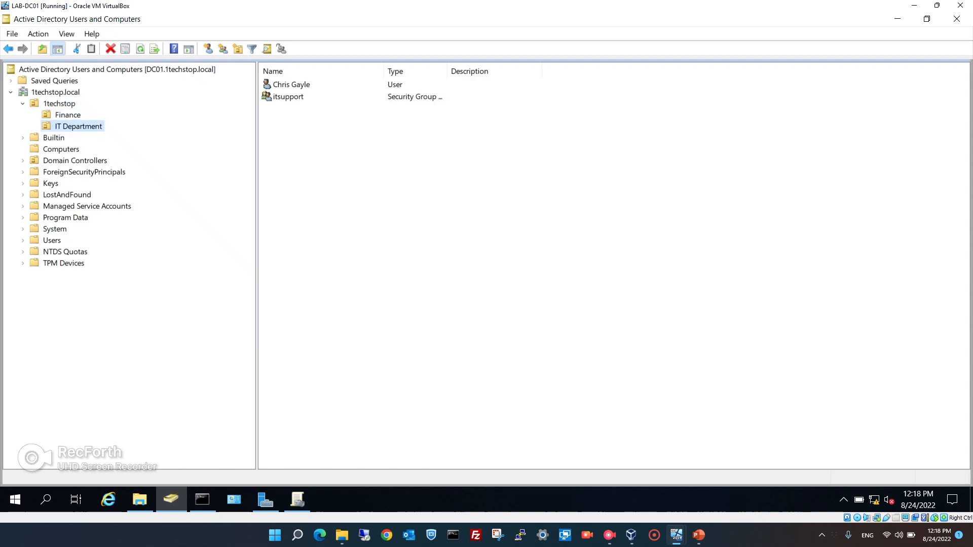
pyautogui.click(292, 84)
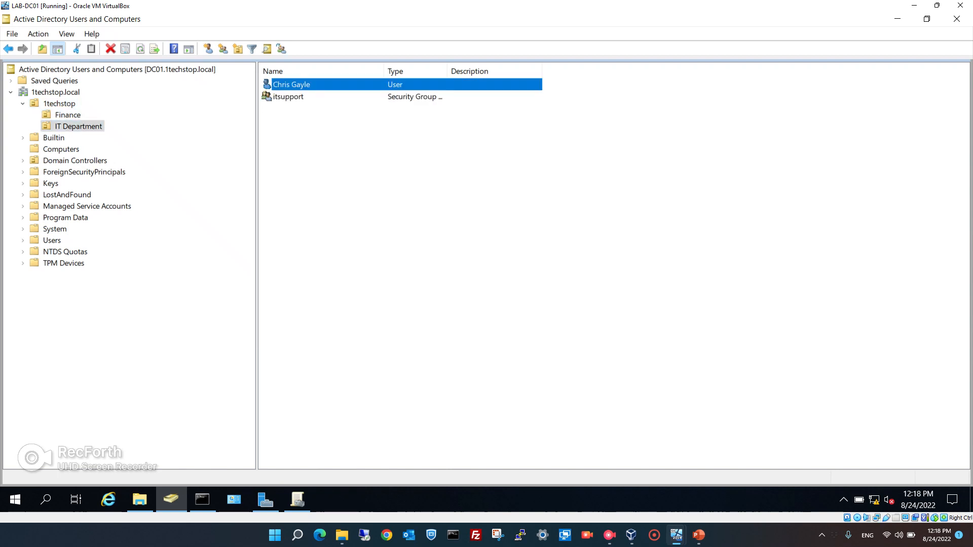
pyautogui.click(288, 97)
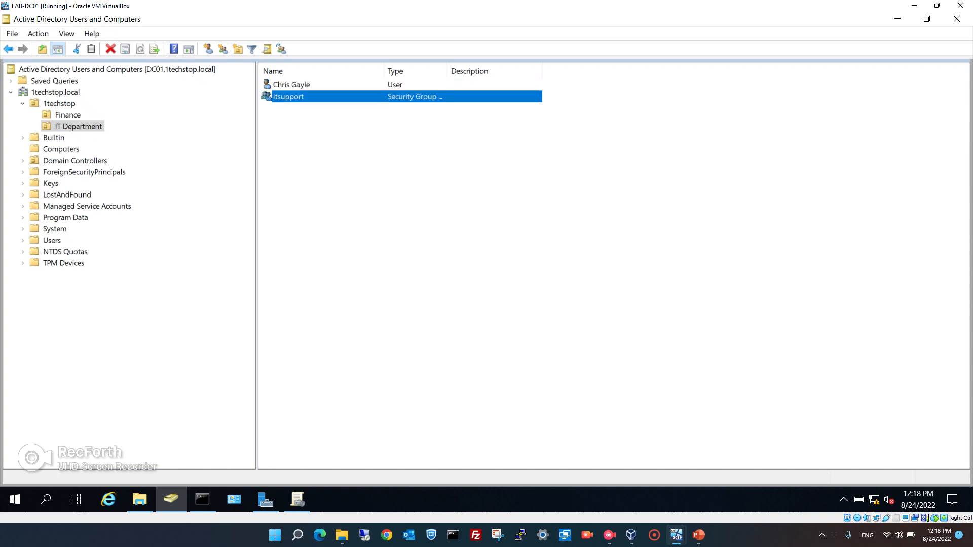
pyautogui.click(75, 160)
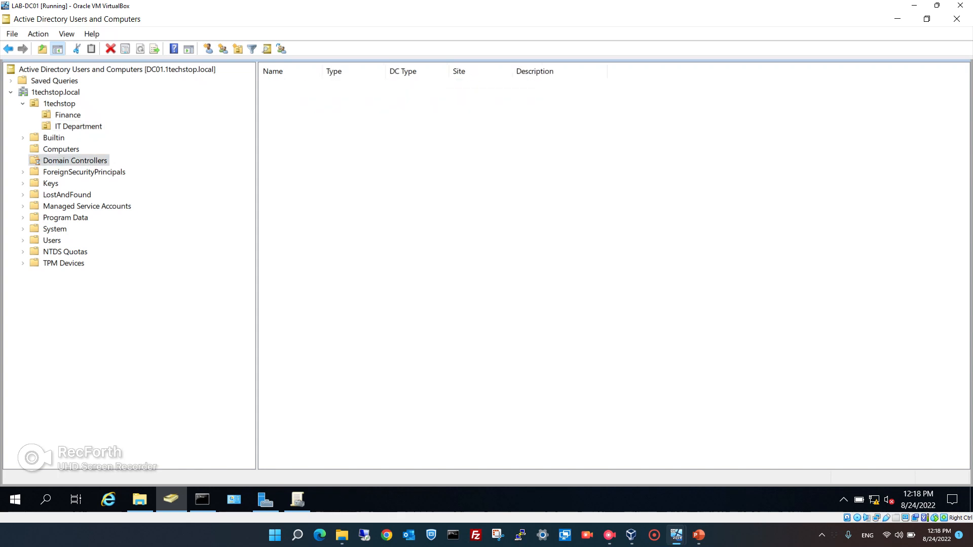
pyautogui.click(61, 149)
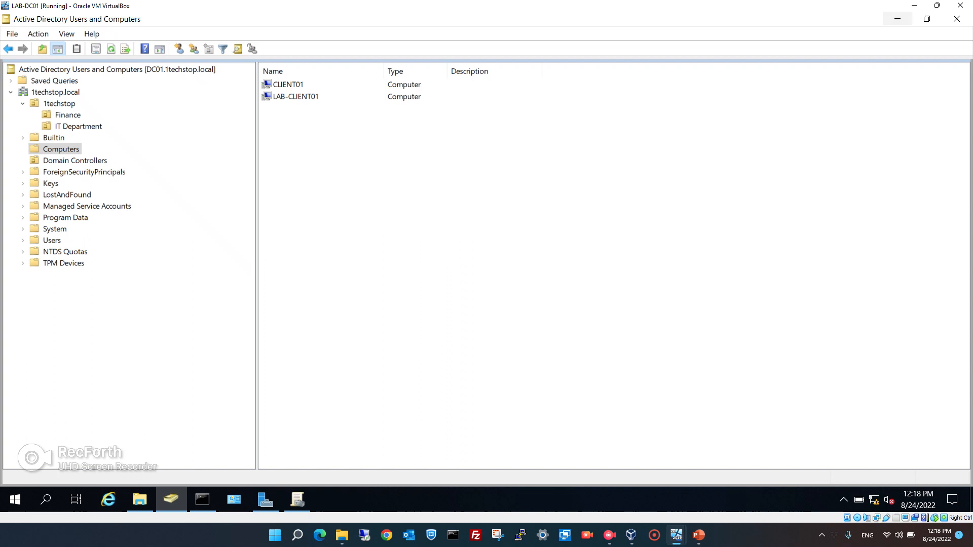
pyautogui.click(297, 499)
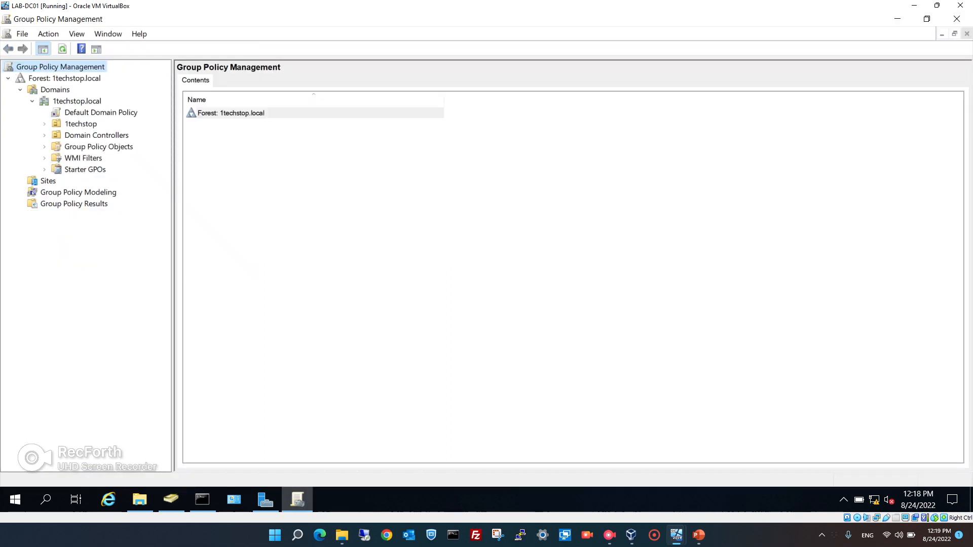
# Select the Default Domain Policy link and suppress the link warning permanently.
pyautogui.click(101, 112)
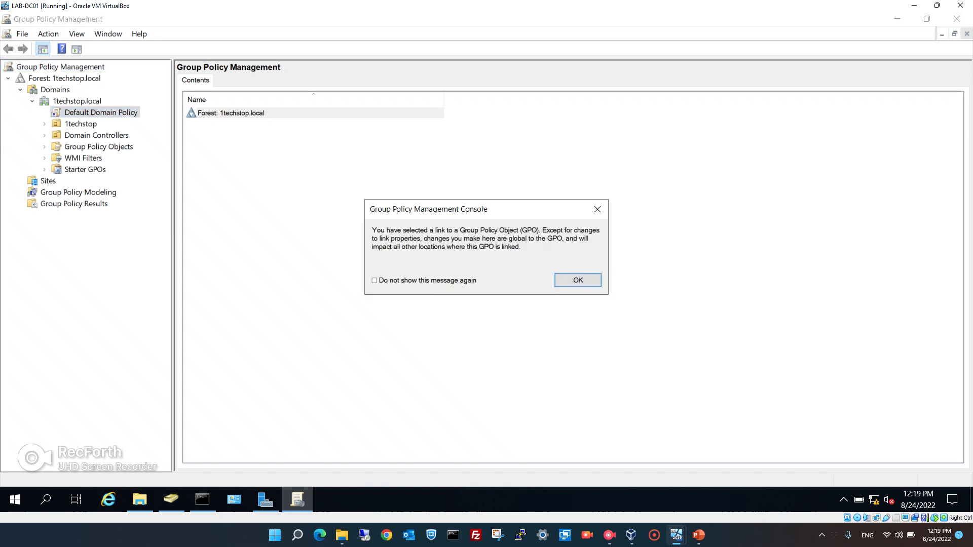
pyautogui.click(374, 280)
pyautogui.click(578, 280)
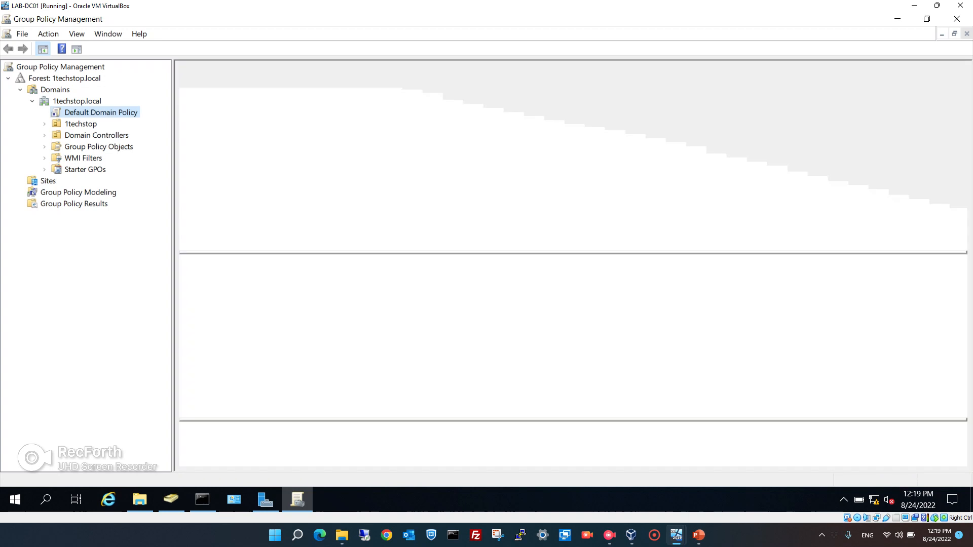
# Show the full Settings report, trusting about:security_mmc.exe, showing all sections and scrolling through.
pyautogui.click(249, 81)
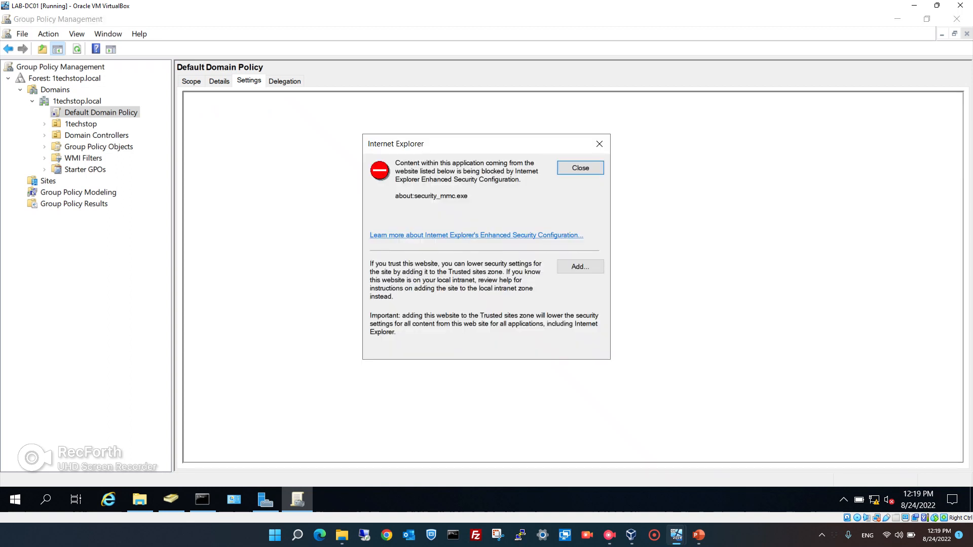
pyautogui.click(581, 266)
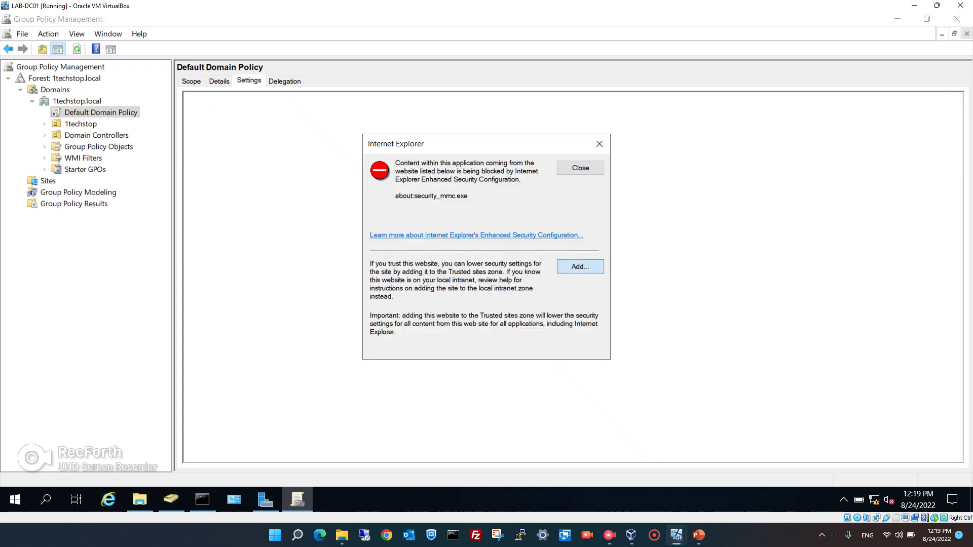
pyautogui.press('Return')
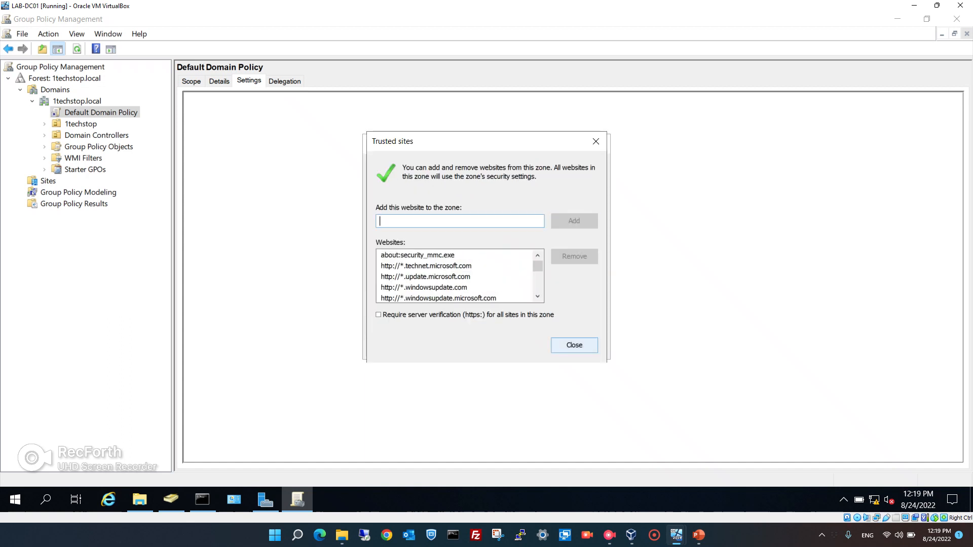
pyautogui.click(574, 345)
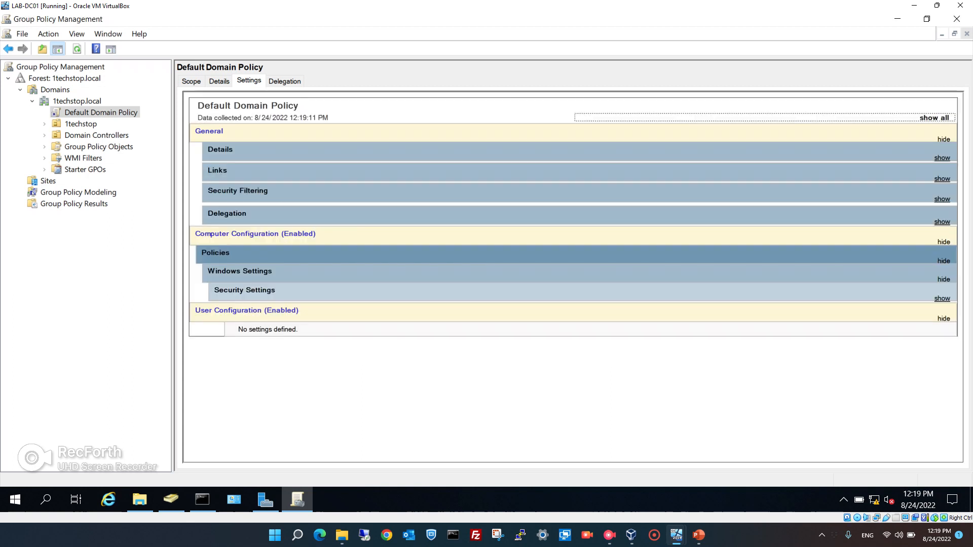
pyautogui.click(934, 118)
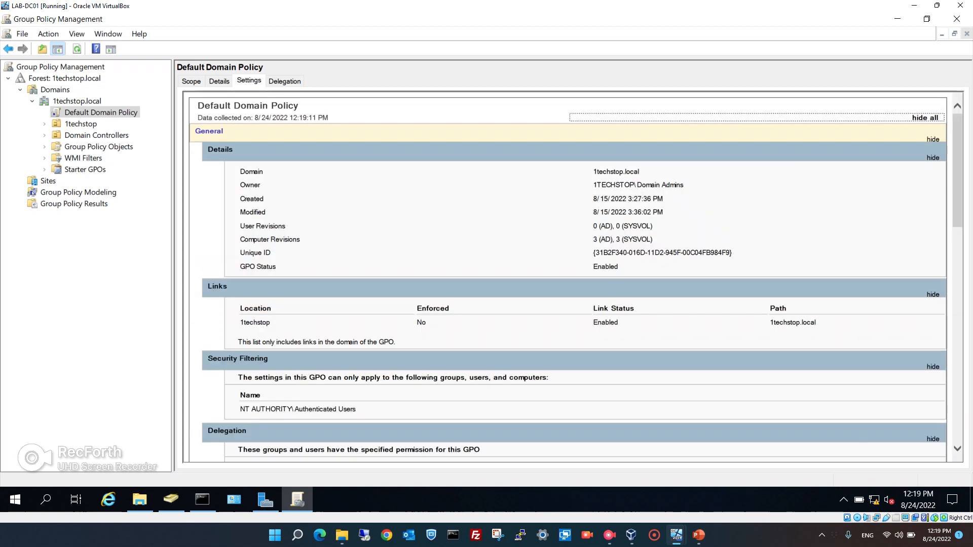
pyautogui.scroll(-10, 565, 276)
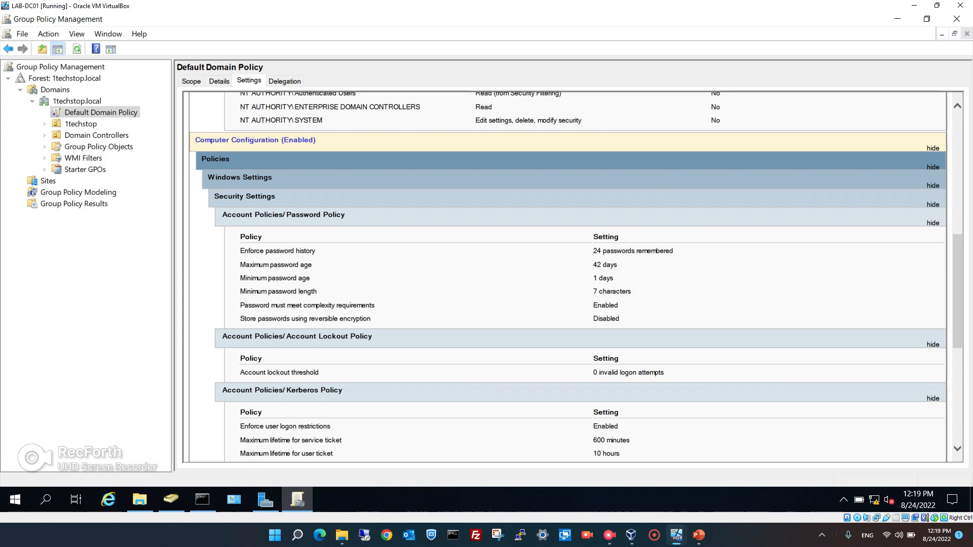
pyautogui.rightClick(92, 112)
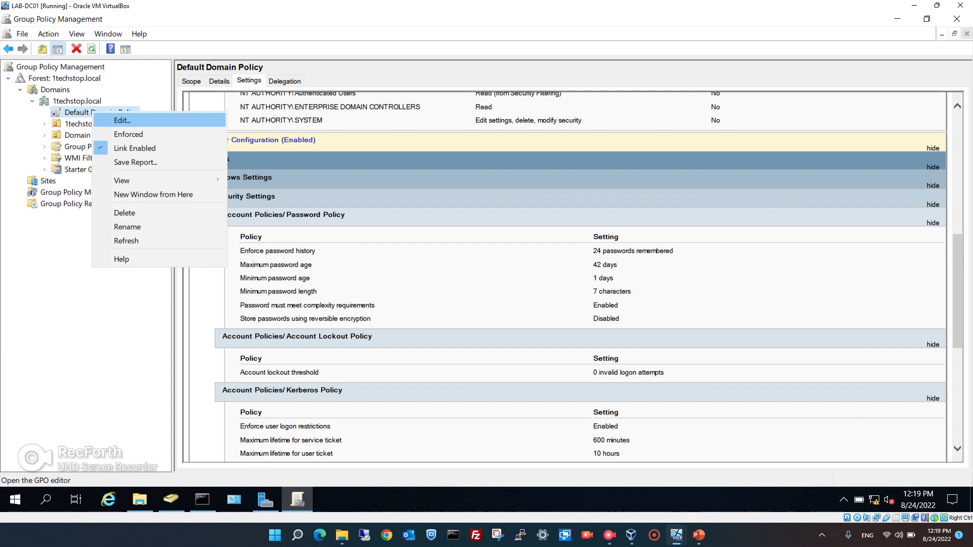
# Edit Default Domain Policy and navigate to Security Settings > Account Policies > Password Policy.
pyautogui.click(122, 121)
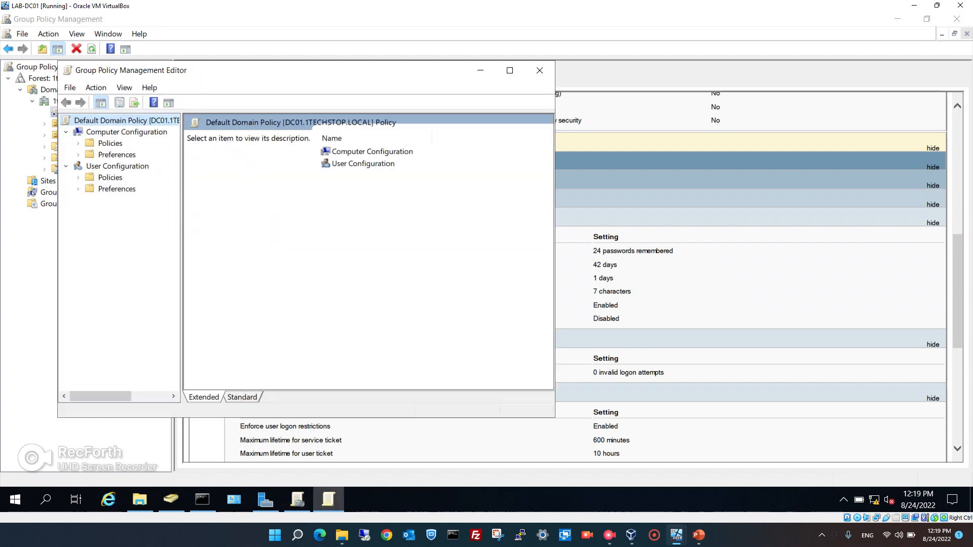
pyautogui.moveTo(346, 76); pyautogui.dragTo(585, 83)
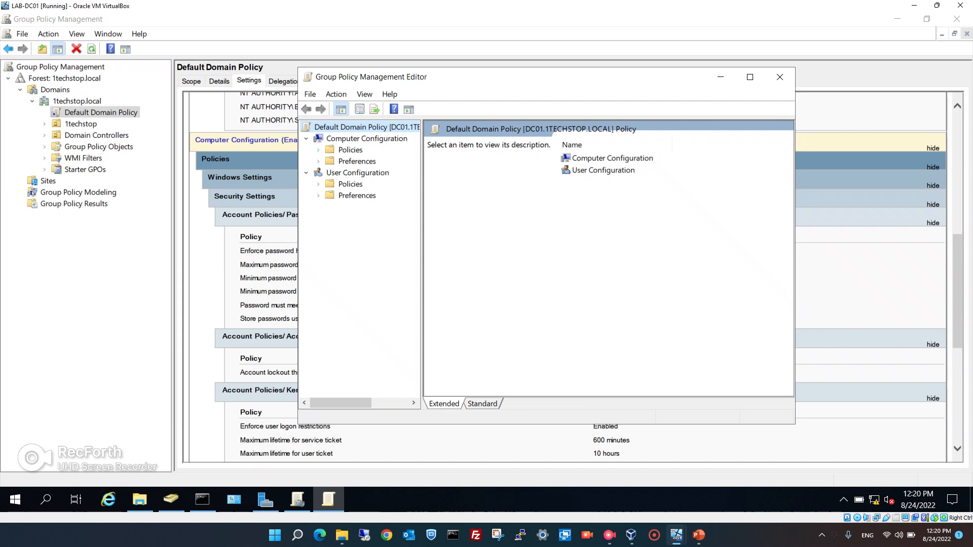
pyautogui.click(318, 150)
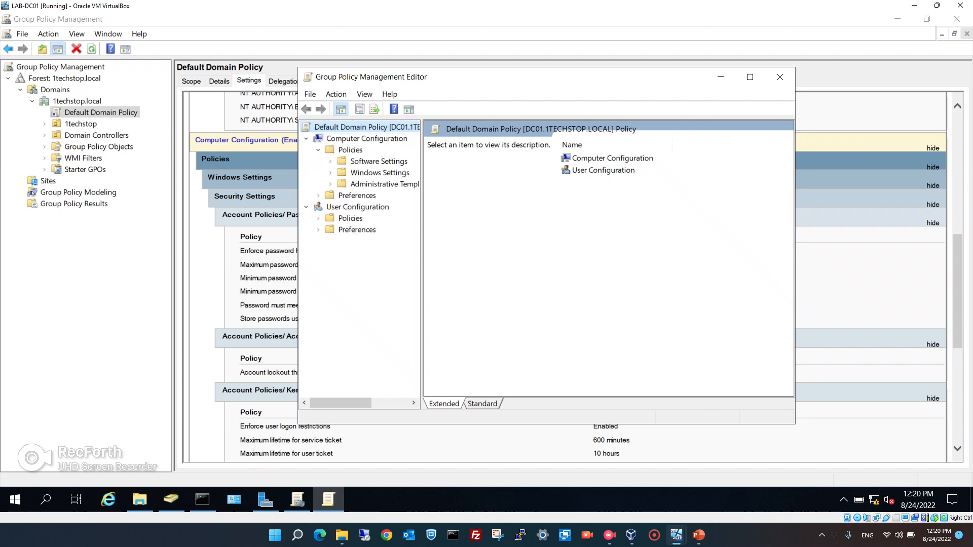
pyautogui.click(750, 77)
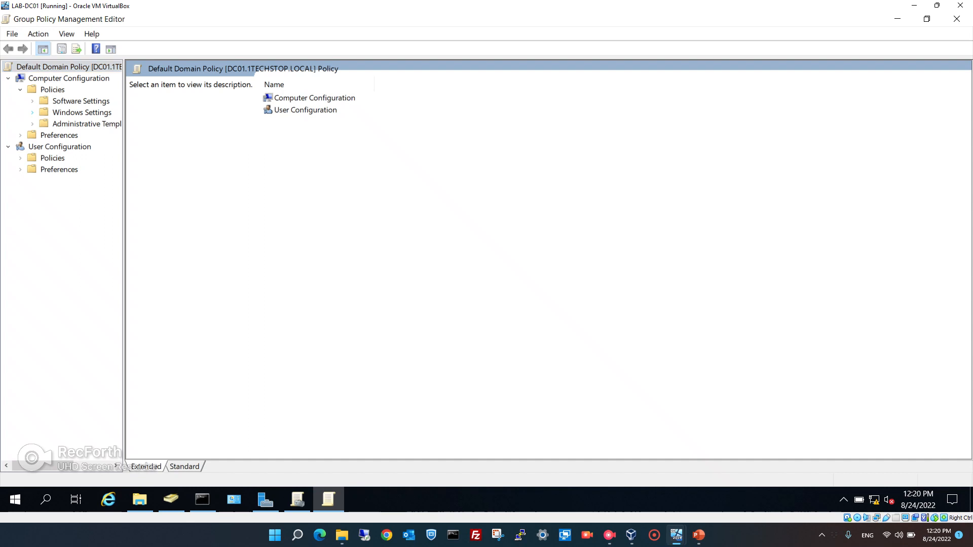
pyautogui.click(33, 112)
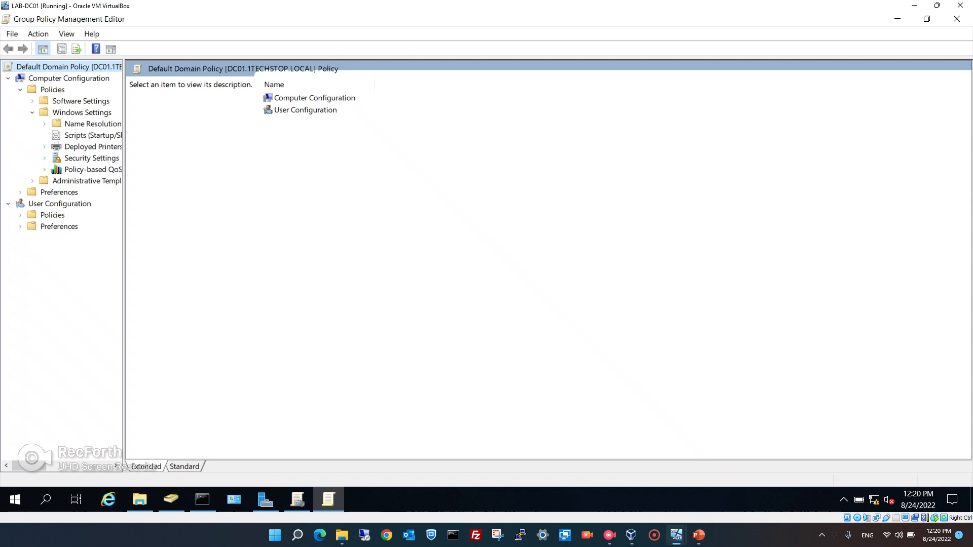
pyautogui.click(44, 158)
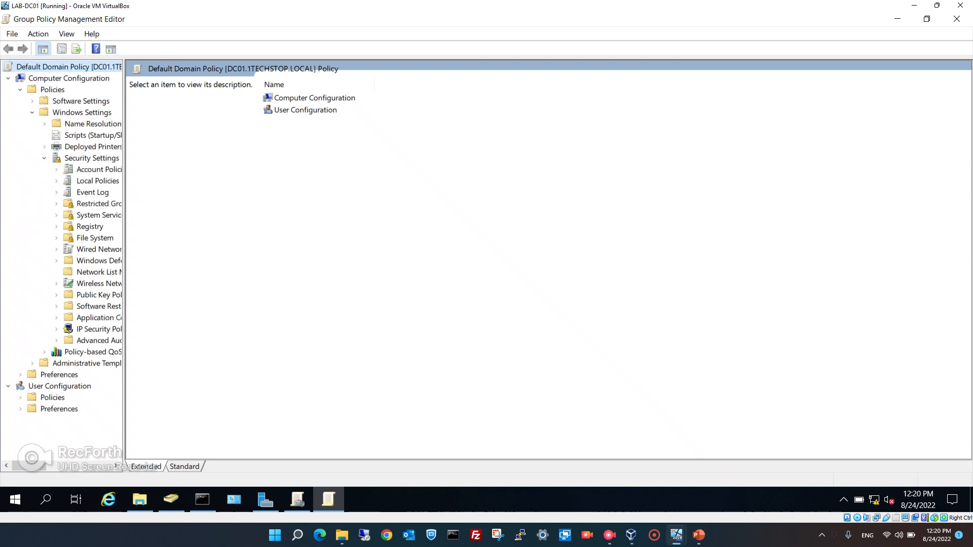
pyautogui.moveTo(124, 253); pyautogui.dragTo(236, 253)
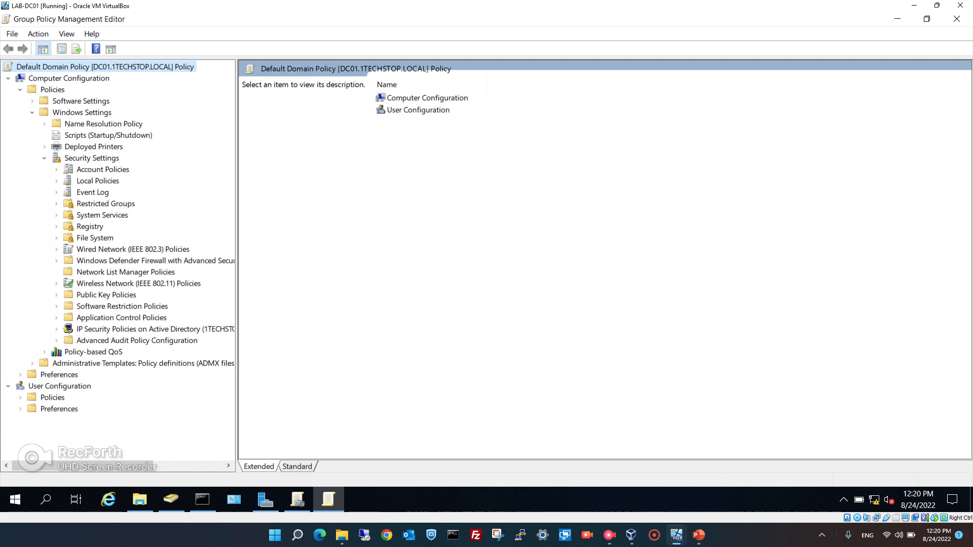
pyautogui.click(57, 169)
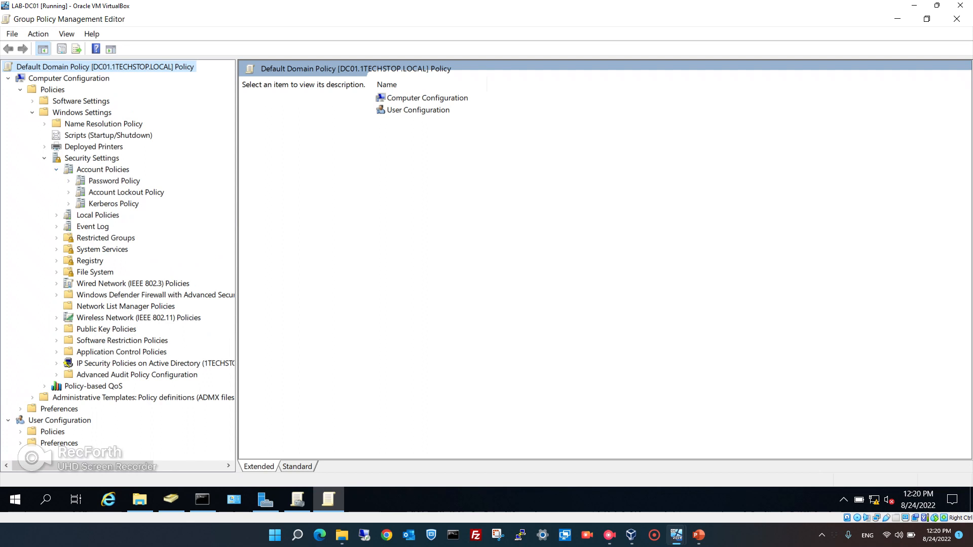
pyautogui.click(126, 193)
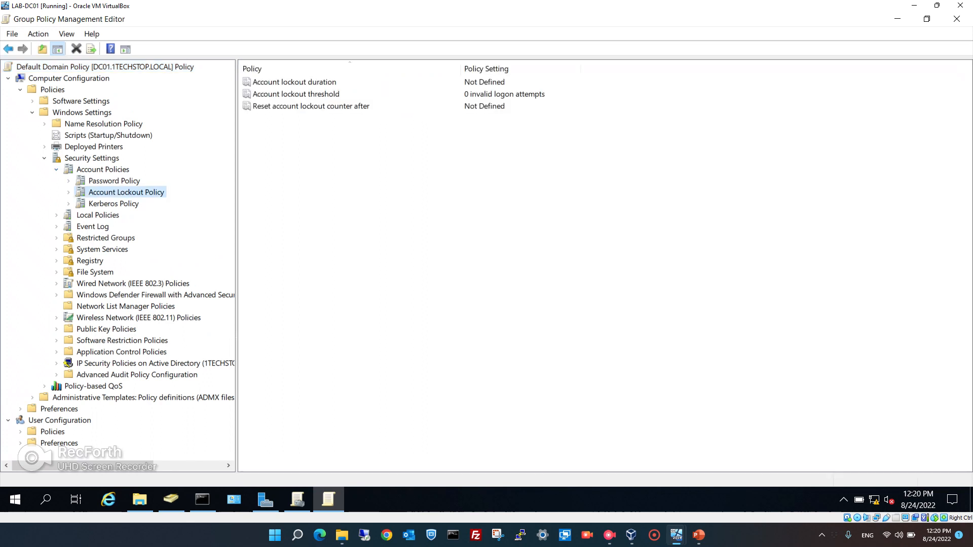
pyautogui.click(114, 180)
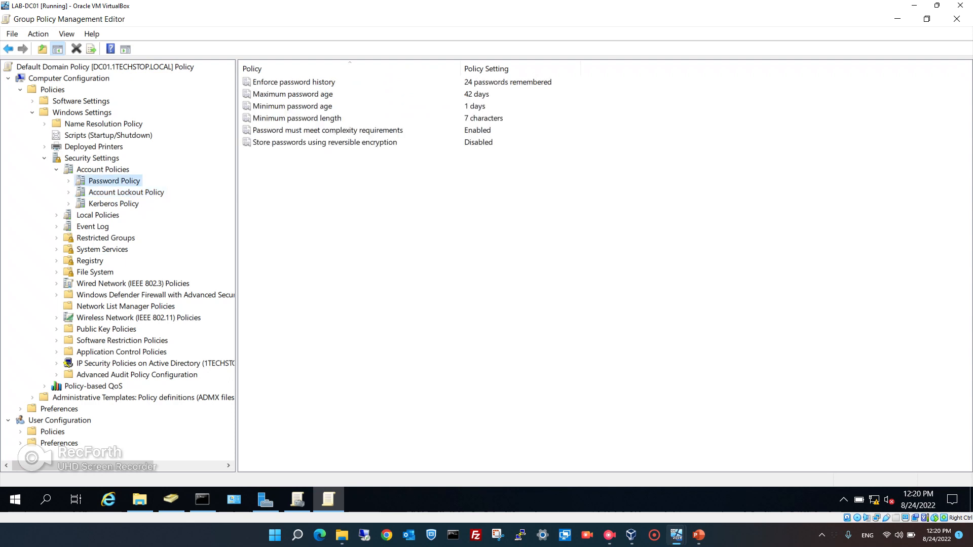
pyautogui.click(325, 83)
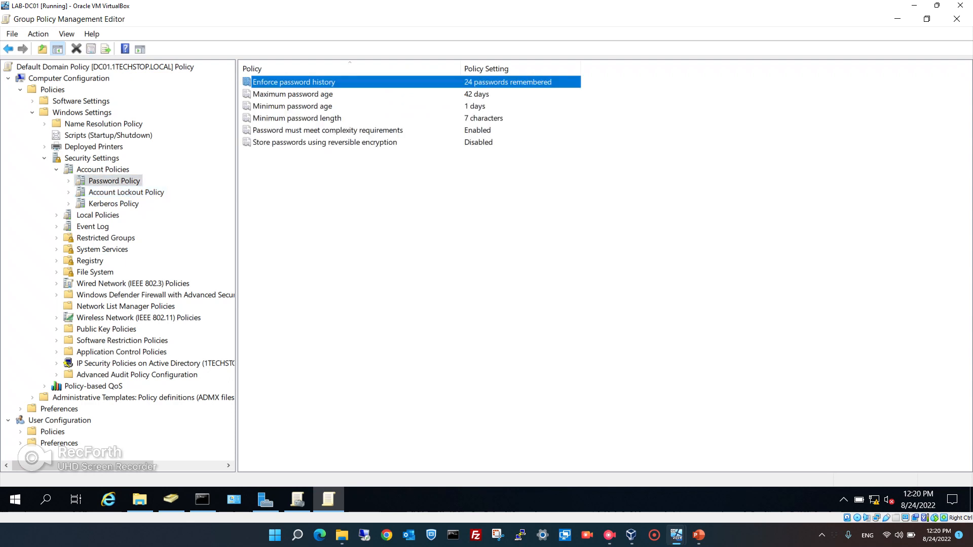
# Change Enforce password history from 24 to 2 passwords remembered.
pyautogui.rightClick(325, 83)
pyautogui.press('Return')
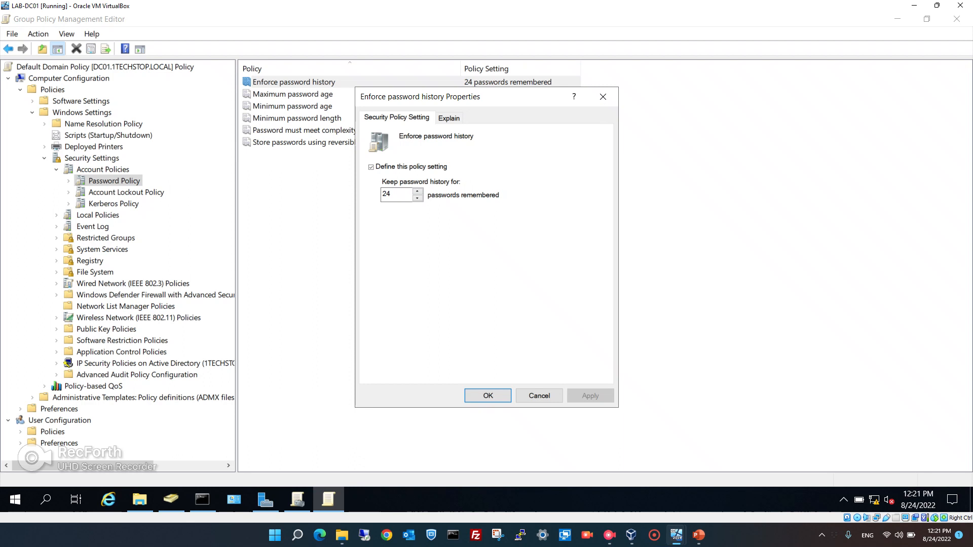
pyautogui.doubleClick(387, 194)
pyautogui.write('2')
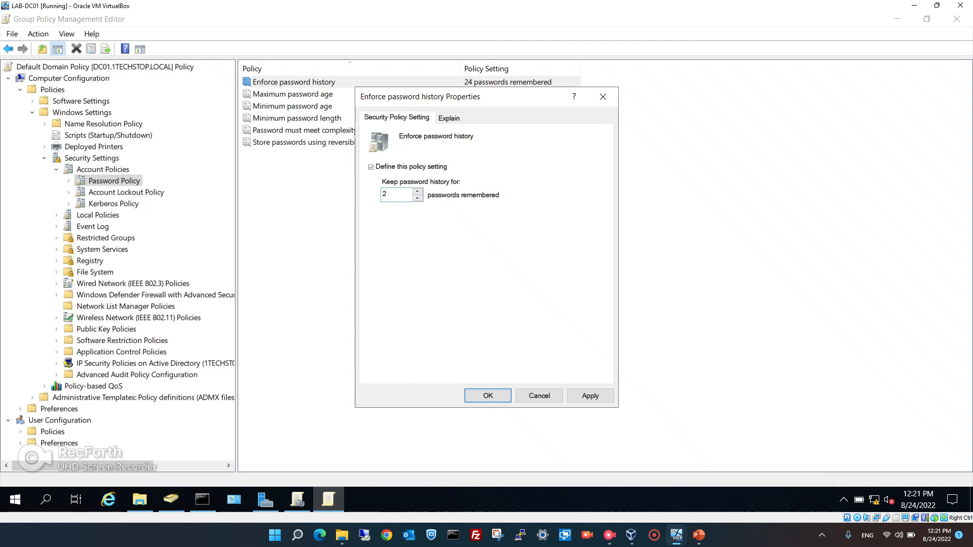
pyautogui.click(590, 395)
pyautogui.click(488, 396)
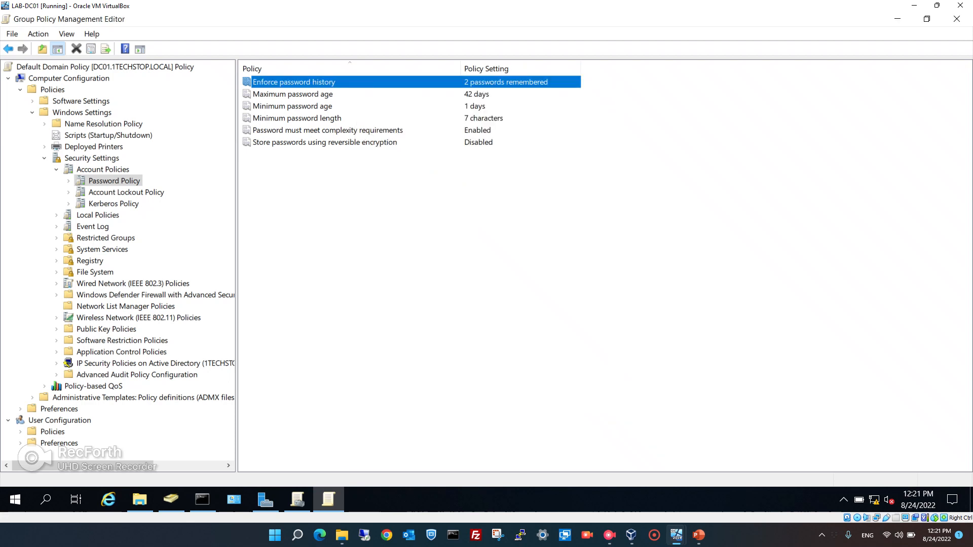
# Raise Maximum password age from 42 to 90 days.
pyautogui.click(329, 94)
pyautogui.rightClick(329, 95)
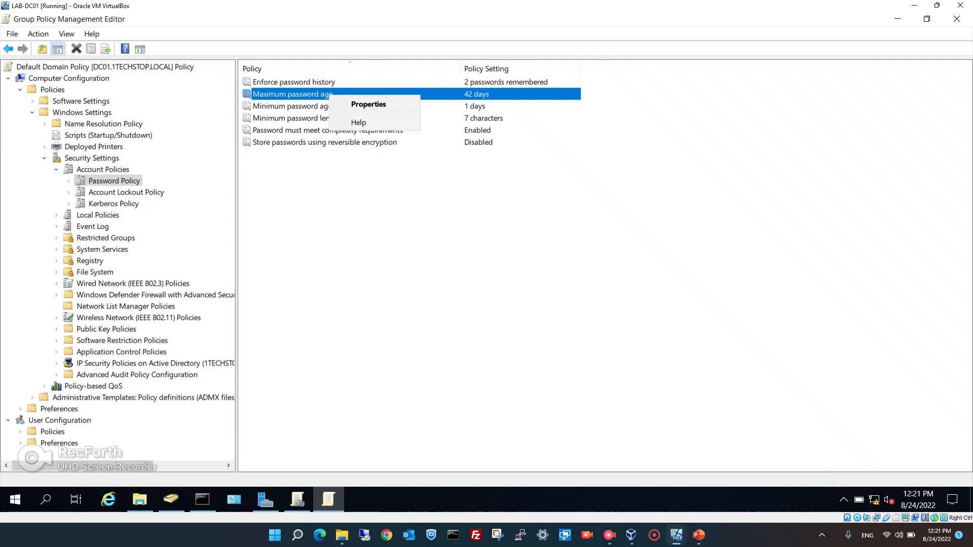
pyautogui.press('Return')
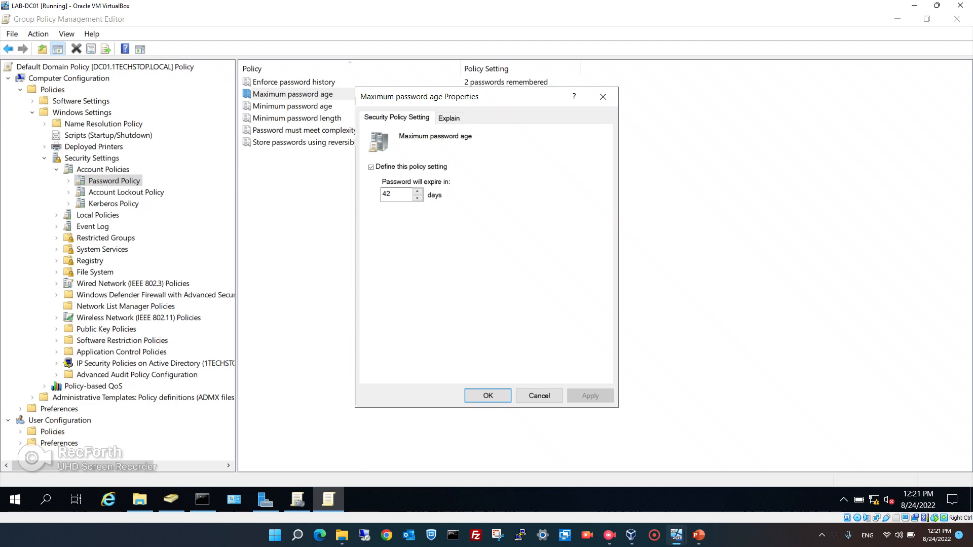
pyautogui.doubleClick(387, 194)
pyautogui.write('90')
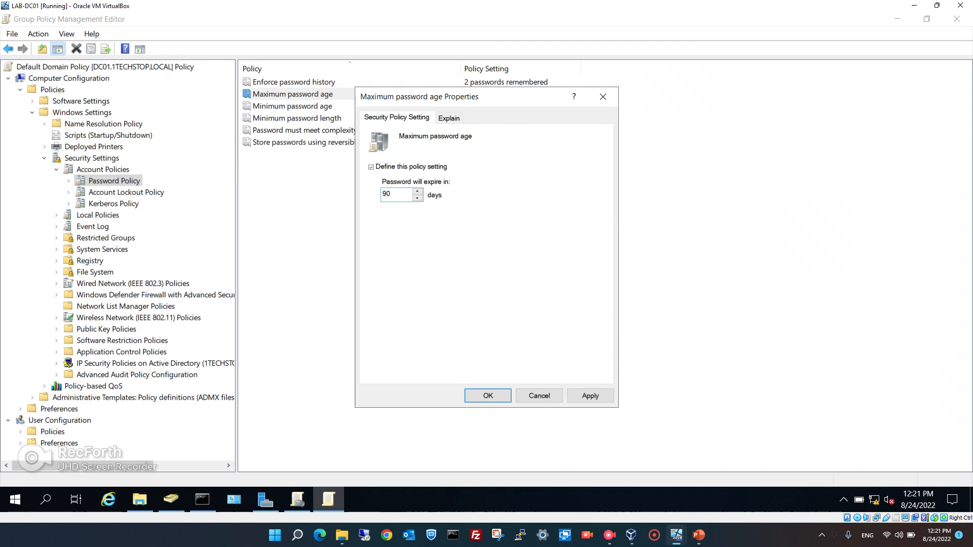
pyautogui.click(590, 395)
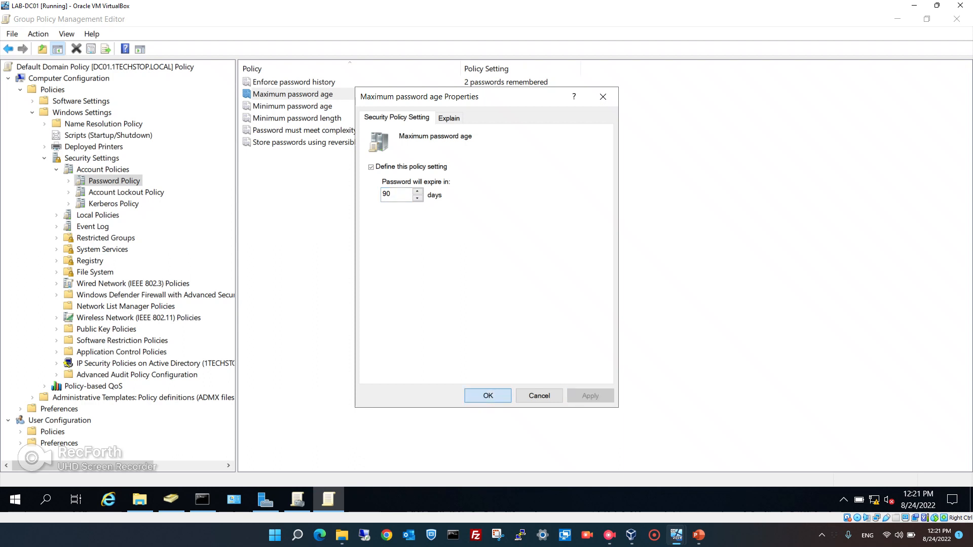
pyautogui.click(488, 396)
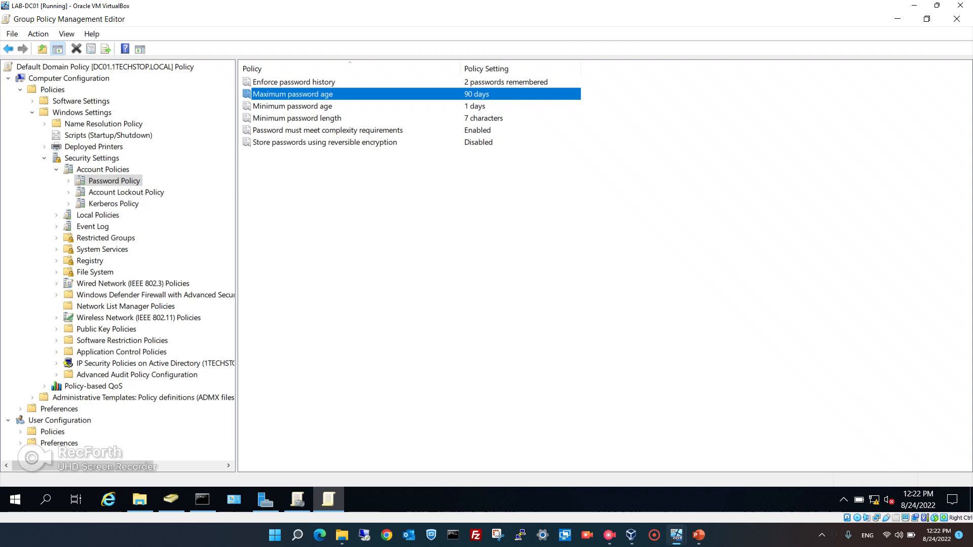
# Check Minimum password length, keeping 7 characters, then display the Account Lockout Policy settings.
pyautogui.click(327, 130)
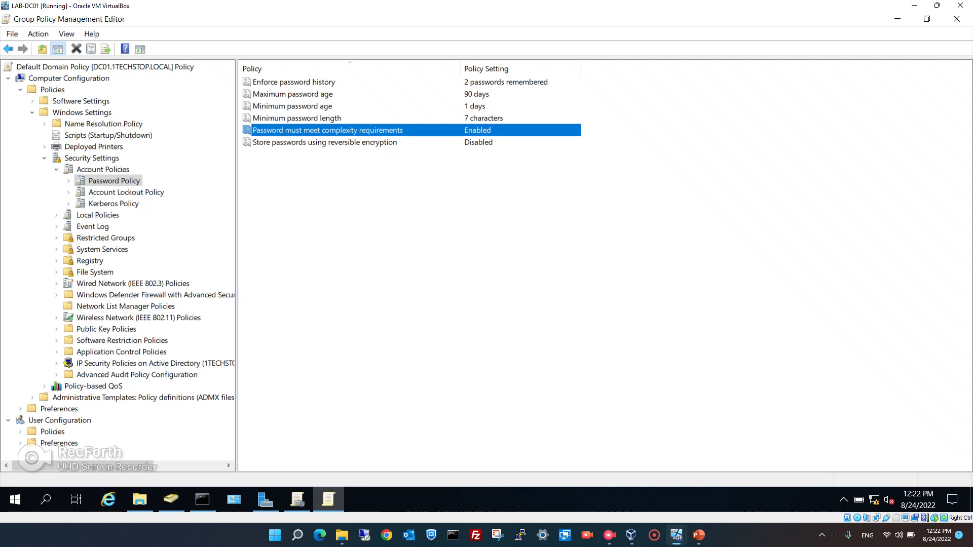
pyautogui.click(297, 118)
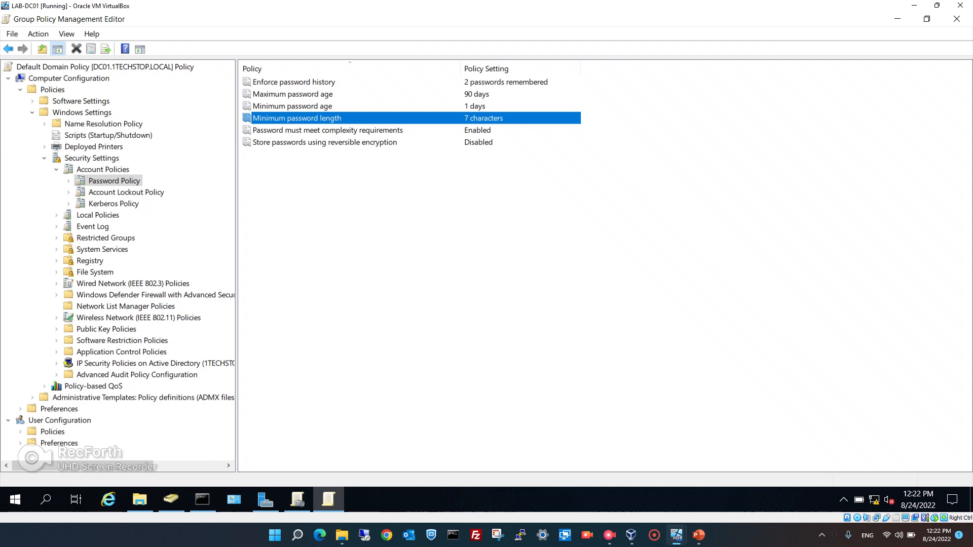
pyautogui.rightClick(324, 116)
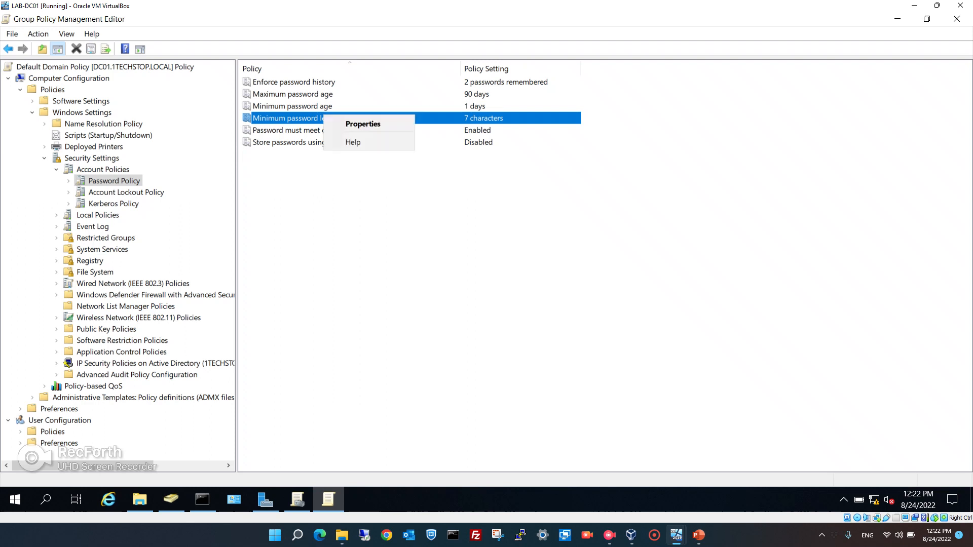
pyautogui.click(362, 124)
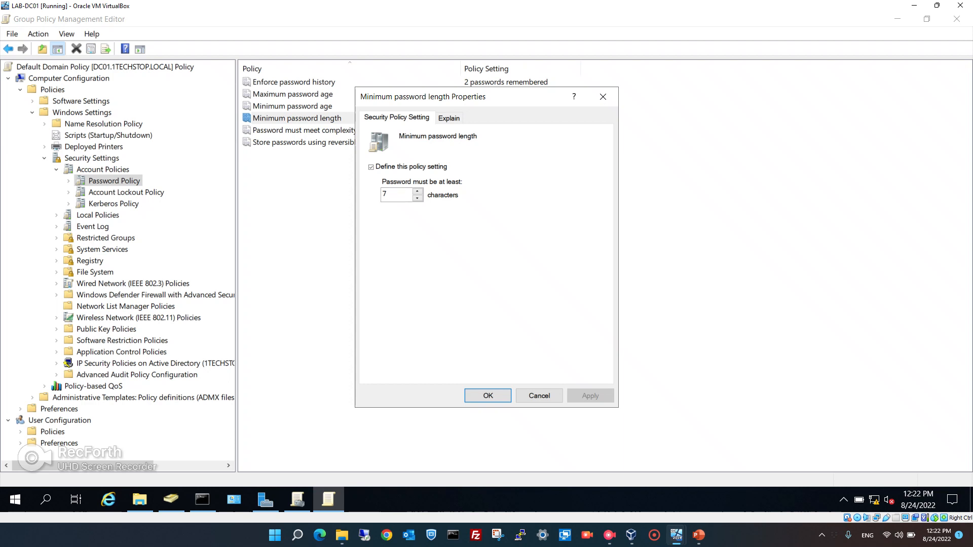
pyautogui.press('Return')
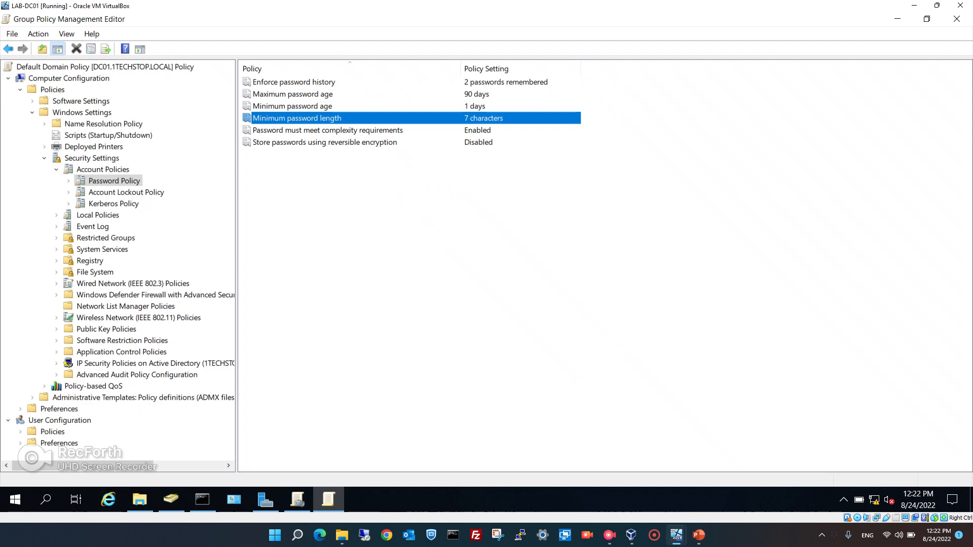
pyautogui.click(128, 194)
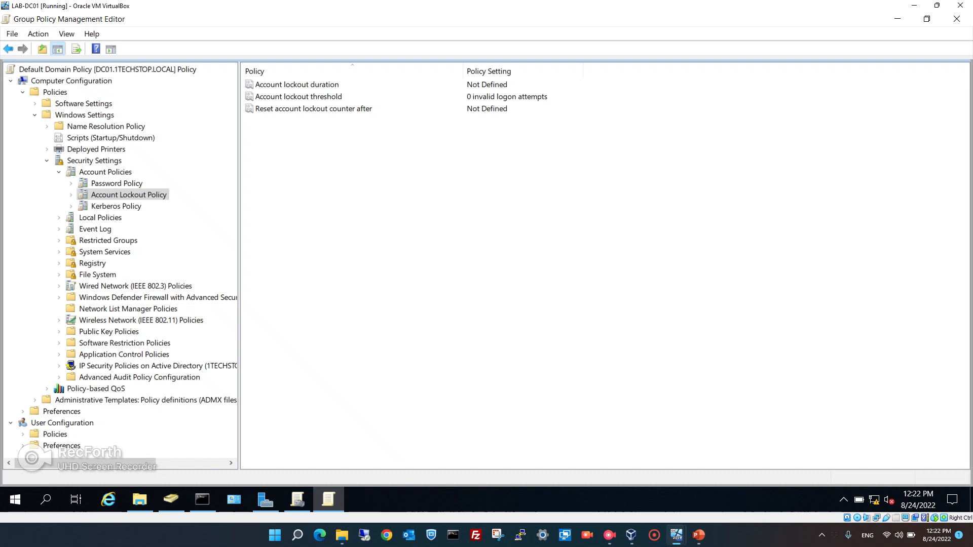
pyautogui.click(297, 85)
pyautogui.rightClick(309, 83)
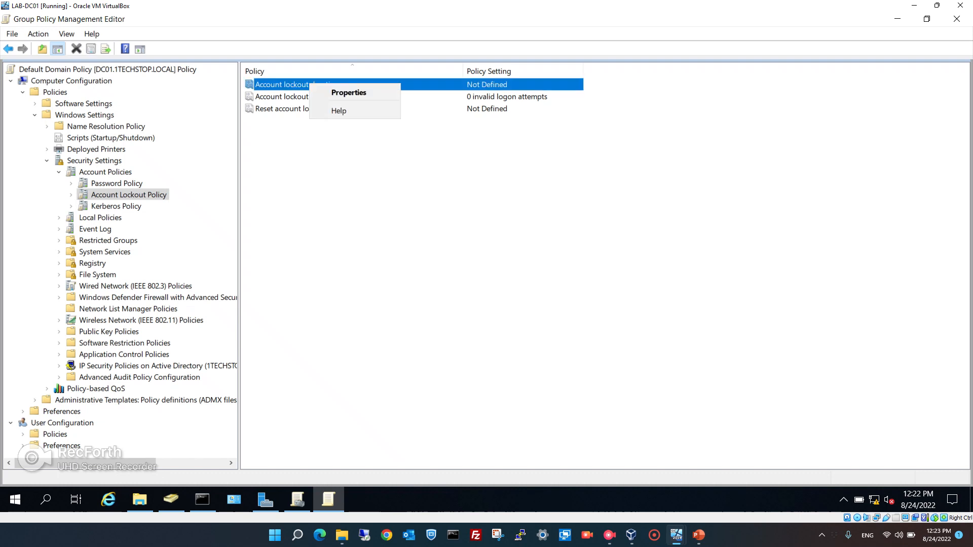
pyautogui.click(335, 92)
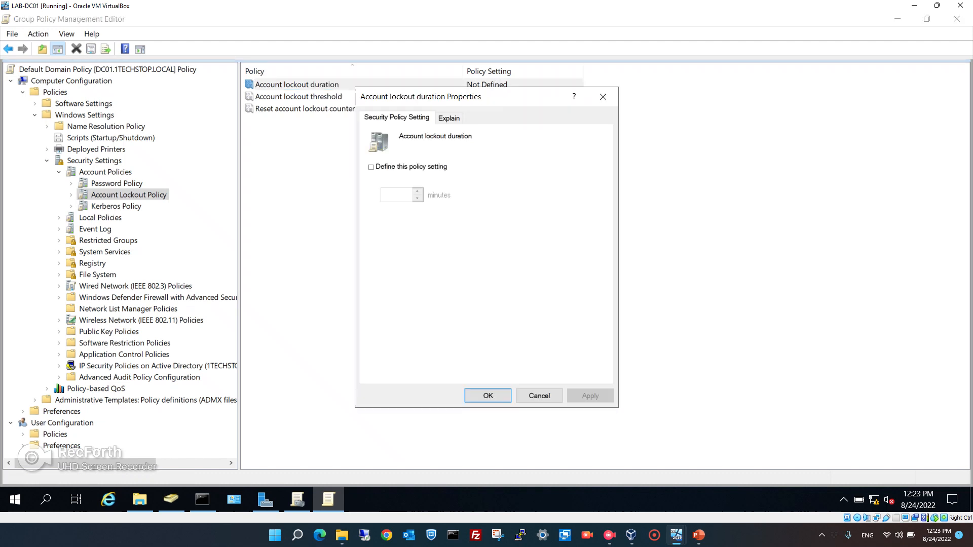
pyautogui.click(371, 167)
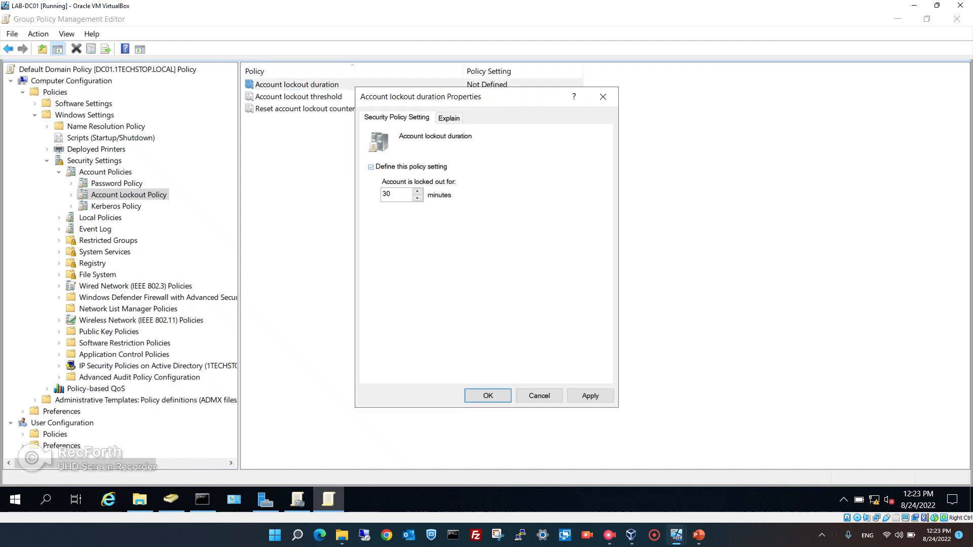
pyautogui.moveTo(519, 96); pyautogui.dragTo(552, 142)
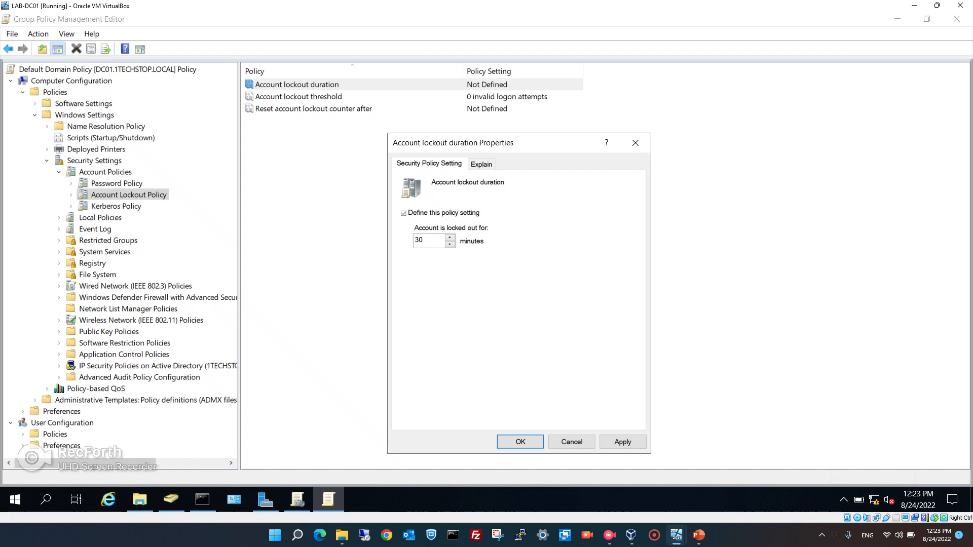
pyautogui.click(572, 441)
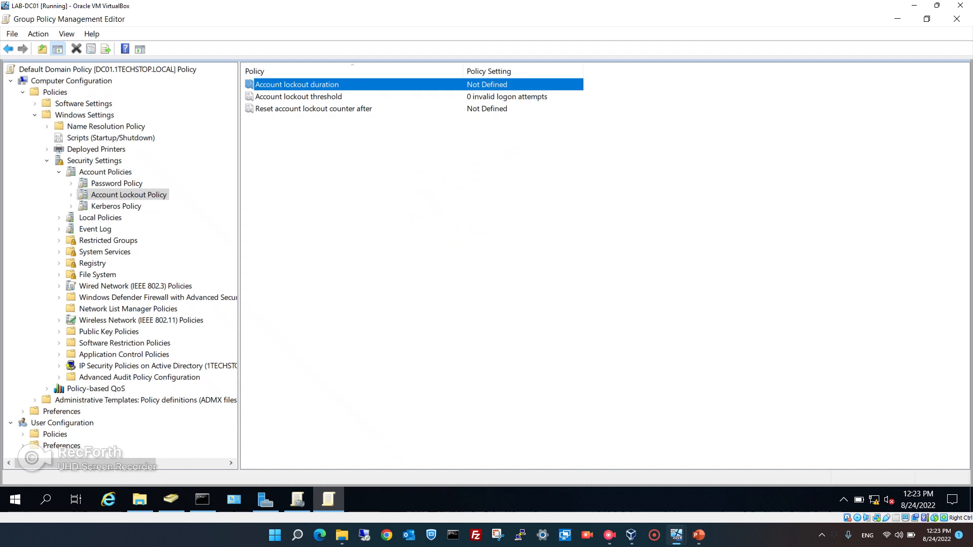
# Set Account lockout threshold from 0 to 3 attempts, accepting suggested 30-minute duration and reset values.
pyautogui.click(298, 97)
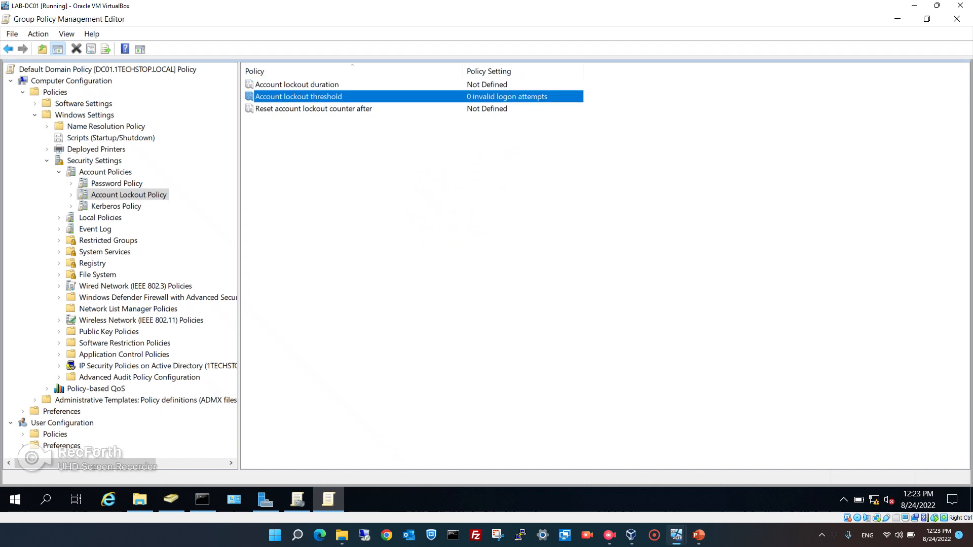
pyautogui.rightClick(301, 98)
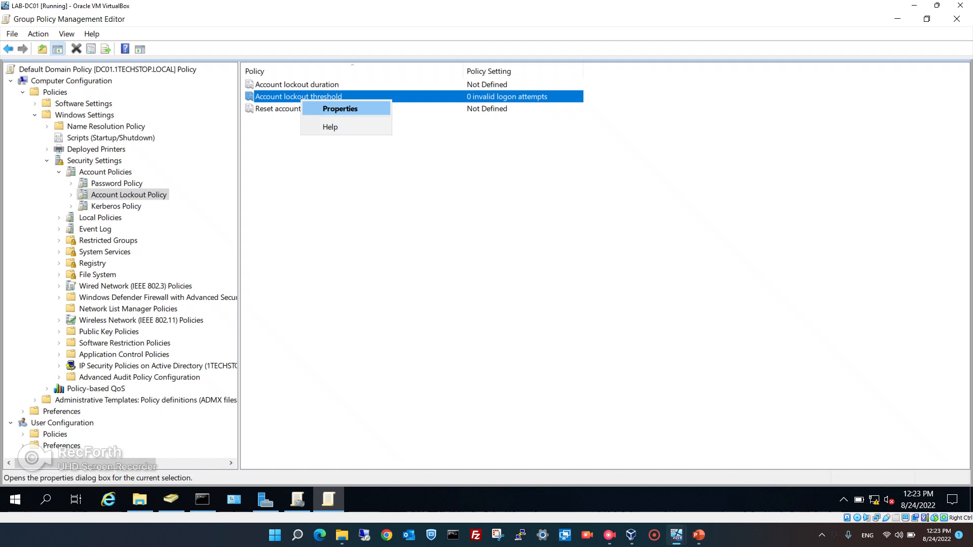
pyautogui.click(340, 109)
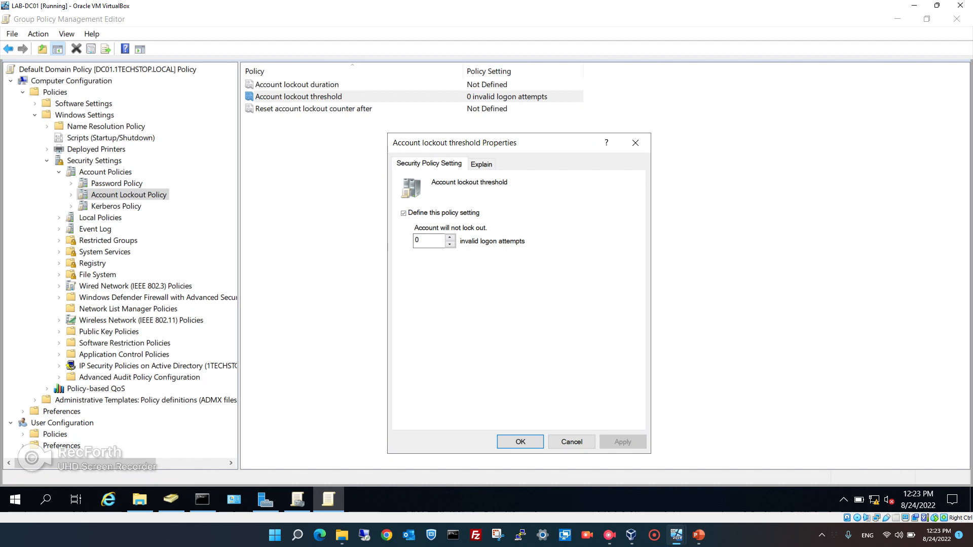
pyautogui.doubleClick(417, 240)
pyautogui.write('3')
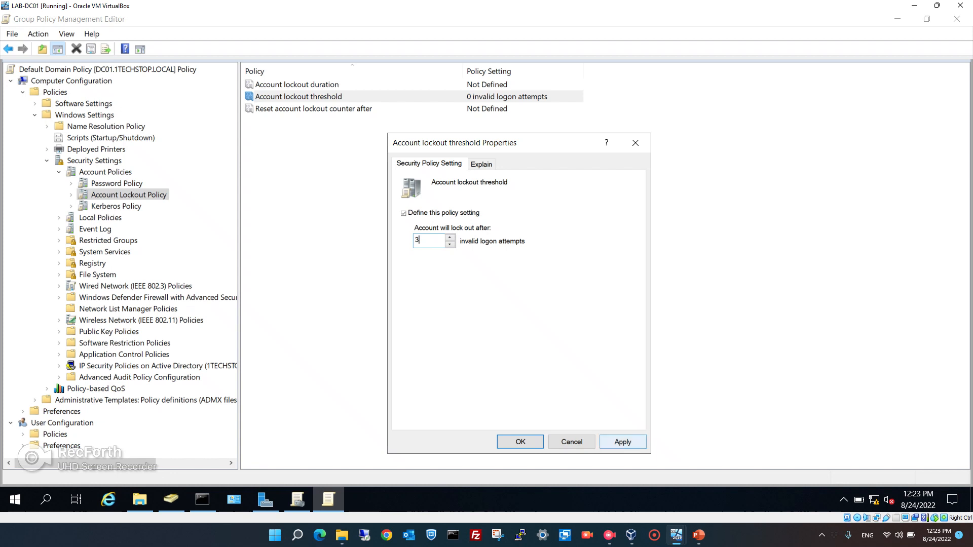
pyautogui.click(622, 442)
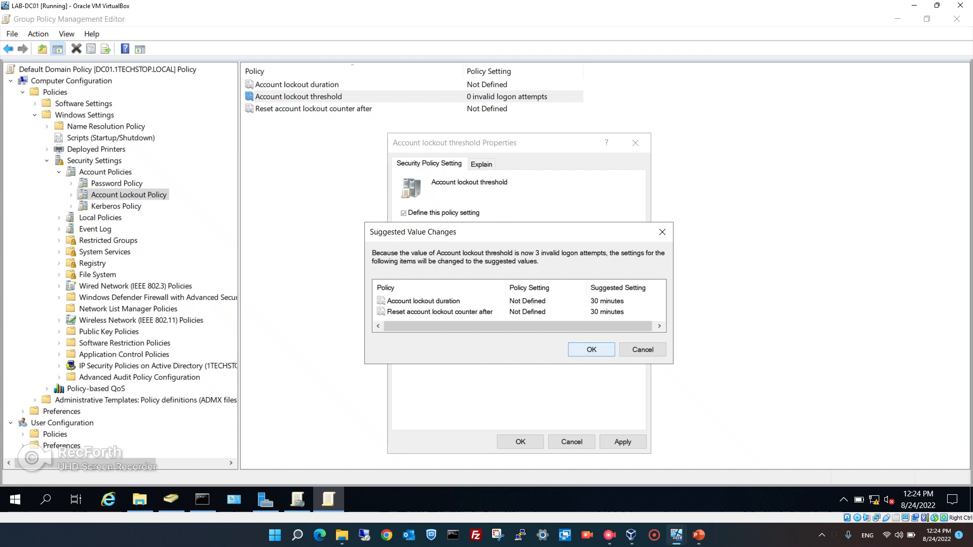
pyautogui.click(592, 349)
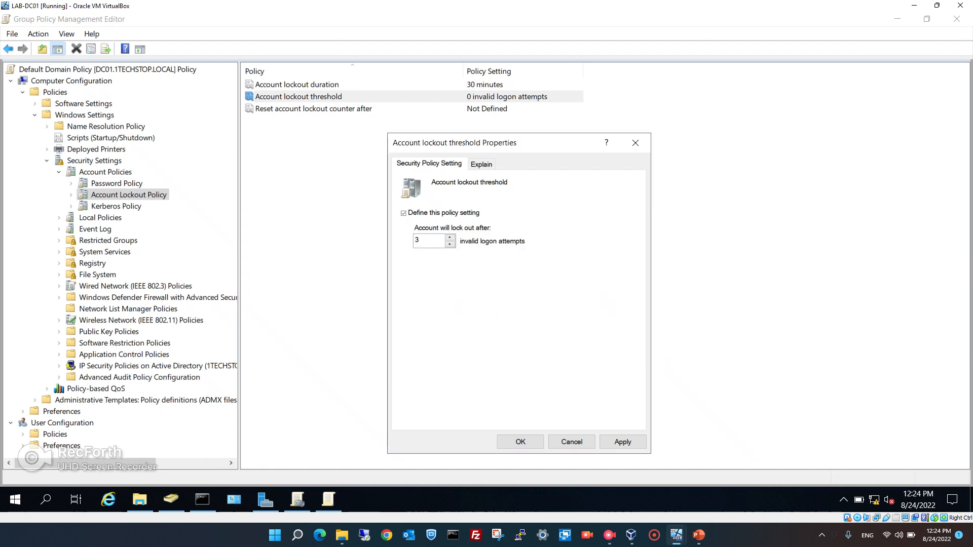
pyautogui.click(520, 441)
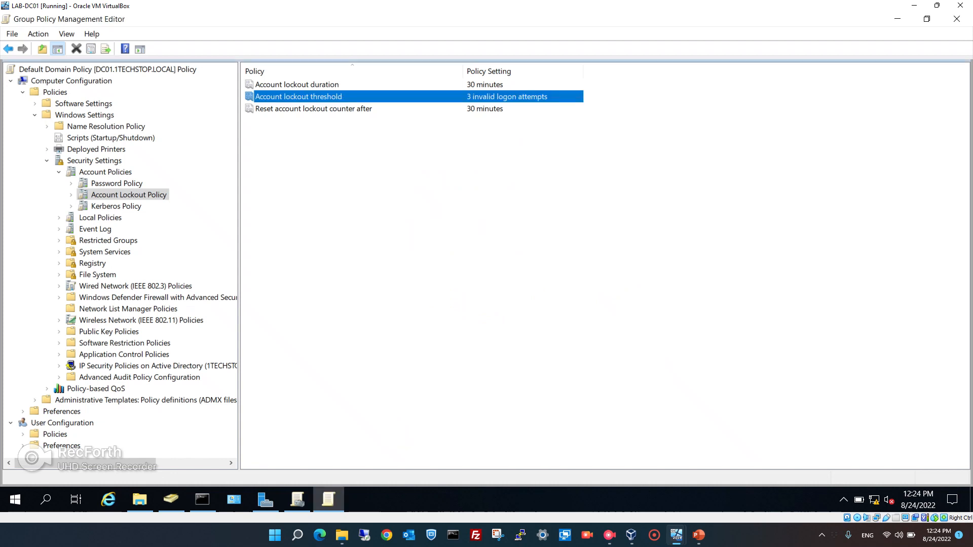
# Review the lockout duration and reset counter, close the editor, and refresh the Default Domain Policy report.
pyautogui.click(297, 84)
pyautogui.click(313, 109)
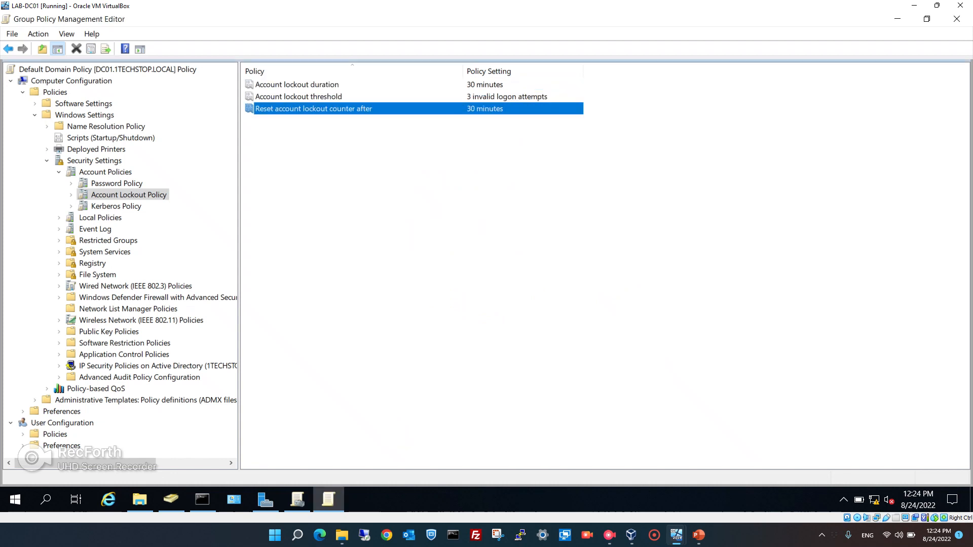
pyautogui.click(398, 198)
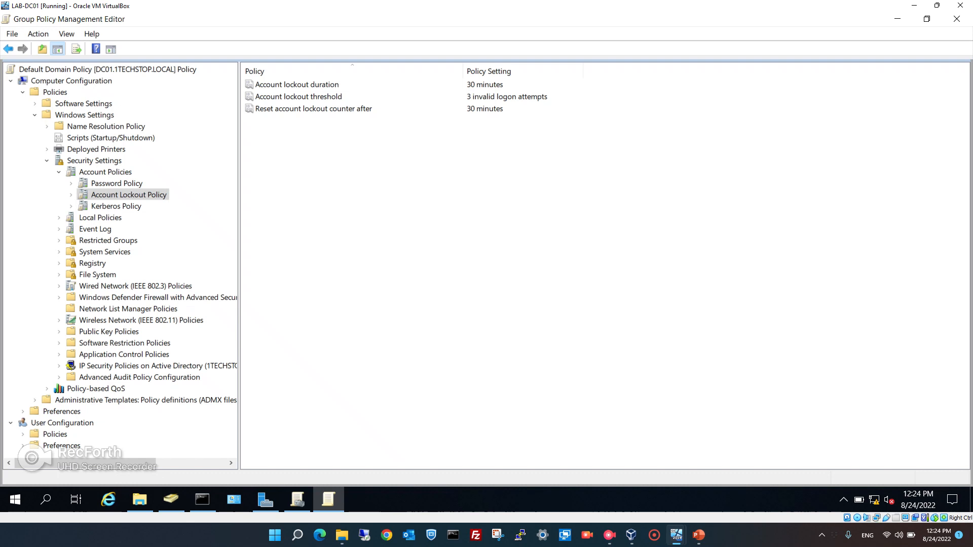
pyautogui.click(956, 19)
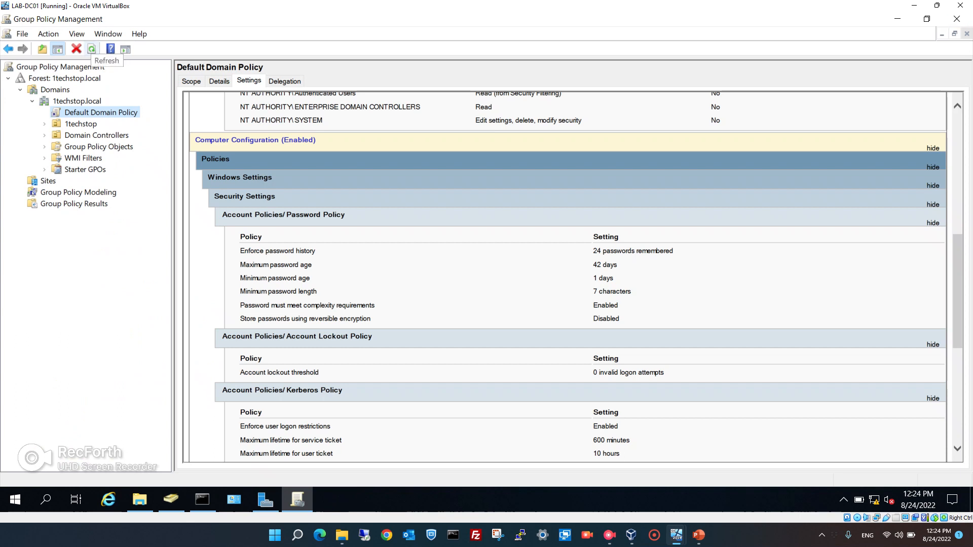
pyautogui.click(92, 49)
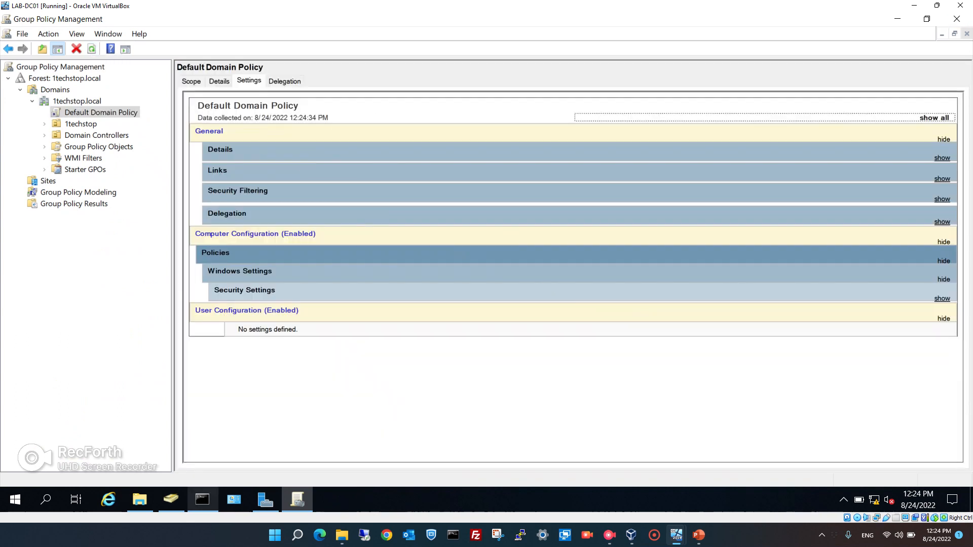
# Run gpupdate /force in the domain controller's Command Prompt and review the output maximized.
pyautogui.moveTo(203, 499)
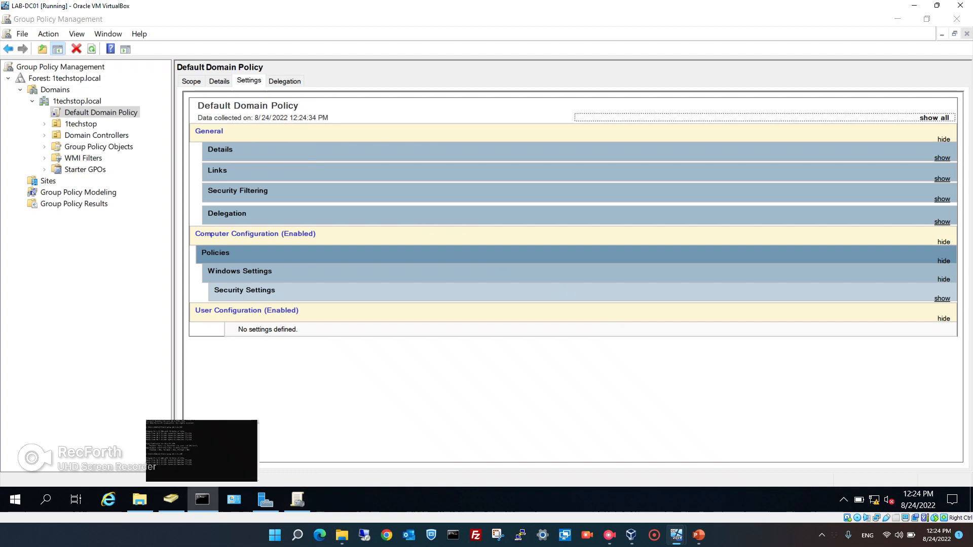
pyautogui.click(202, 500)
pyautogui.click(276, 210)
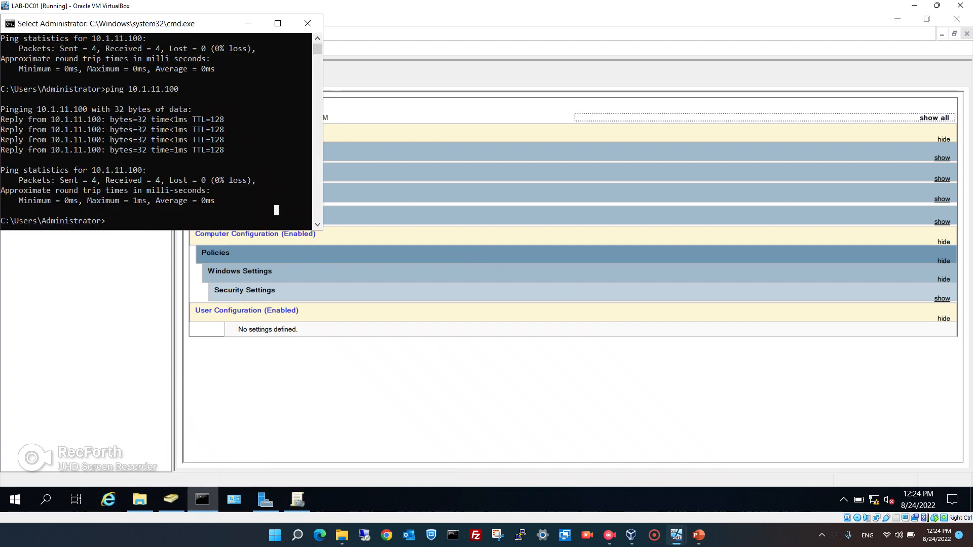
pyautogui.write('gp')
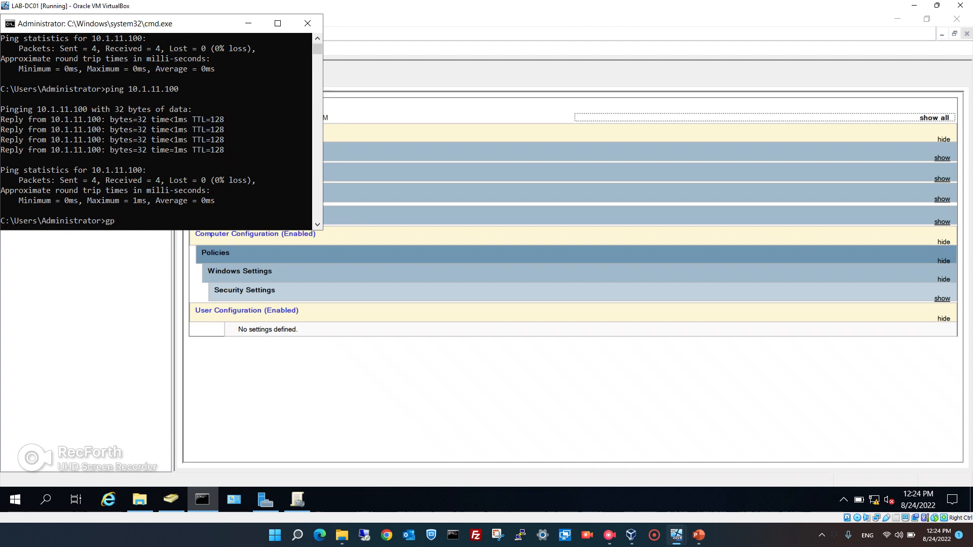
pyautogui.write('update /force')
pyautogui.press('Return')
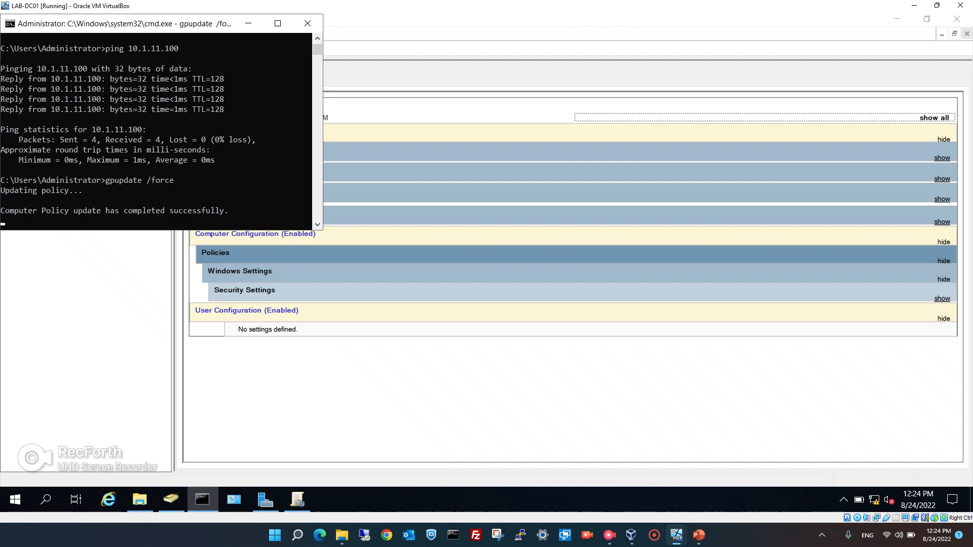
pyautogui.click(277, 24)
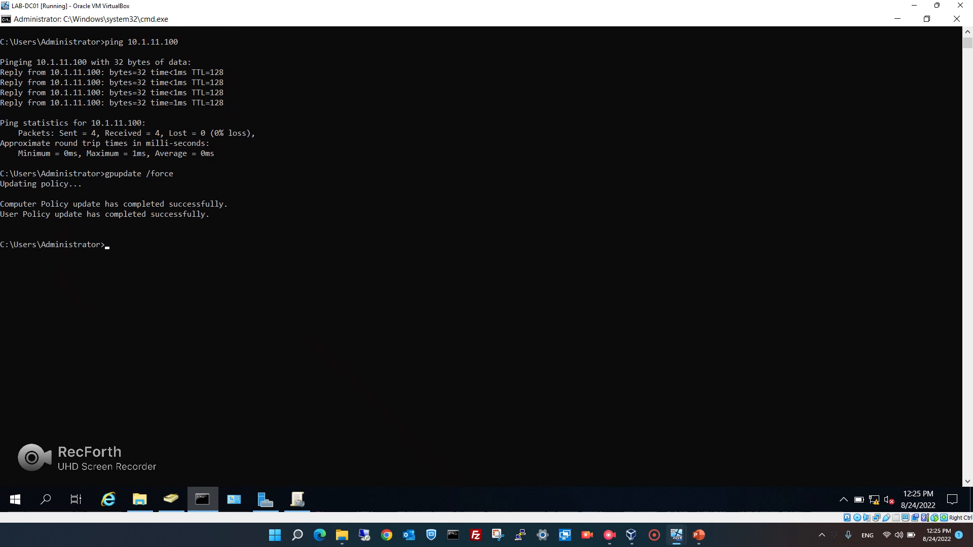
pyautogui.click(927, 19)
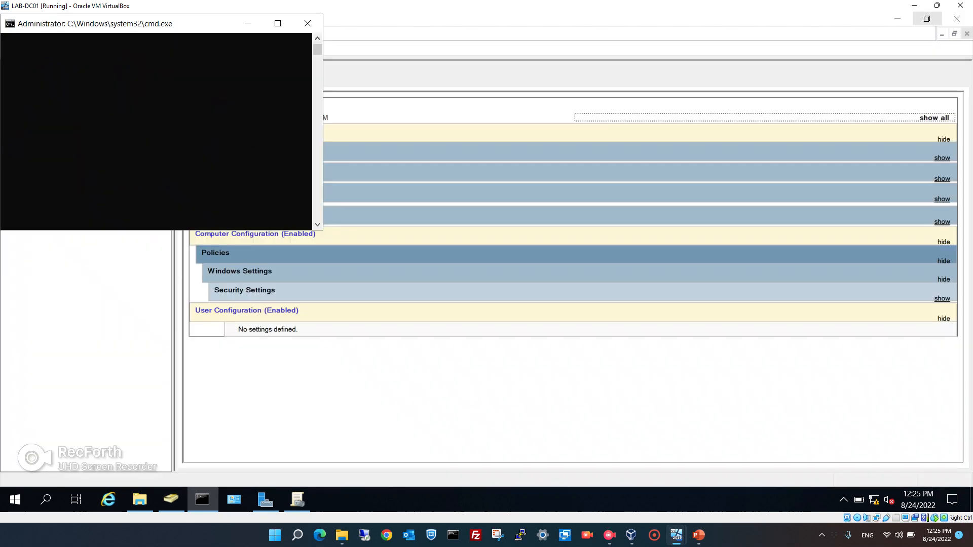
# Switch to LAB-Client01 and sign in with the account password.
pyautogui.moveTo(676, 535)
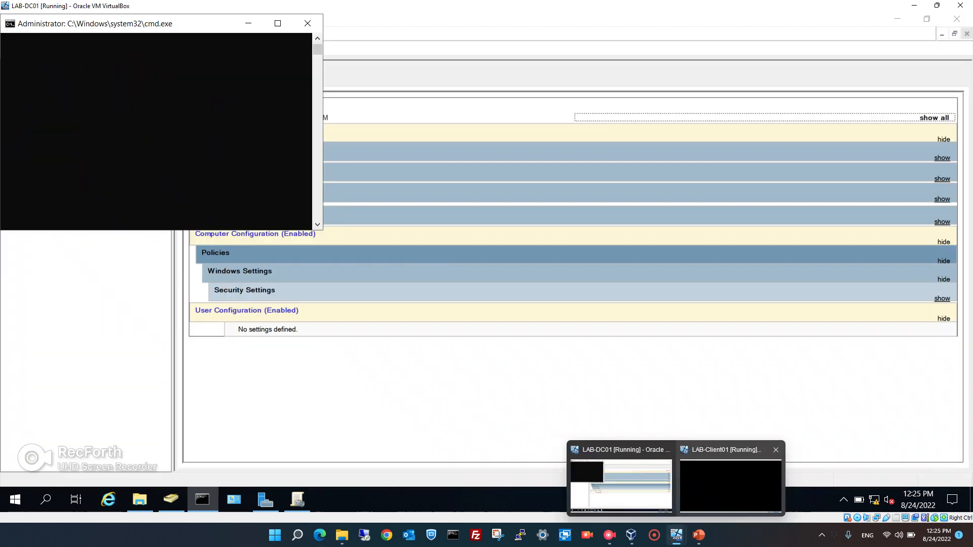
pyautogui.click(730, 485)
pyautogui.click(490, 351)
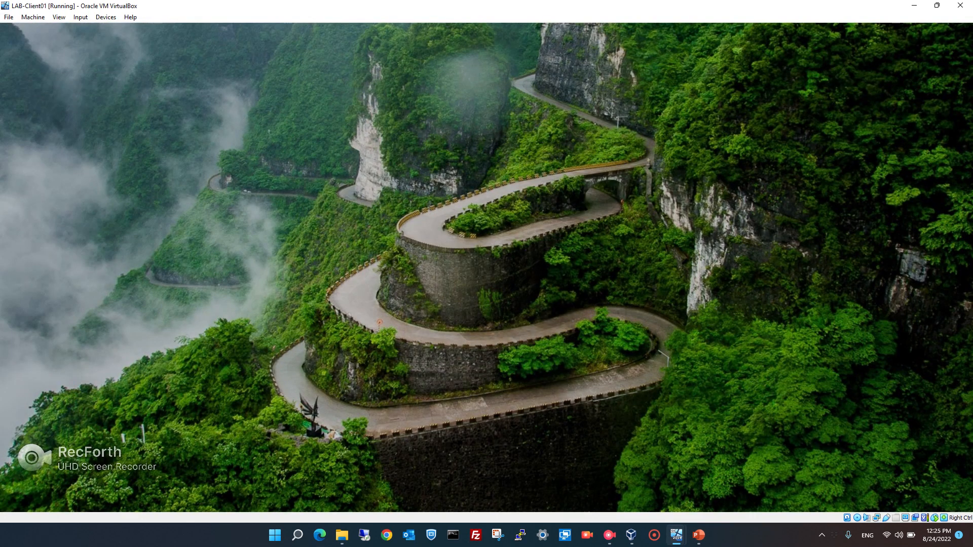
pyautogui.write('******')
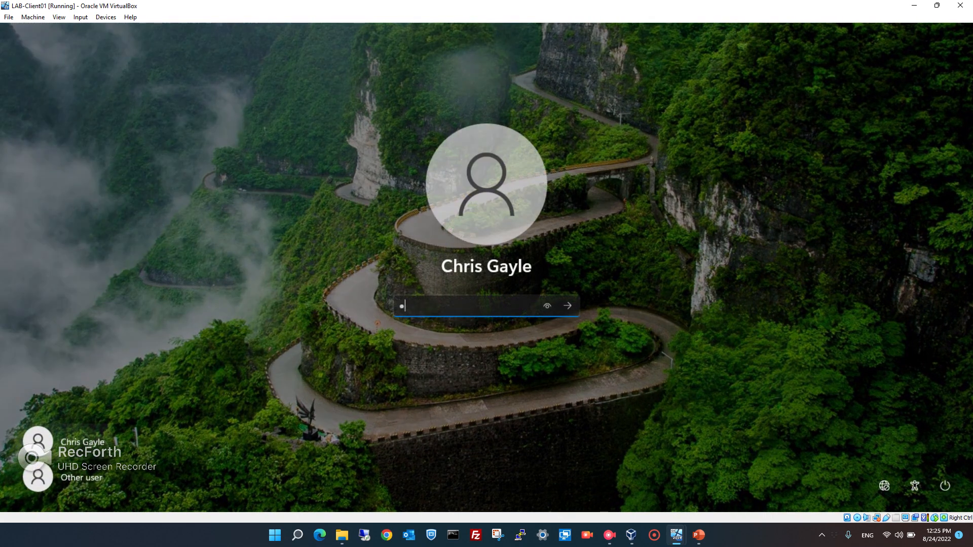
pyautogui.write('***')
pyautogui.press('Return')
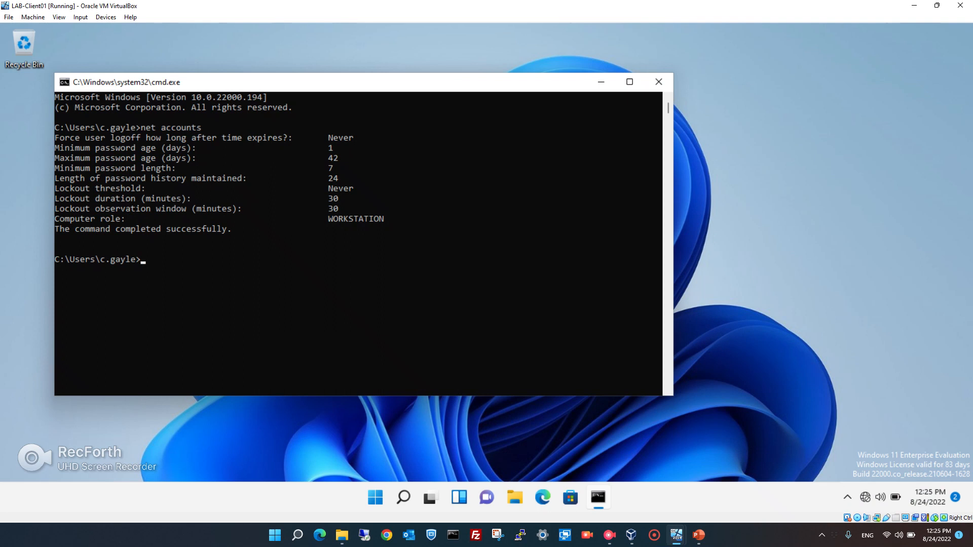
# Run gpupdate and net accounts, confirming lockout threshold 3 and 90-day maximum password age, then return to LAB-DC01.
pyautogui.click(275, 279)
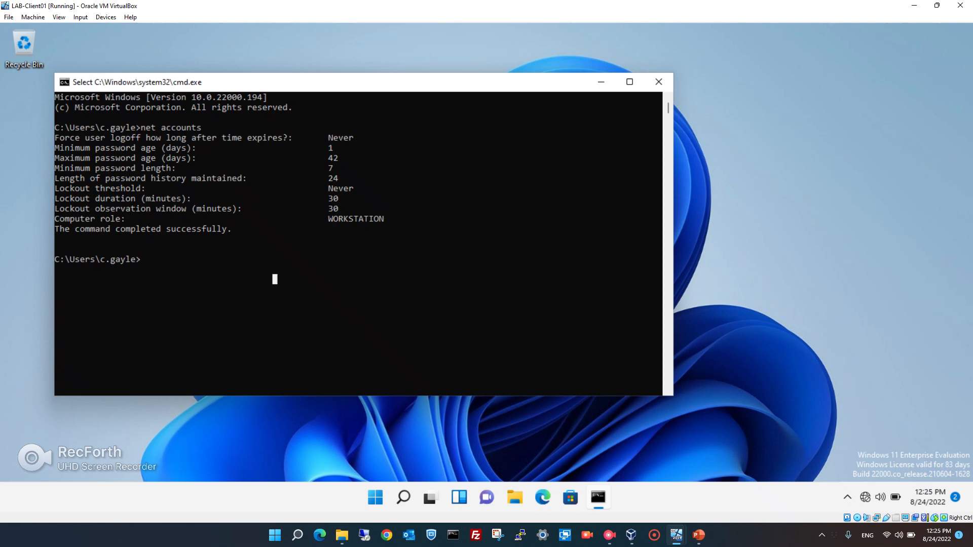
pyautogui.write('gpupdate')
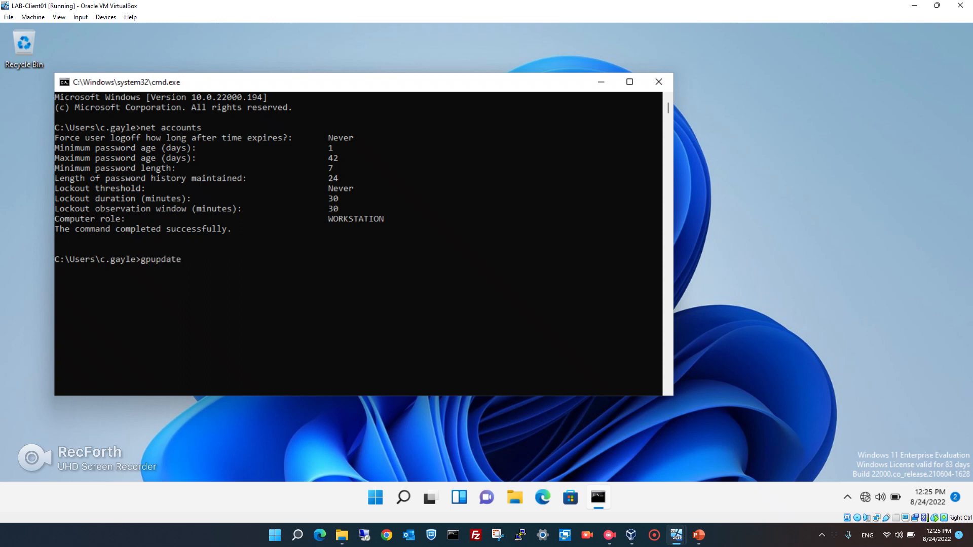
pyautogui.press('Return')
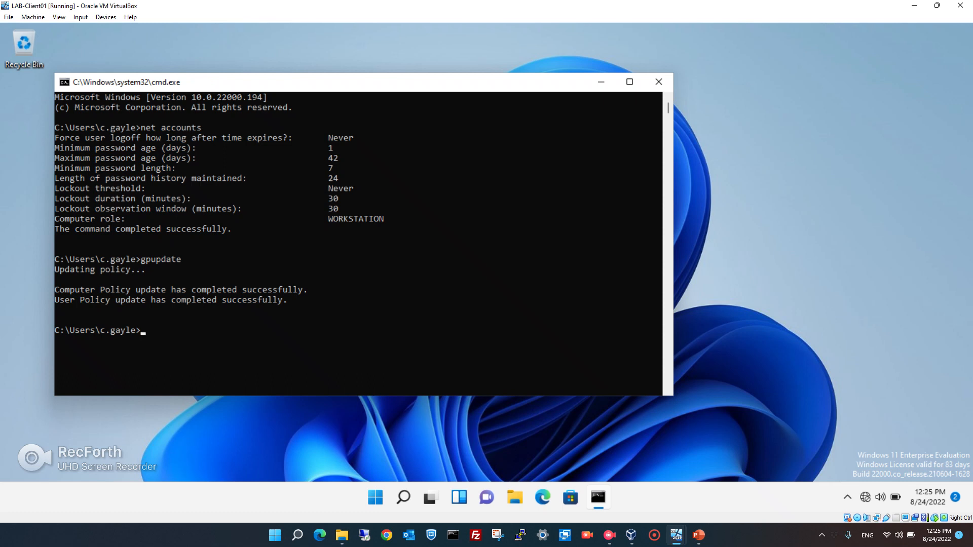
pyautogui.write('net accounts')
pyautogui.press('Return')
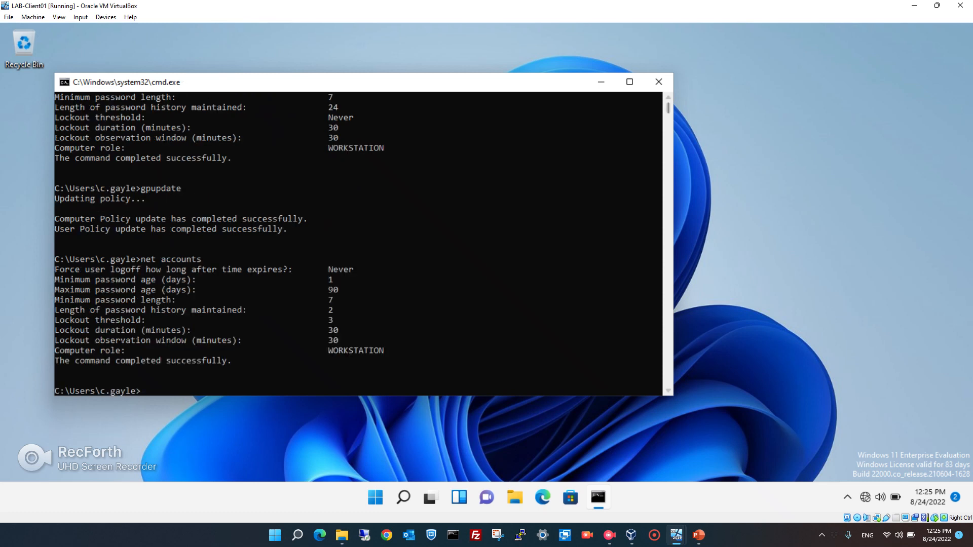
pyautogui.scroll(1, 362, 244)
pyautogui.scroll(1, 363, 244)
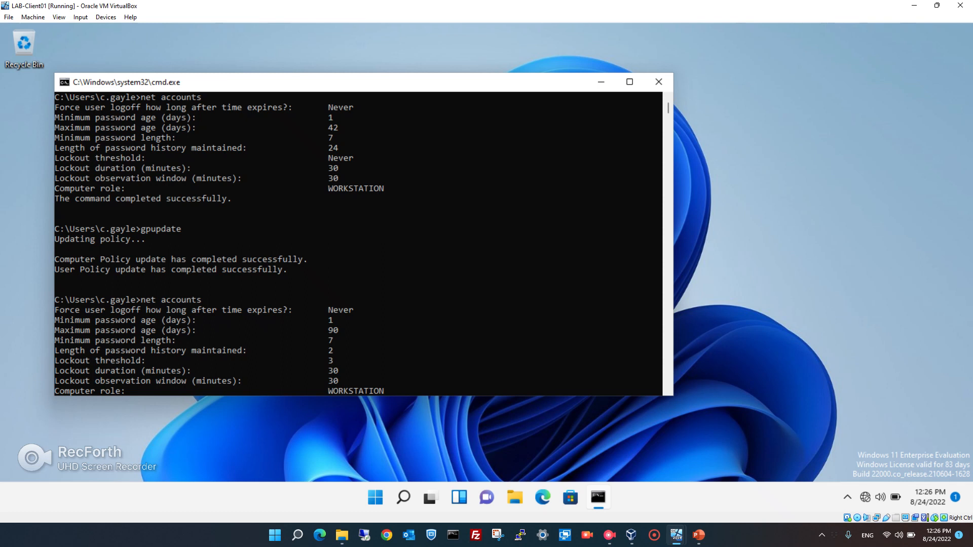
pyautogui.moveTo(677, 534)
pyautogui.click(620, 486)
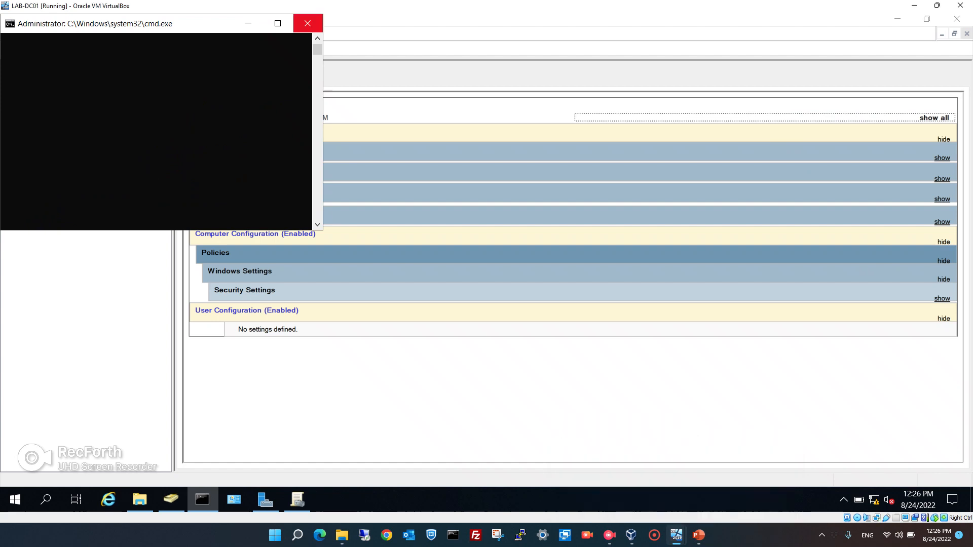
# Close the DC's Command Prompt and select the expanded 1techstop OU to view its linked GPOs.
pyautogui.click(308, 23)
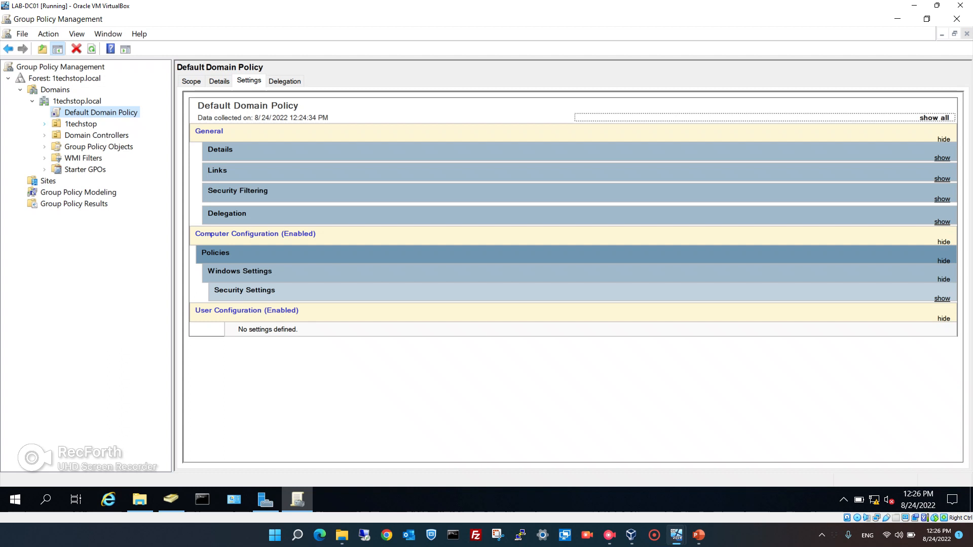
pyautogui.click(44, 124)
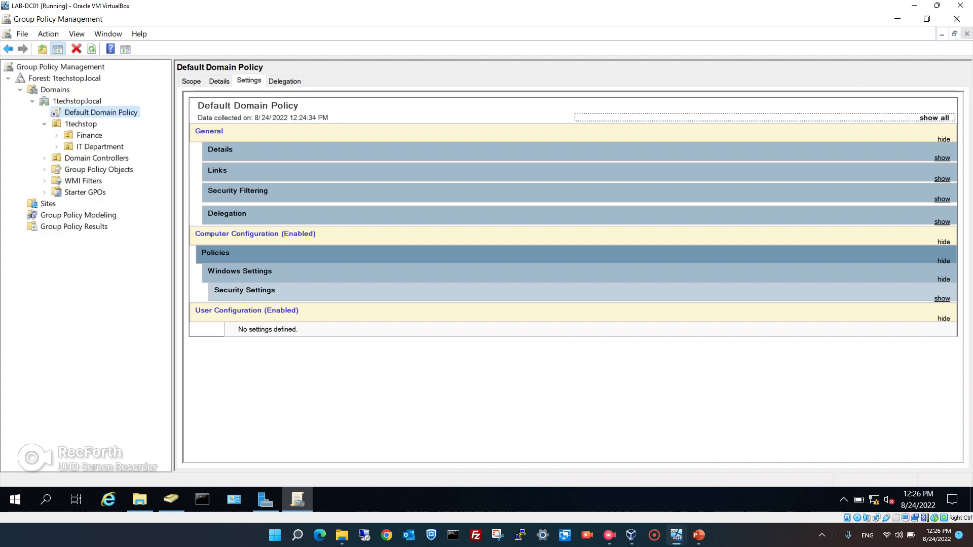
pyautogui.click(81, 124)
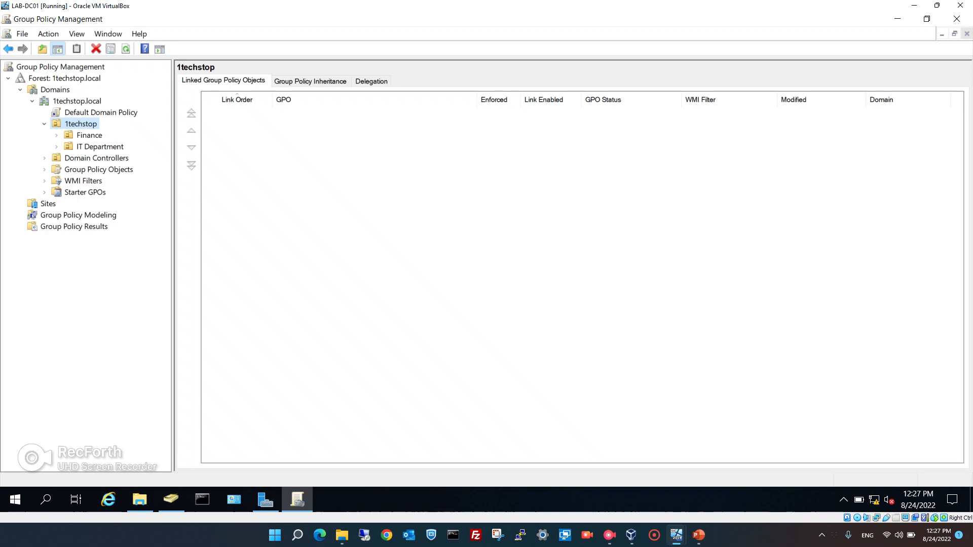
# Create a GPO named 'Shared Drive' linked to 1techstop and open it for editing.
pyautogui.rightClick(81, 125)
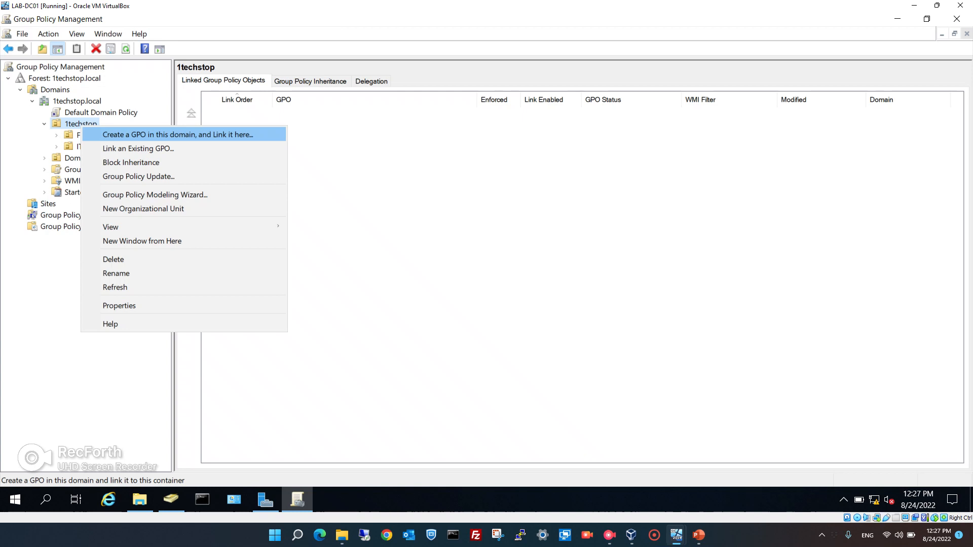
pyautogui.press('Return')
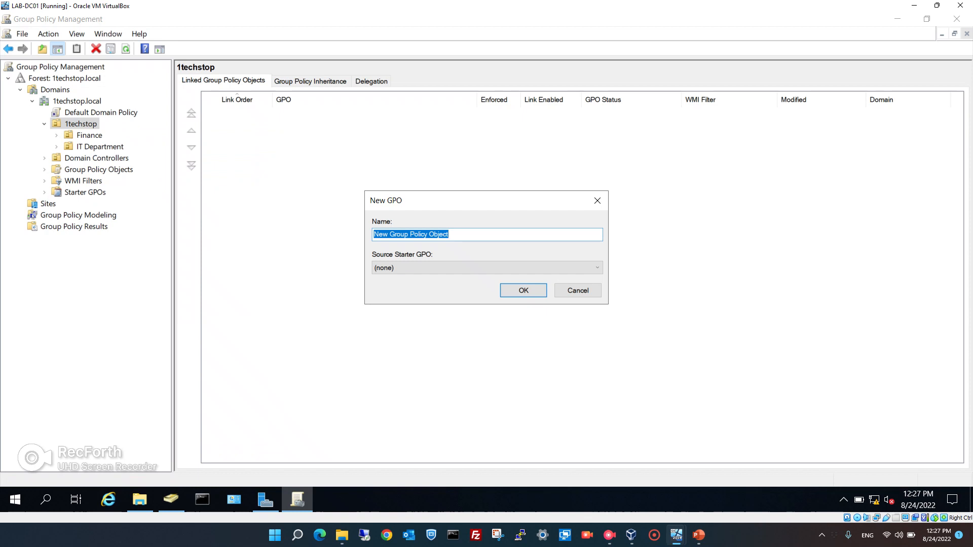
pyautogui.write('Sha')
pyautogui.write('re')
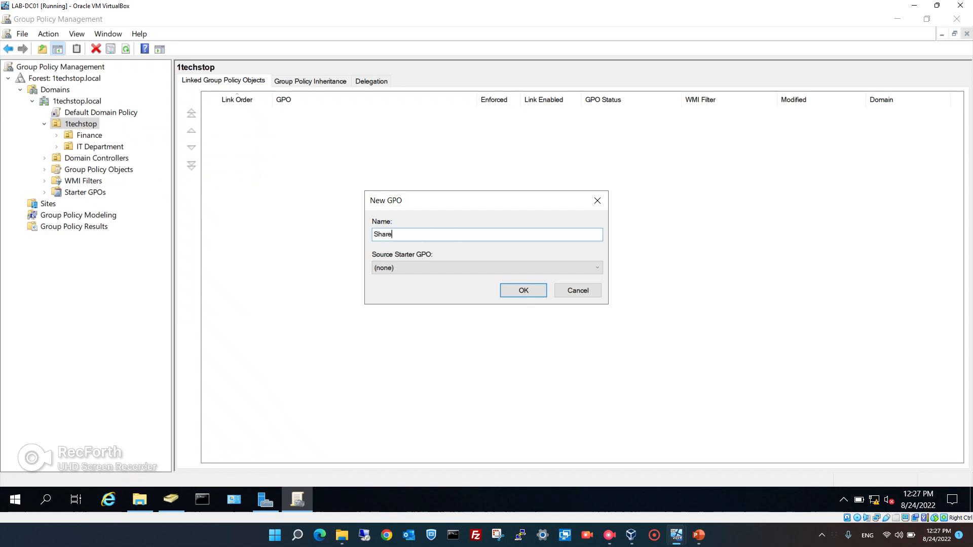
pyautogui.write('d Drive')
pyautogui.press('Return')
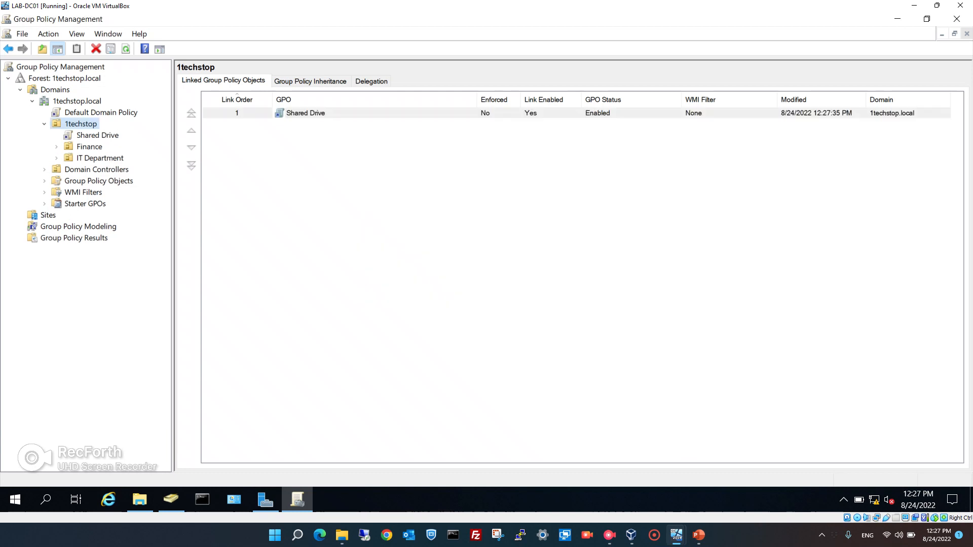
pyautogui.click(97, 136)
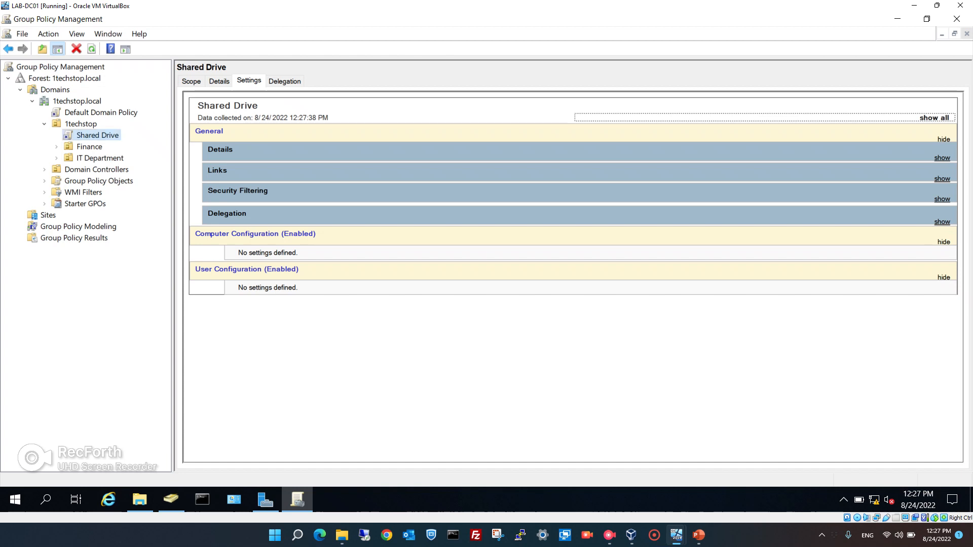
pyautogui.rightClick(99, 136)
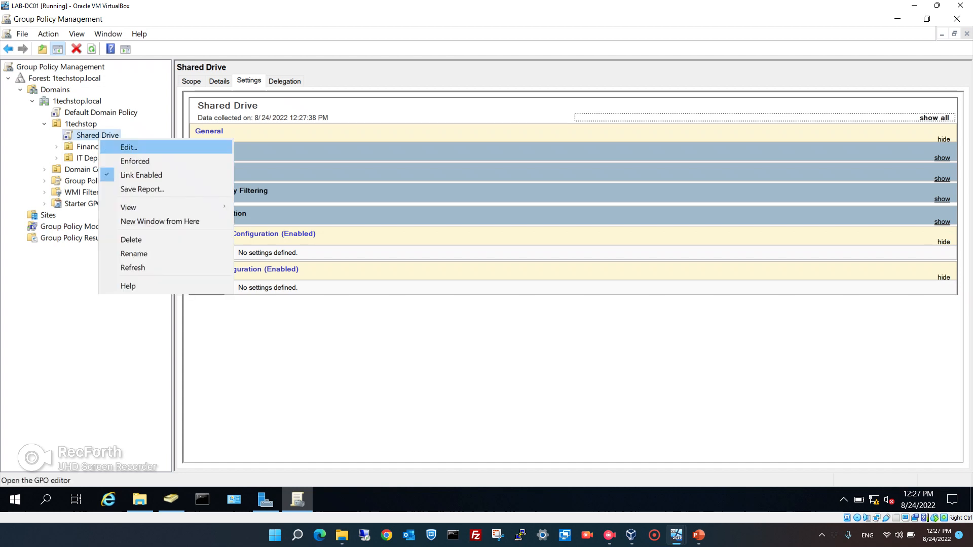
pyautogui.click(129, 147)
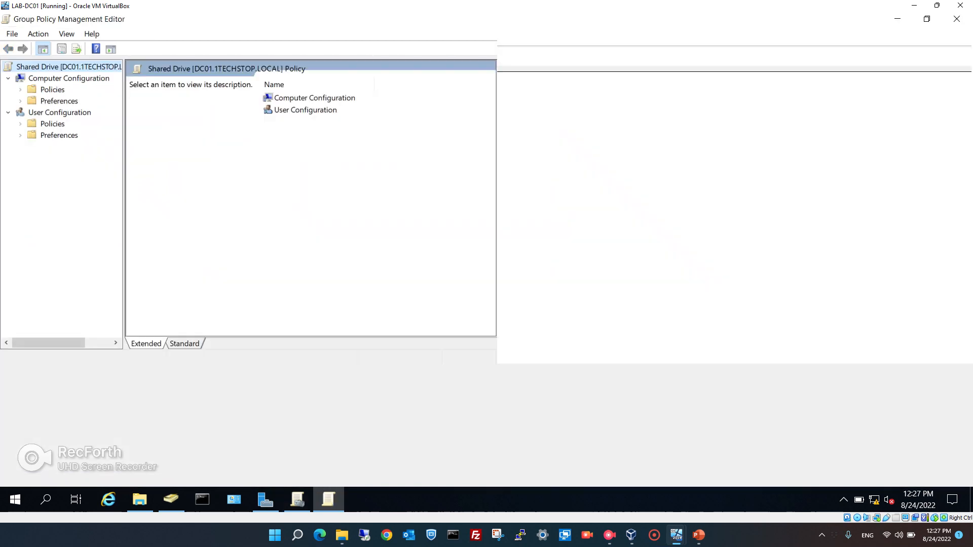
# Maximize the editor and add a new Mapped Drive under User Configuration > Preferences > Windows Settings > Drive Maps.
pyautogui.click(509, 70)
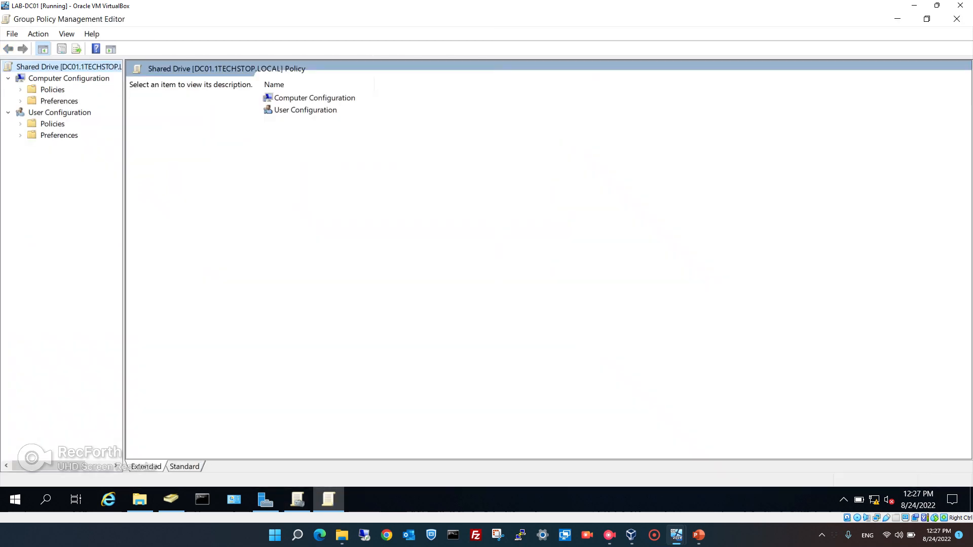
pyautogui.moveTo(123, 253); pyautogui.dragTo(195, 254)
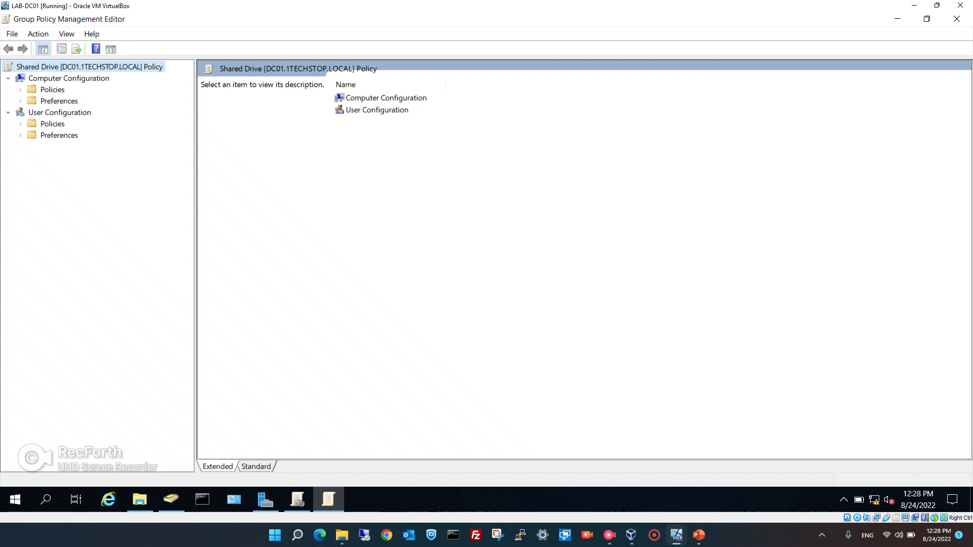
pyautogui.click(20, 134)
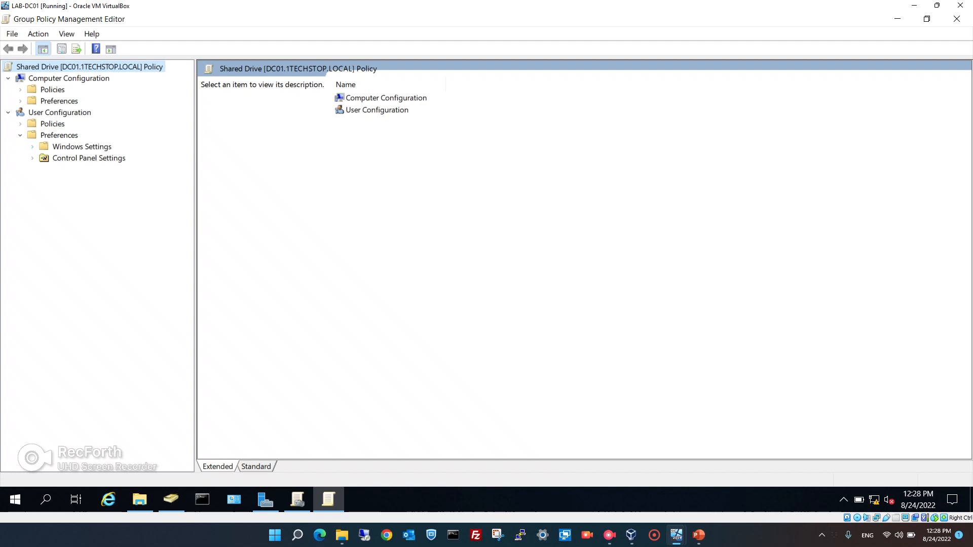
pyautogui.click(32, 146)
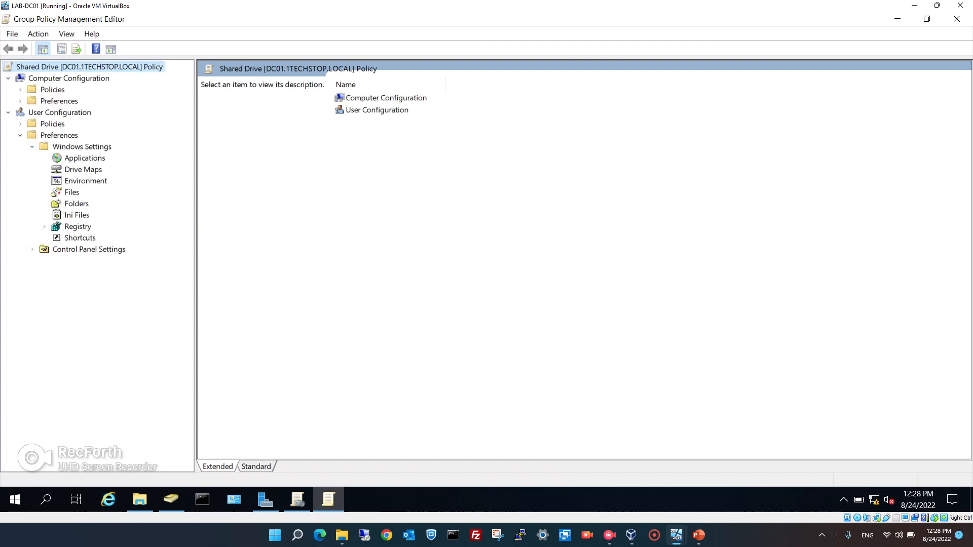
pyautogui.click(82, 170)
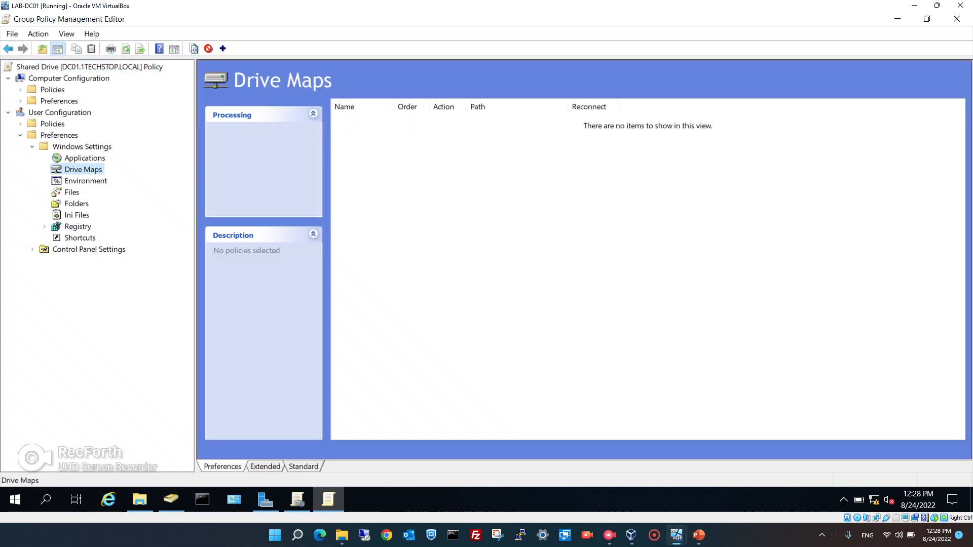
pyautogui.rightClick(72, 169)
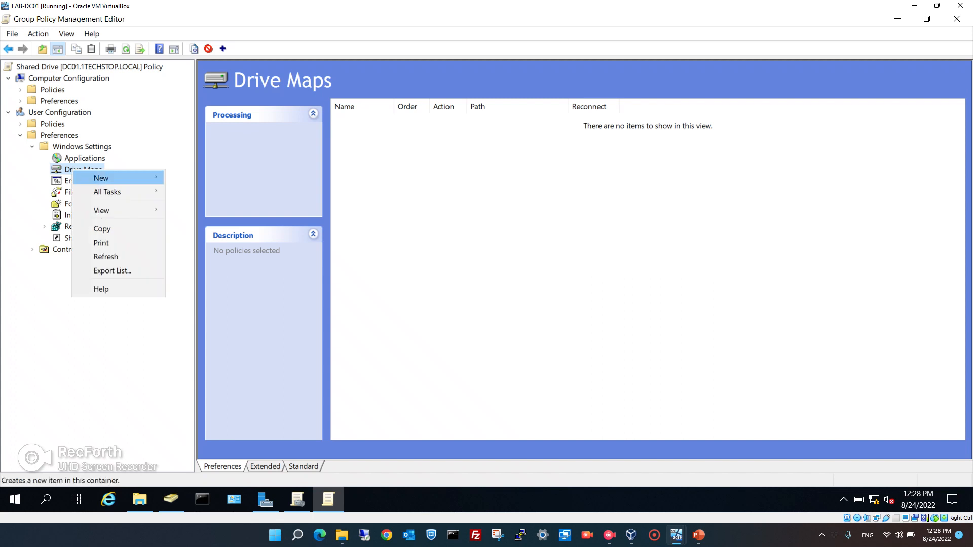
pyautogui.moveTo(116, 178)
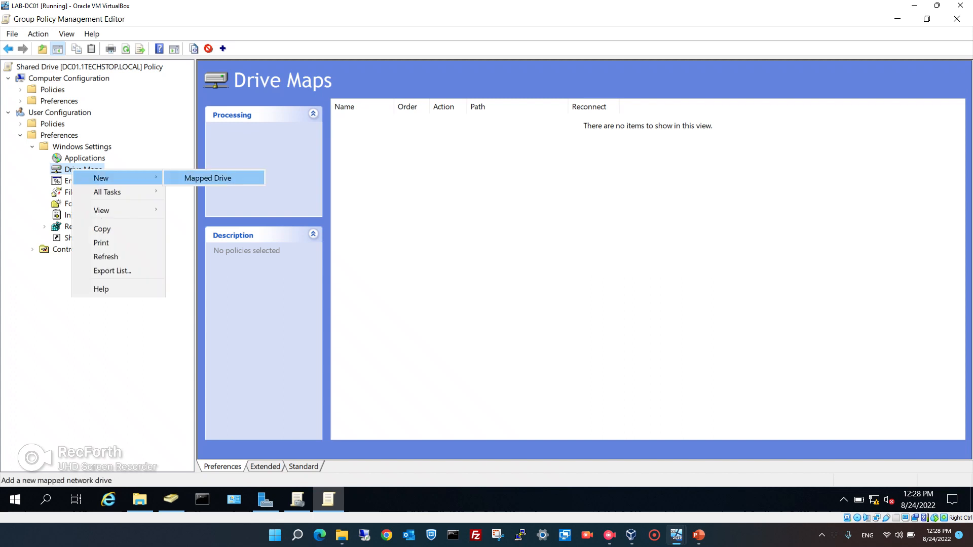
pyautogui.click(208, 178)
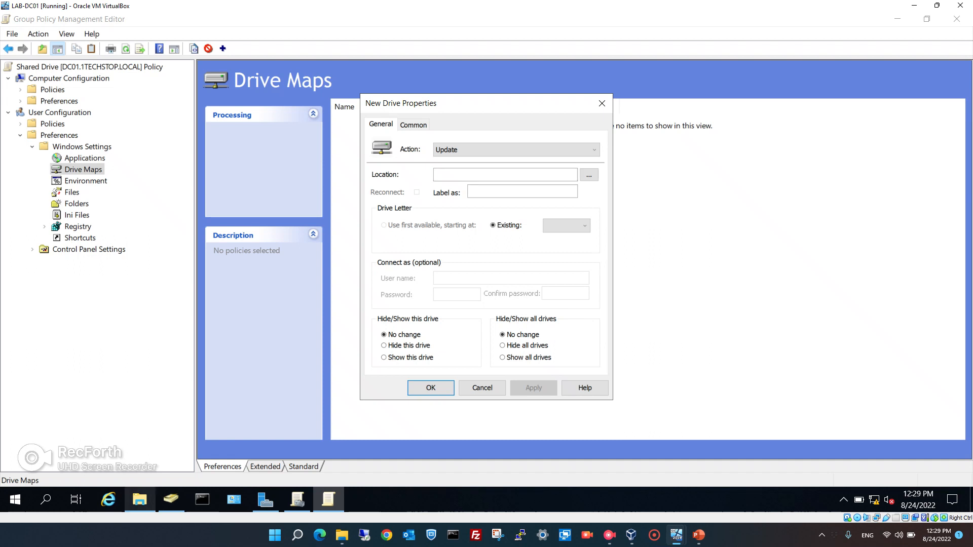
# In File Explorer, open Local Disk (C:) from This PC.
pyautogui.moveTo(140, 499)
pyautogui.click(140, 451)
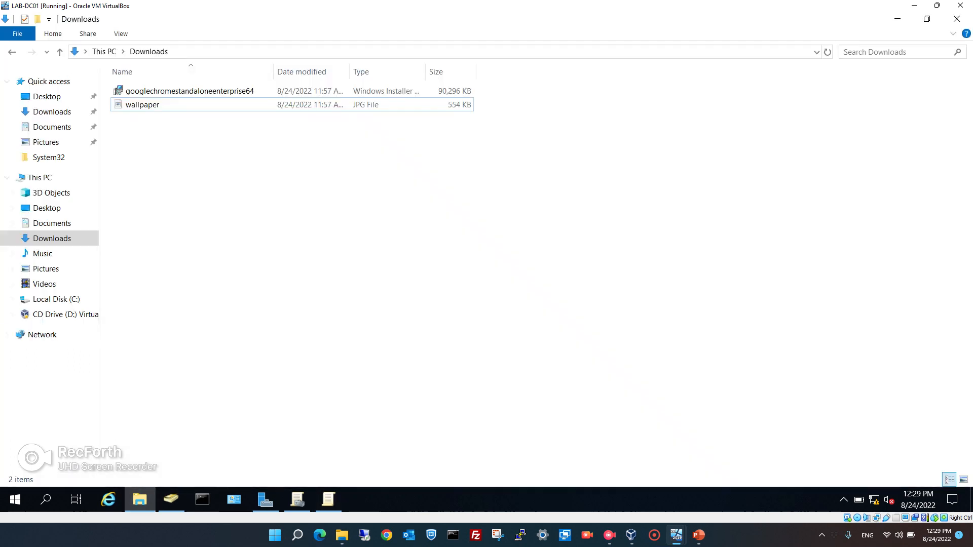
pyautogui.click(47, 208)
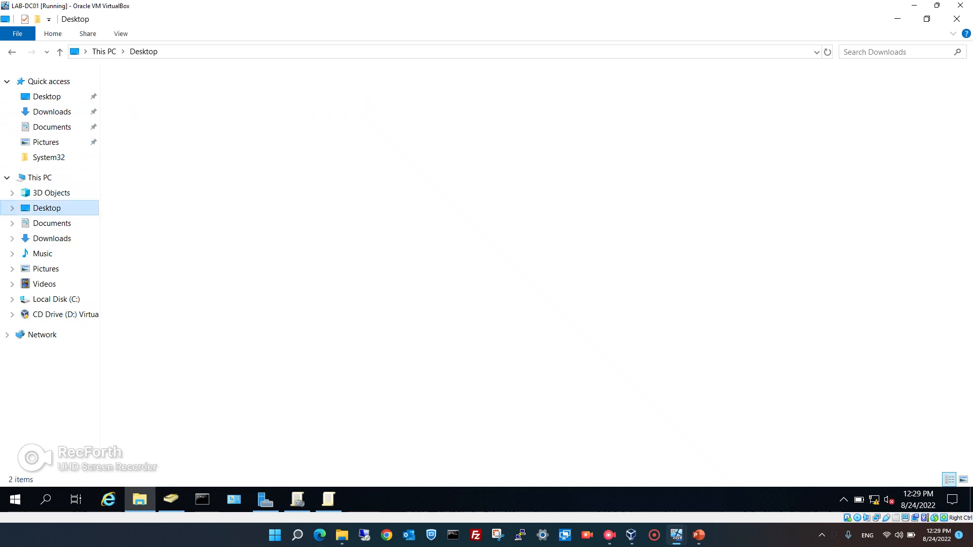
pyautogui.click(39, 177)
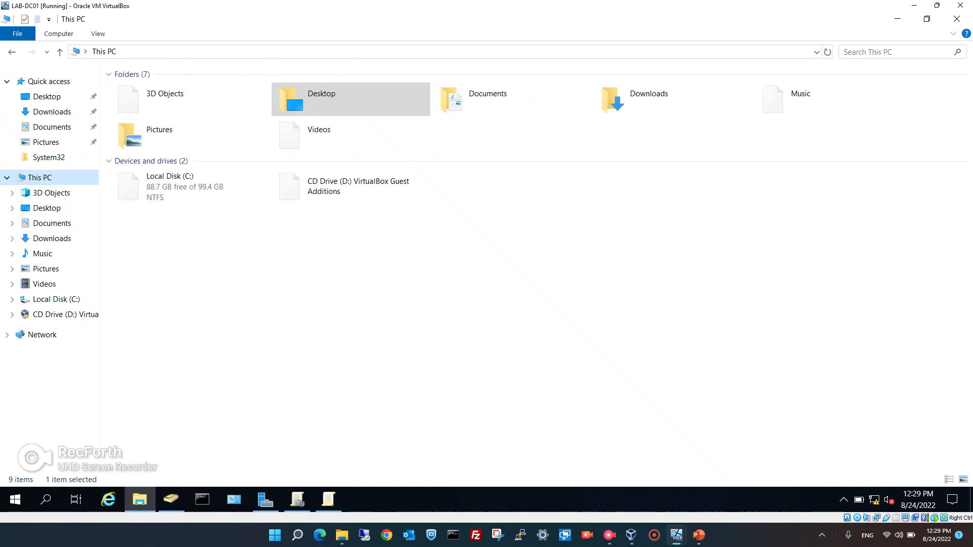
pyautogui.click(190, 187)
pyautogui.doubleClick(189, 186)
# Create a new folder named Drive at the C: root and open its Properties.
pyautogui.rightClick(186, 291)
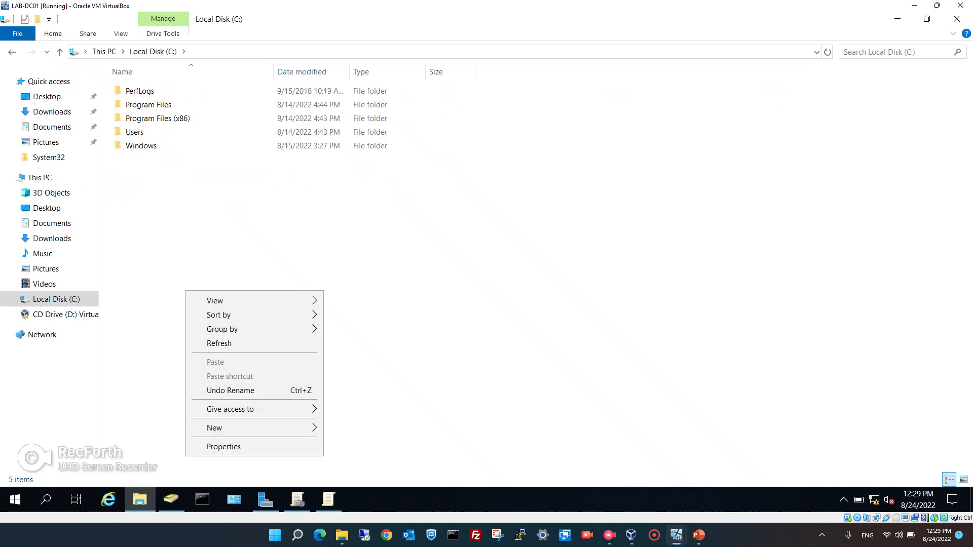
pyautogui.moveTo(228, 428)
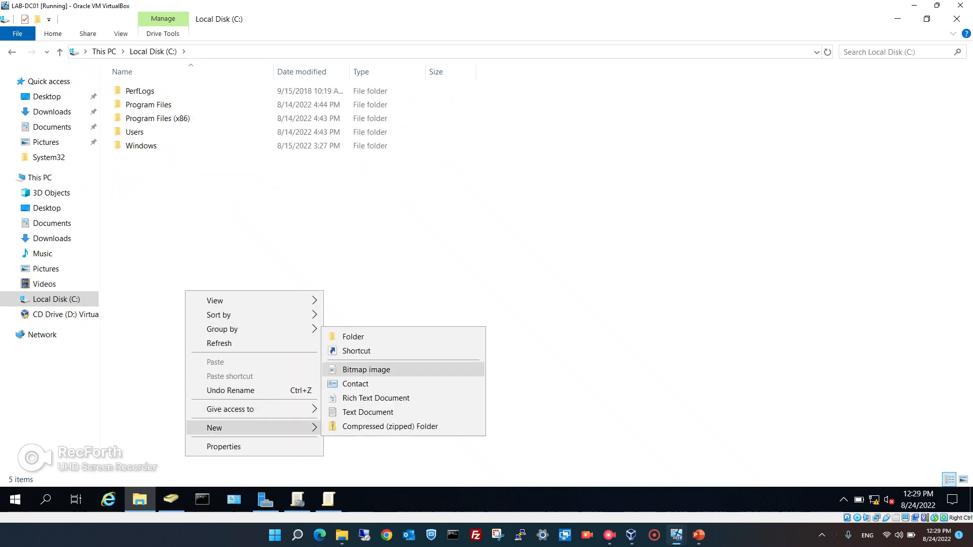
pyautogui.click(354, 337)
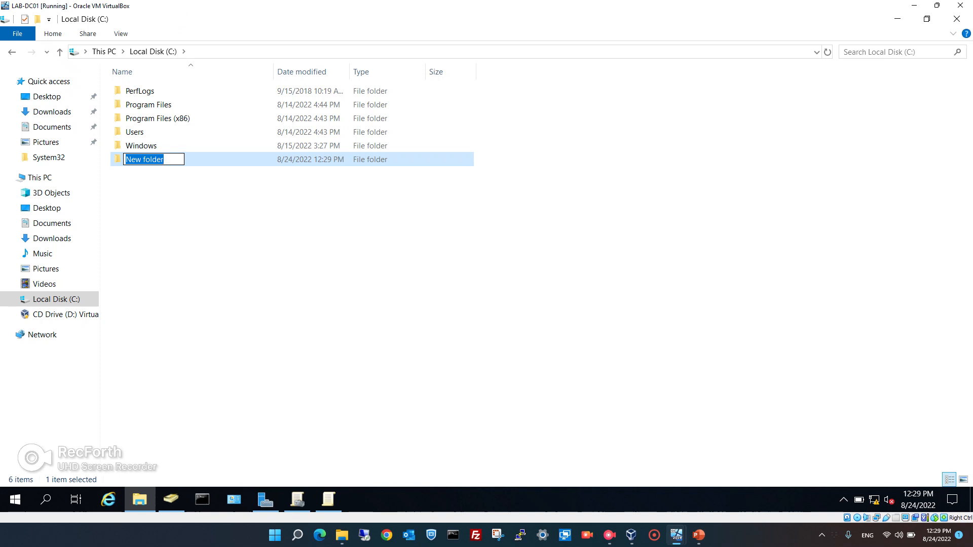
pyautogui.write('Drive')
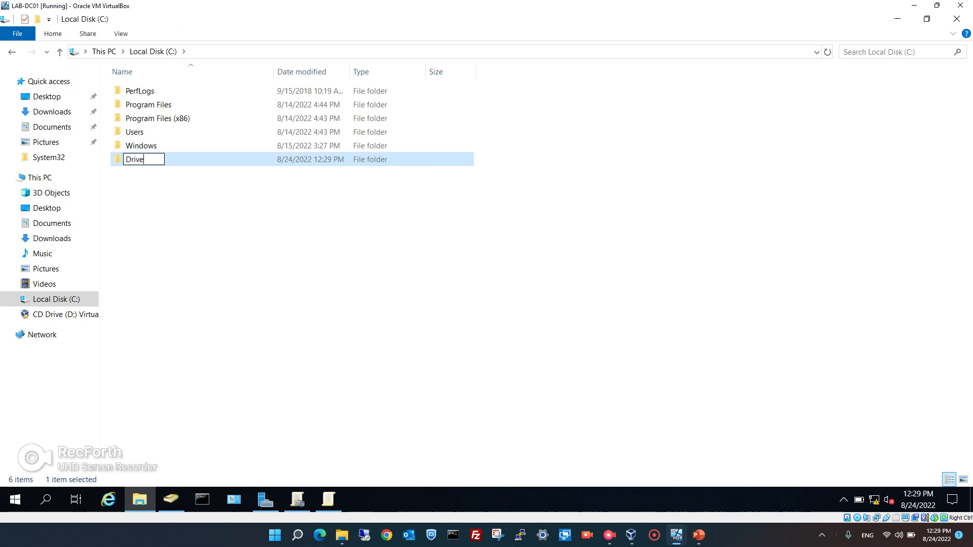
pyautogui.press('Return')
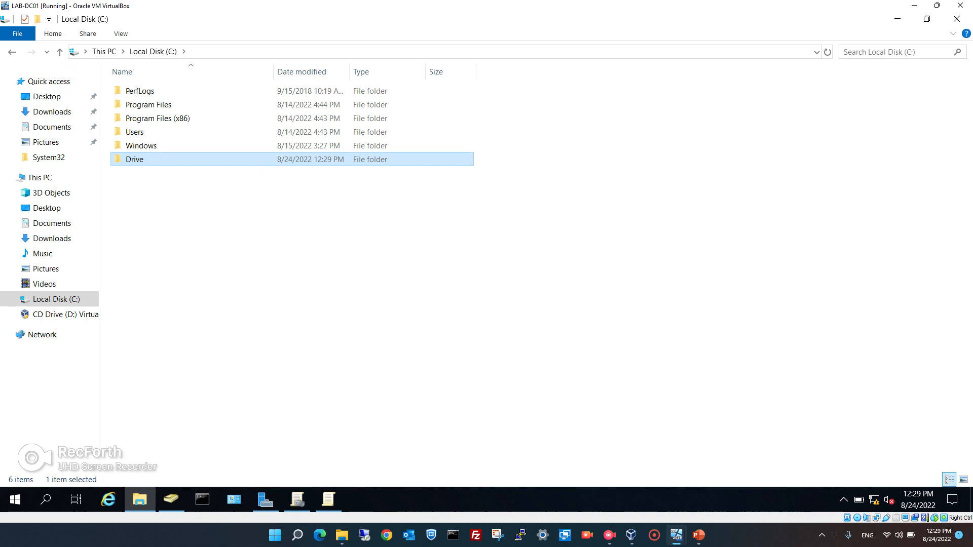
pyautogui.rightClick(136, 159)
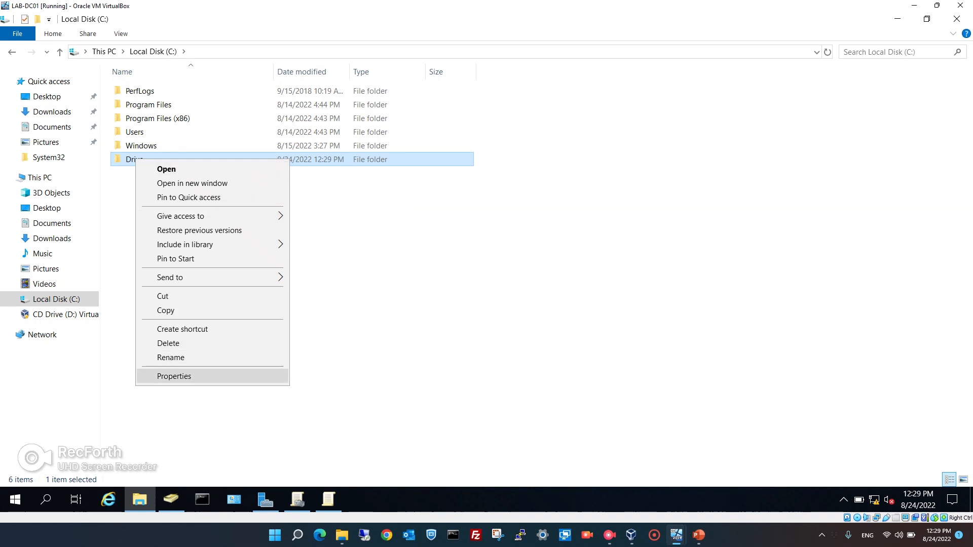
pyautogui.click(174, 376)
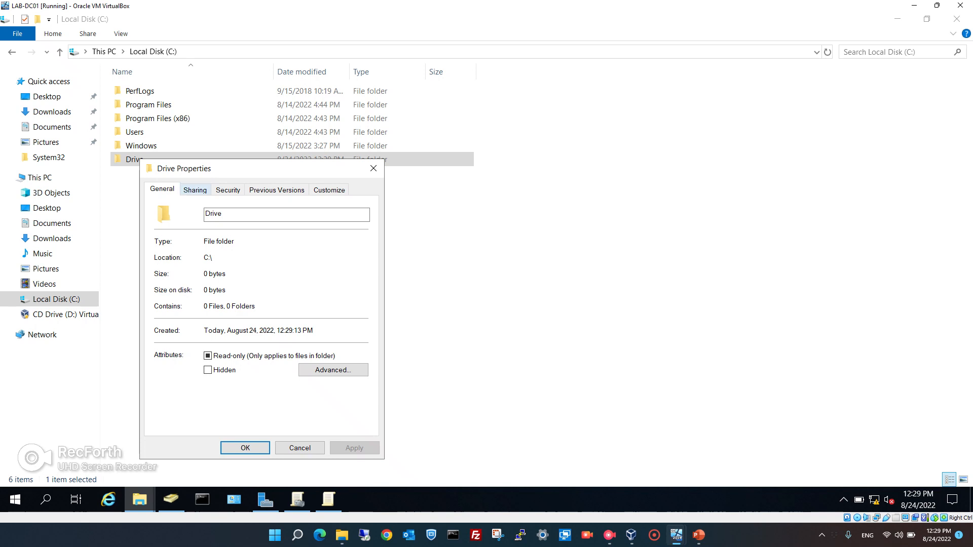
# Share the Drive folder through Advanced Sharing as \\DC01\Drive and close its properties.
pyautogui.click(195, 190)
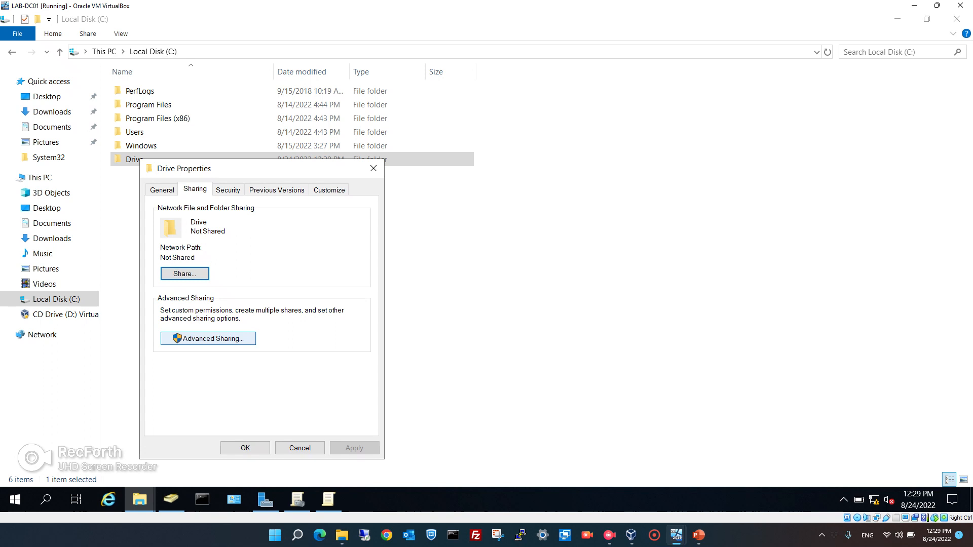
pyautogui.click(208, 339)
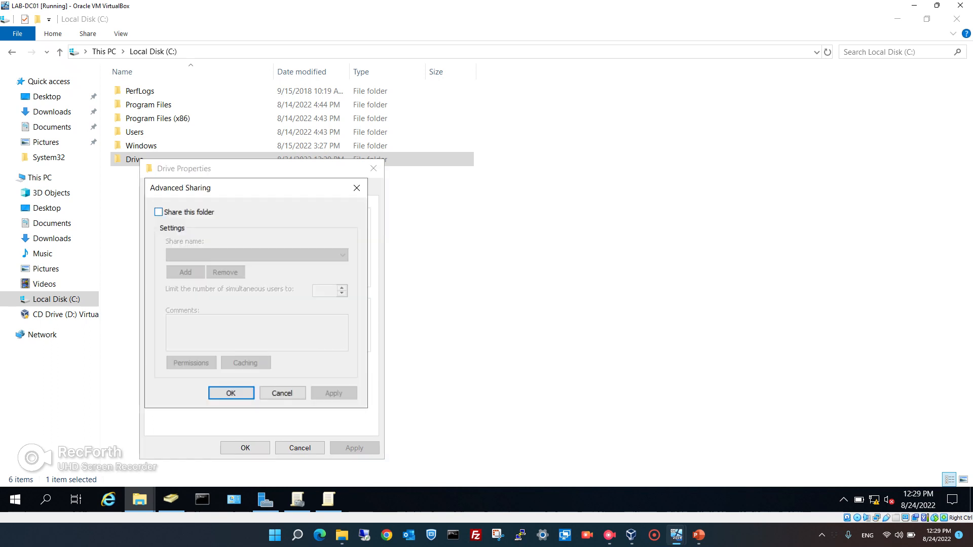
pyautogui.click(158, 212)
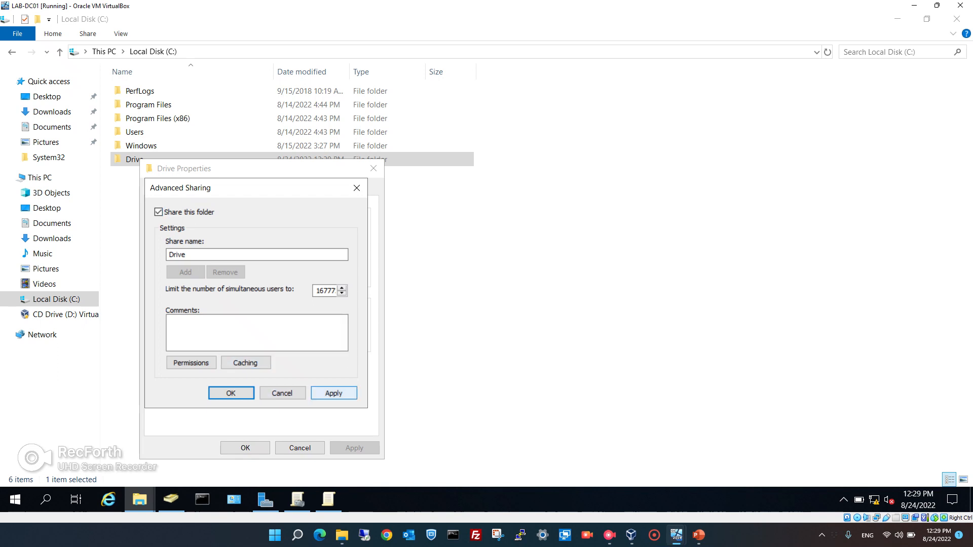
pyautogui.click(158, 212)
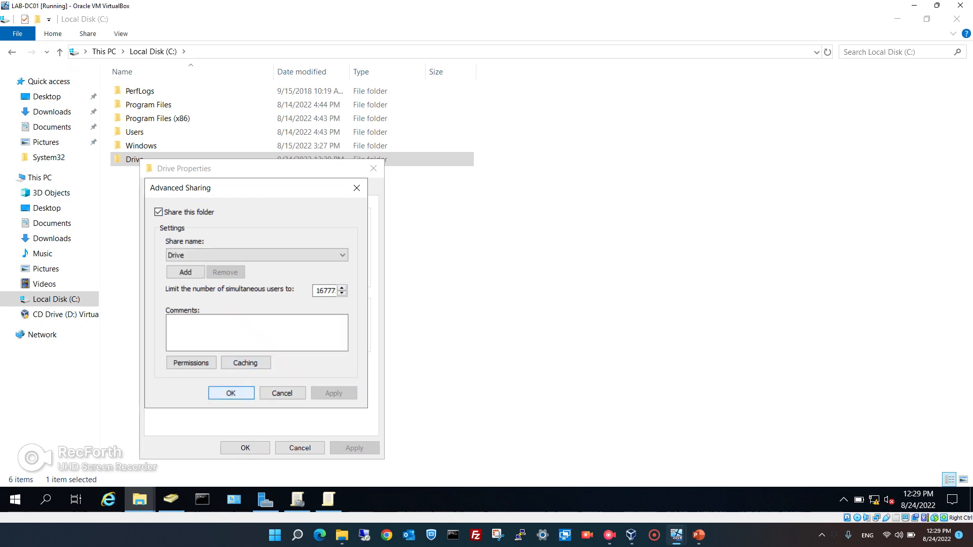
pyautogui.click(231, 393)
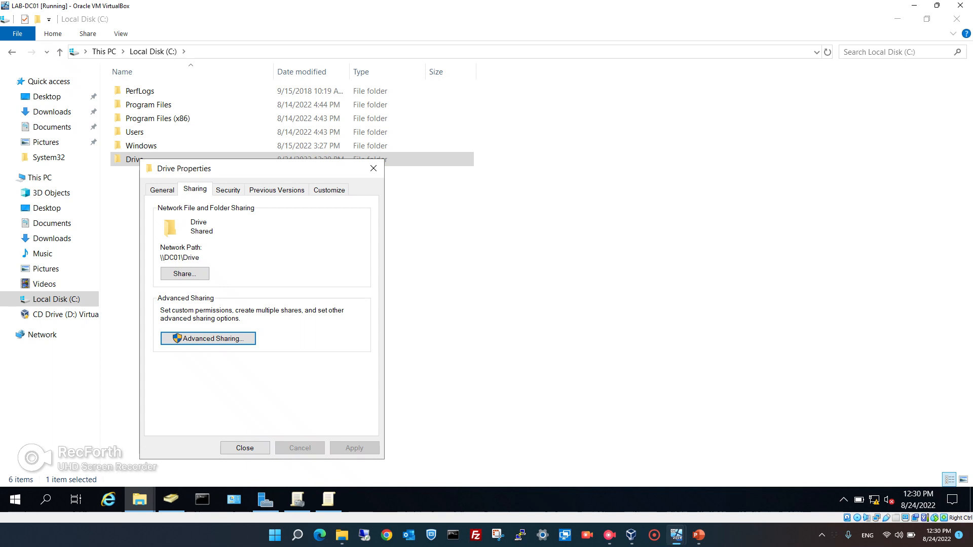
pyautogui.hotkey('shift', 'Tab')
pyautogui.hotkey('shift', 'Tab')
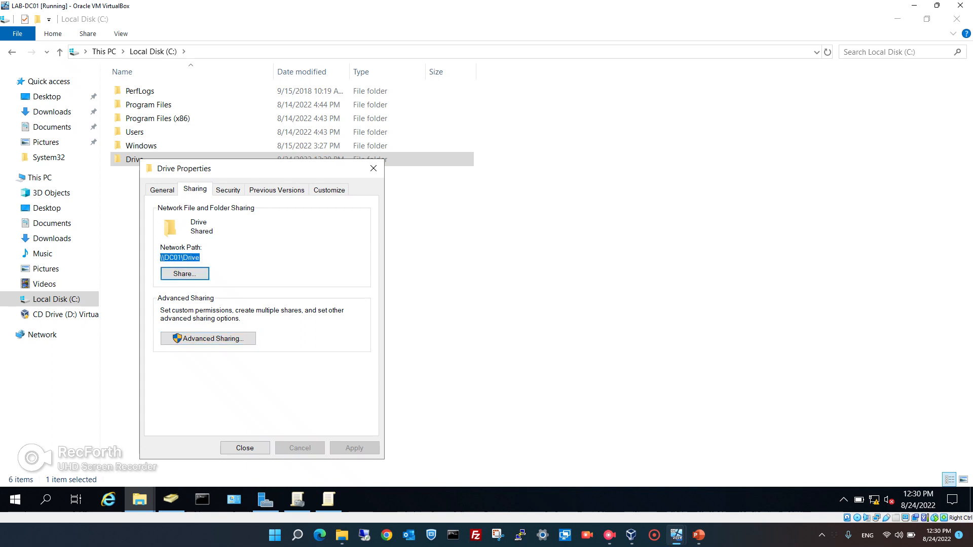
pyautogui.press('Tab')
pyautogui.press('Return')
# Start a new mapped drive under Drive Maps with its action set to Create.
pyautogui.click(329, 500)
pyautogui.moveTo(297, 500)
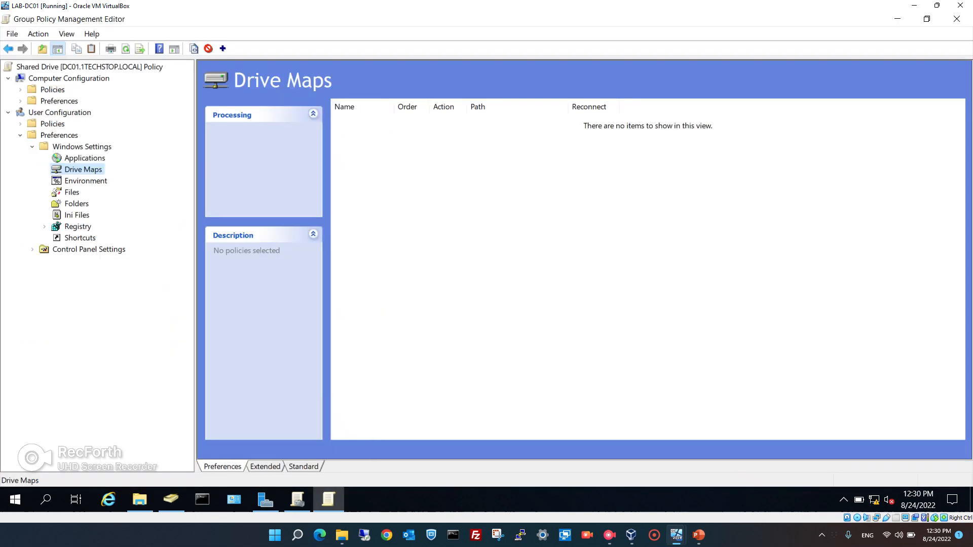
pyautogui.rightClick(87, 169)
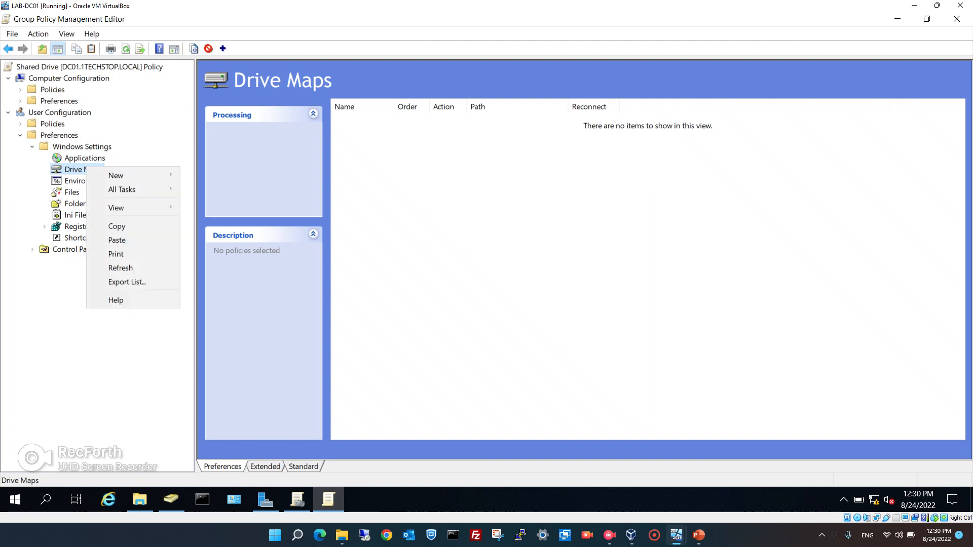
pyautogui.moveTo(127, 175)
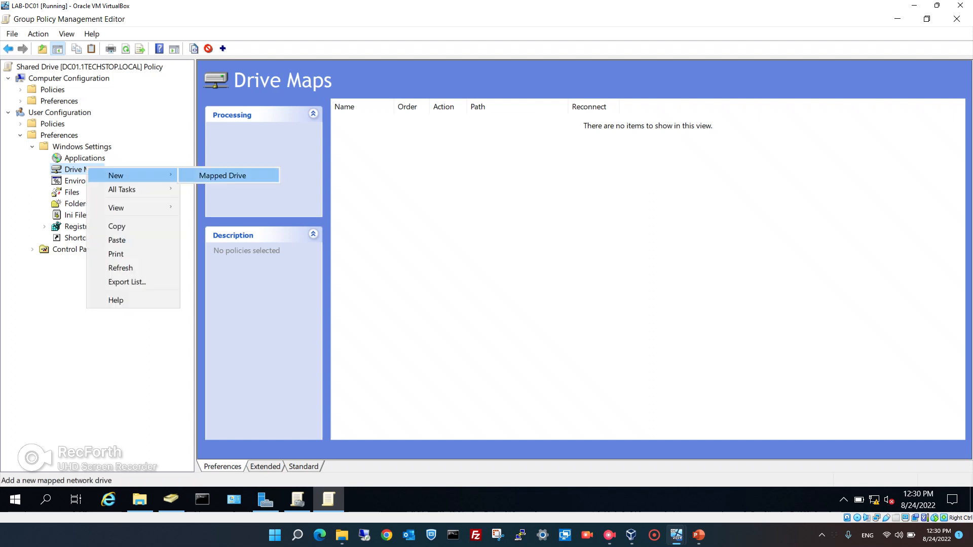
pyautogui.click(222, 176)
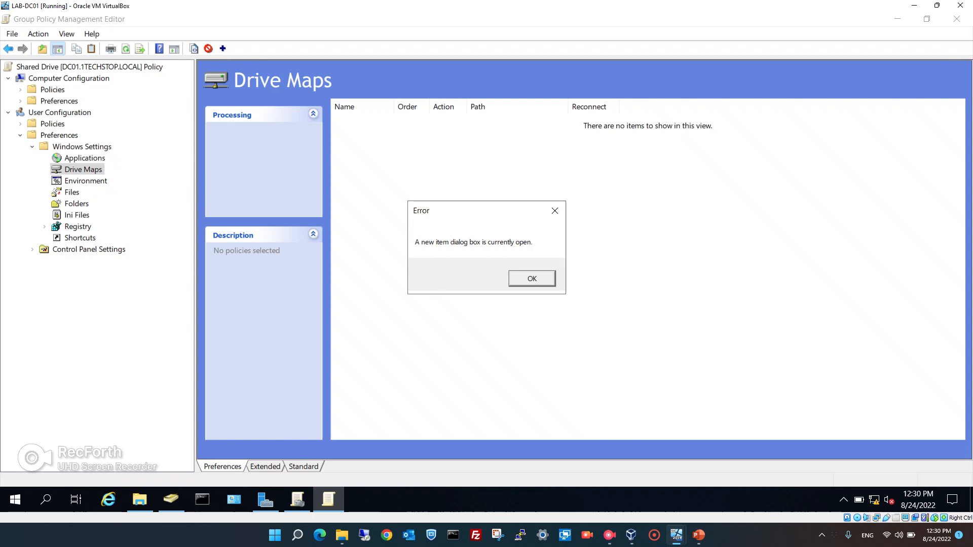
pyautogui.press('Return')
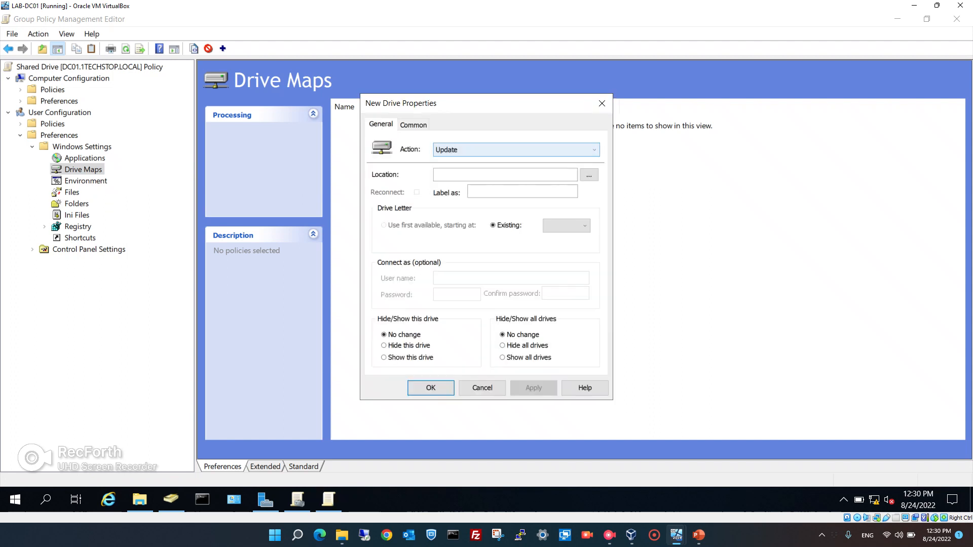
pyautogui.click(516, 150)
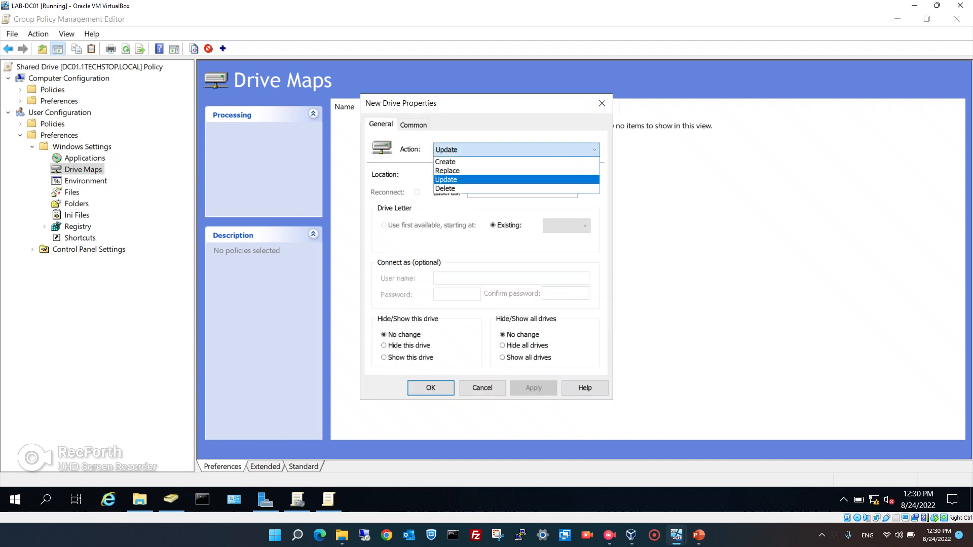
pyautogui.click(516, 161)
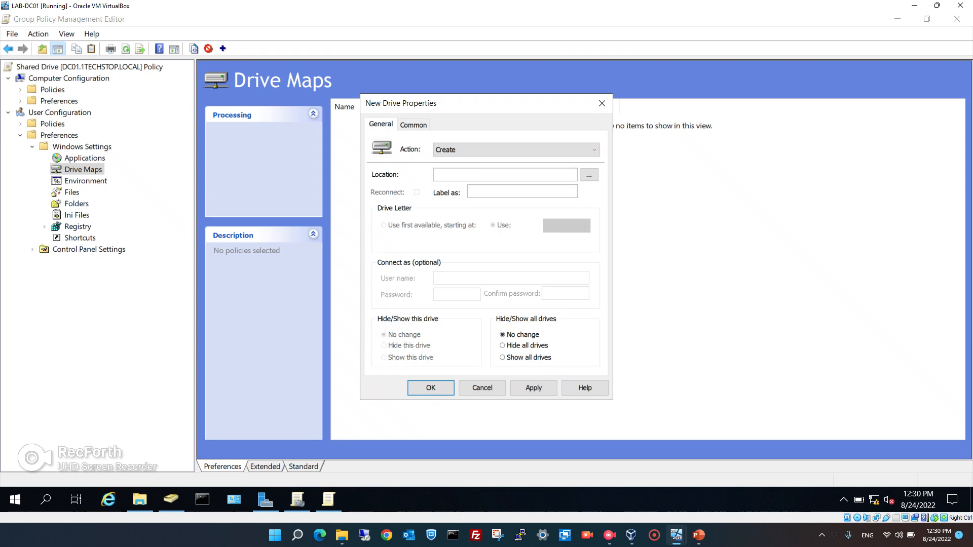
# Set location \\DC01\Drive, label '1TechStop Shared Drive' and drive letter G, then apply and confirm.
pyautogui.click(505, 175)
pyautogui.write('\\\\DC01\\Drive')
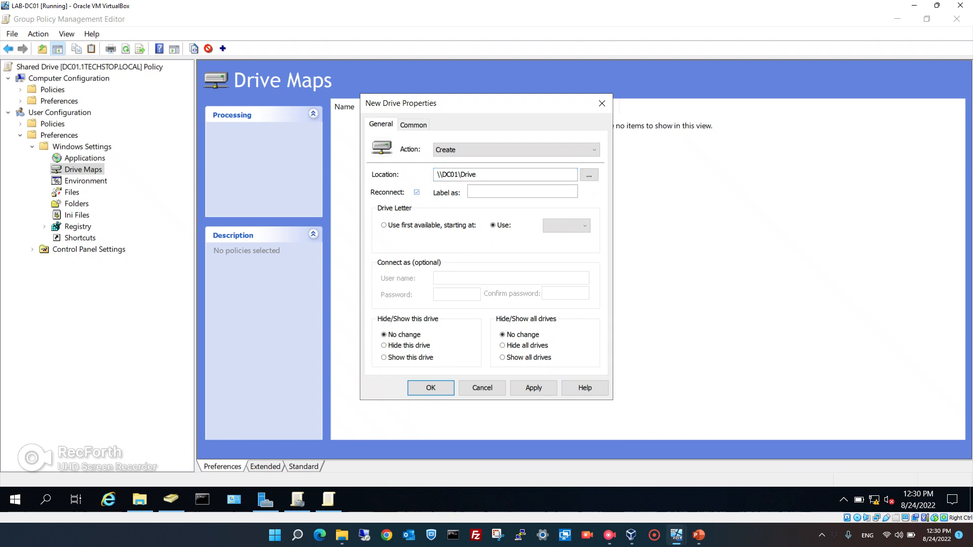
pyautogui.click(522, 191)
pyautogui.write('1TechStop Shared Drive')
pyautogui.click(566, 226)
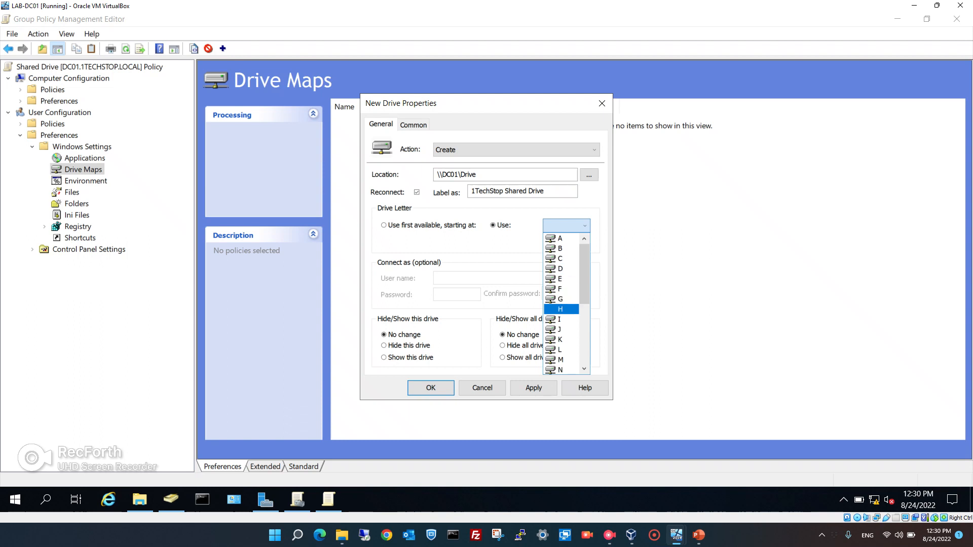
pyautogui.click(560, 299)
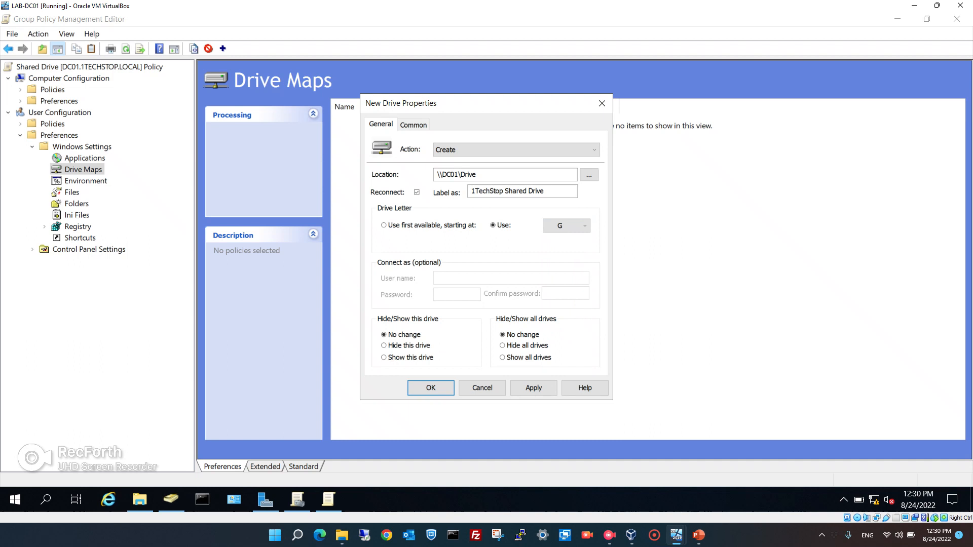
pyautogui.click(414, 125)
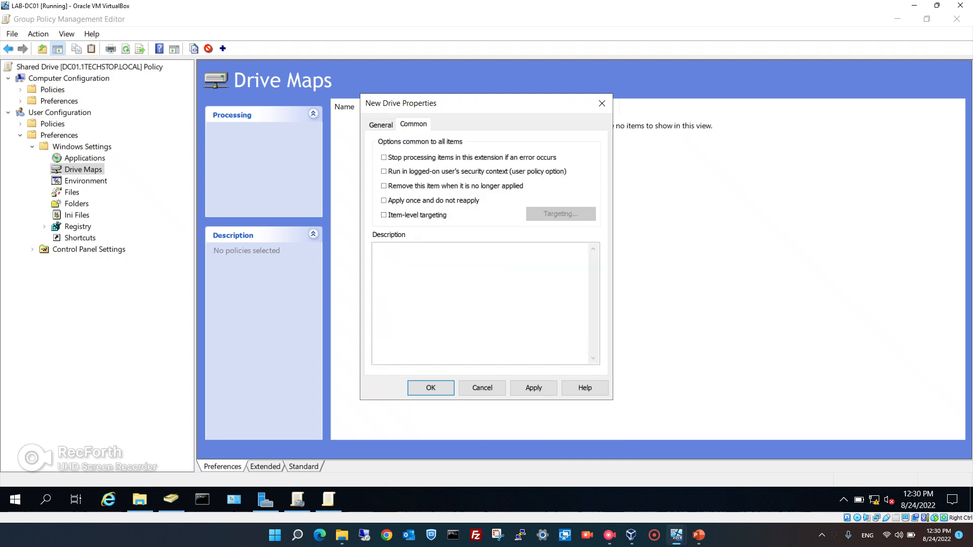
pyautogui.click(381, 125)
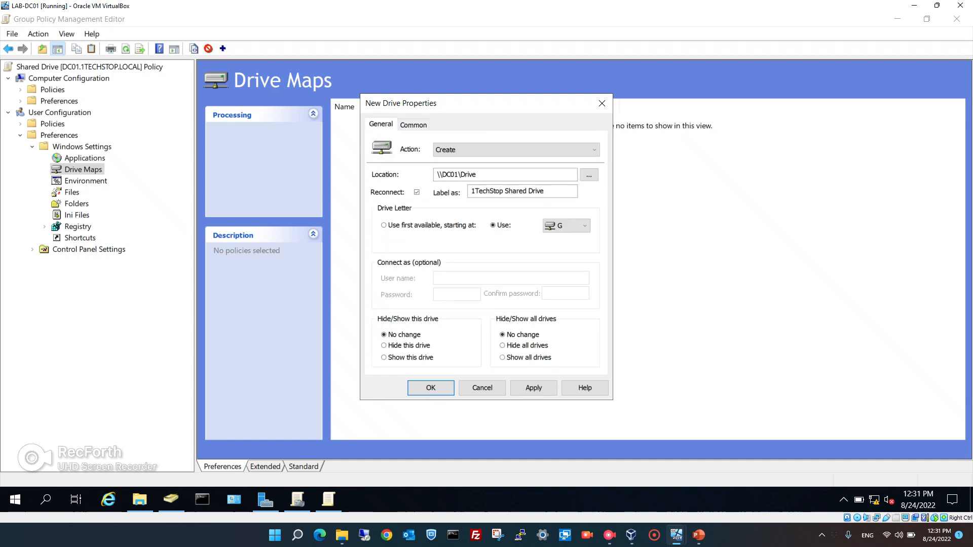
pyautogui.click(533, 388)
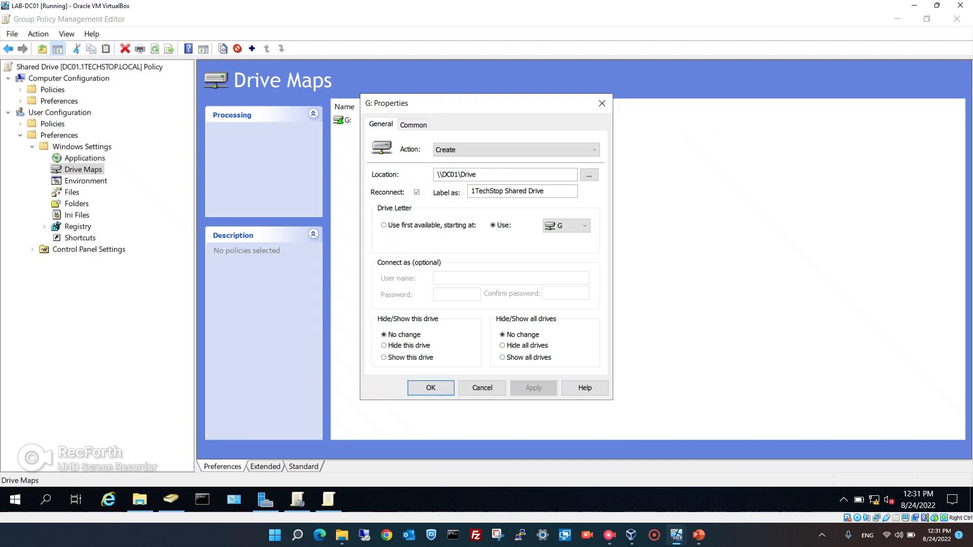
pyautogui.click(431, 387)
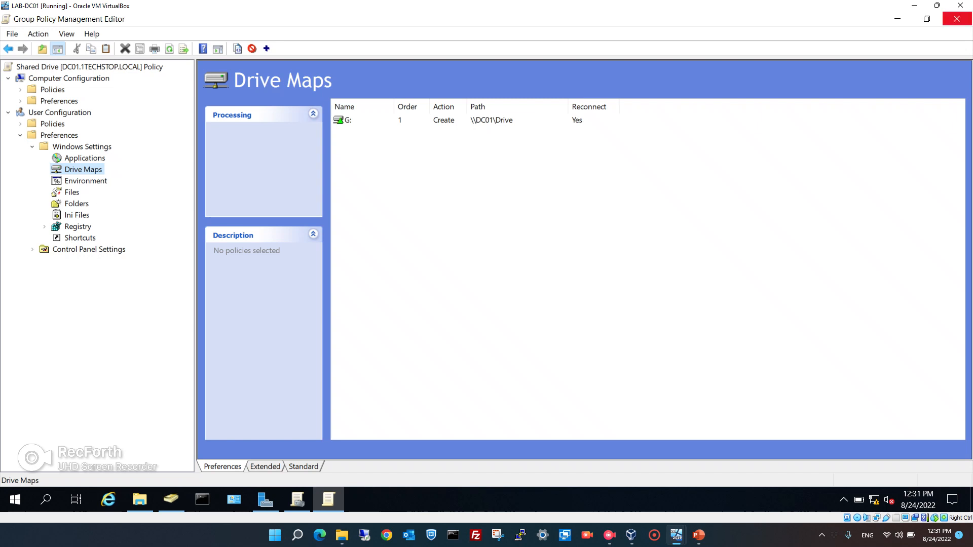
# Close the policy editor and File Explorer, then refresh the Shared Drive settings report.
pyautogui.click(957, 19)
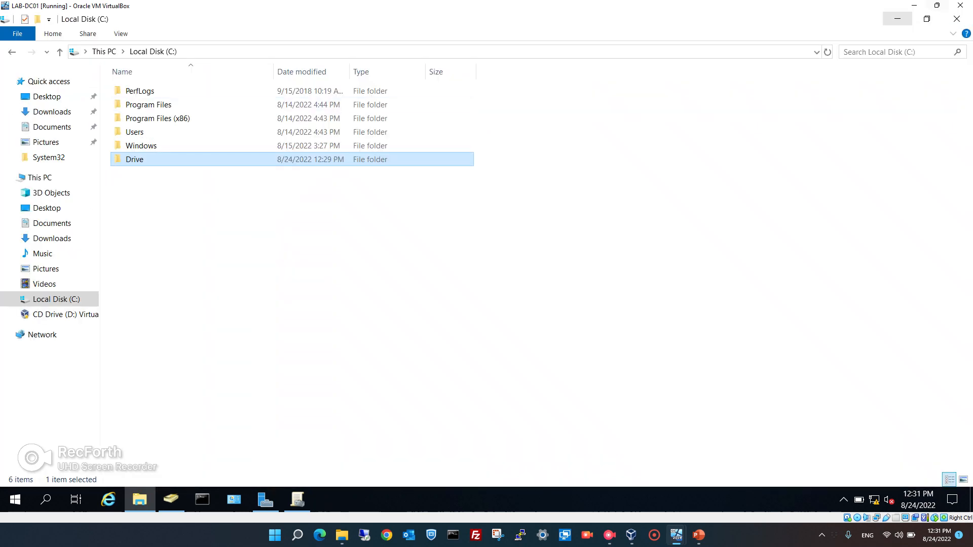
pyautogui.click(957, 19)
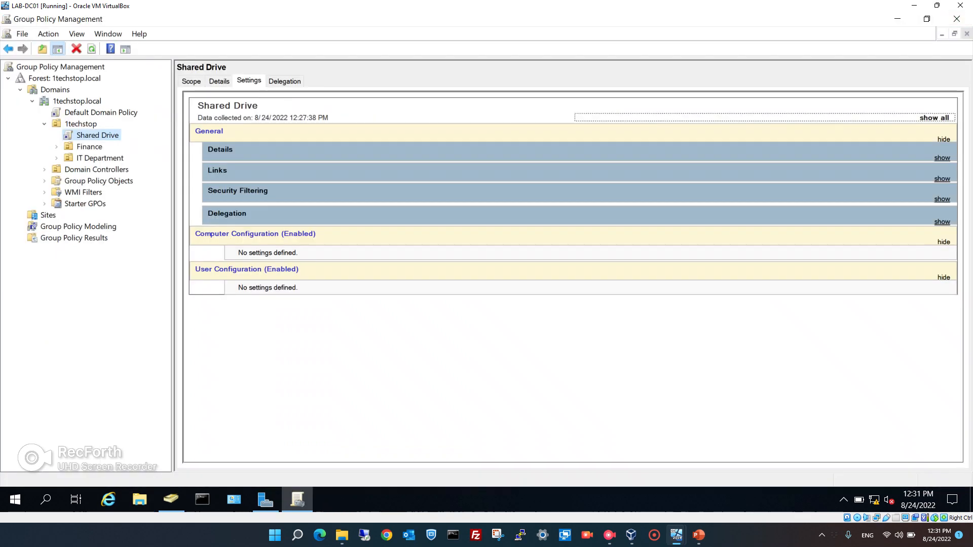
pyautogui.click(92, 49)
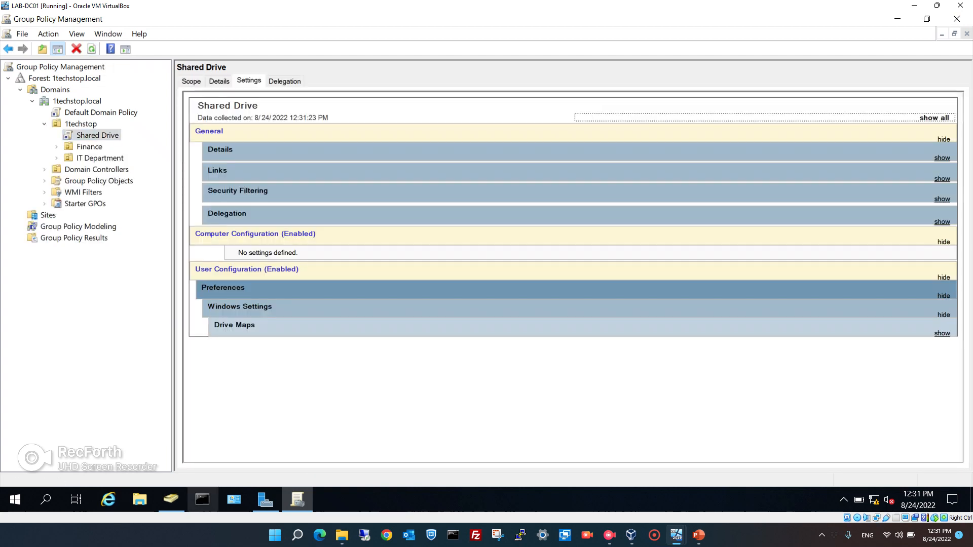
# Run gpupdate in an administrator Command Prompt on LAB-DC01.
pyautogui.click(202, 499)
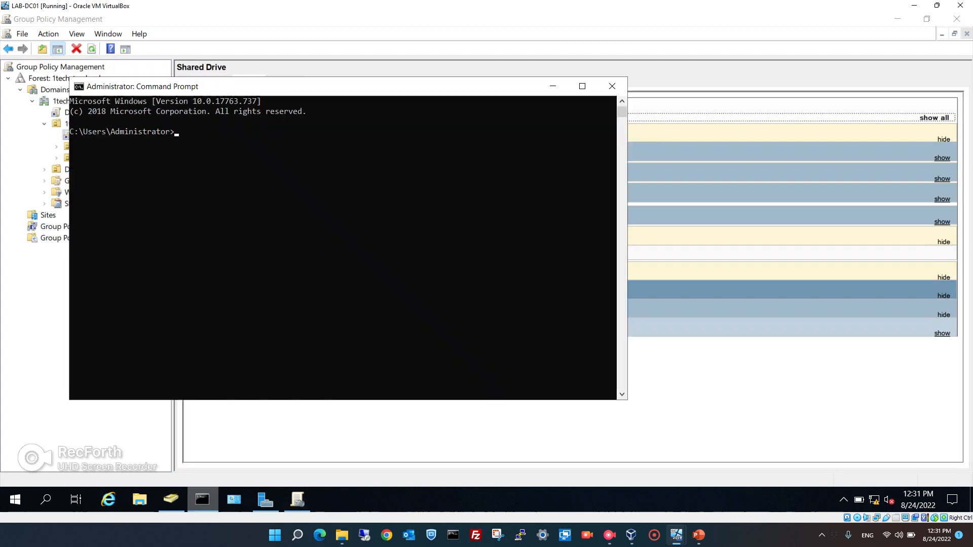
pyautogui.write('gpupdate')
pyautogui.press('Return')
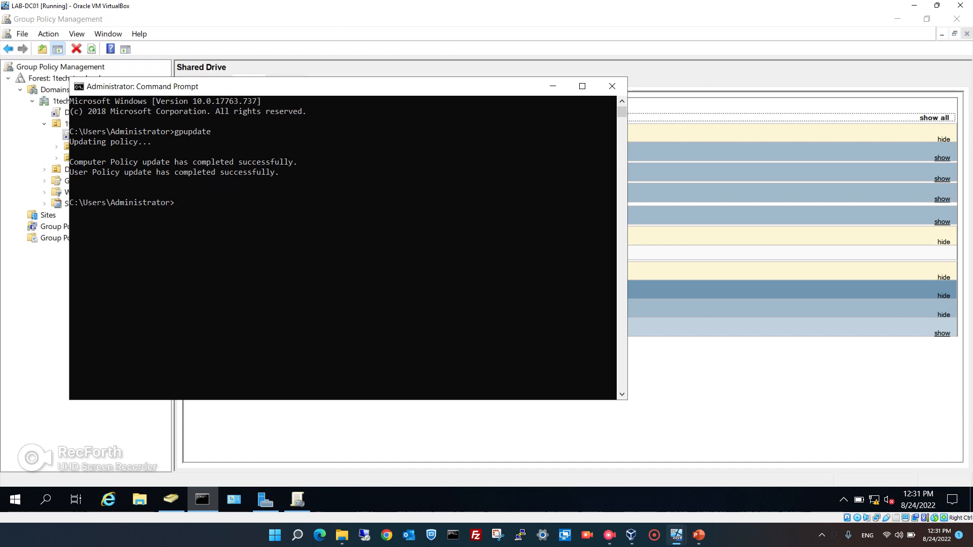
# Switch to the LAB-Client01 VM and sign in with the domain user's password.
pyautogui.moveTo(677, 535)
pyautogui.click(730, 478)
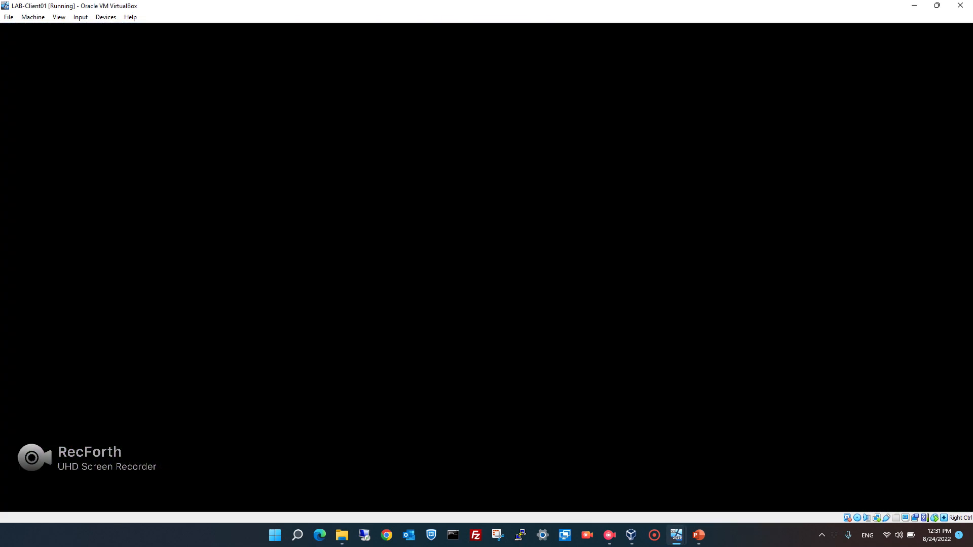
pyautogui.press('Return')
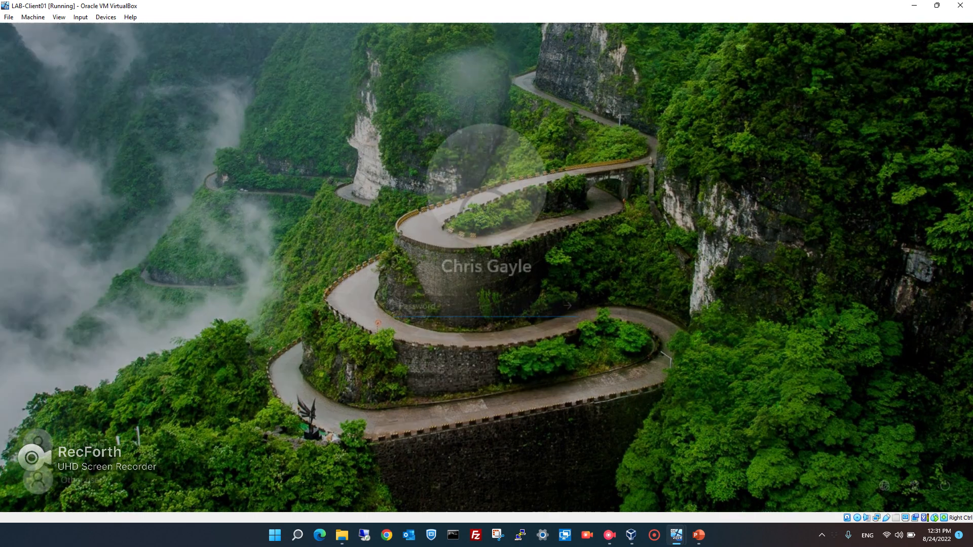
pyautogui.write('*********')
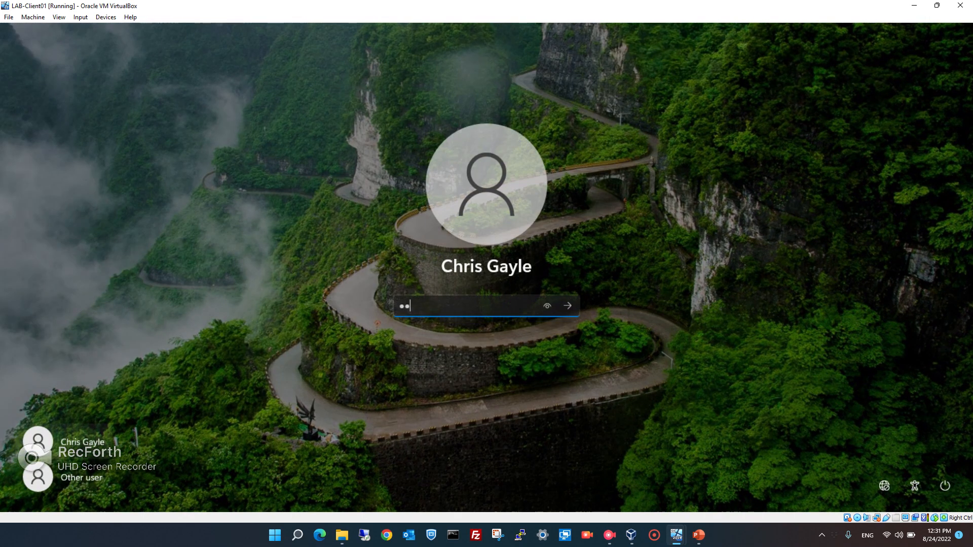
pyautogui.press('Return')
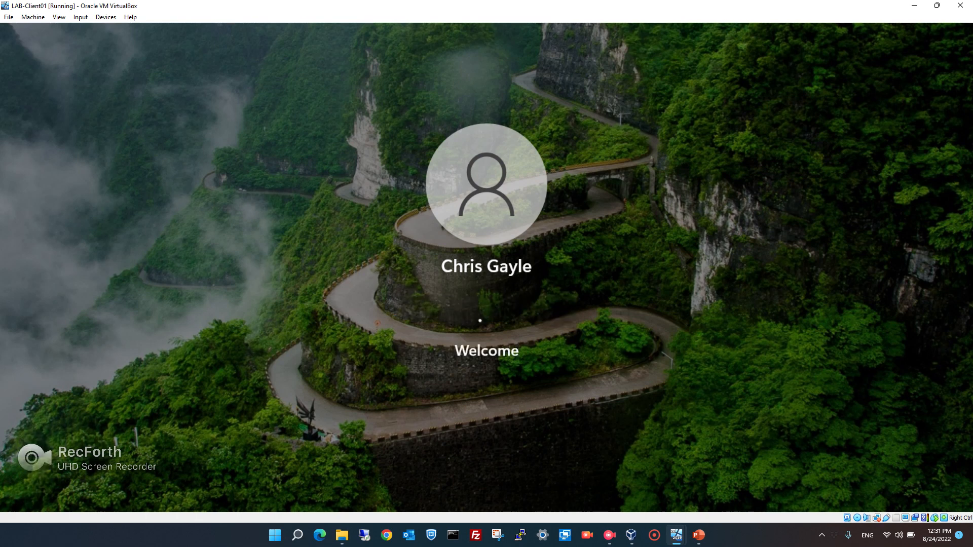
# Close the sign-in browser and open the mapped 1TechStop Shared Drive (G:) in File Explorer.
pyautogui.click(958, 33)
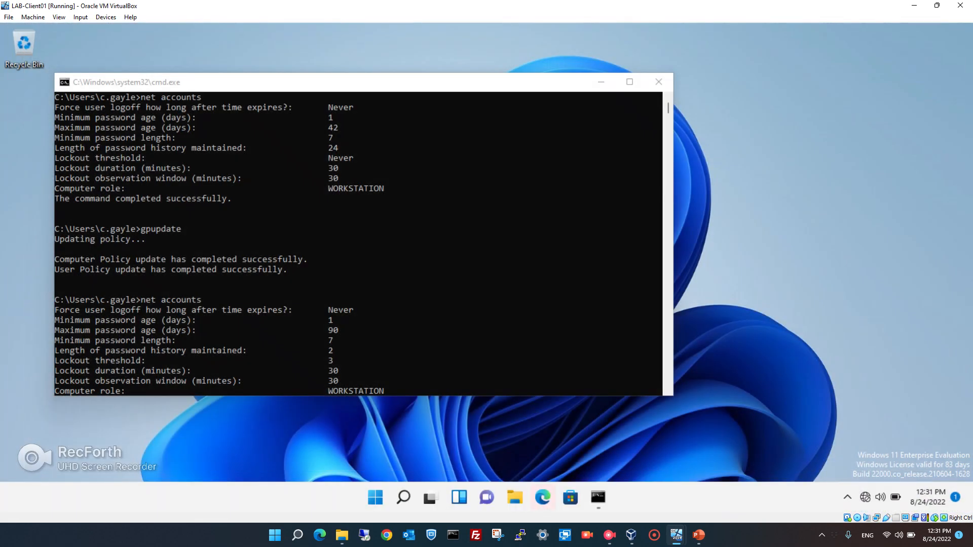
pyautogui.click(364, 244)
pyautogui.scroll(-2, 364, 243)
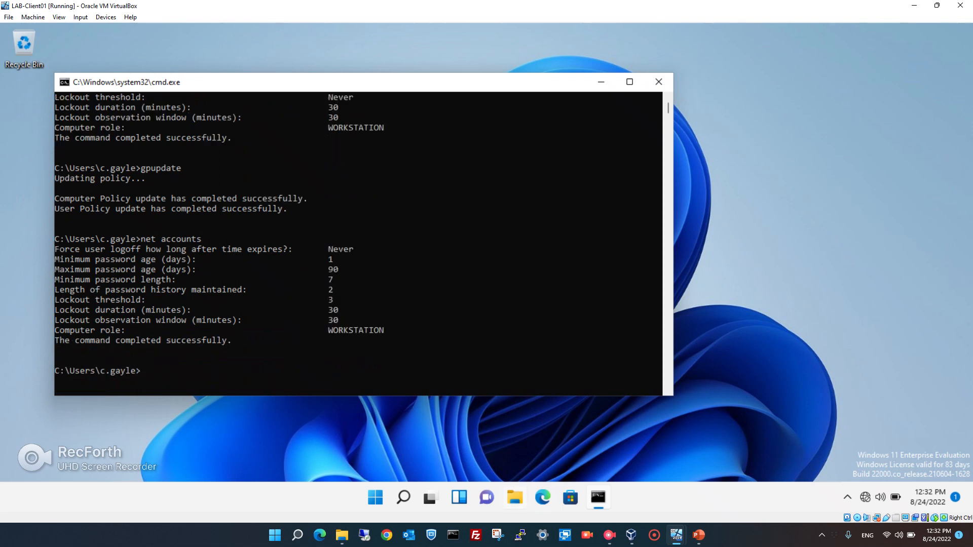
pyautogui.click(515, 497)
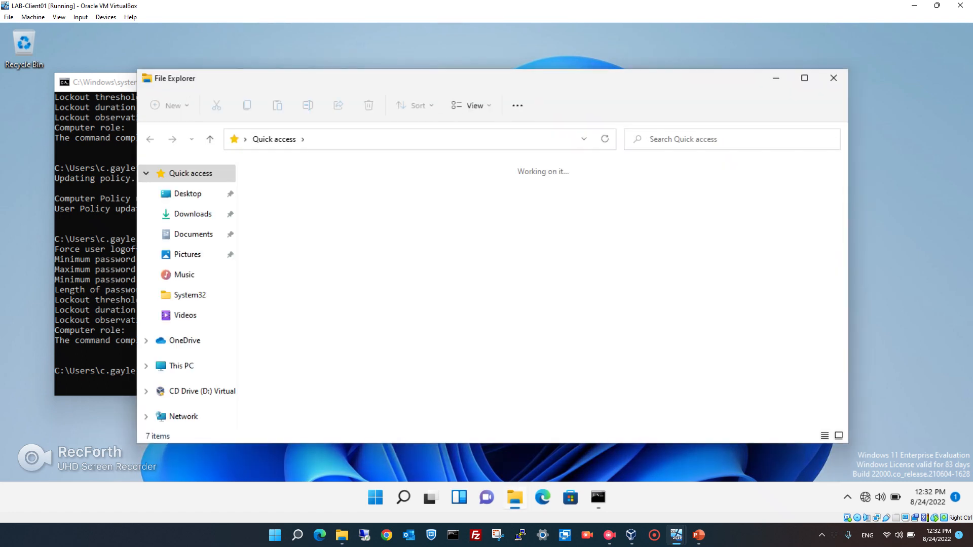
pyautogui.click(182, 366)
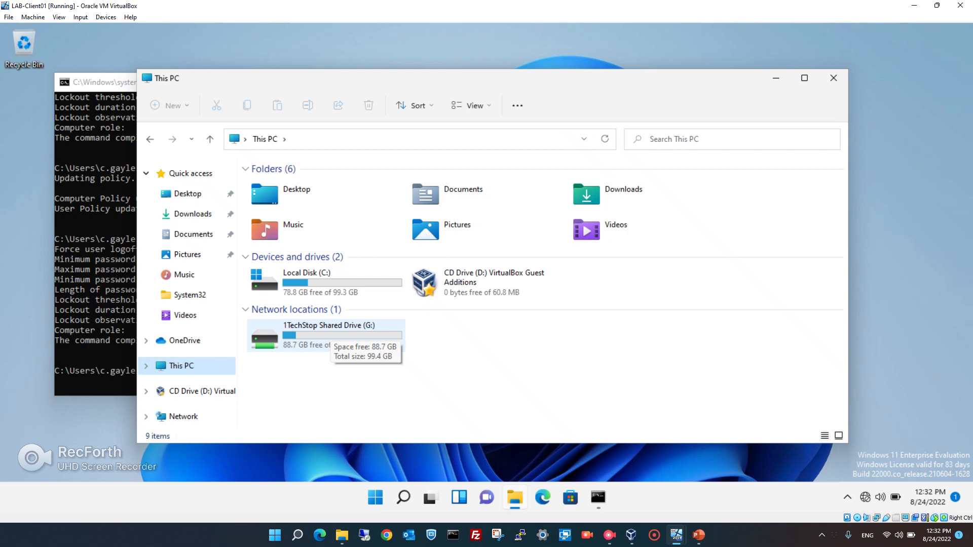
pyautogui.doubleClick(330, 338)
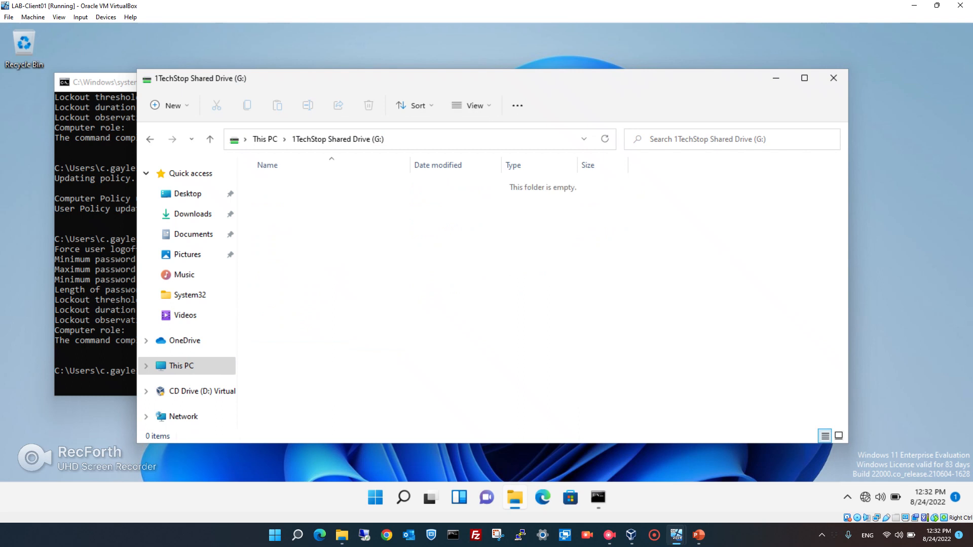
# Try making a new folder on G:, cancel the access-denied warning, and switch to LAB-DC01.
pyautogui.rightClick(354, 294)
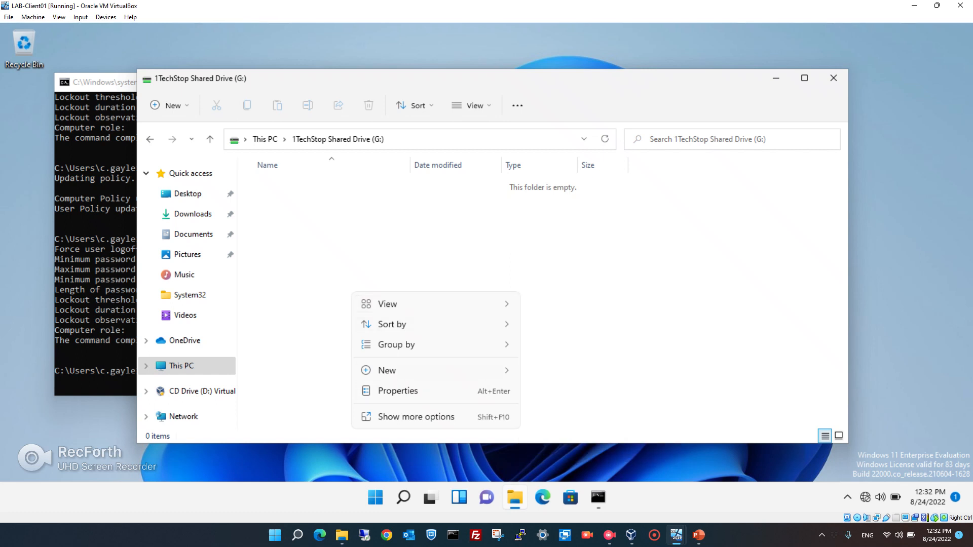
pyautogui.moveTo(386, 371)
pyautogui.click(556, 373)
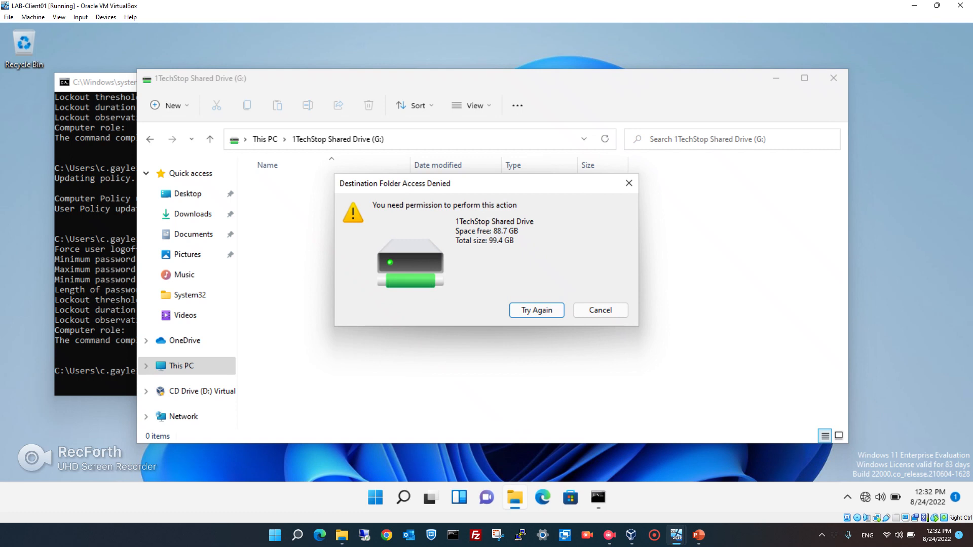
pyautogui.click(600, 310)
pyautogui.moveTo(676, 535)
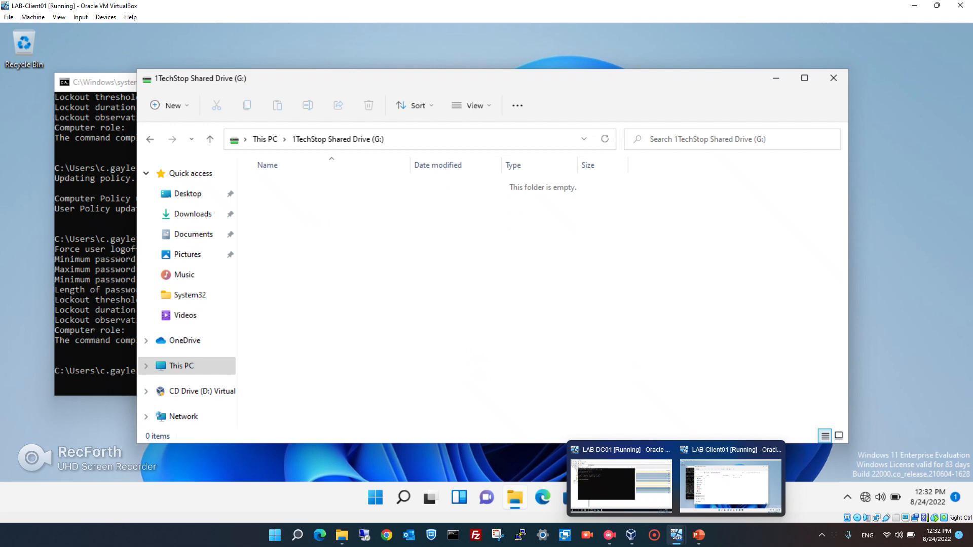
pyautogui.click(621, 484)
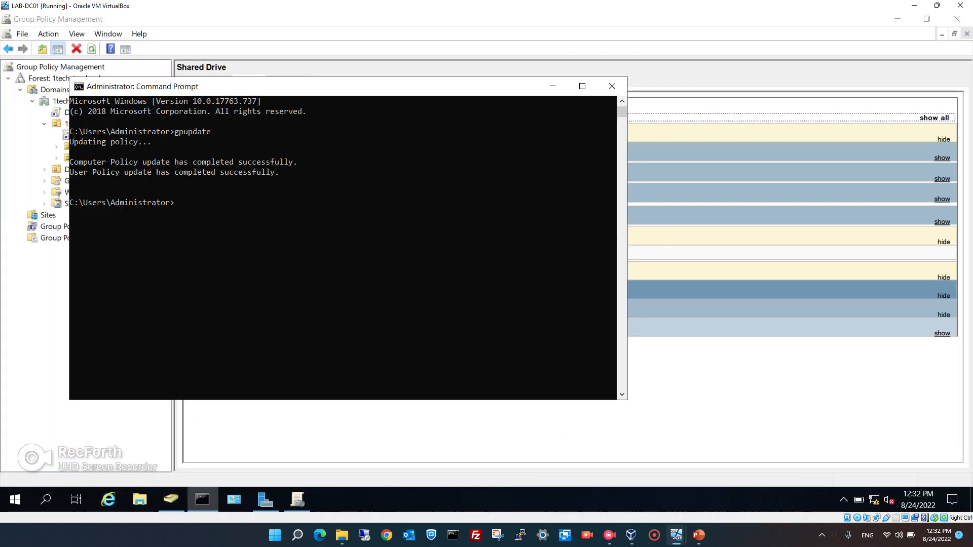
# Close the Administrator Command Prompt and browse This PC > Local Disk (C:) to the Drive folder.
pyautogui.click(612, 86)
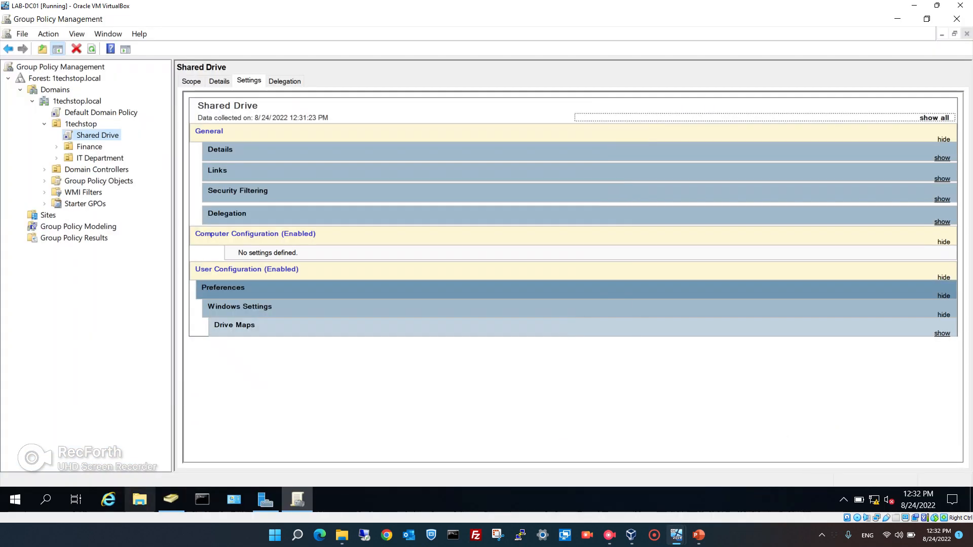
pyautogui.click(140, 499)
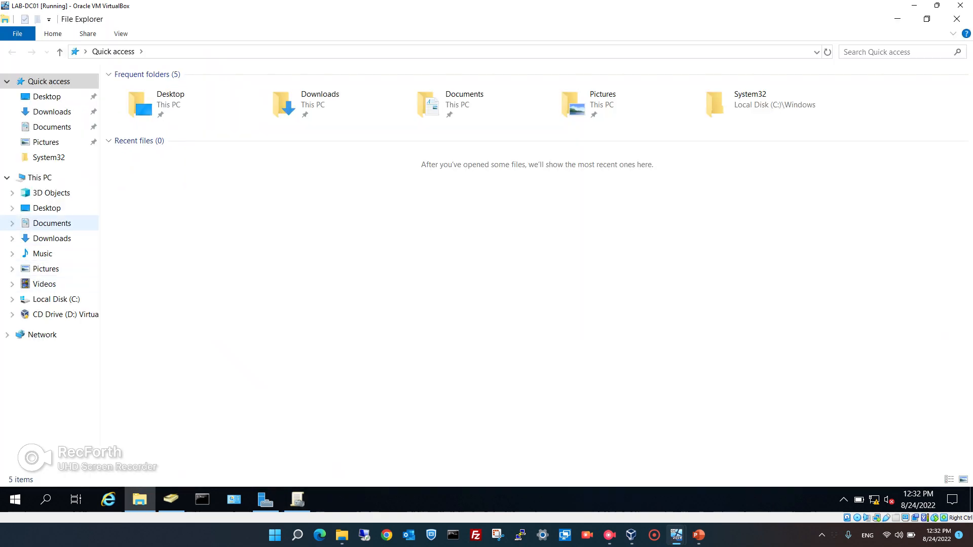
pyautogui.click(39, 178)
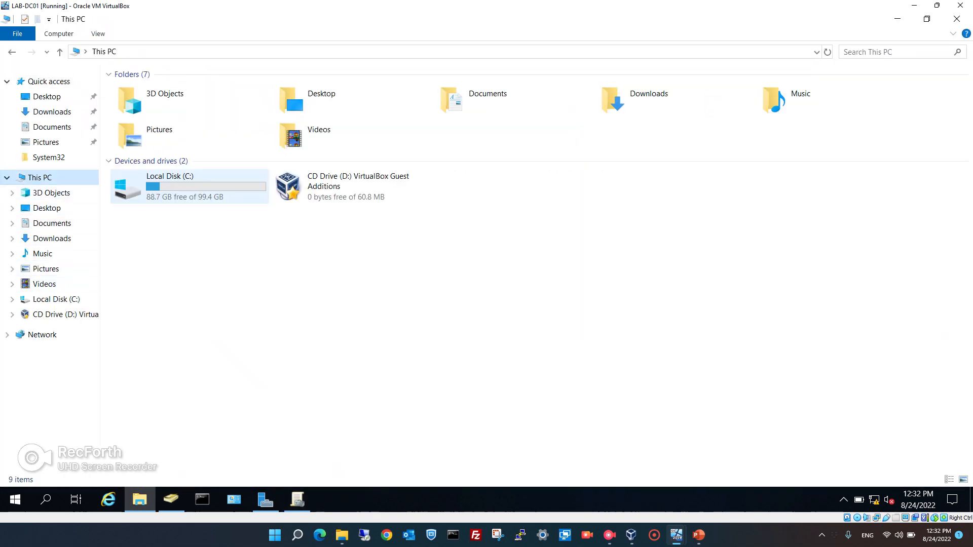
pyautogui.doubleClick(169, 185)
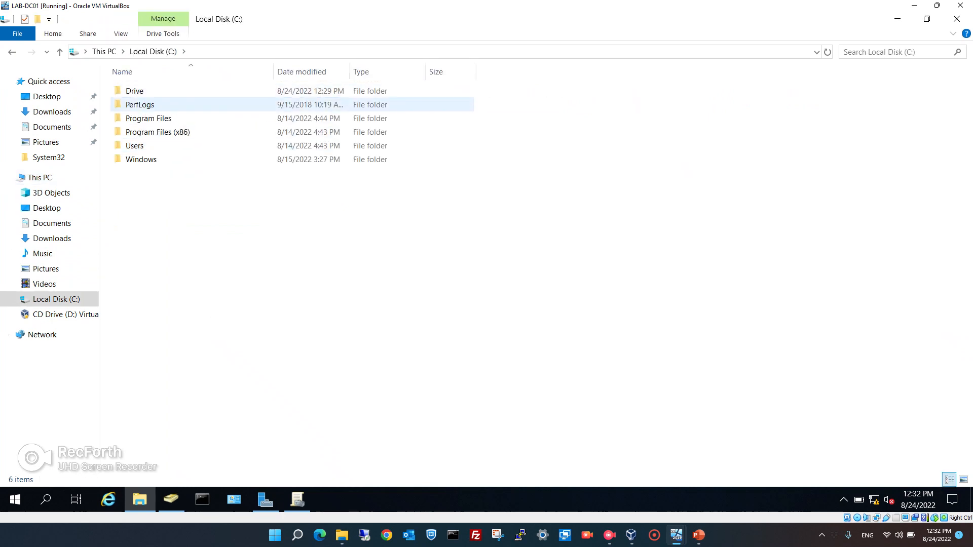
pyautogui.hotkey('alt', 'Left')
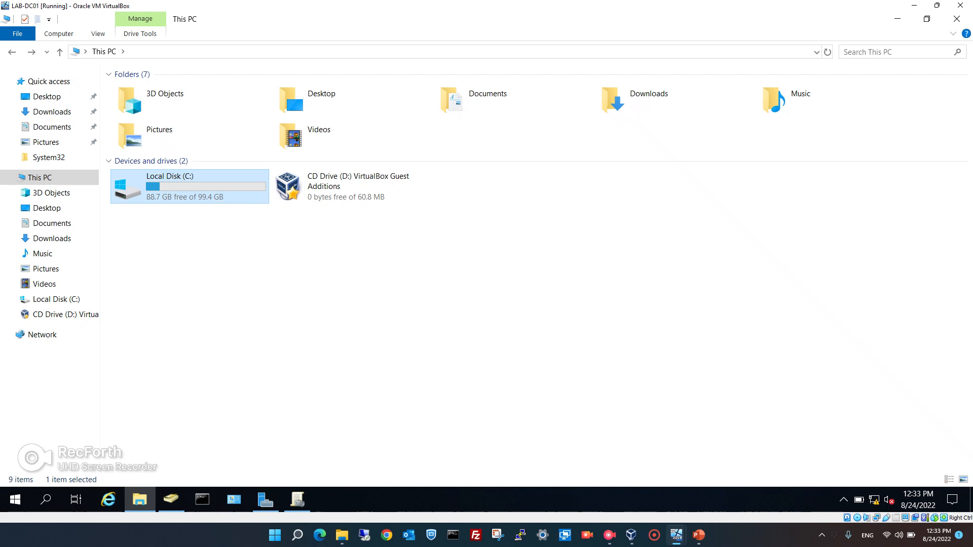
pyautogui.doubleClick(211, 192)
pyautogui.click(133, 91)
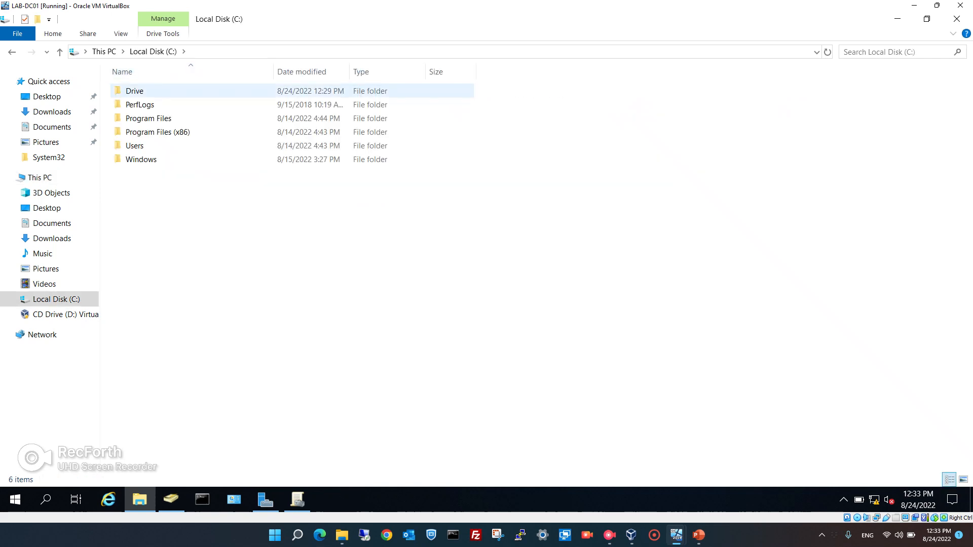
pyautogui.rightClick(133, 91)
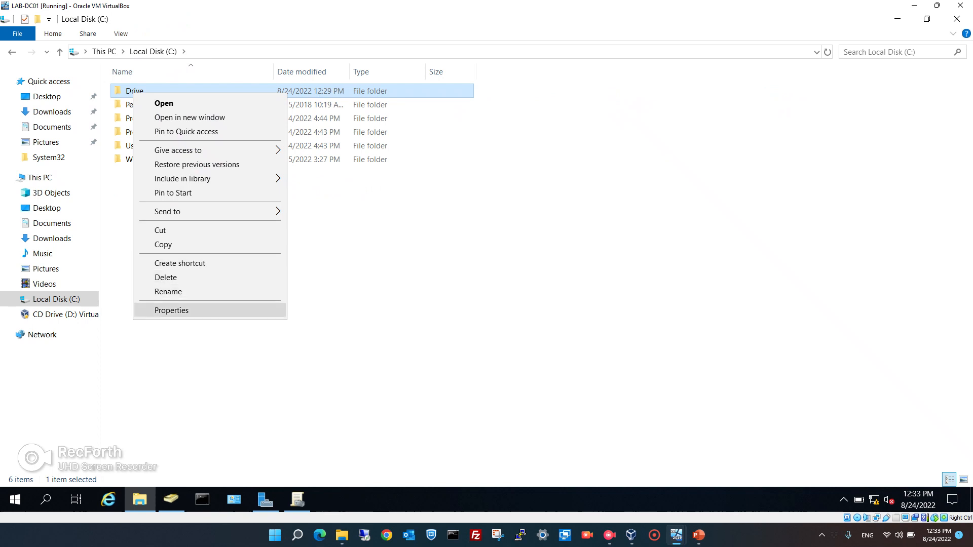
# Add Domain Users to C:\Drive's Security permissions with Allow Full control, apply, and return to the client.
pyautogui.click(171, 310)
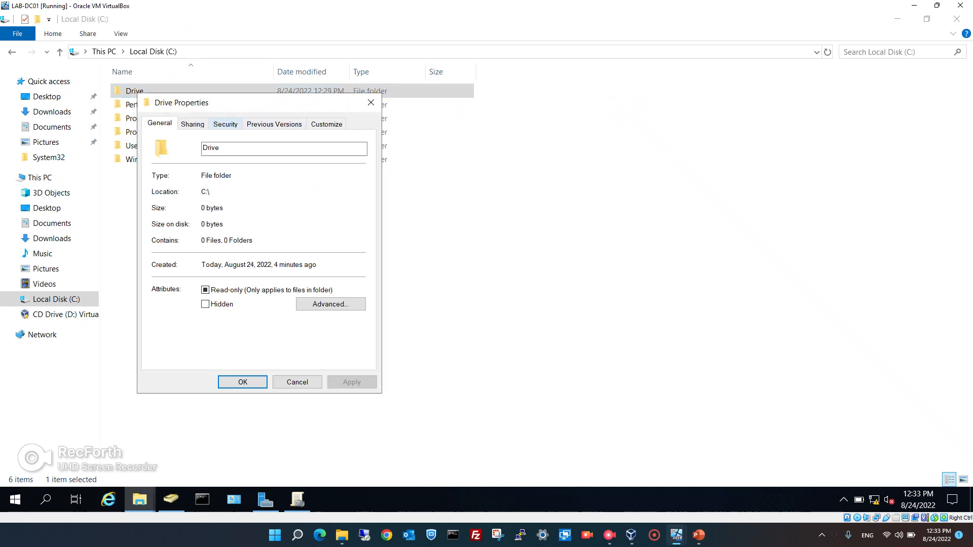
pyautogui.click(225, 123)
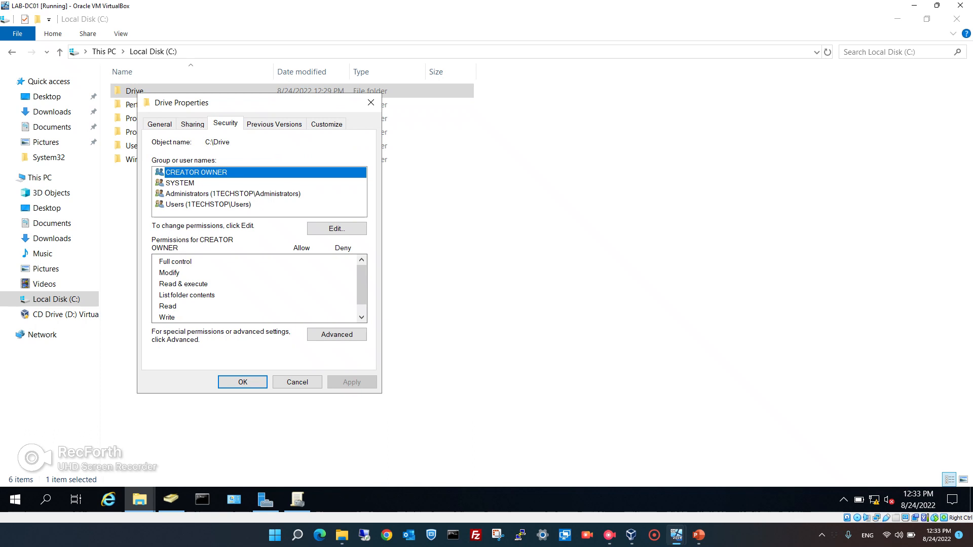
pyautogui.click(336, 229)
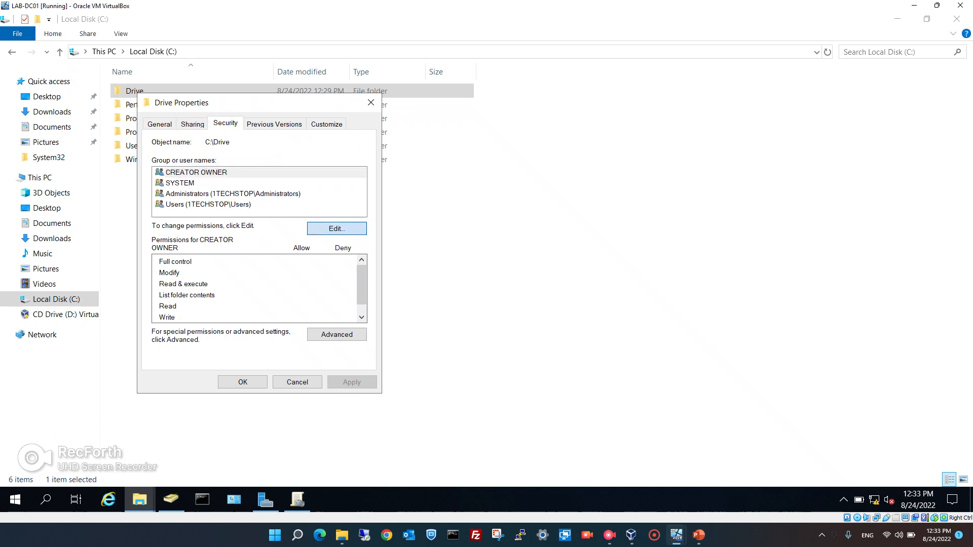
pyautogui.click(309, 294)
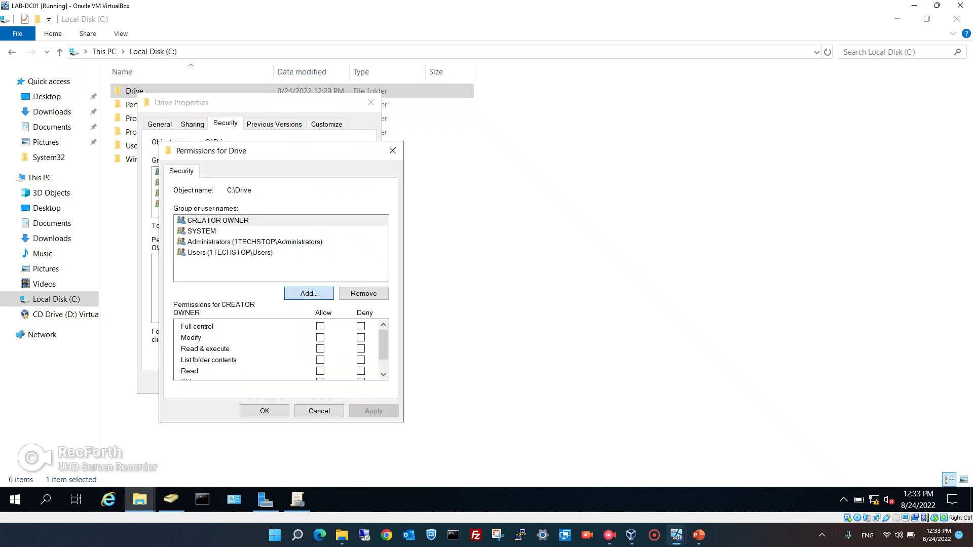
pyautogui.write('domai')
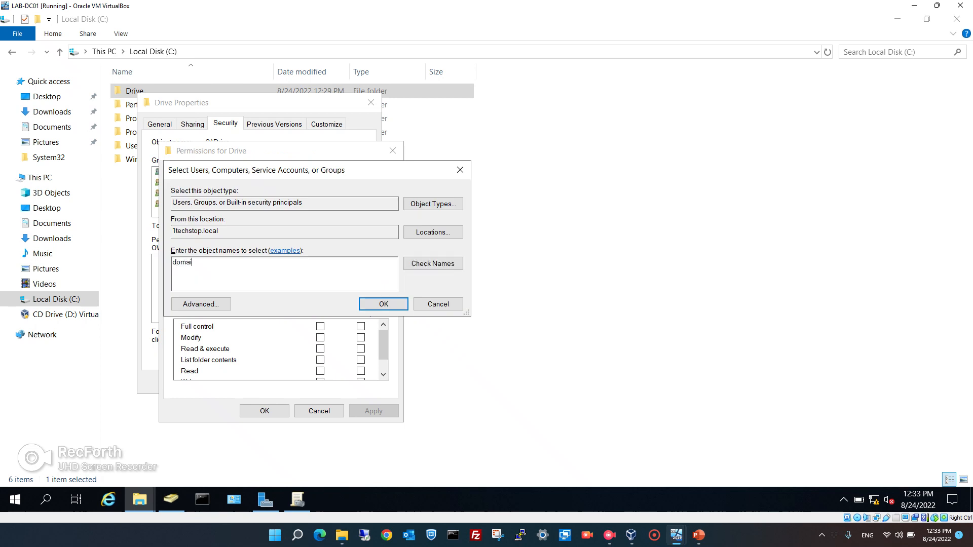
pyautogui.write('n user')
pyautogui.press('Return')
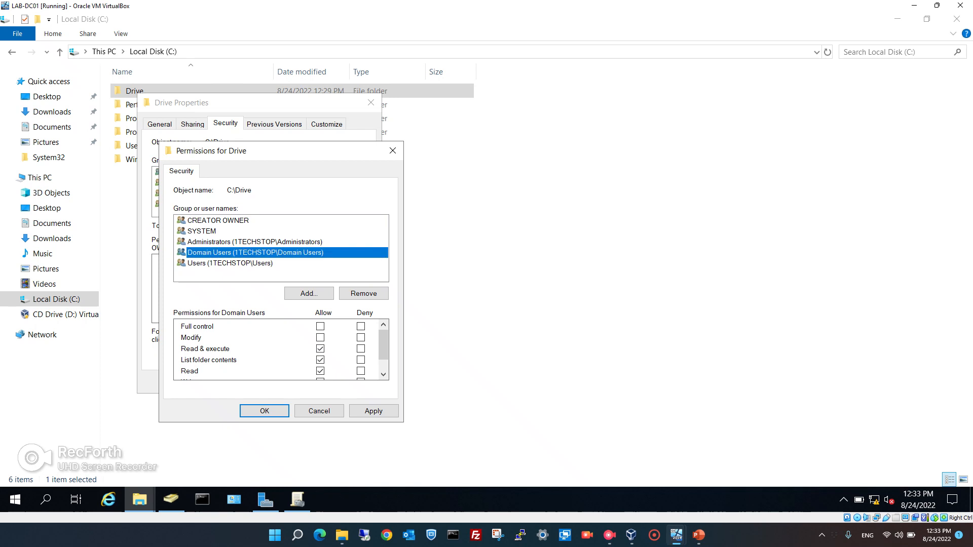
pyautogui.click(321, 327)
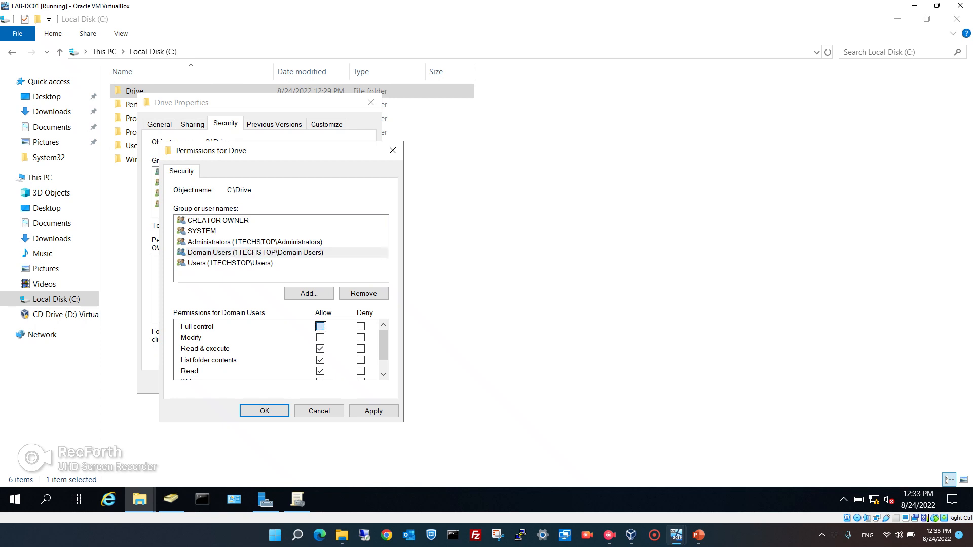
pyautogui.click(374, 411)
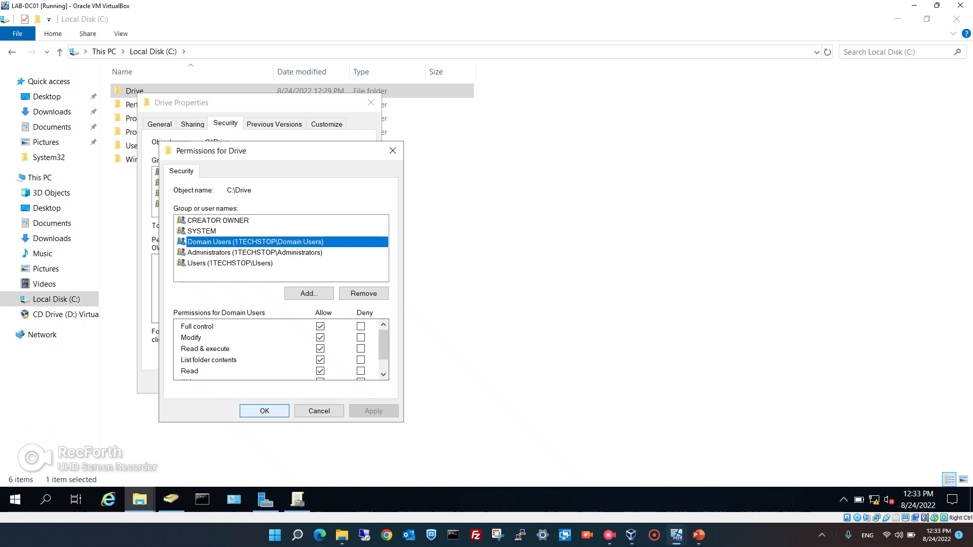
pyautogui.click(264, 411)
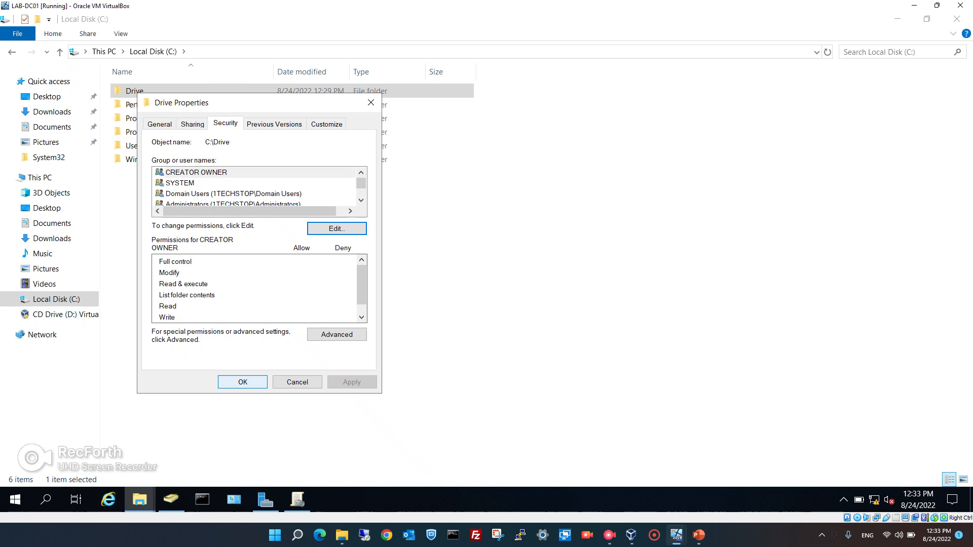
pyautogui.click(242, 383)
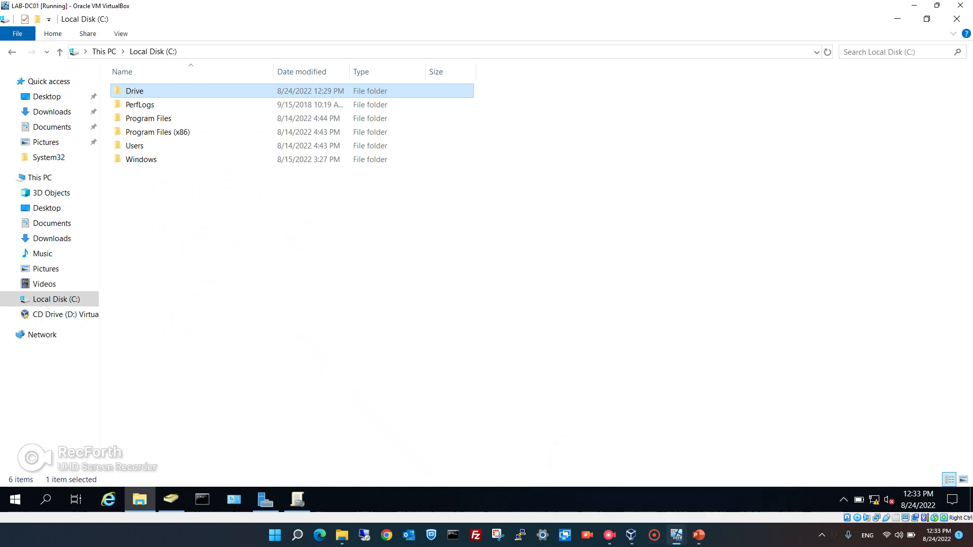
pyautogui.moveTo(677, 535)
pyautogui.click(728, 471)
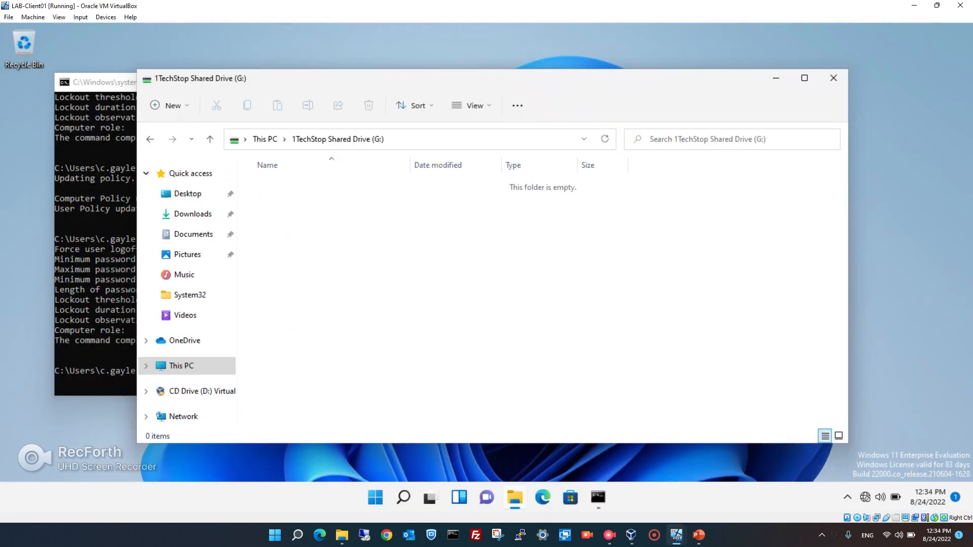
# Refresh G: and try creating a new folder, cancelling the access-denied warning.
pyautogui.click(605, 139)
pyautogui.rightClick(412, 252)
pyautogui.moveTo(446, 331)
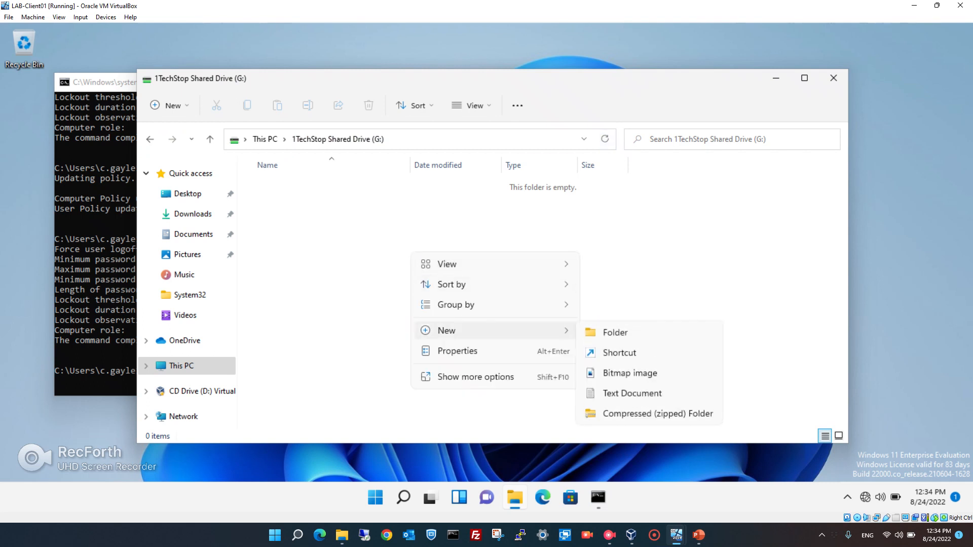
pyautogui.click(615, 332)
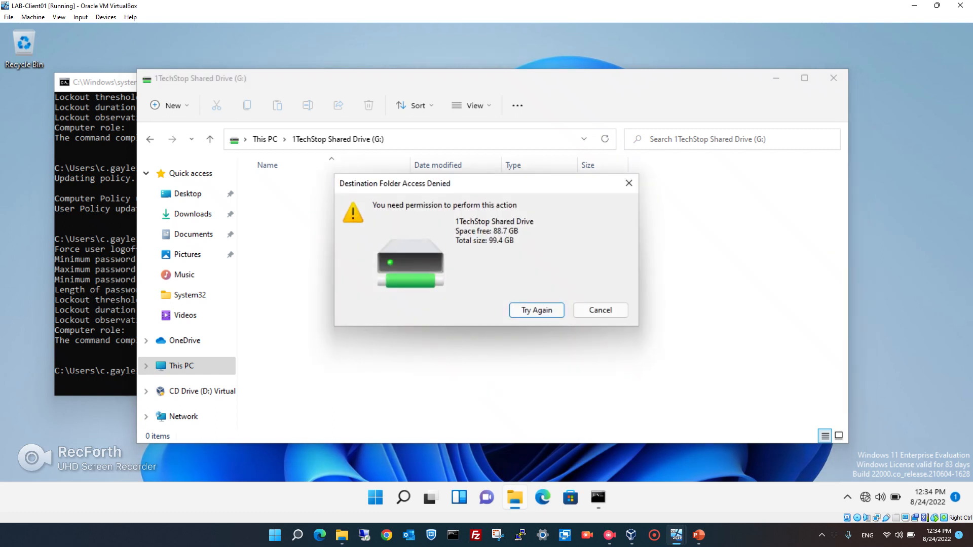
pyautogui.click(601, 310)
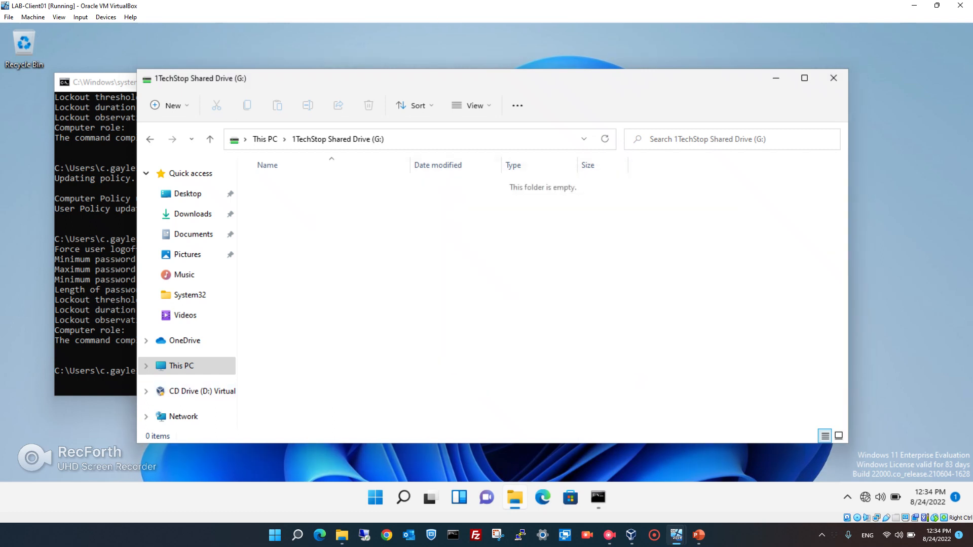
# Run gpupdate in the command prompt, then retry a new folder on G: and cancel the denial.
pyautogui.hotkey('alt', 'Tab')
pyautogui.write('gpupdate')
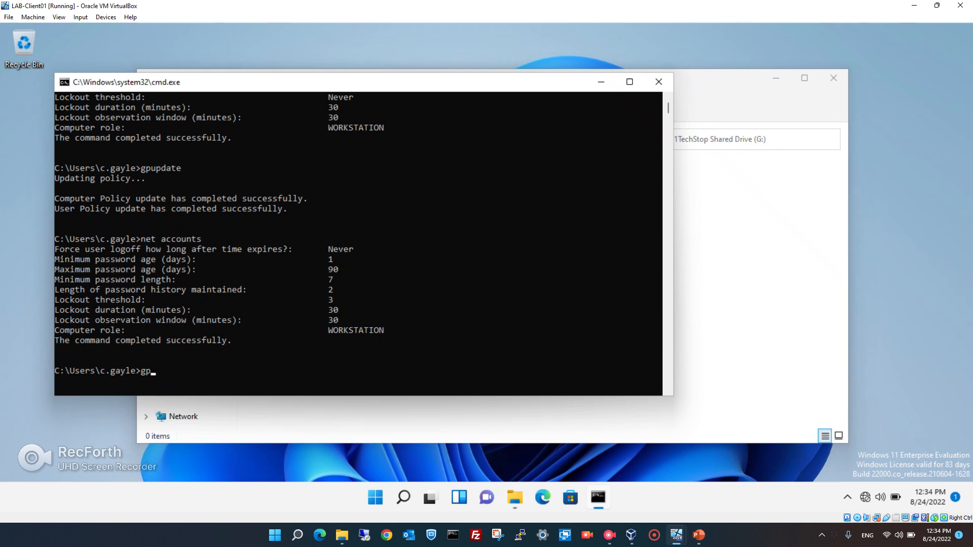
pyautogui.press('Return')
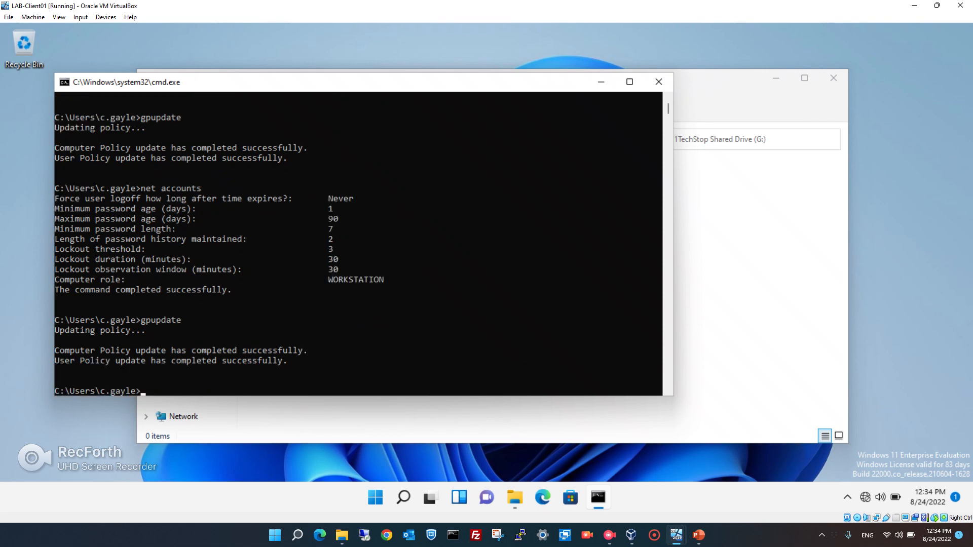
pyautogui.hotkey('alt', 'Tab')
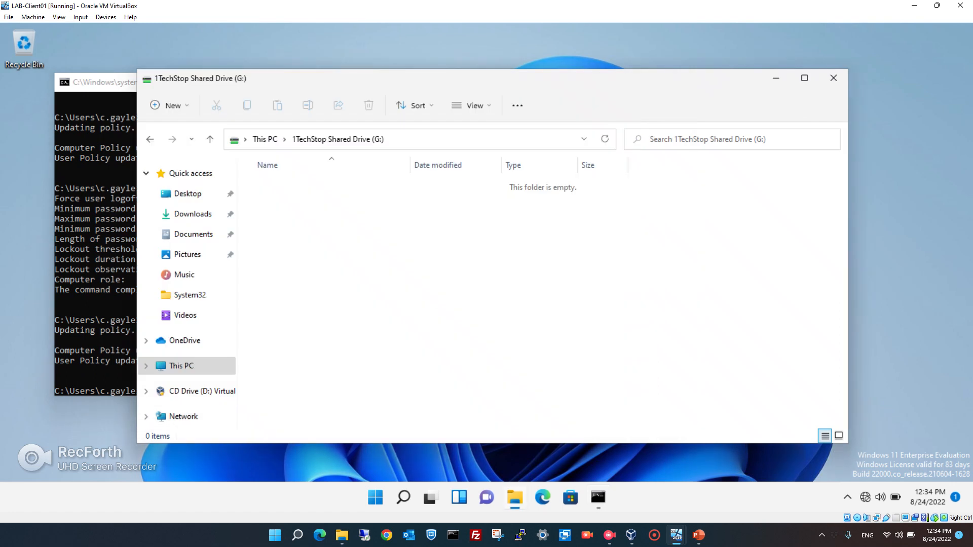
pyautogui.rightClick(435, 309)
pyautogui.moveTo(468, 386)
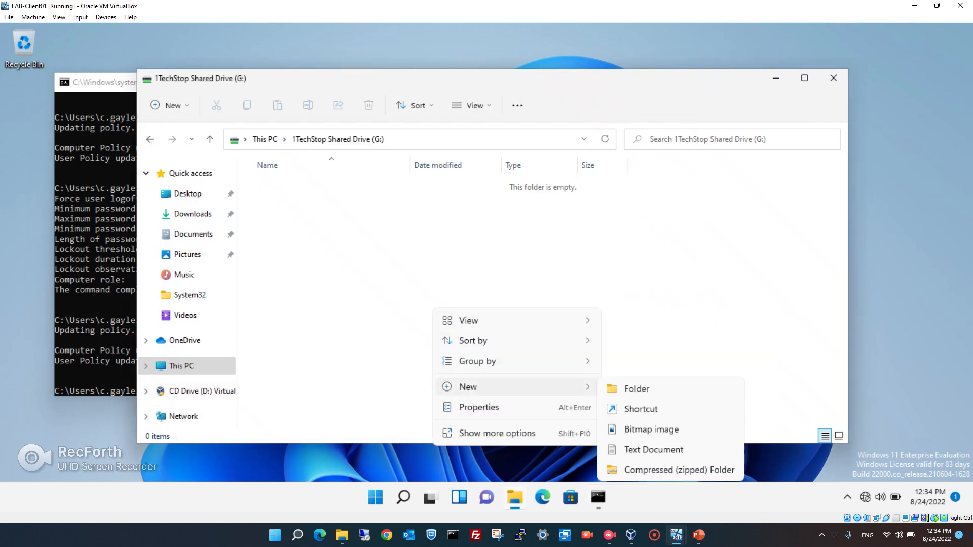
pyautogui.click(636, 388)
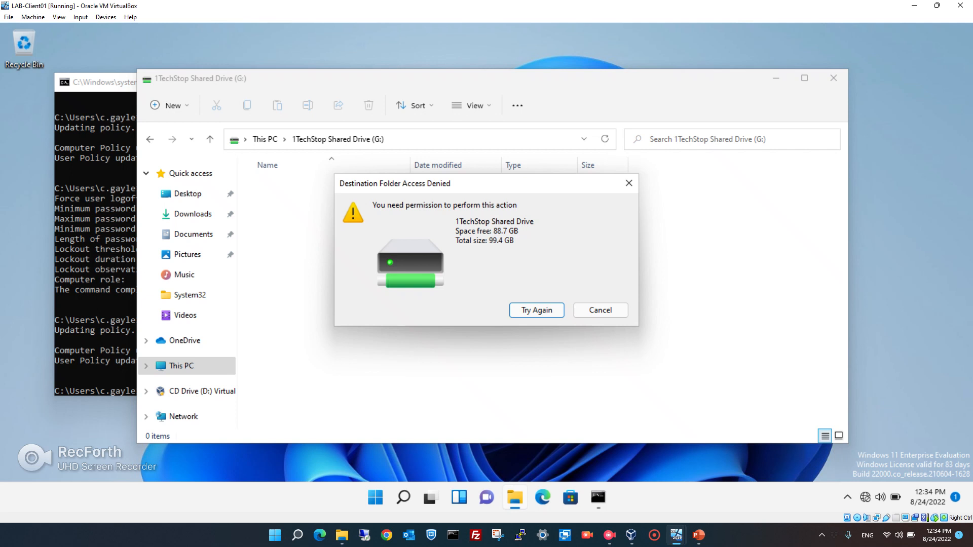
pyautogui.click(600, 310)
# On LAB-DC01, create a folder named 'Test Folder' inside C:\Drive, then go back to the client.
pyautogui.moveTo(609, 535)
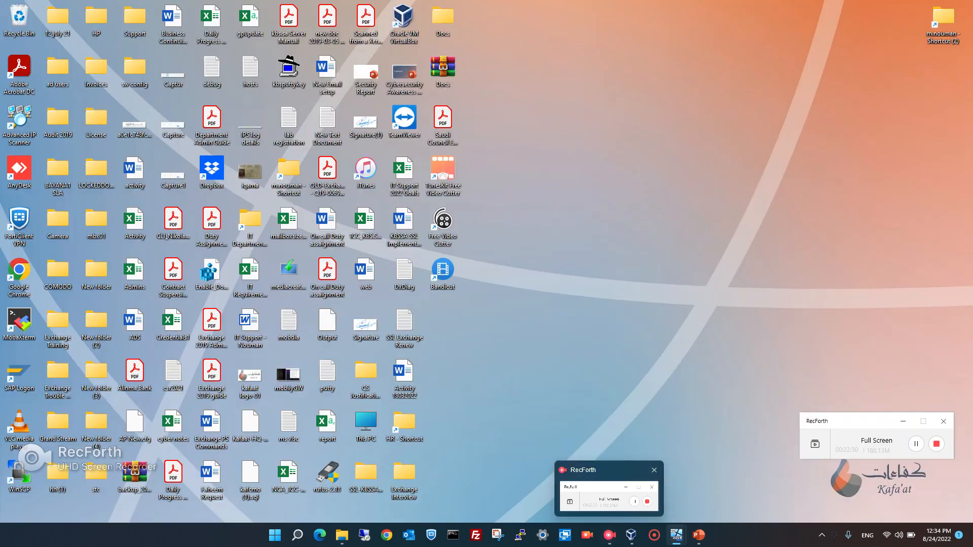
pyautogui.click(609, 497)
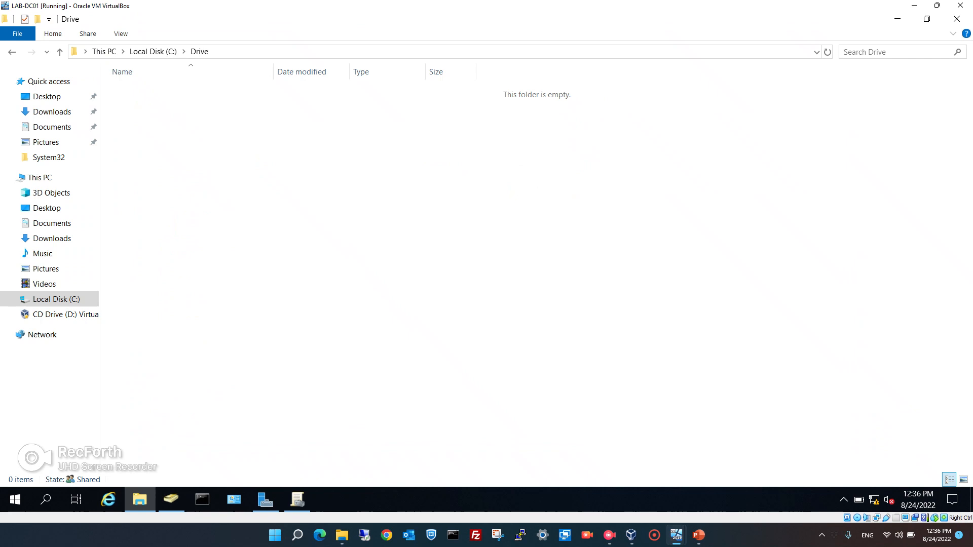
pyautogui.rightClick(225, 153)
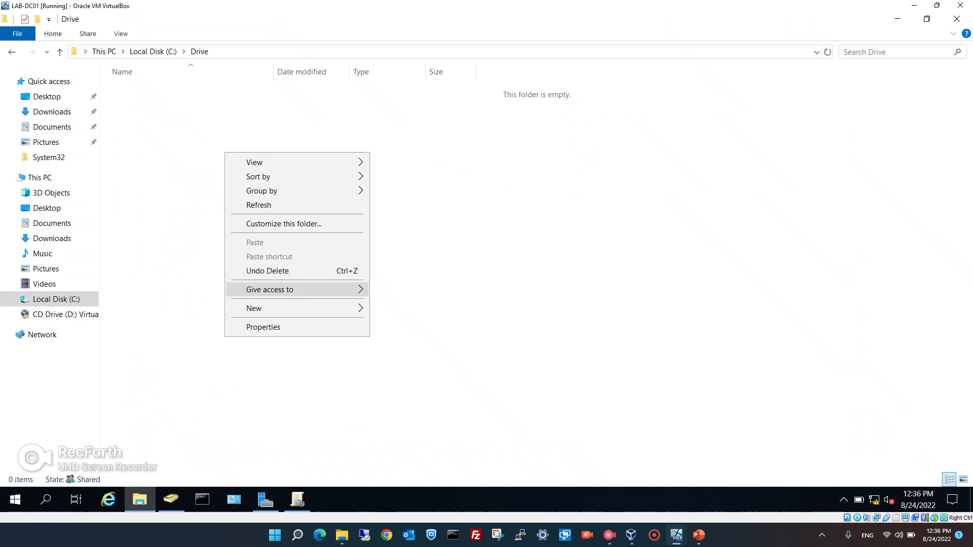
pyautogui.moveTo(254, 308)
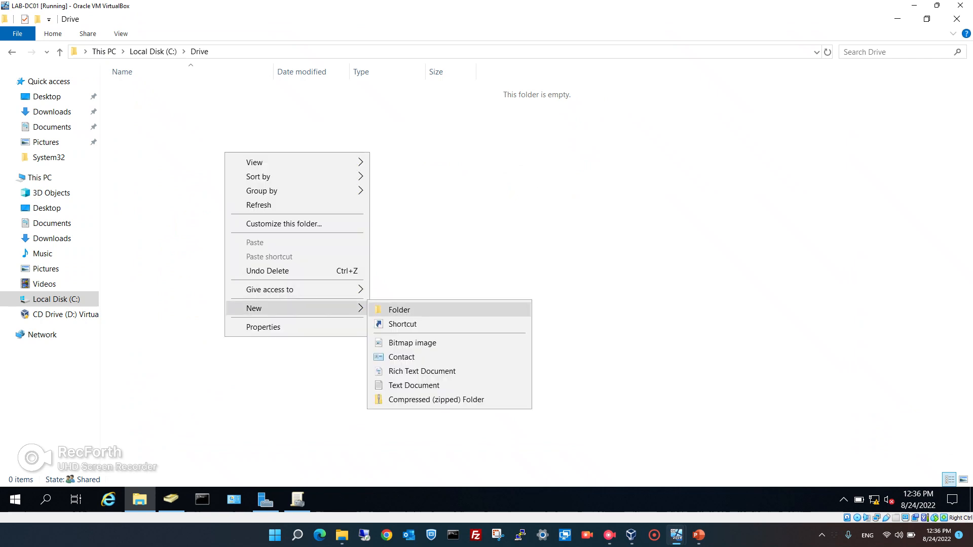
pyautogui.click(399, 310)
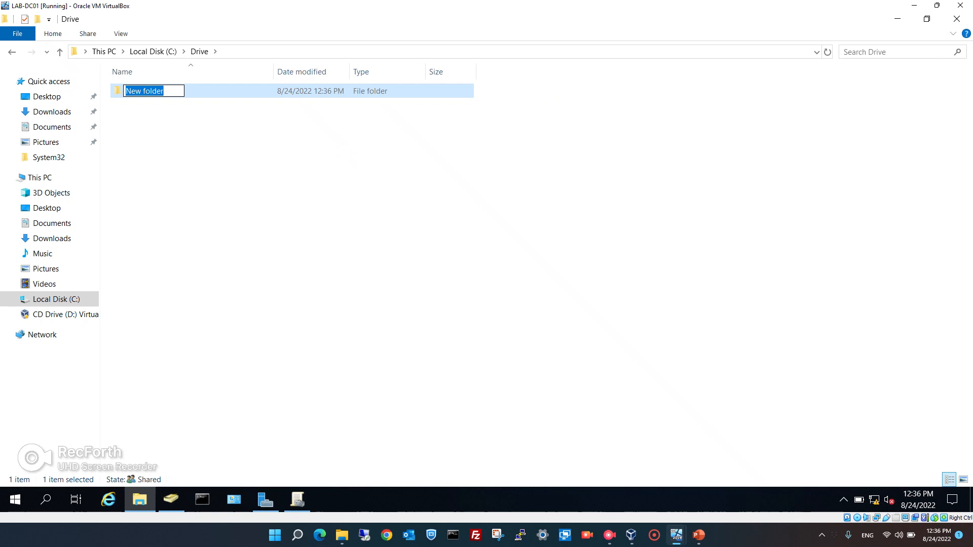
pyautogui.write('Test ')
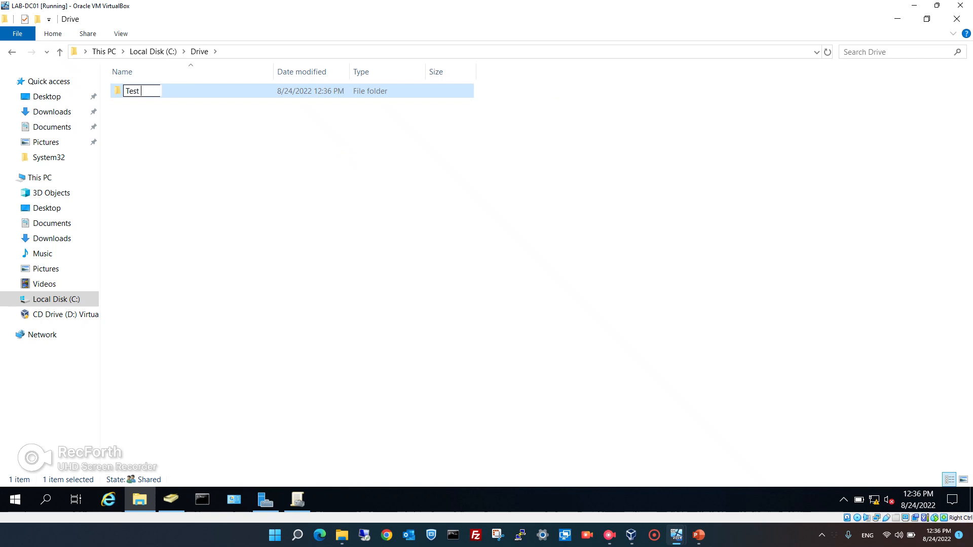
pyautogui.write('Folder')
pyautogui.press('Return')
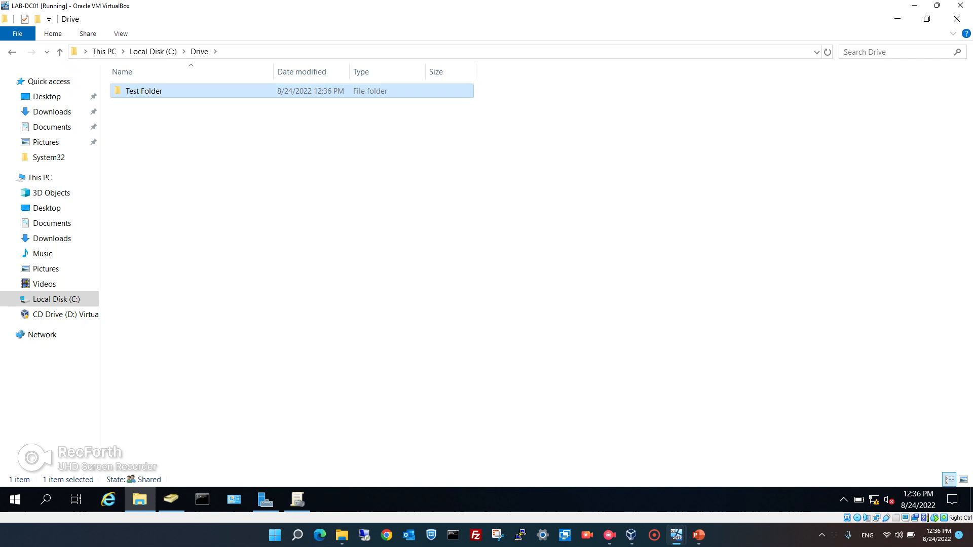
pyautogui.moveTo(676, 534)
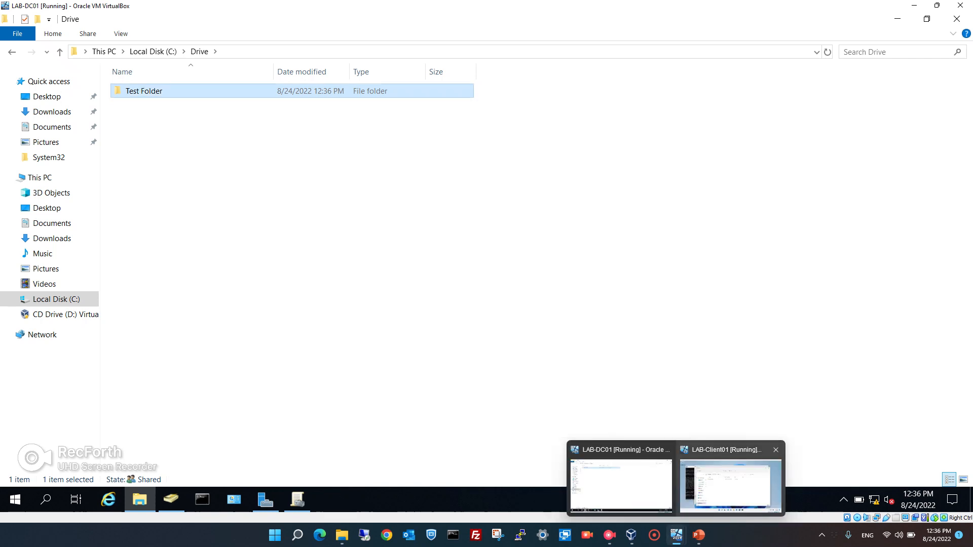
pyautogui.click(730, 484)
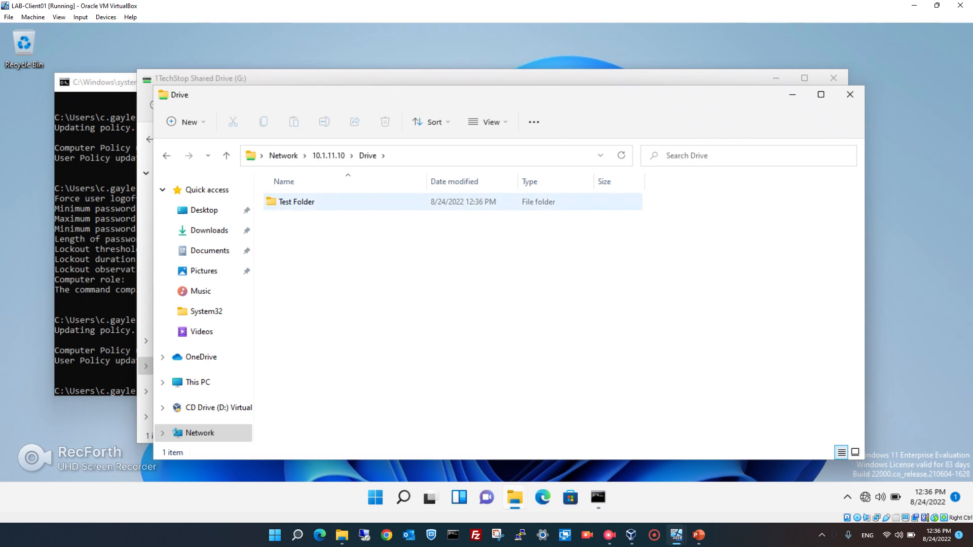
# Open Test Folder from the client's network Drive share, then return to the domain controller.
pyautogui.click(297, 202)
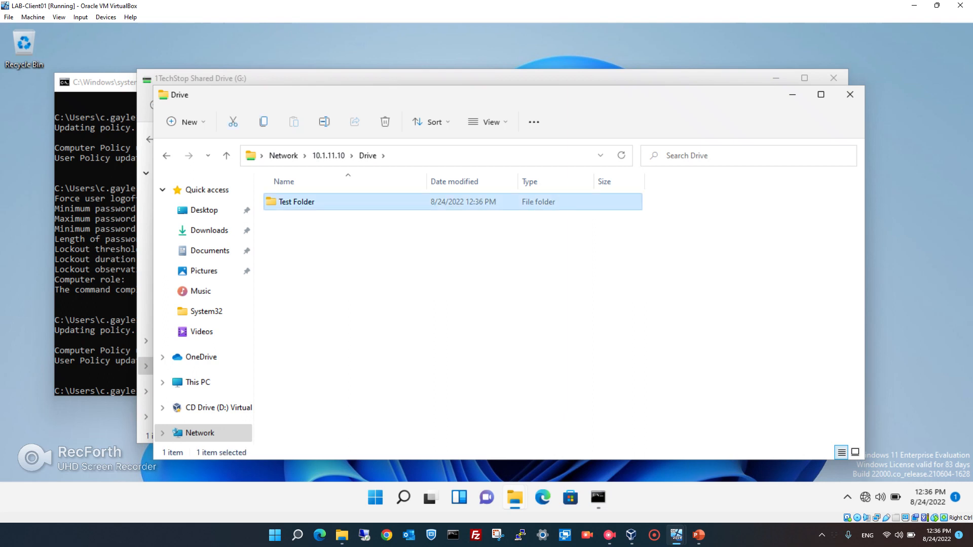
pyautogui.press('Return')
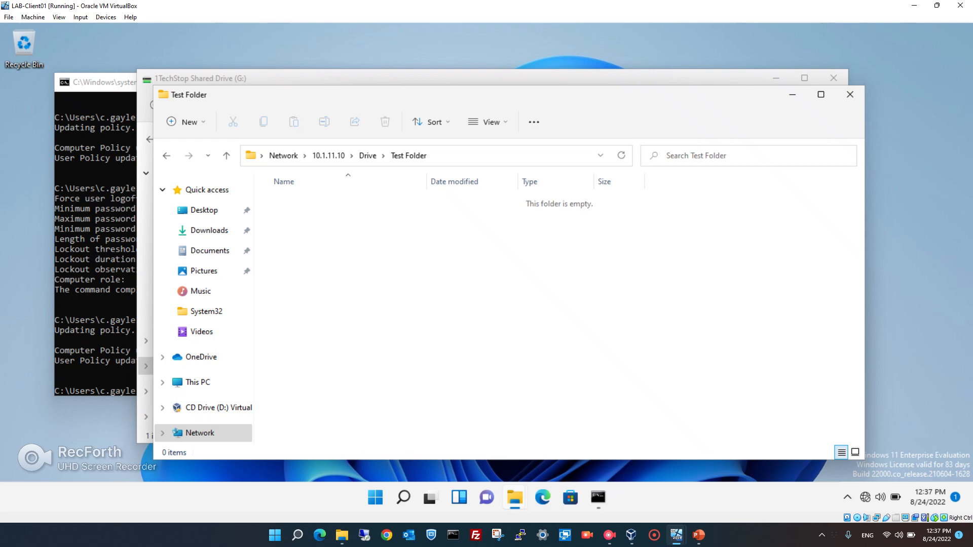
pyautogui.moveTo(676, 534)
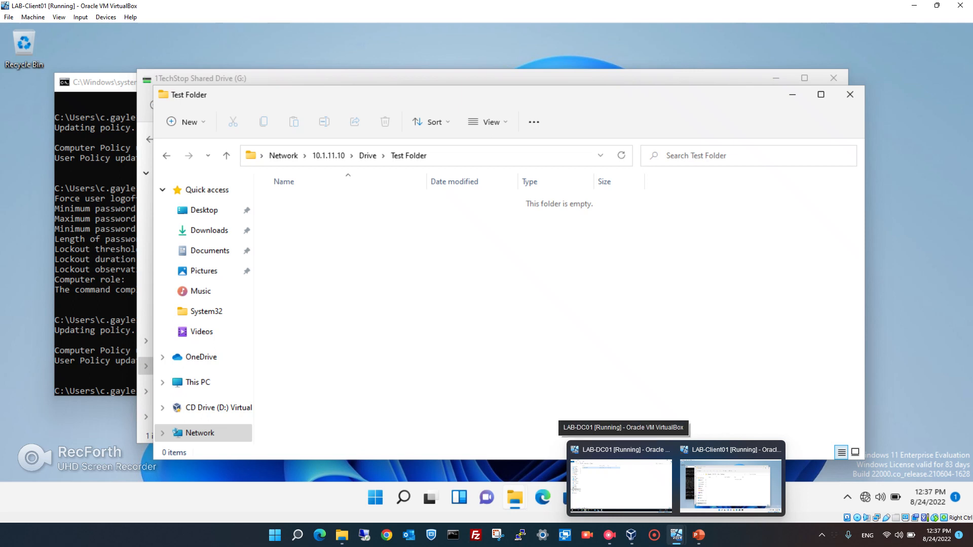
pyautogui.click(621, 485)
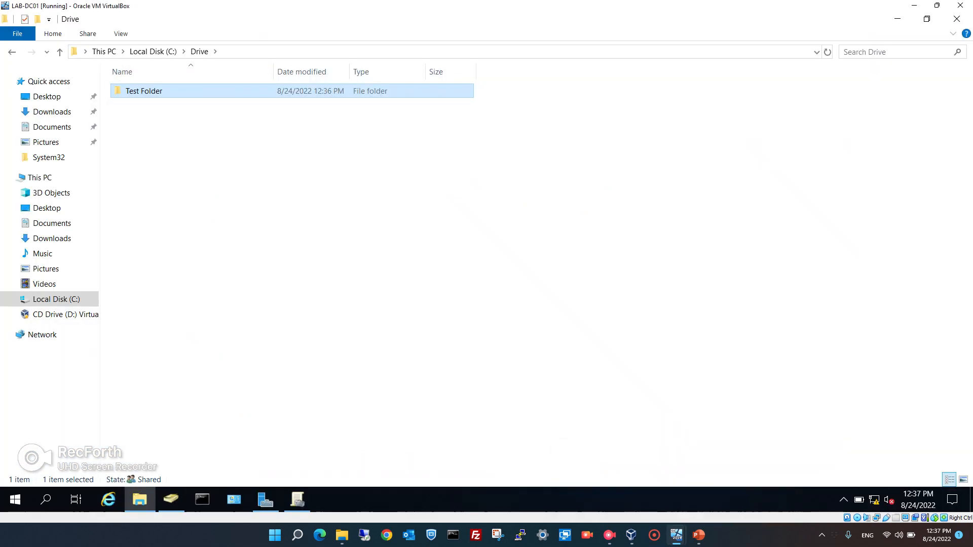
# Close the Drive folder's Explorer window on LAB-DC01.
pyautogui.click(956, 18)
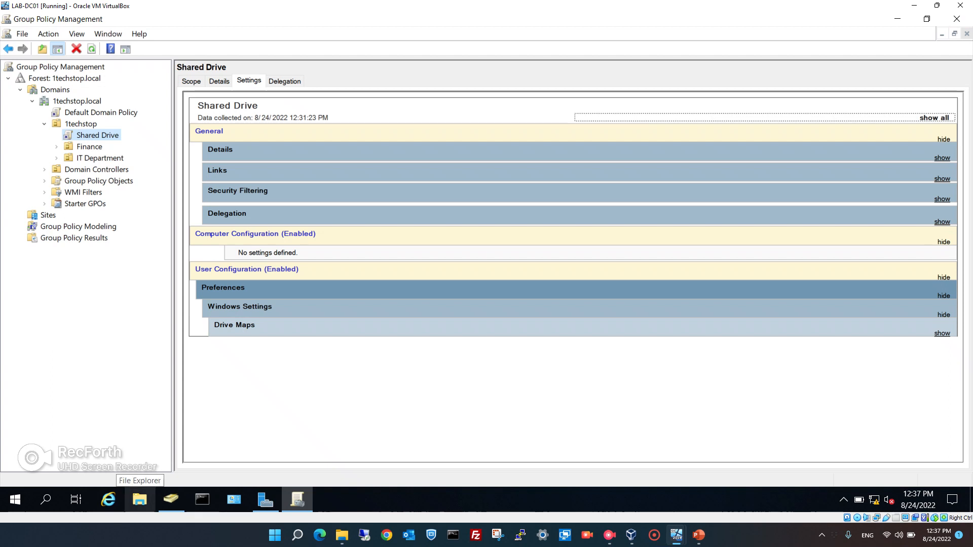
# Make a 'wallpaper' folder in Documents and paste the wallpaper JPG from Downloads into it.
pyautogui.click(139, 499)
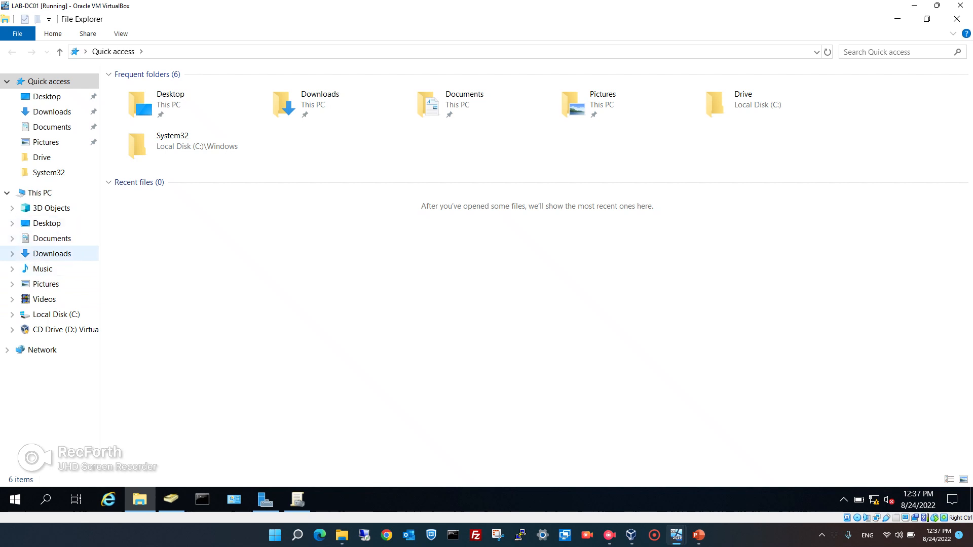
pyautogui.click(51, 254)
pyautogui.click(142, 105)
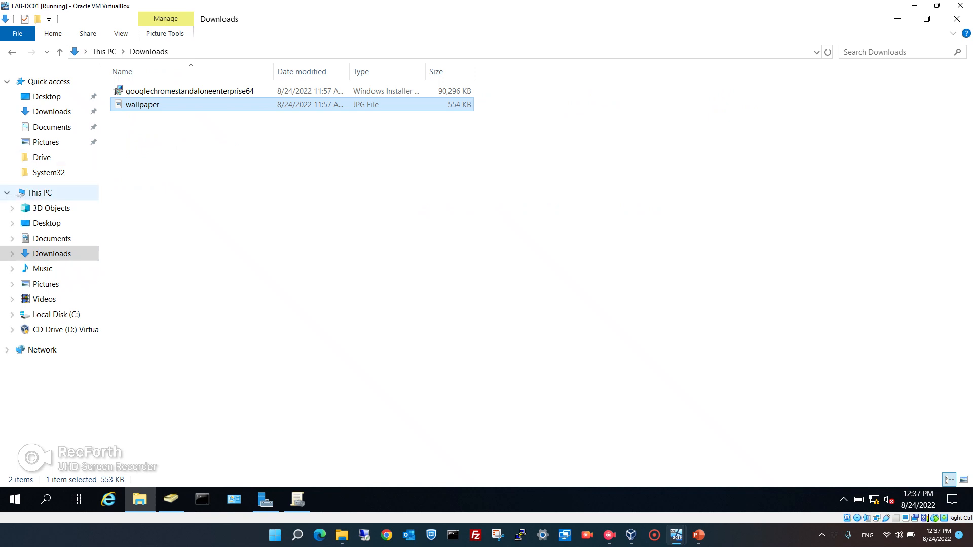
pyautogui.click(51, 238)
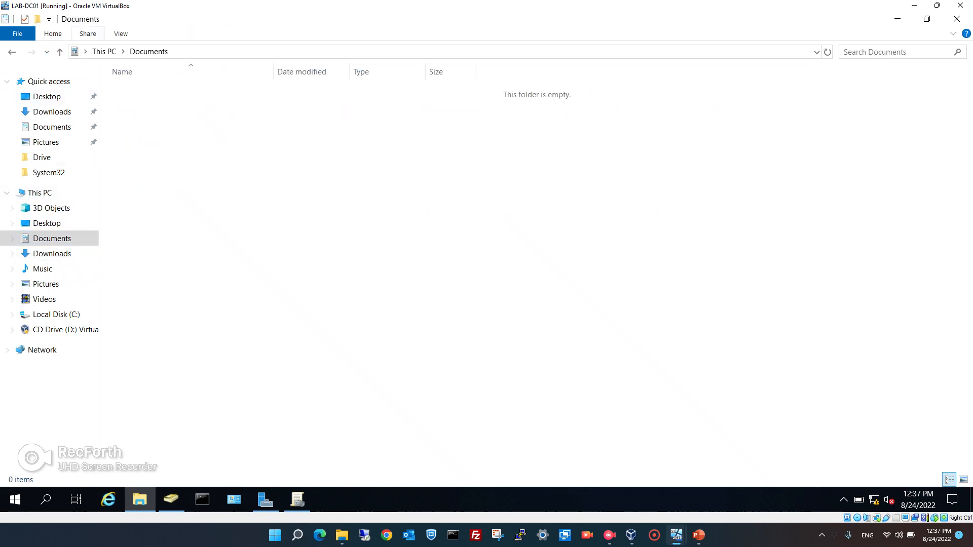
pyautogui.rightClick(177, 158)
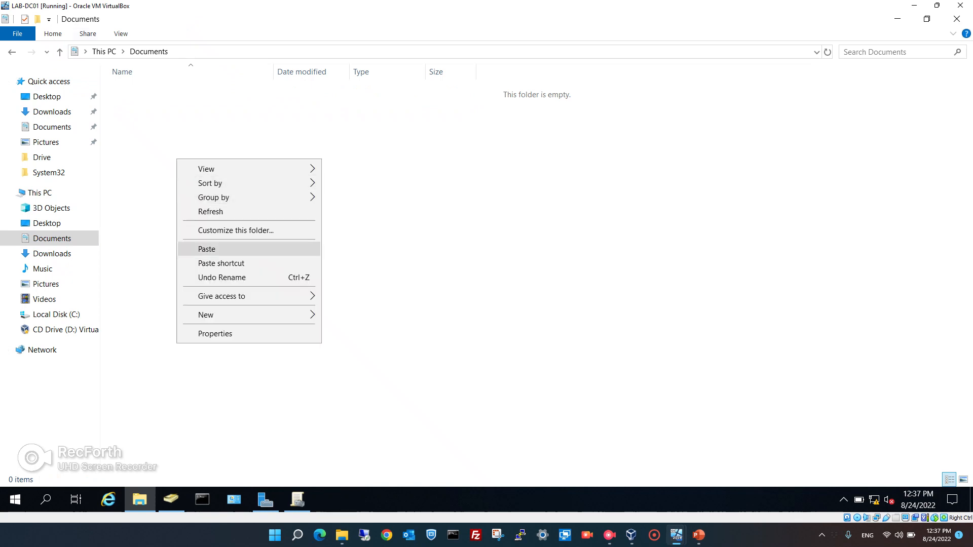
pyautogui.moveTo(228, 314)
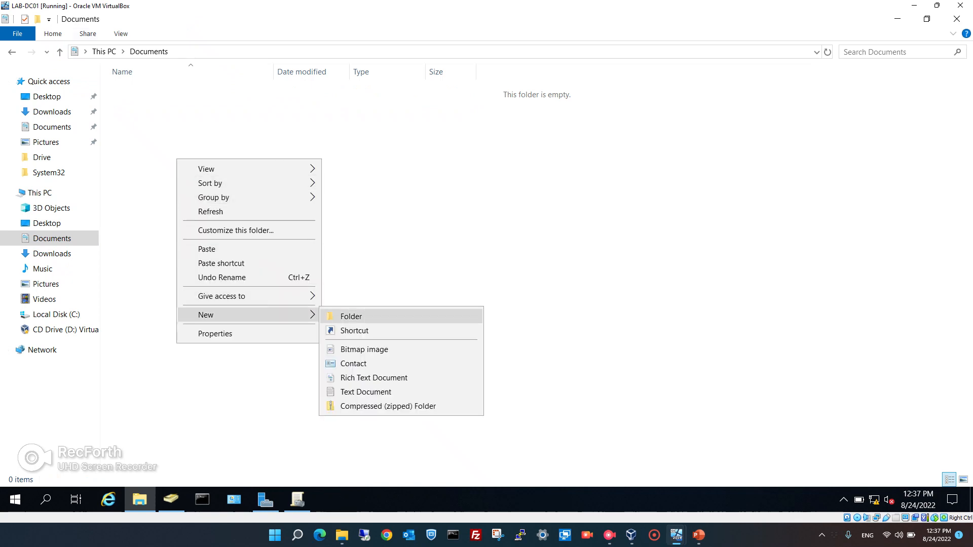
pyautogui.click(350, 316)
pyautogui.write('wallpaper')
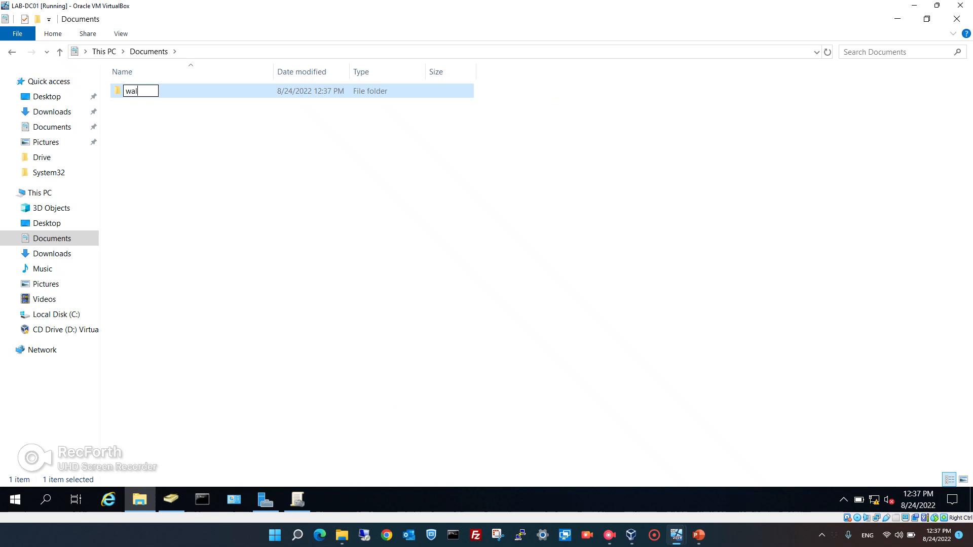
pyautogui.press('Return')
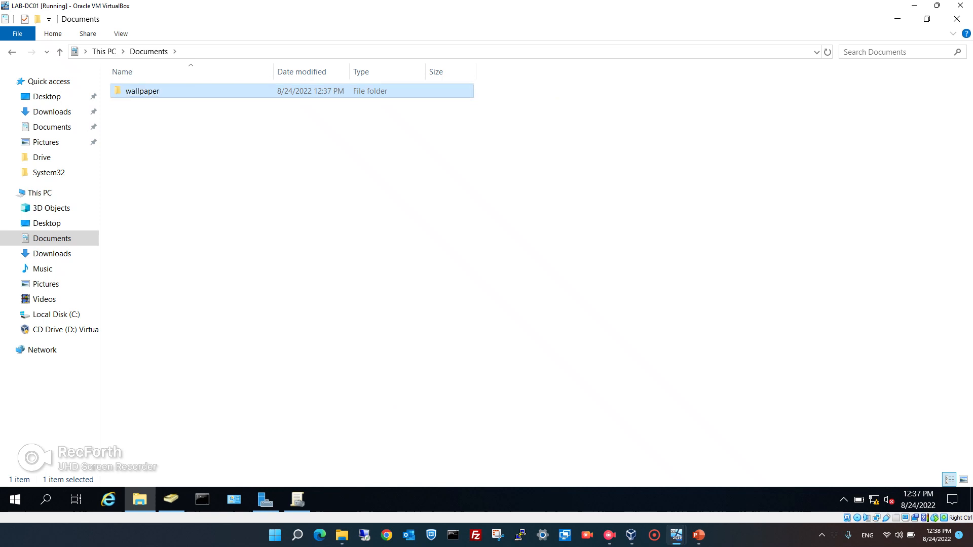
pyautogui.press('Return')
pyautogui.hotkey('ctrl', 'v')
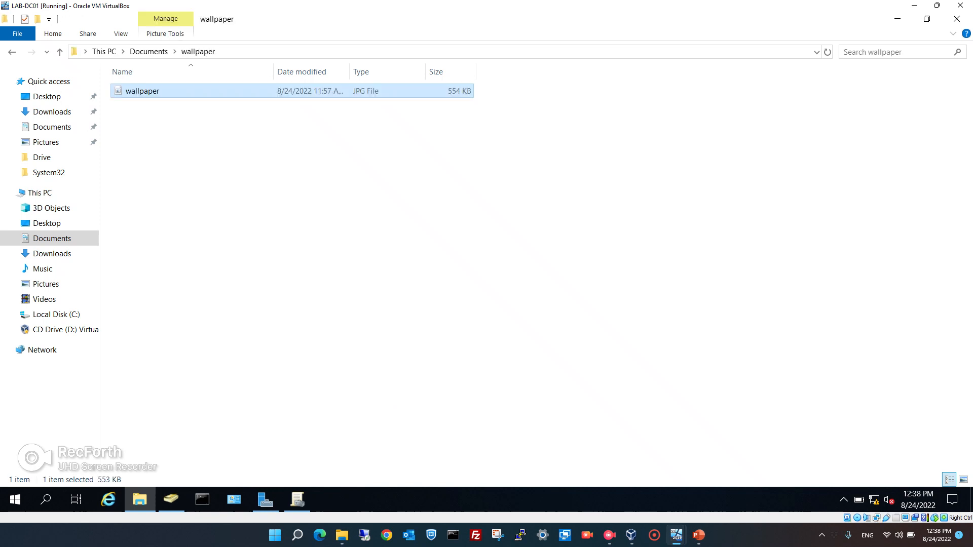
pyautogui.hotkey('alt', 'Left')
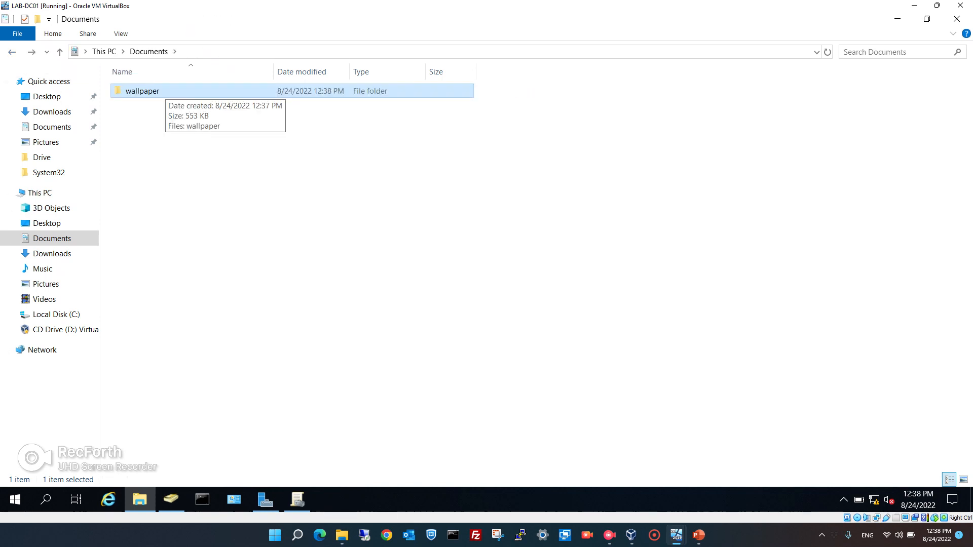
# Share the wallpaper folder via Advanced Sharing as \\DC01\wallpaper, then return to Group Policy Management.
pyautogui.rightClick(165, 90)
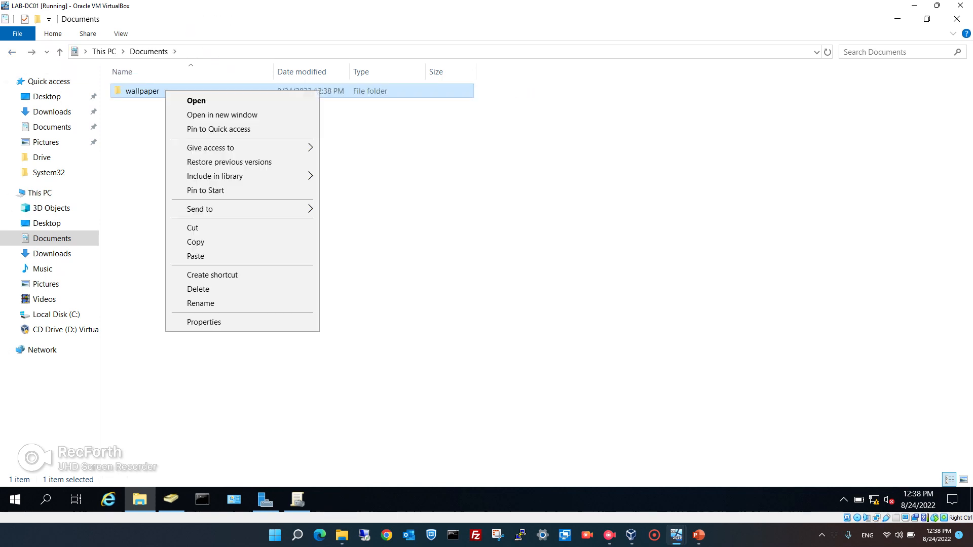
pyautogui.click(204, 322)
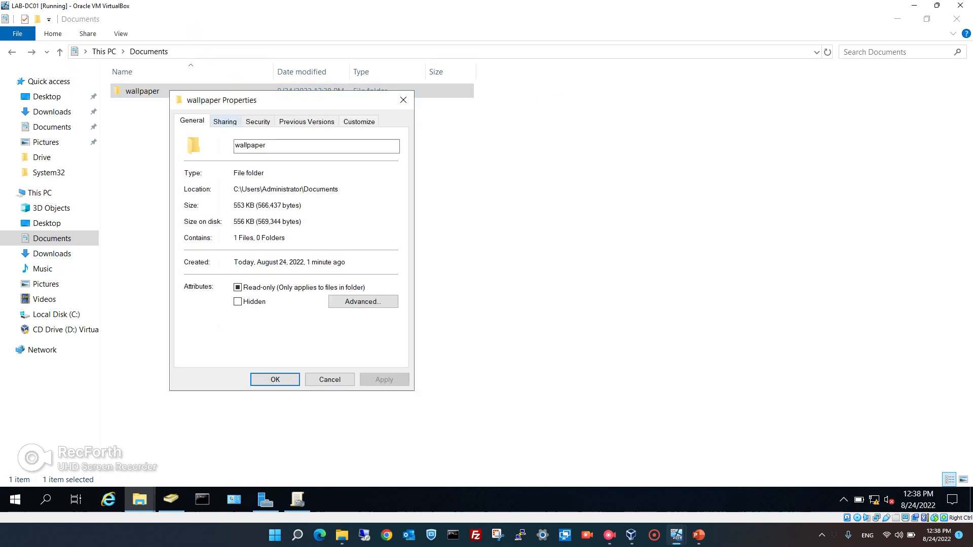
pyautogui.click(224, 122)
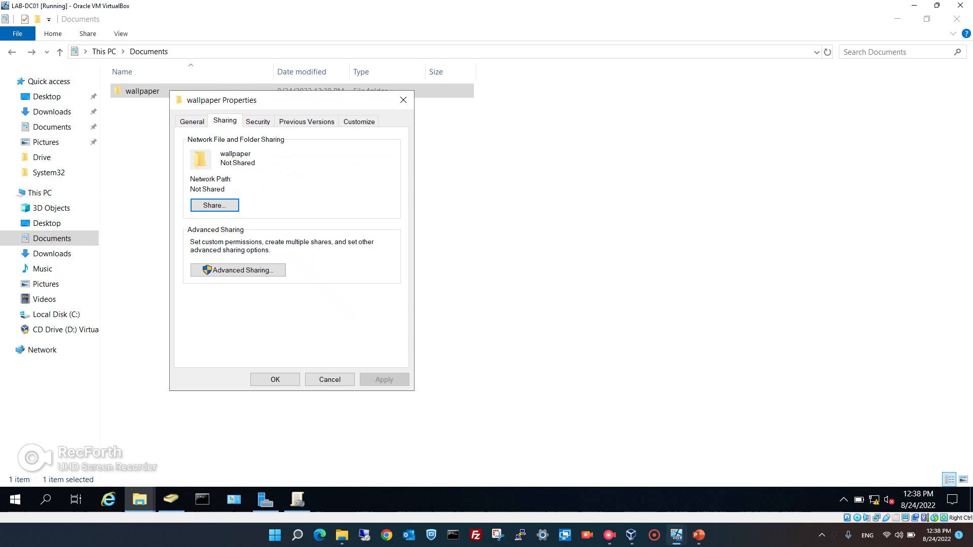
pyautogui.click(237, 270)
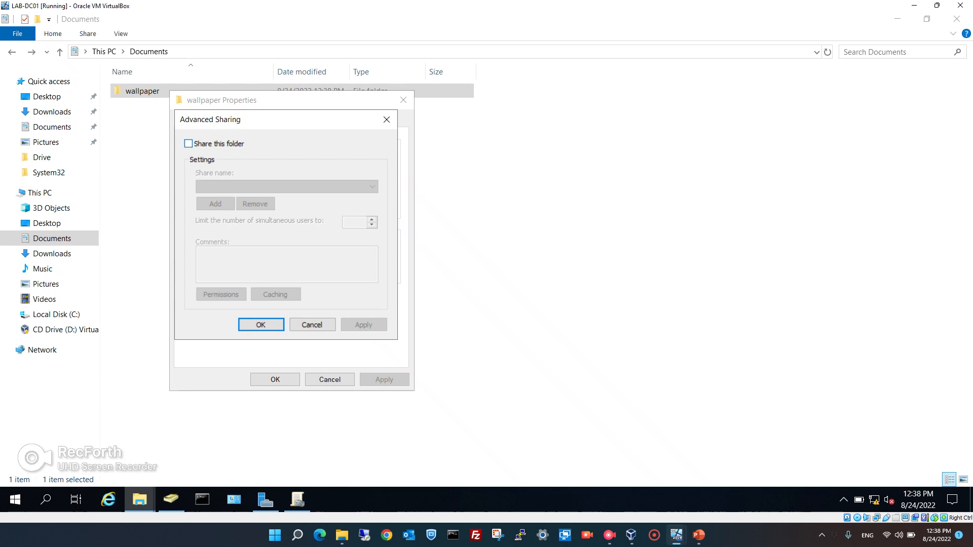
pyautogui.click(188, 144)
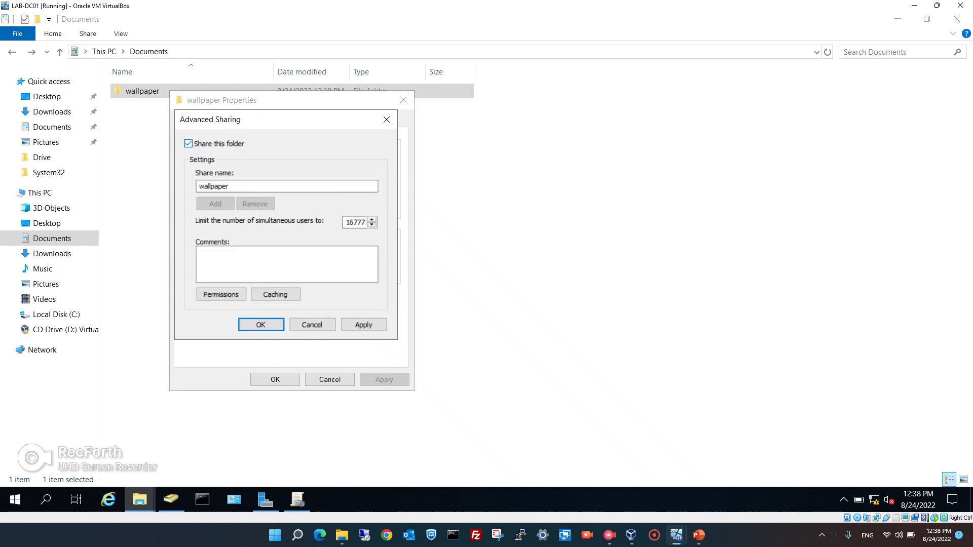
pyautogui.click(364, 325)
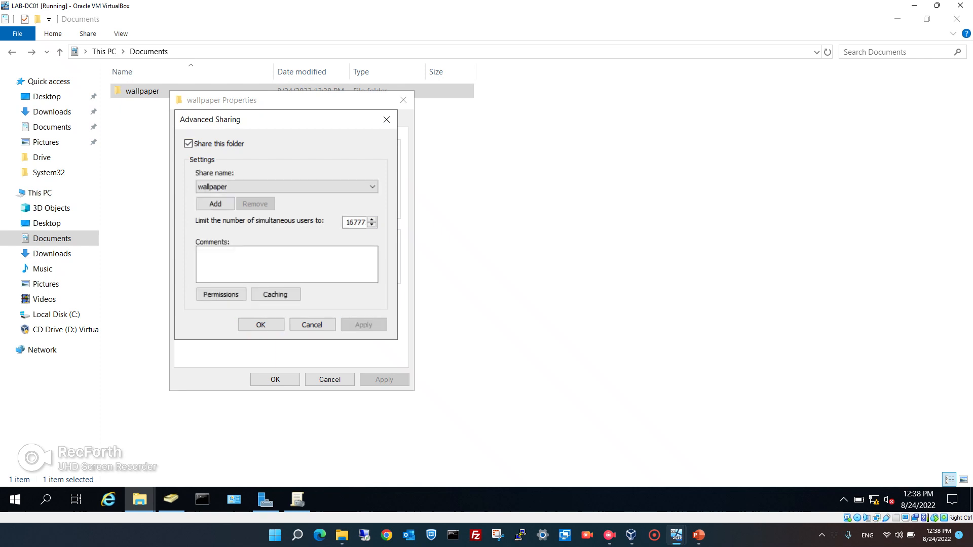
pyautogui.press('Return')
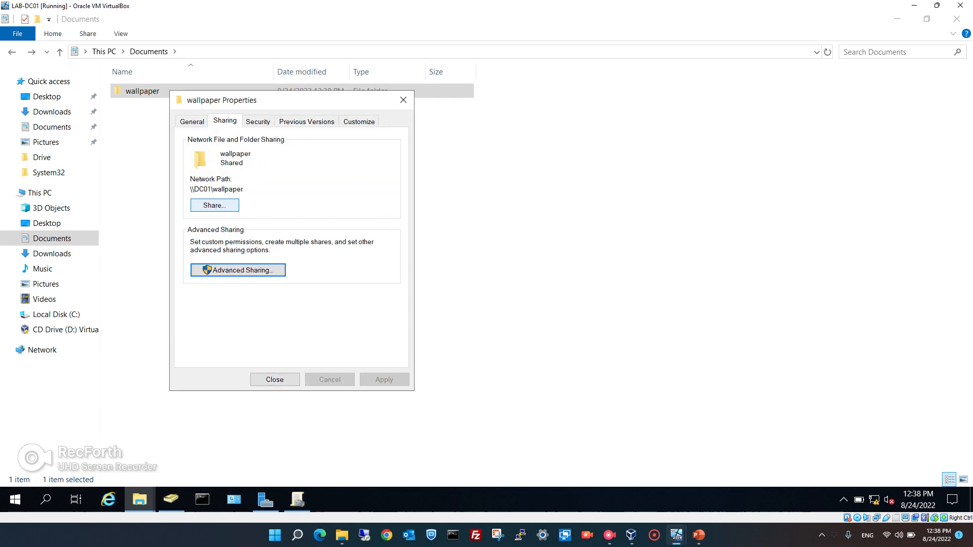
pyautogui.moveTo(191, 189); pyautogui.dragTo(245, 190)
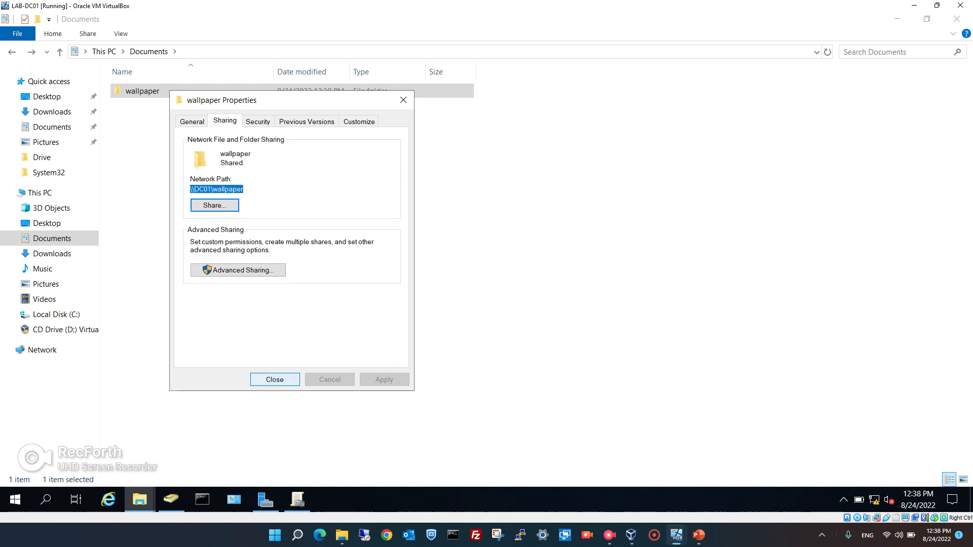
pyautogui.click(274, 380)
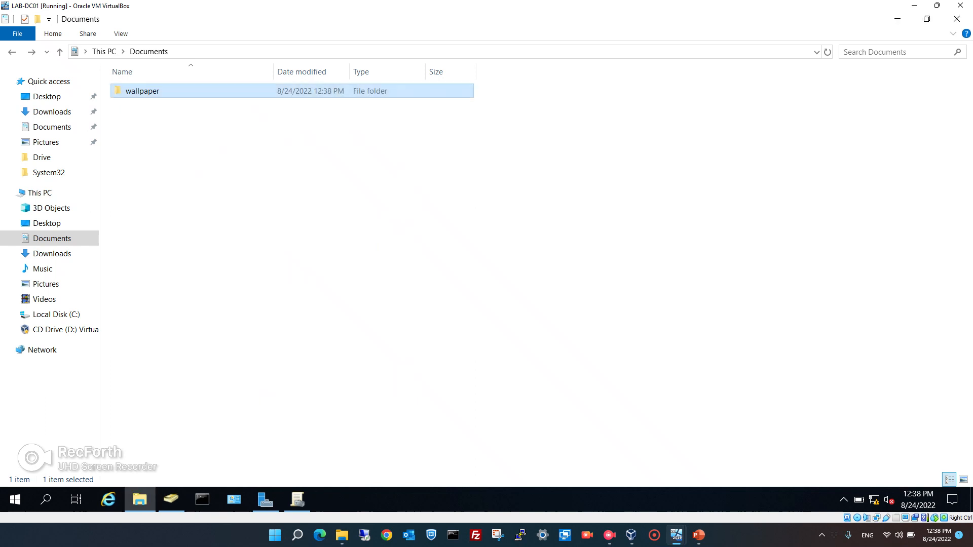
pyautogui.click(297, 499)
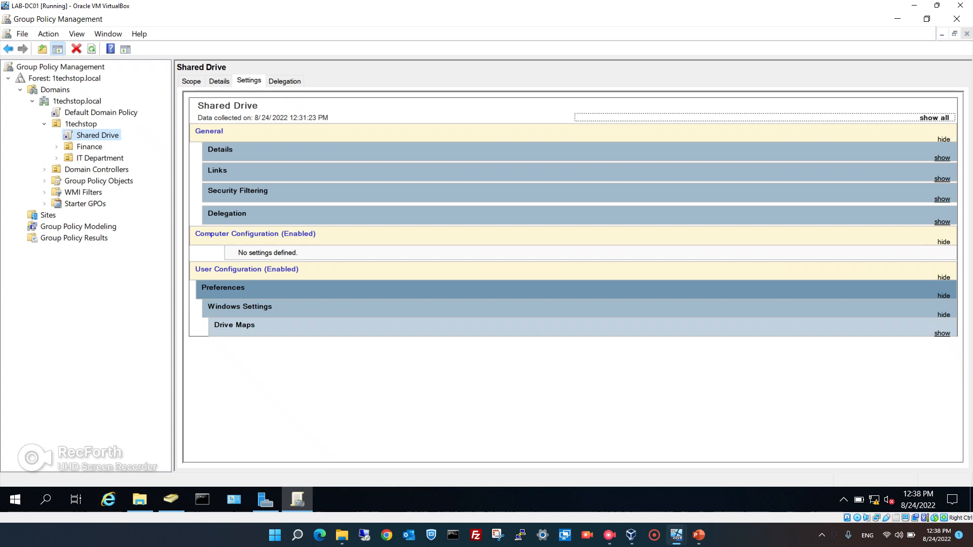
# Create a GPO named 'Wallpaper' linked to 1techstop and open it in Group Policy Management Editor.
pyautogui.click(80, 125)
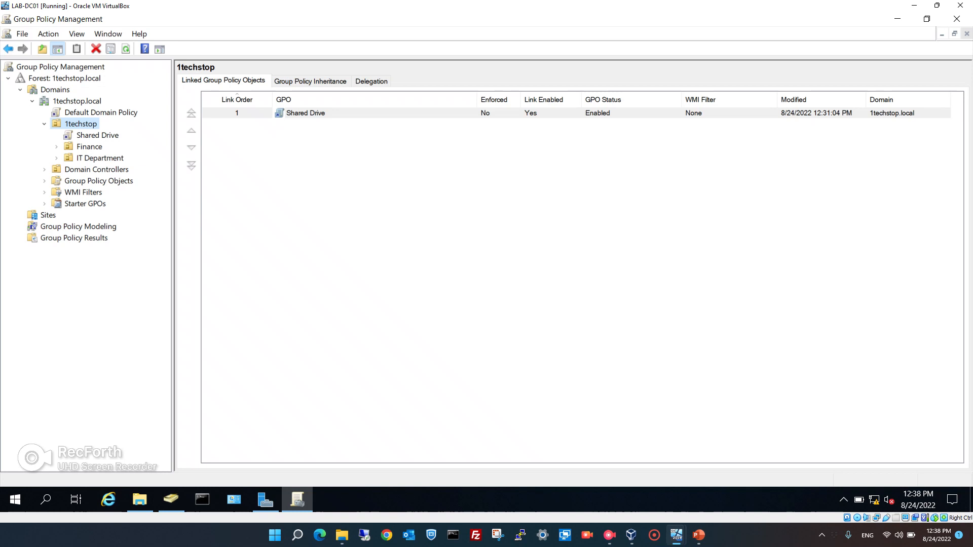
pyautogui.rightClick(81, 124)
pyautogui.click(152, 134)
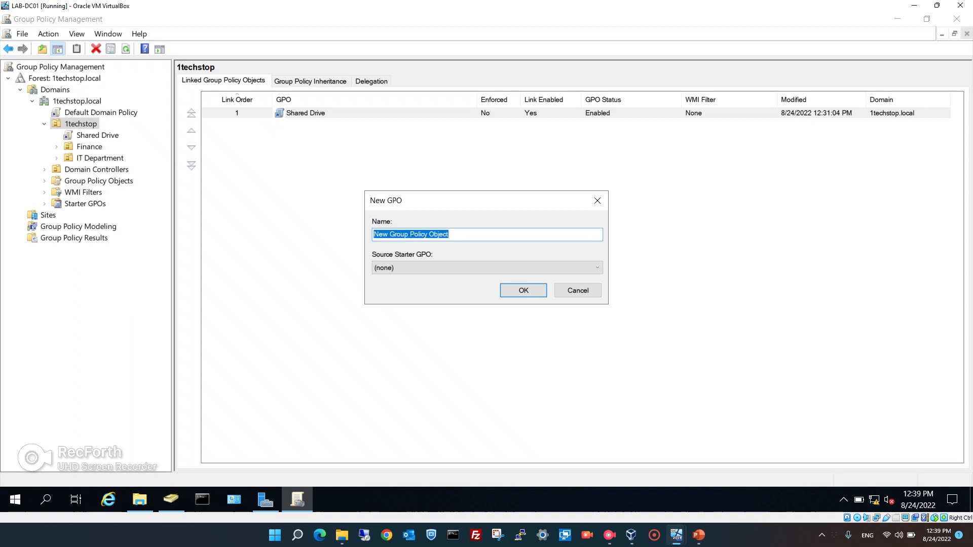
pyautogui.write('W')
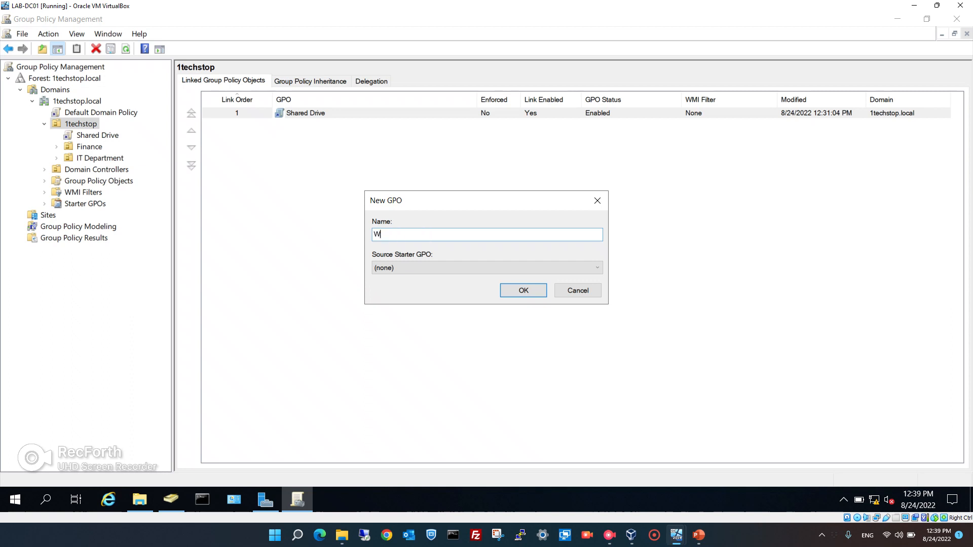
pyautogui.write('allpaper')
pyautogui.press('Return')
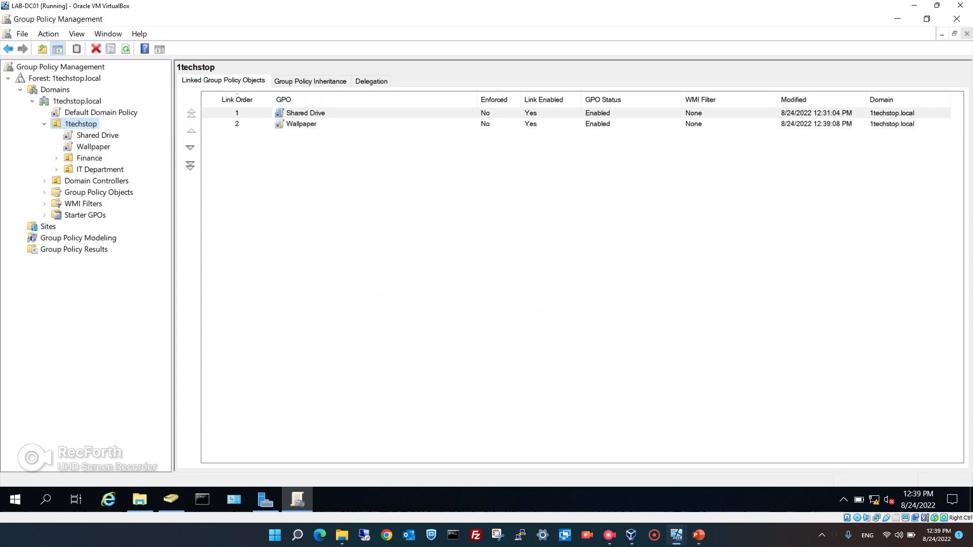
pyautogui.rightClick(98, 147)
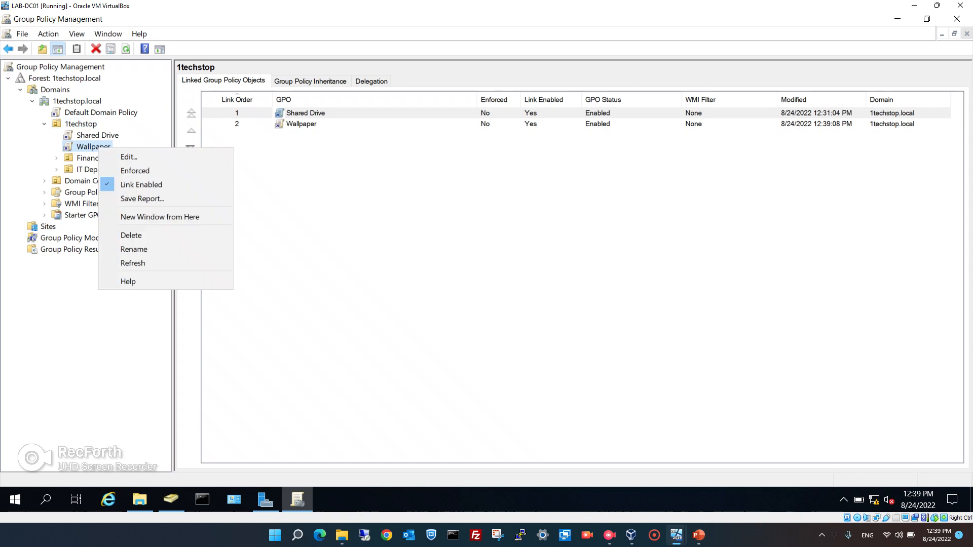
pyautogui.click(129, 157)
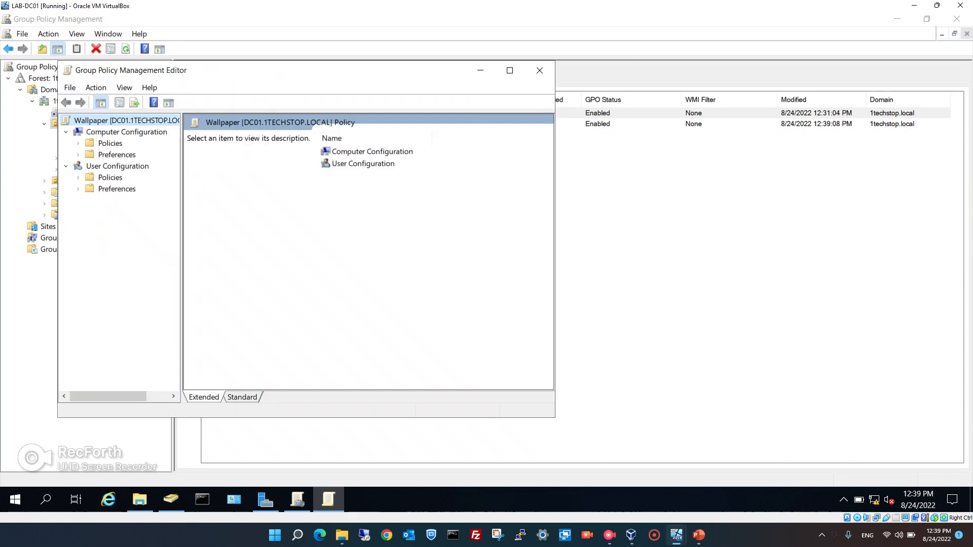
# Maximize the editor and expand User Configuration > Policies > Administrative Templates > Desktop > Desktop.
pyautogui.click(510, 70)
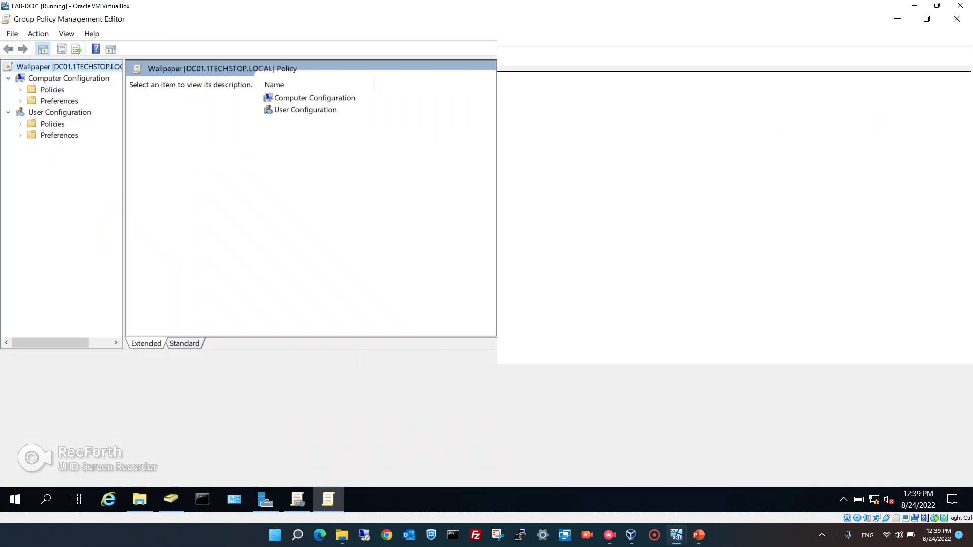
pyautogui.moveTo(124, 263); pyautogui.dragTo(217, 264)
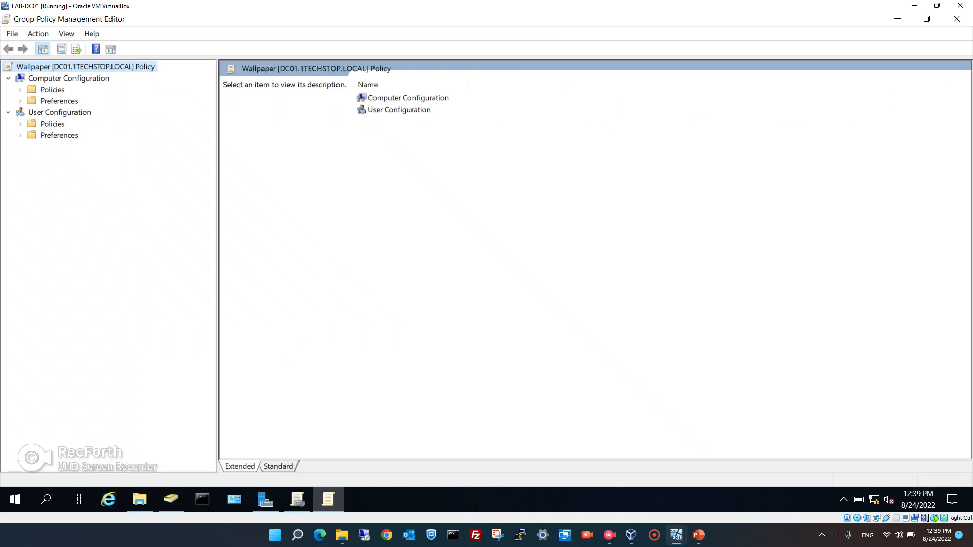
pyautogui.click(21, 124)
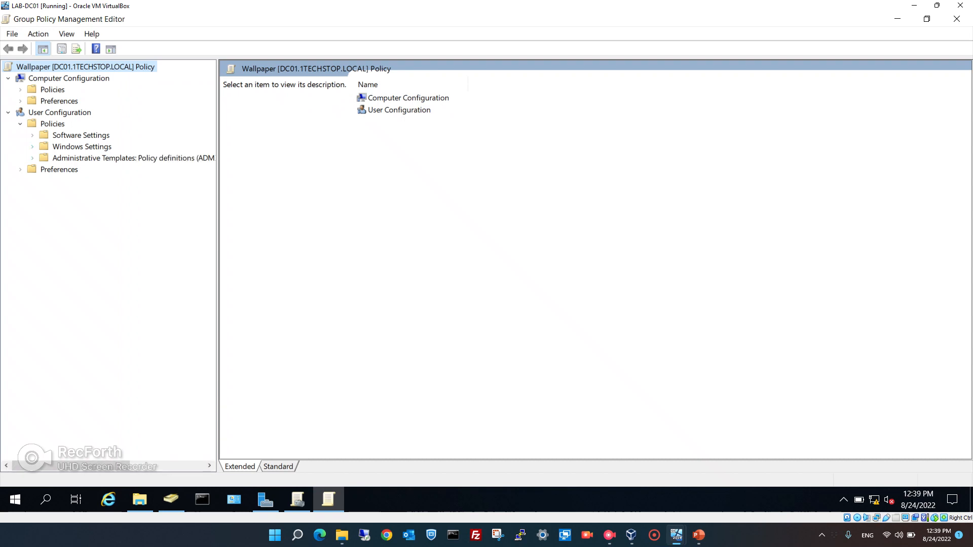
pyautogui.click(32, 158)
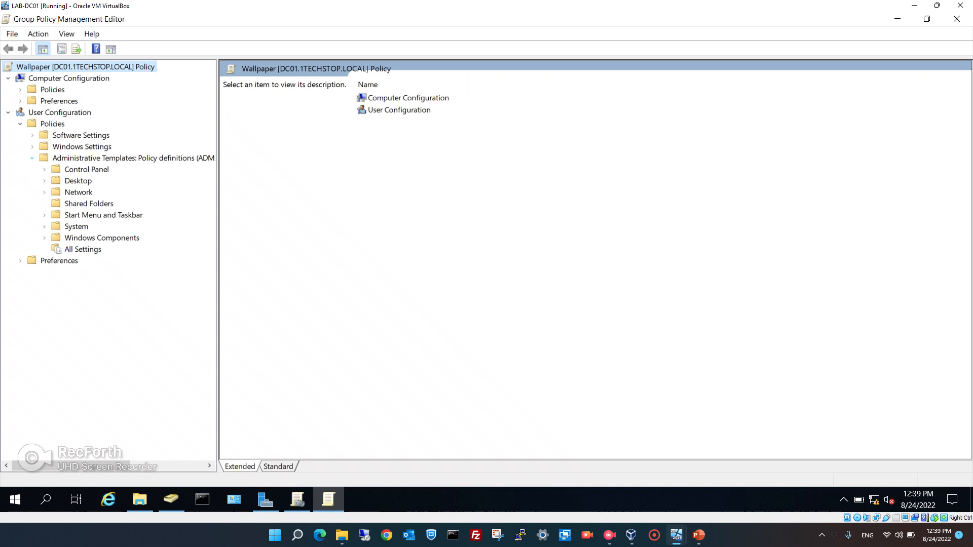
pyautogui.click(45, 180)
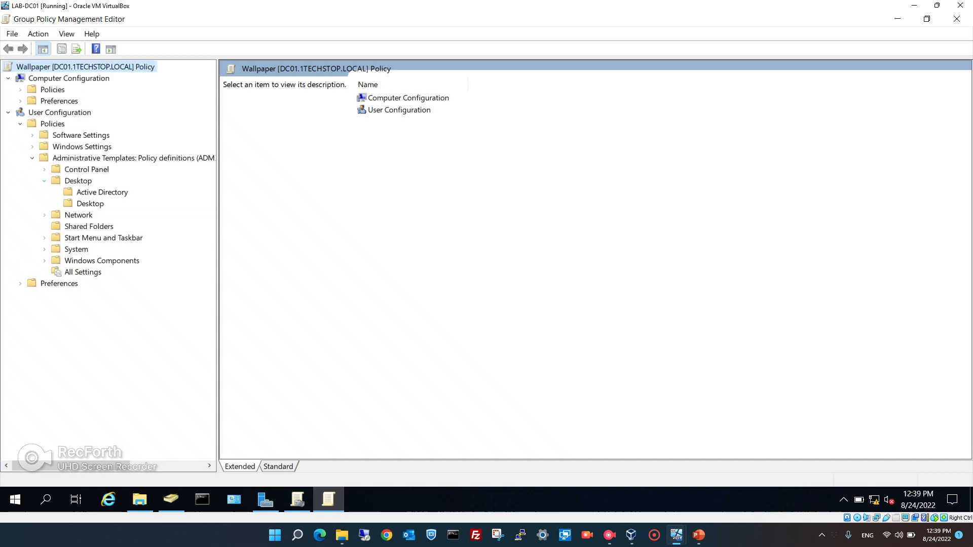
pyautogui.click(90, 204)
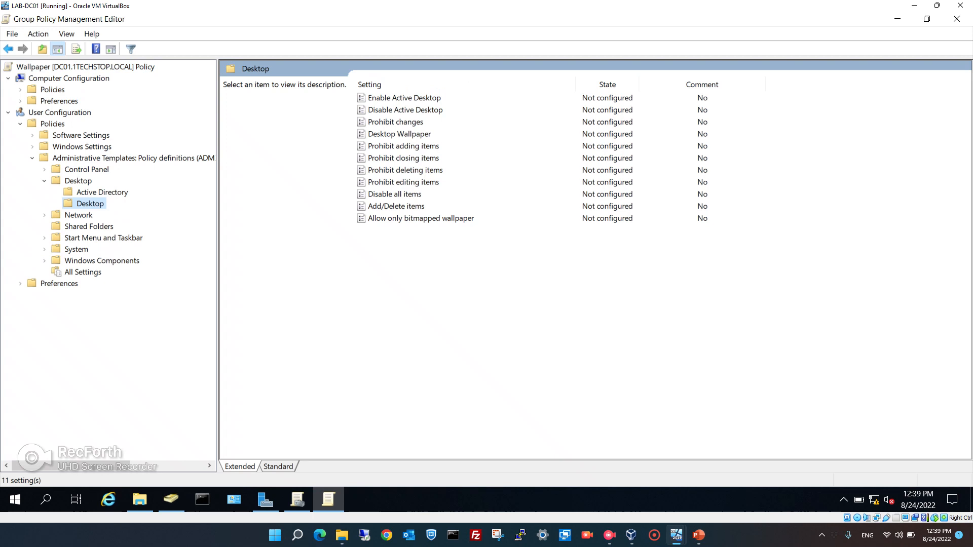
# Open the Desktop Wallpaper policy's properties.
pyautogui.click(400, 134)
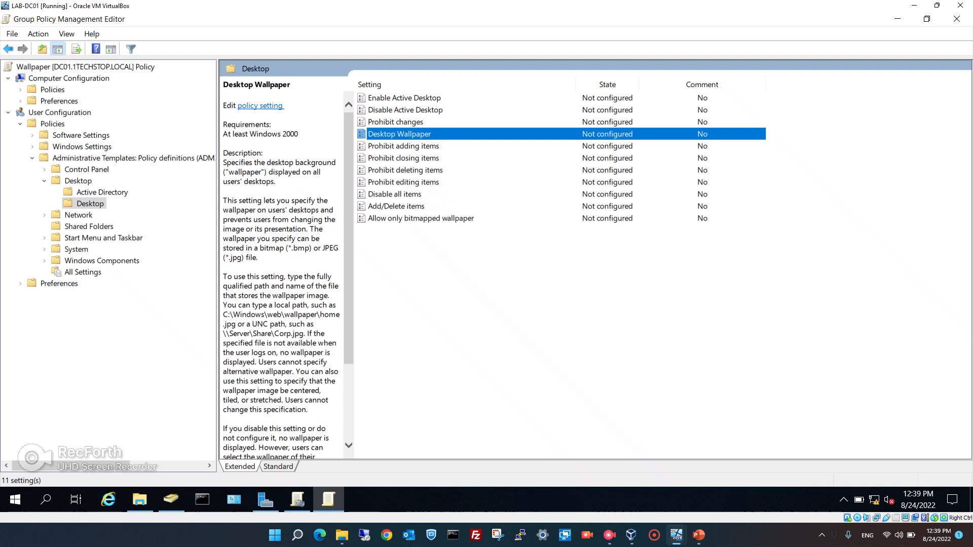
pyautogui.doubleClick(399, 134)
pyautogui.rightClick(402, 132)
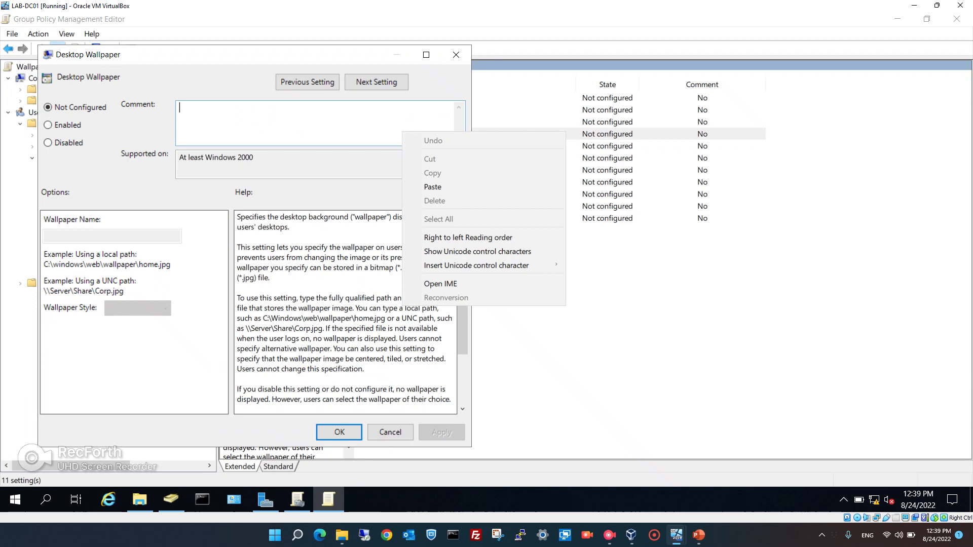
# Enable the policy and set Wallpaper Name to \\DC01\wallpaper\wallpaper.jpg.
pyautogui.press('Escape')
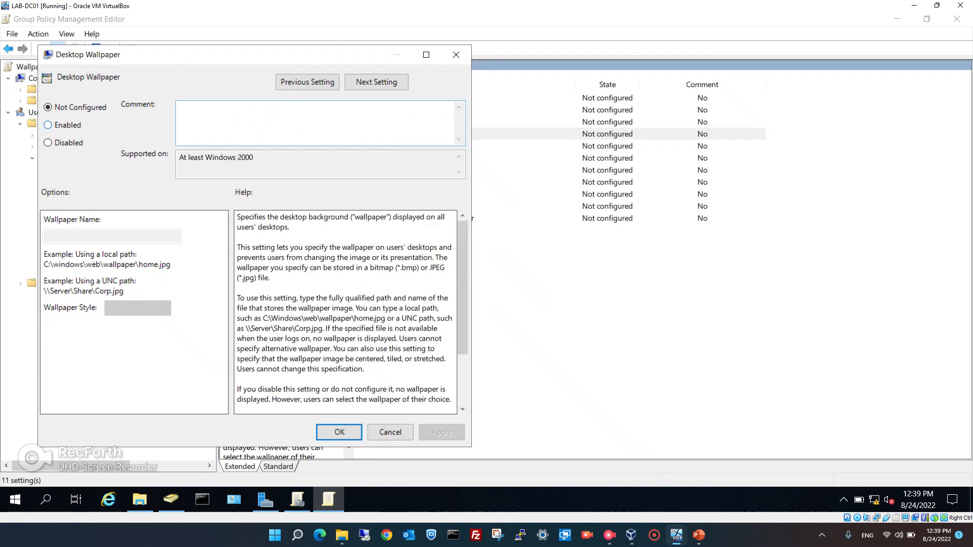
pyautogui.click(47, 124)
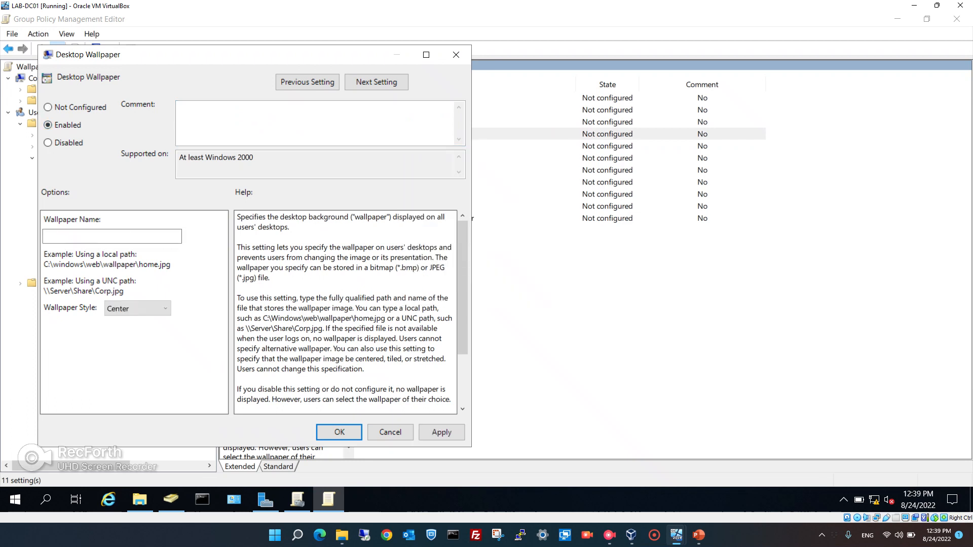
pyautogui.click(102, 236)
pyautogui.write('\\\\DC01\\wallpaper')
pyautogui.write('\\w')
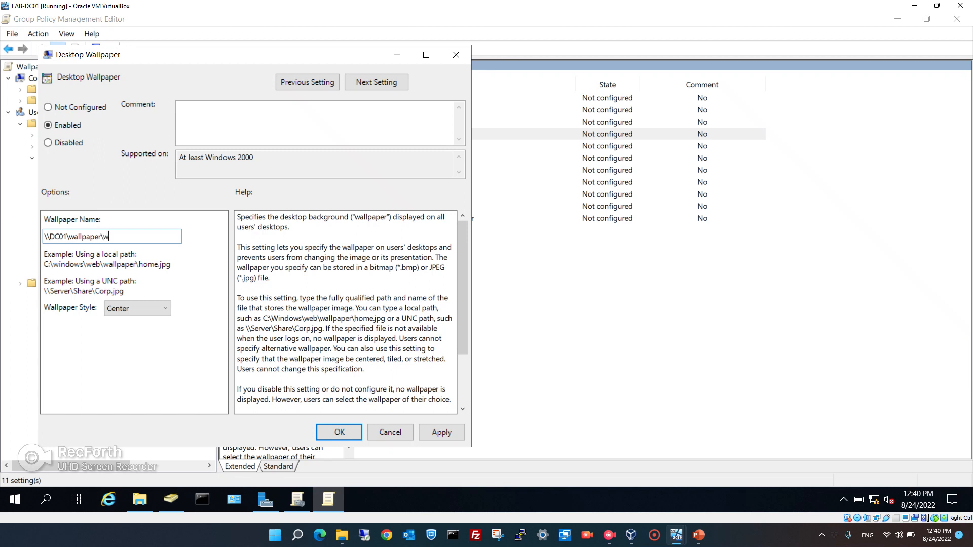
pyautogui.write('allpaper.jpg')
# Check wallpaper.jpg's file properties in the shared wallpaper folder in File Explorer.
pyautogui.click(140, 499)
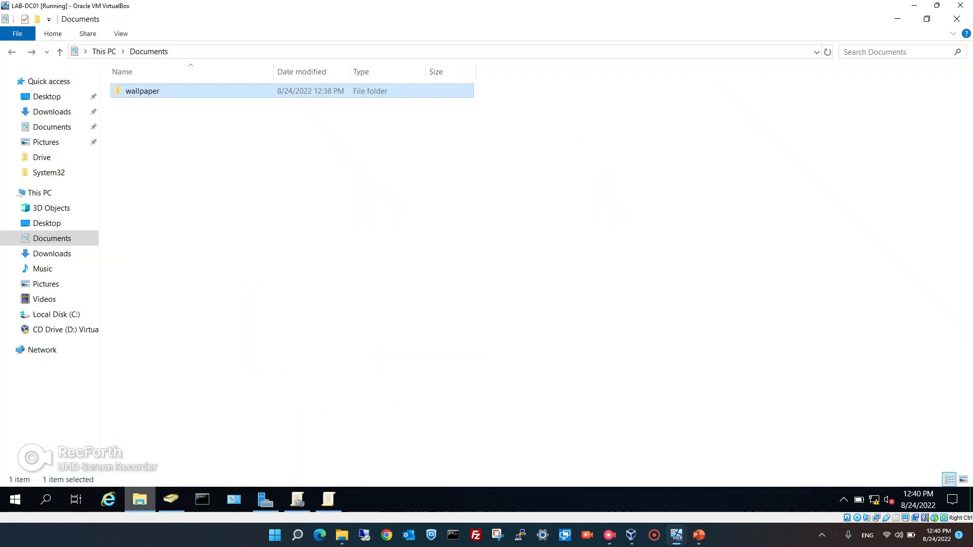
pyautogui.press('Return')
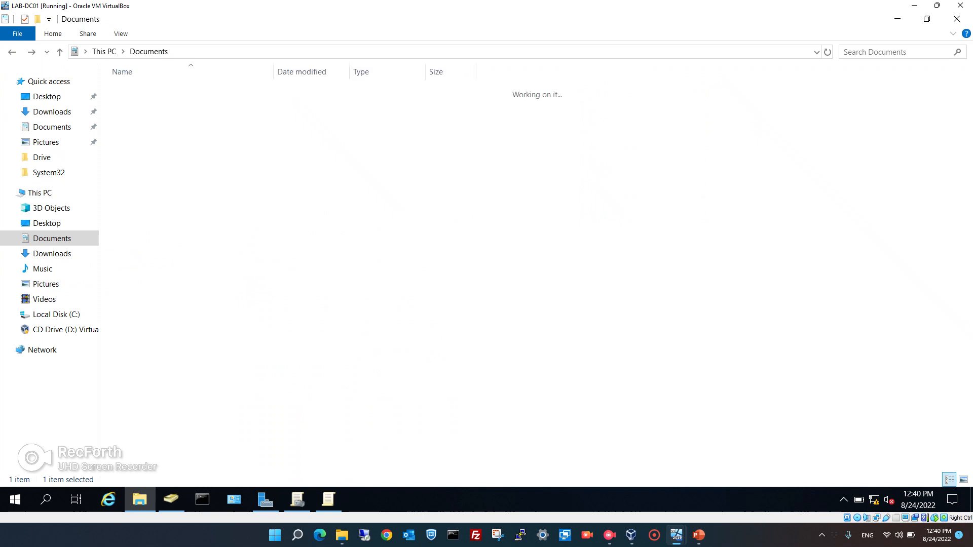
pyautogui.rightClick(140, 91)
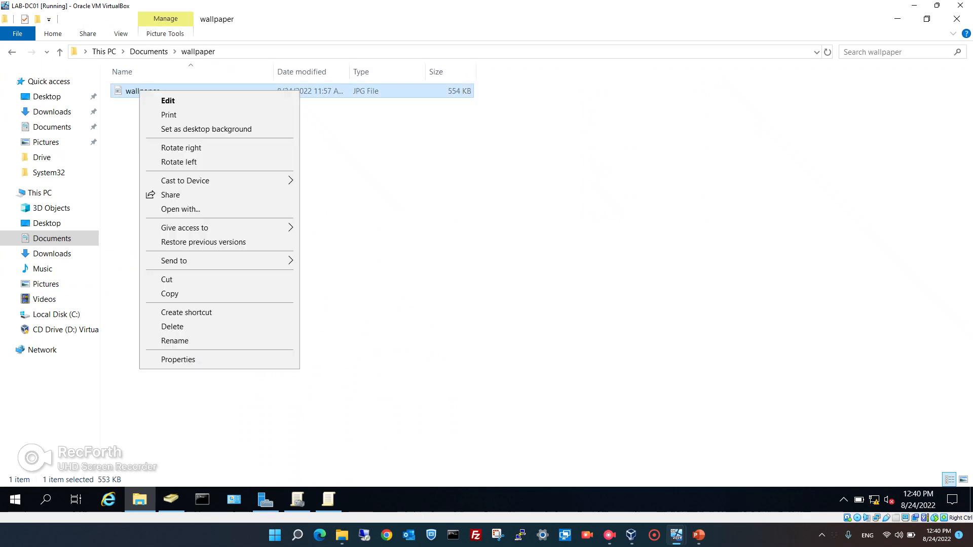
pyautogui.press('Return')
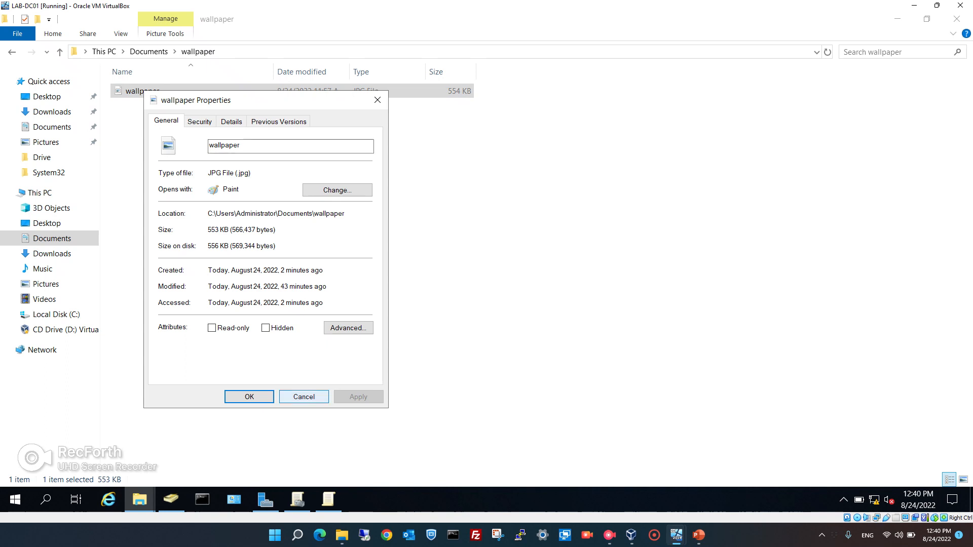
pyautogui.click(304, 397)
# Set Wallpaper Style to Fill and apply the Desktop Wallpaper settings.
pyautogui.click(328, 499)
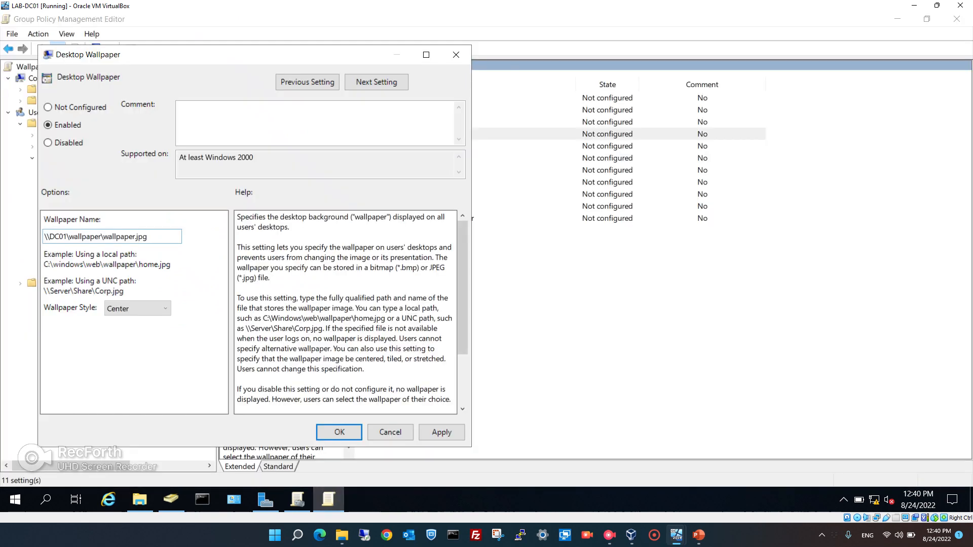
pyautogui.click(137, 309)
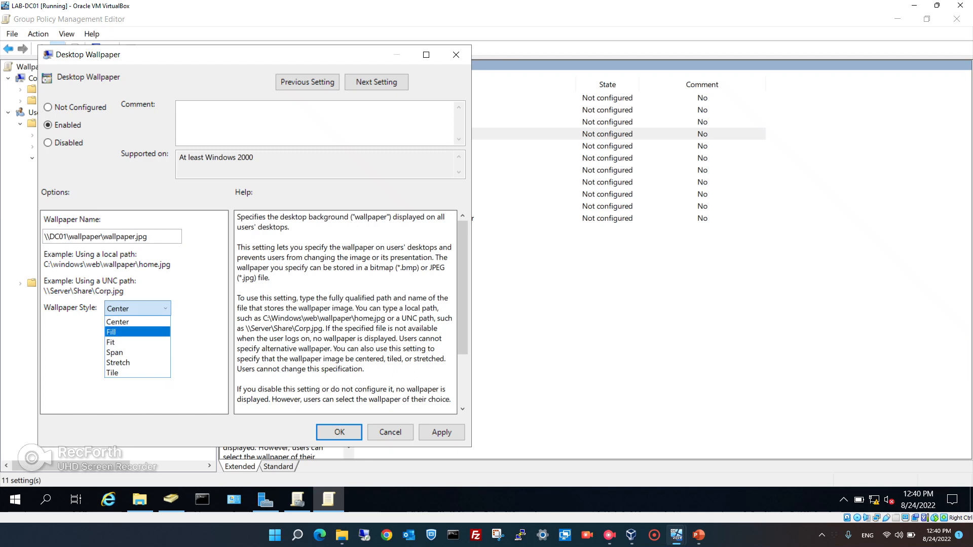
pyautogui.click(137, 332)
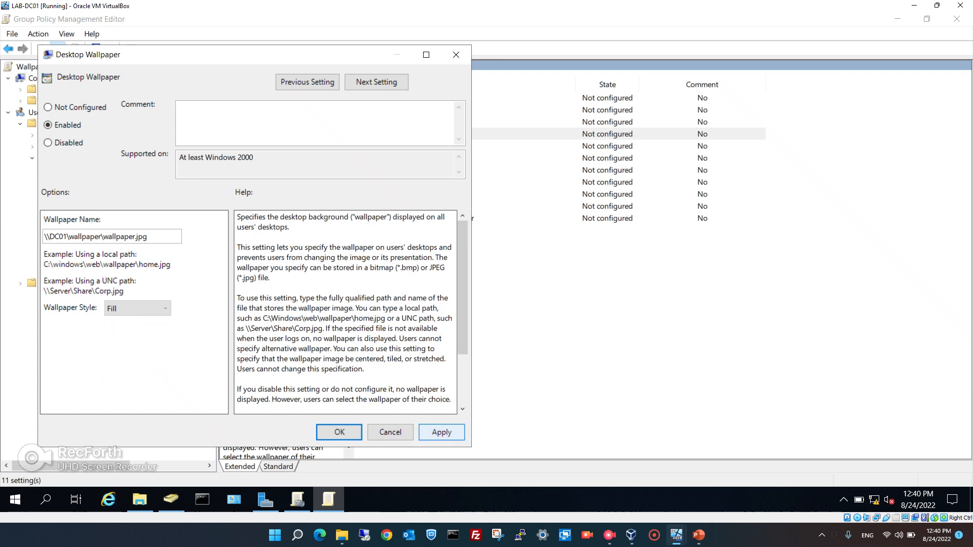
pyautogui.click(442, 432)
pyautogui.click(340, 432)
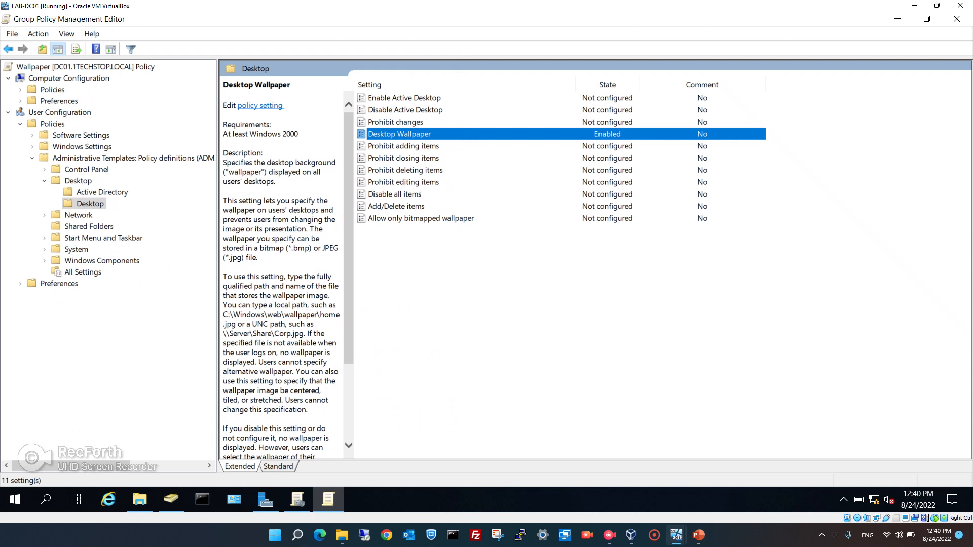
# Set the Enable Active Desktop policy to Enabled and apply it.
pyautogui.click(404, 98)
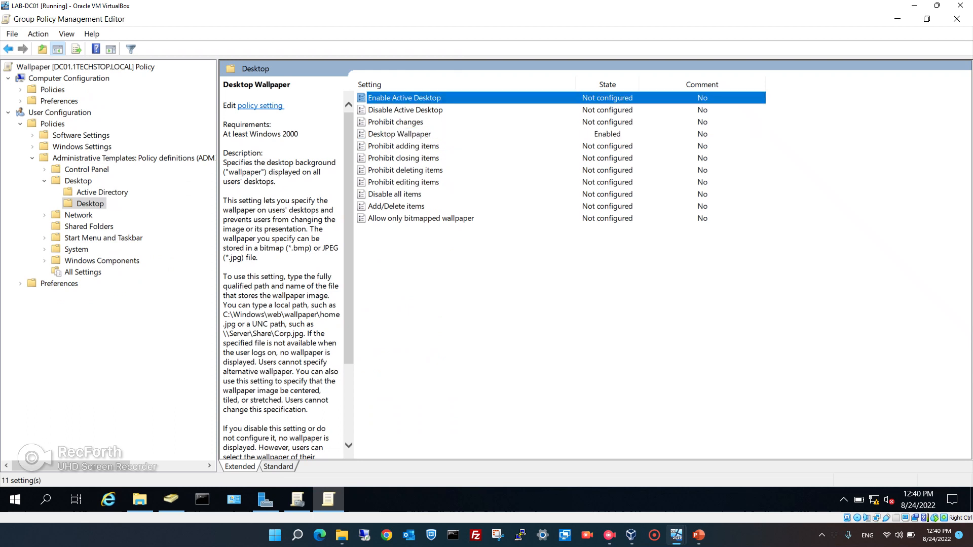
pyautogui.doubleClick(404, 98)
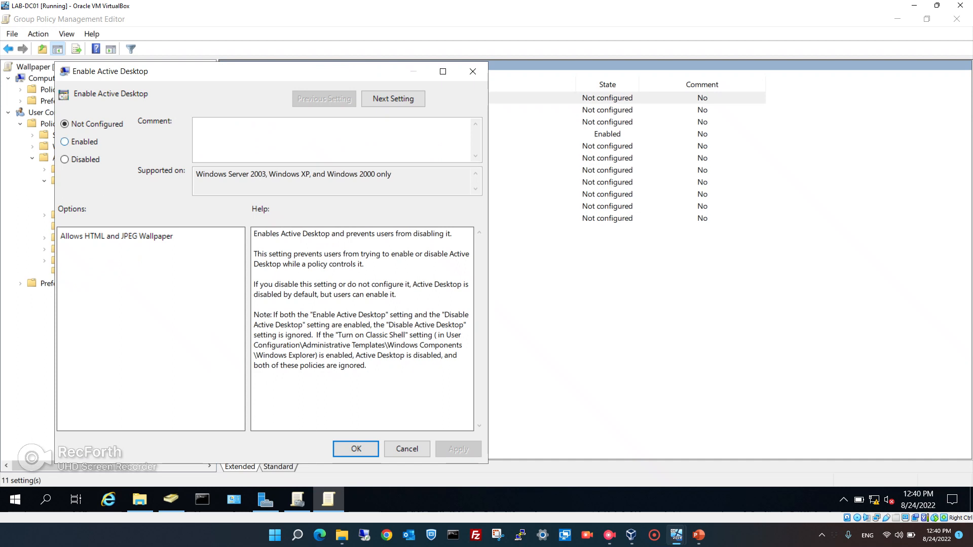
pyautogui.click(64, 142)
pyautogui.click(458, 449)
pyautogui.click(356, 449)
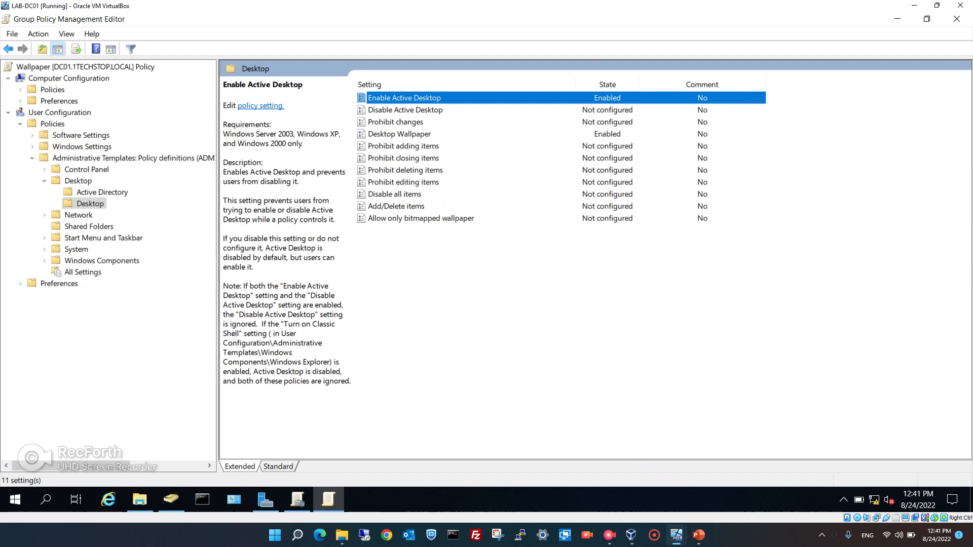
# Expand User Configuration > Preferences > Windows Settings and select the Files node.
pyautogui.click(21, 284)
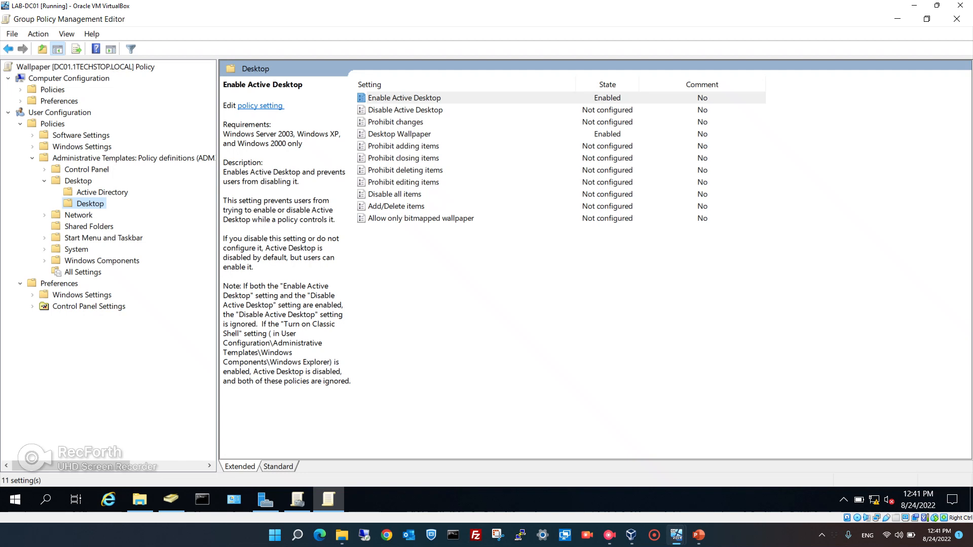
pyautogui.click(32, 295)
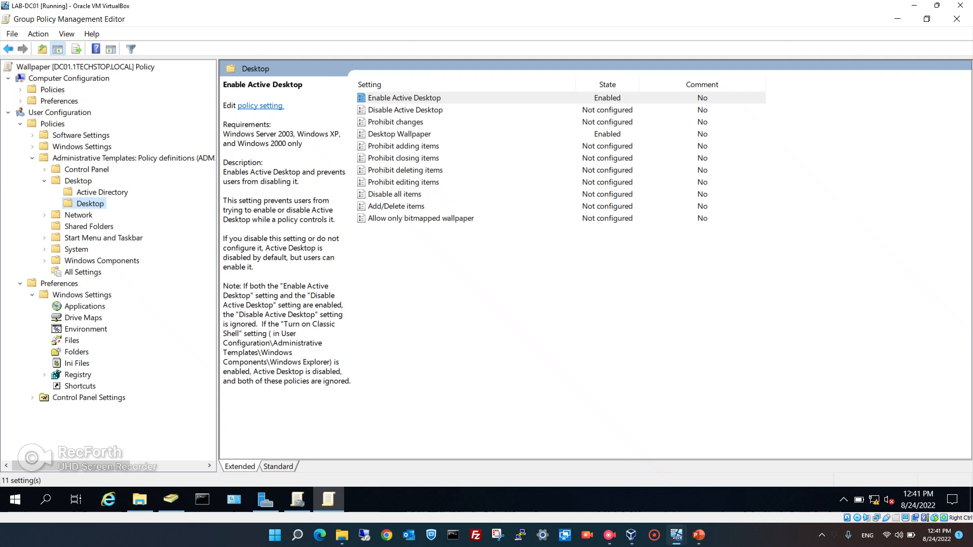
pyautogui.click(72, 341)
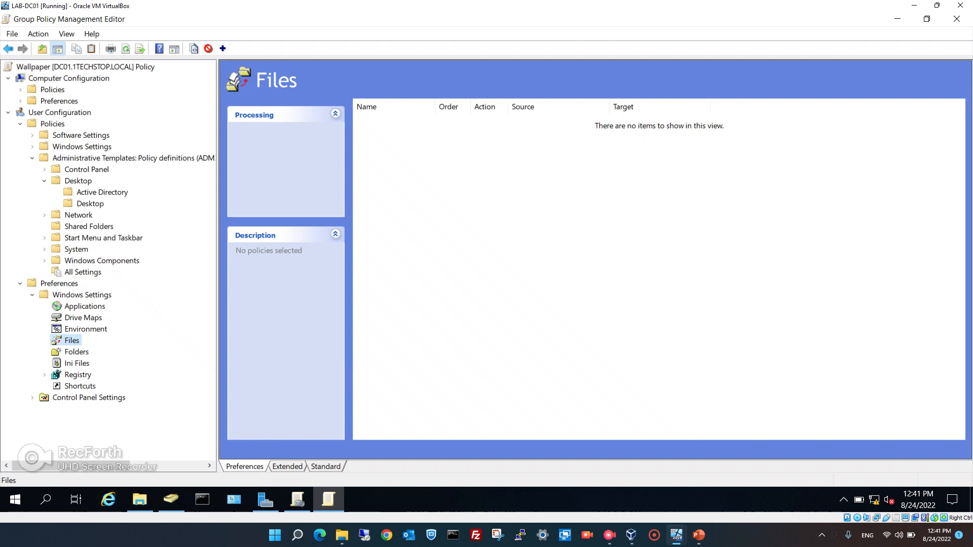
# Add a new File preference item with its action set to Create.
pyautogui.rightClick(69, 340)
pyautogui.moveTo(97, 349)
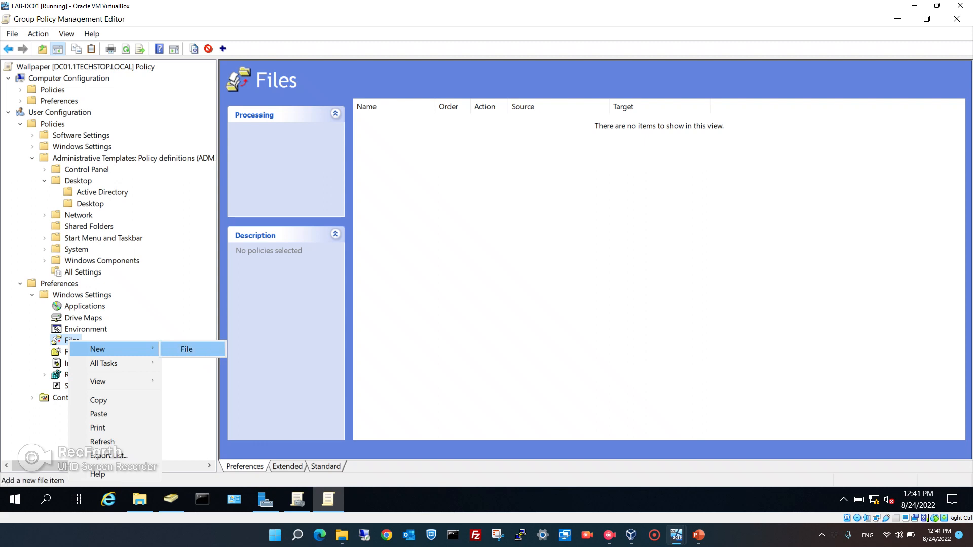
pyautogui.click(186, 349)
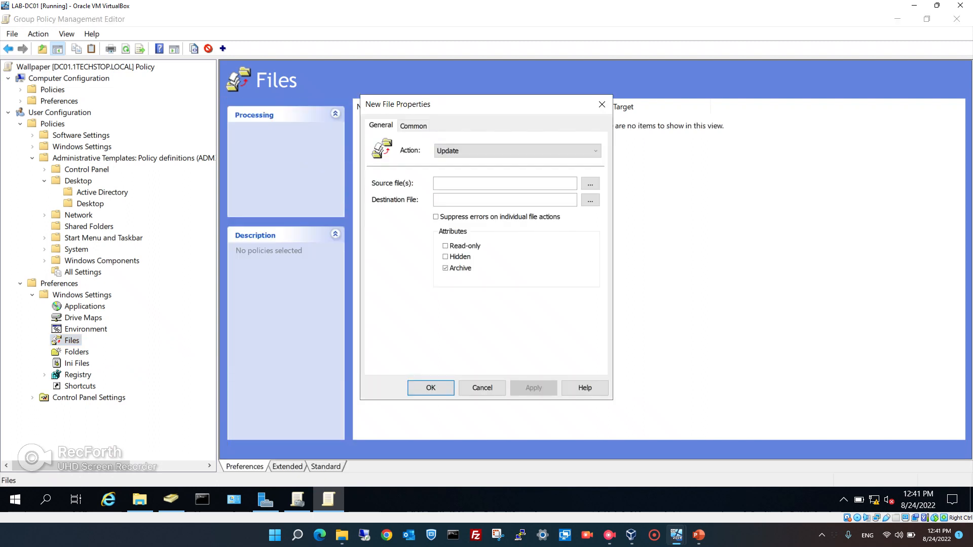
pyautogui.click(487, 183)
pyautogui.click(517, 151)
pyautogui.click(507, 163)
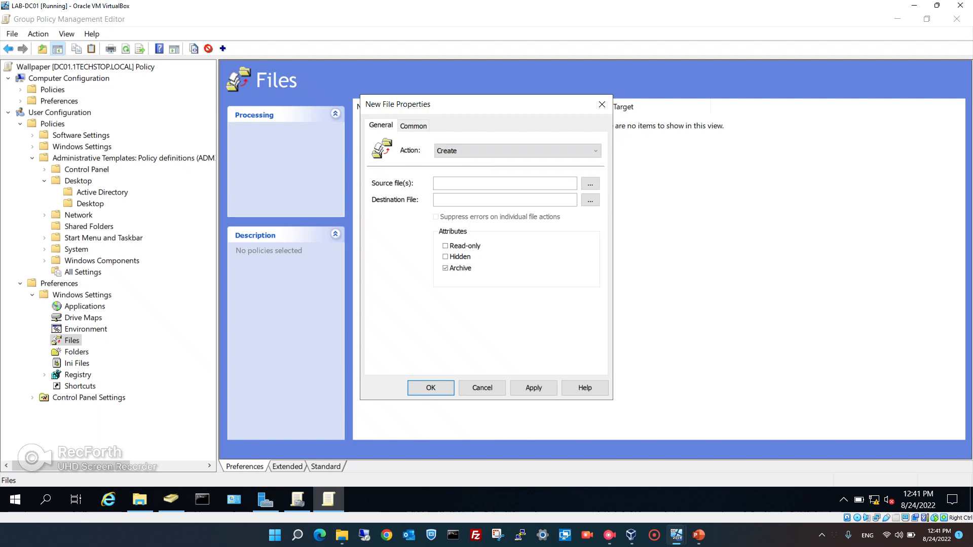
# Set source \\DC01\wallpaper\wallpaper.jpg and destination C:\Users\Public\Pictures\wallpaper.jpg, then apply and close.
pyautogui.click(496, 183)
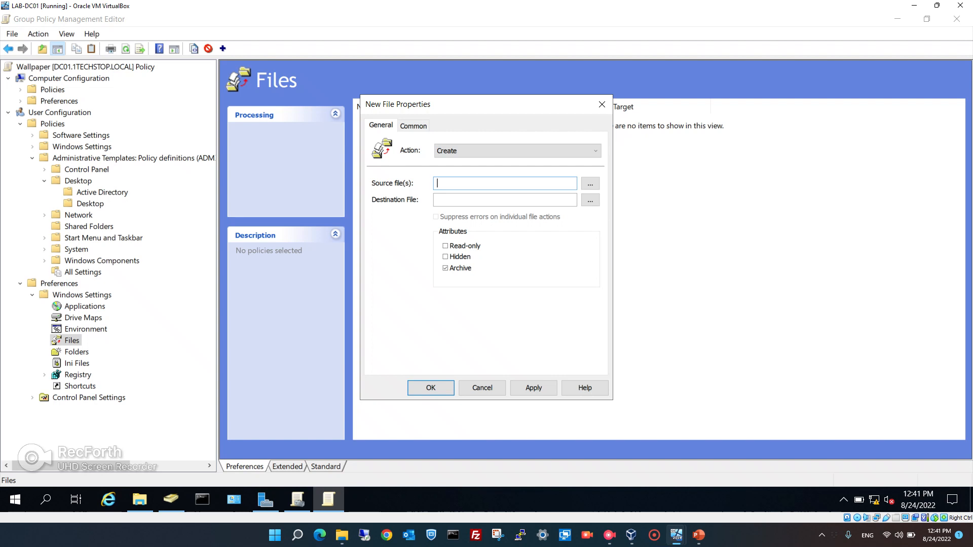
pyautogui.write('\\\\DC01\\wallpaper')
pyautogui.write('\\wallpaper.jpg')
pyautogui.press('Tab')
pyautogui.press('Tab')
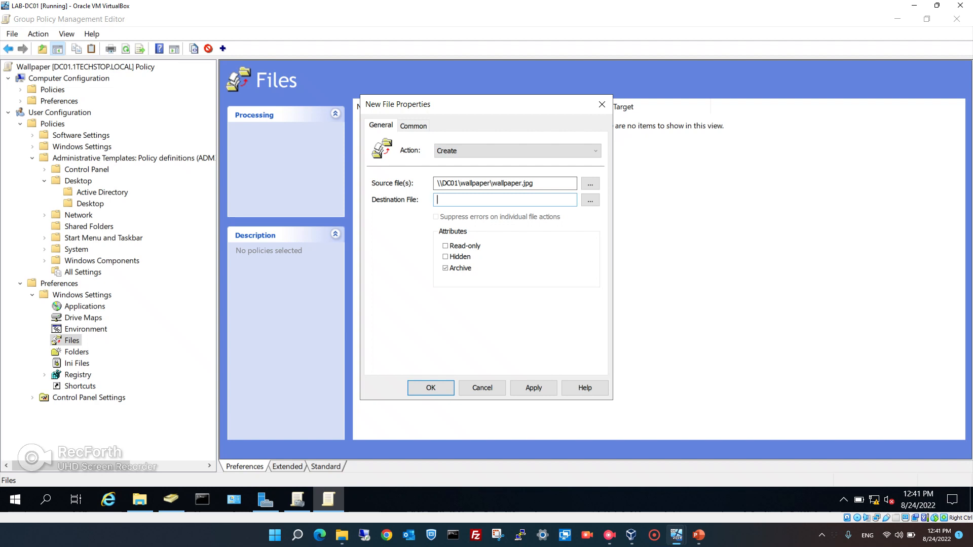
pyautogui.write('C:\\Users\\Public\\Pictures\\wallpa')
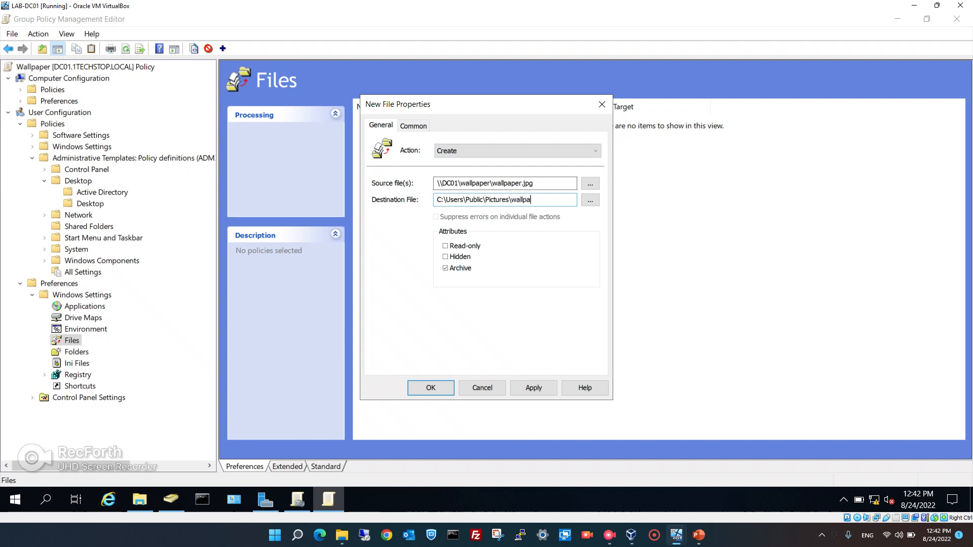
pyautogui.write('per.jpg')
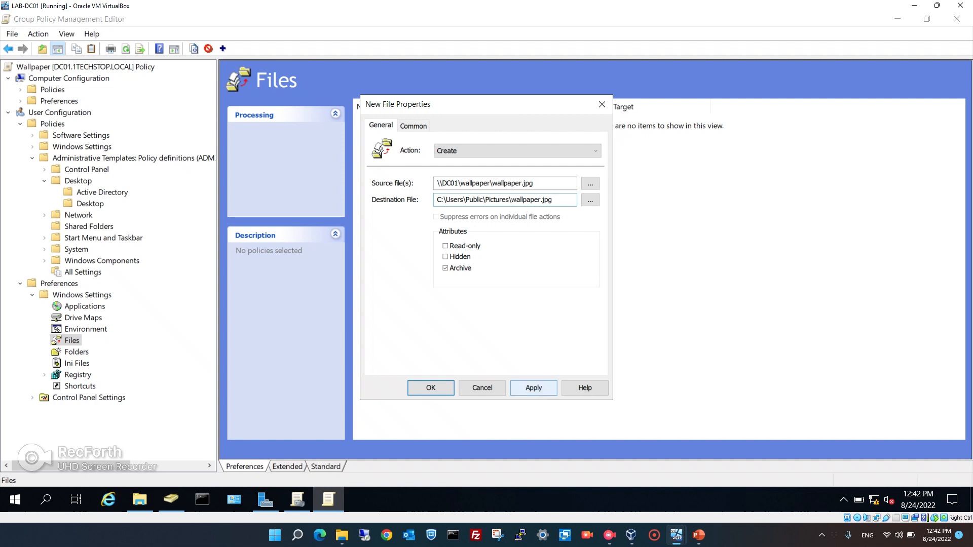
pyautogui.click(534, 387)
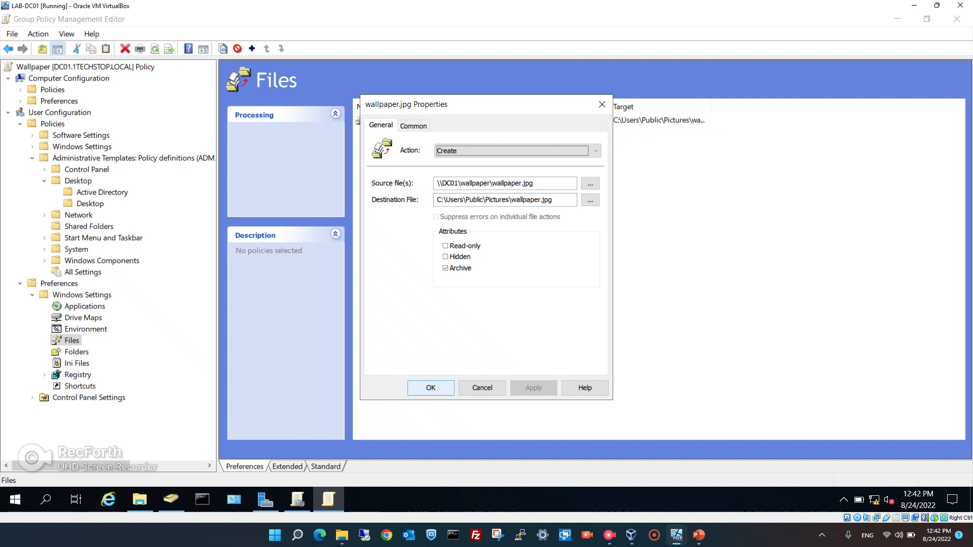
pyautogui.click(431, 387)
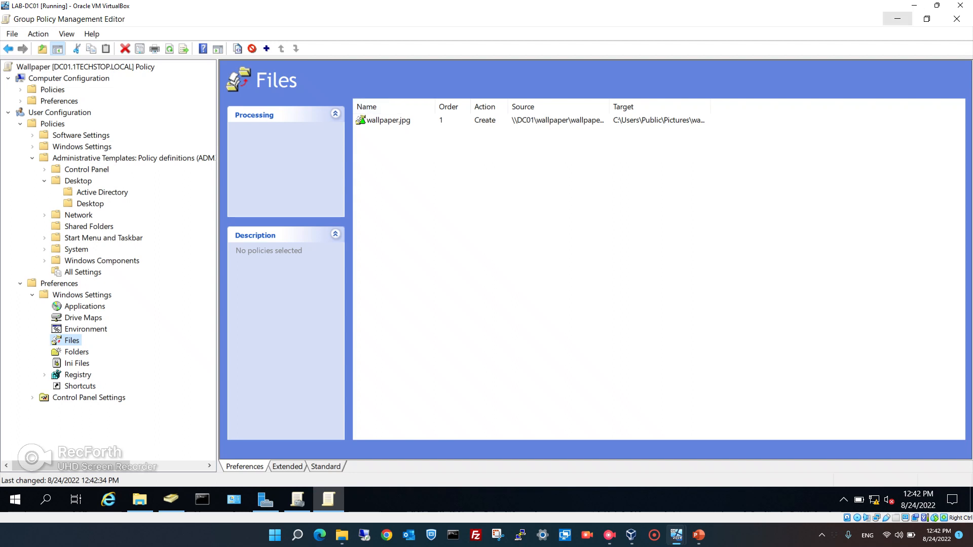
# Close the editor, run gpupdate on DC01, and switch to the LAB-Client01 VM.
pyautogui.click(957, 18)
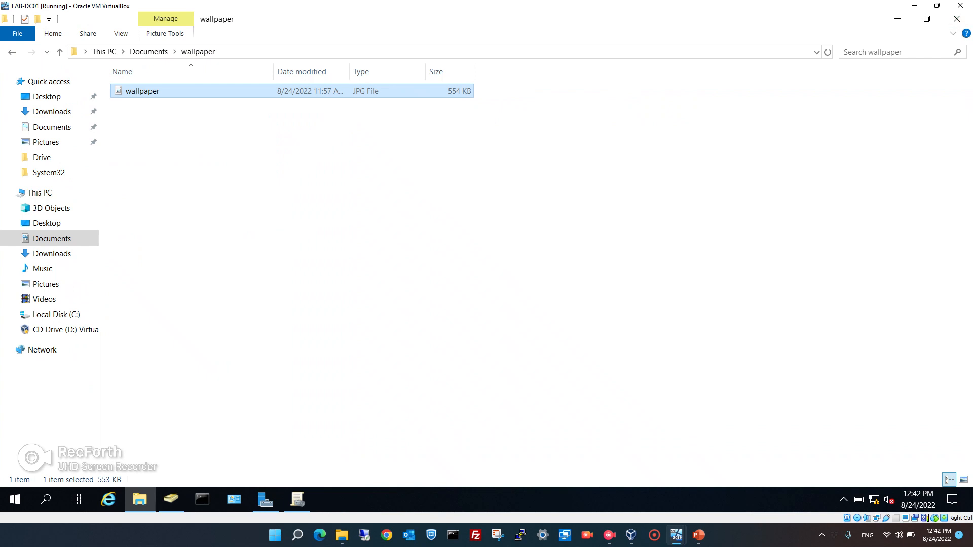
pyautogui.click(202, 499)
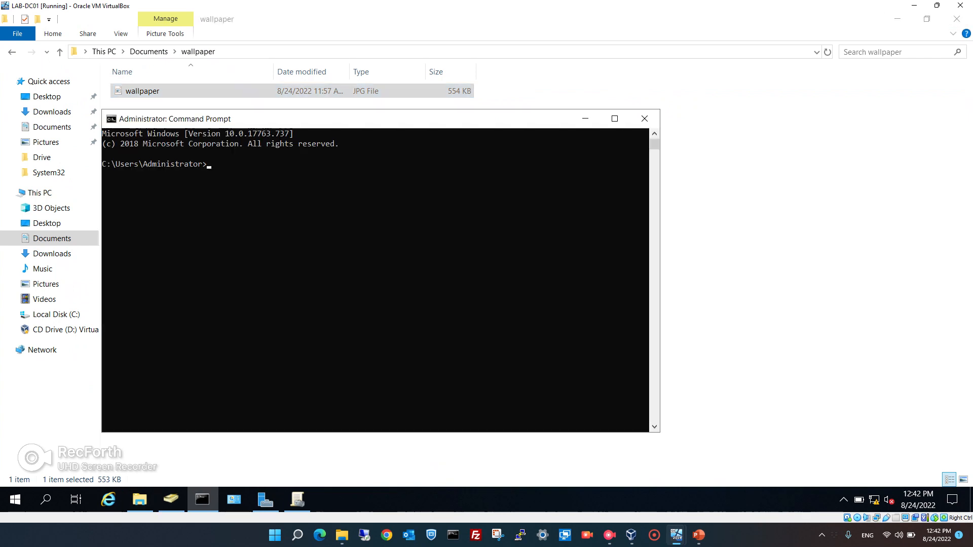
pyautogui.write('gpupdate')
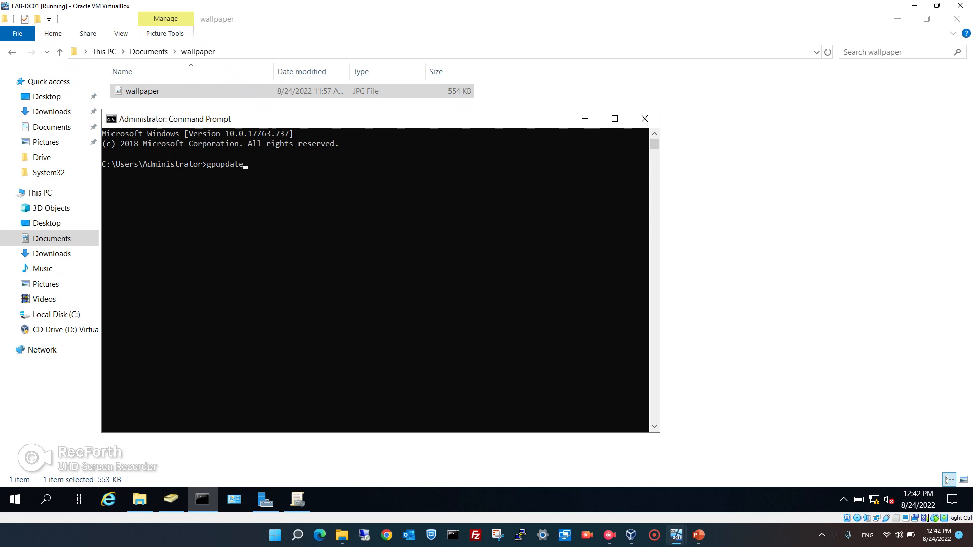
pyautogui.press('Return')
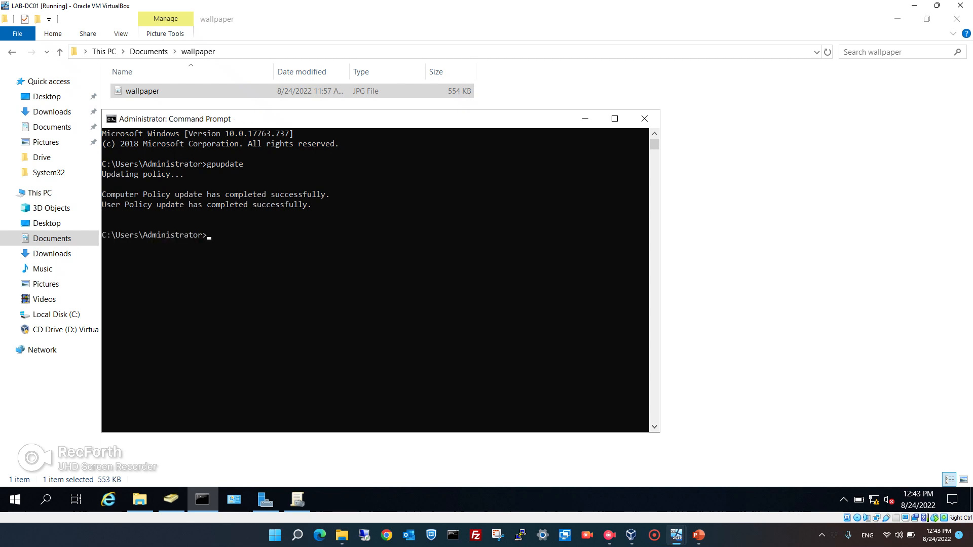
pyautogui.moveTo(677, 534)
pyautogui.click(730, 481)
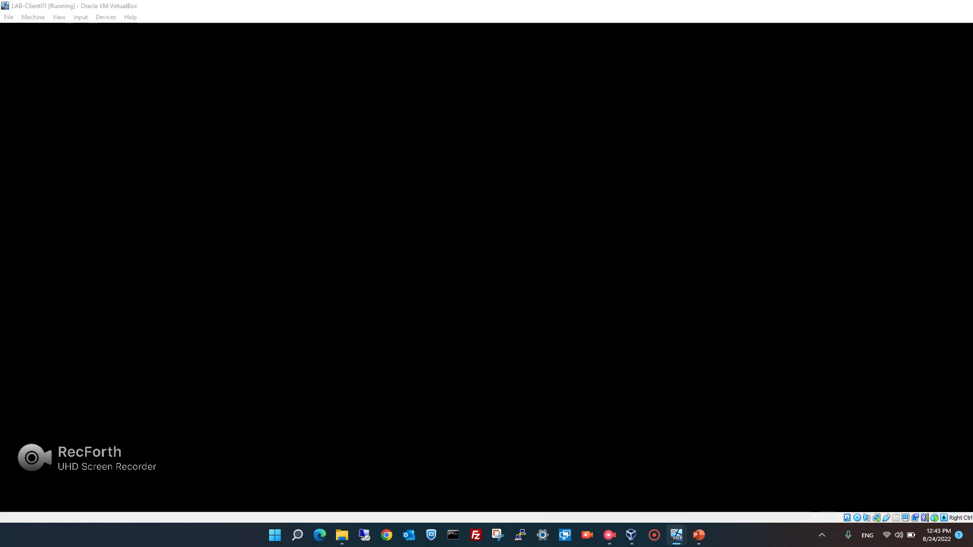
# Sign in to the Windows 11 client with the account password.
pyautogui.press('Return')
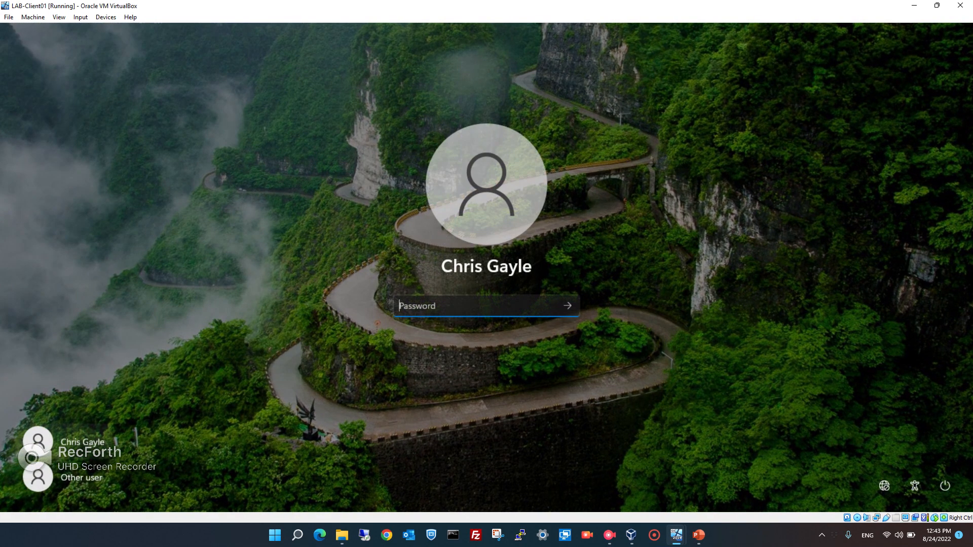
pyautogui.write('•••')
pyautogui.press('BackSpace')
pyautogui.press('BackSpace')
pyautogui.press('BackSpace')
pyautogui.write('•••••••••')
pyautogui.press('Return')
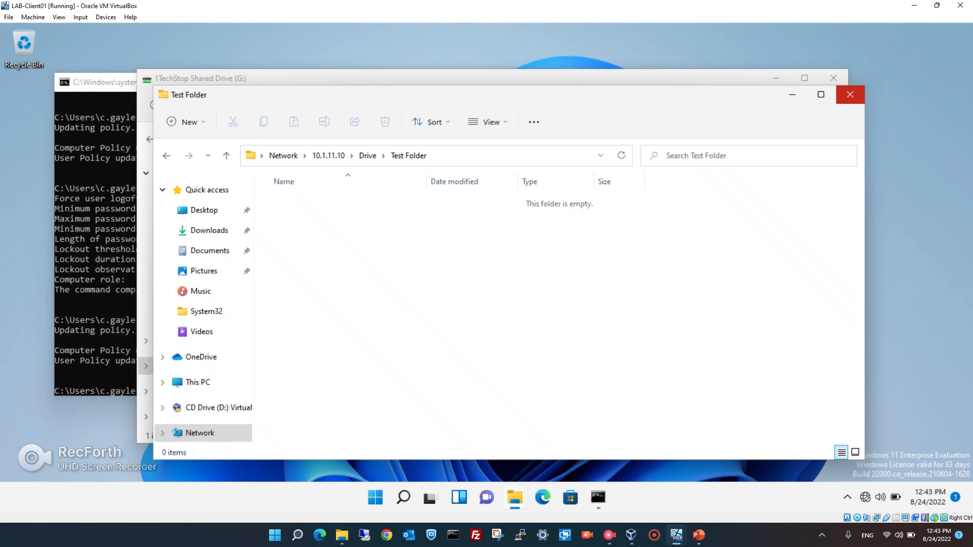
# Close the Test Folder and shared drive windows, refresh the desktop, and run gpupdate.
pyautogui.click(850, 94)
pyautogui.click(833, 78)
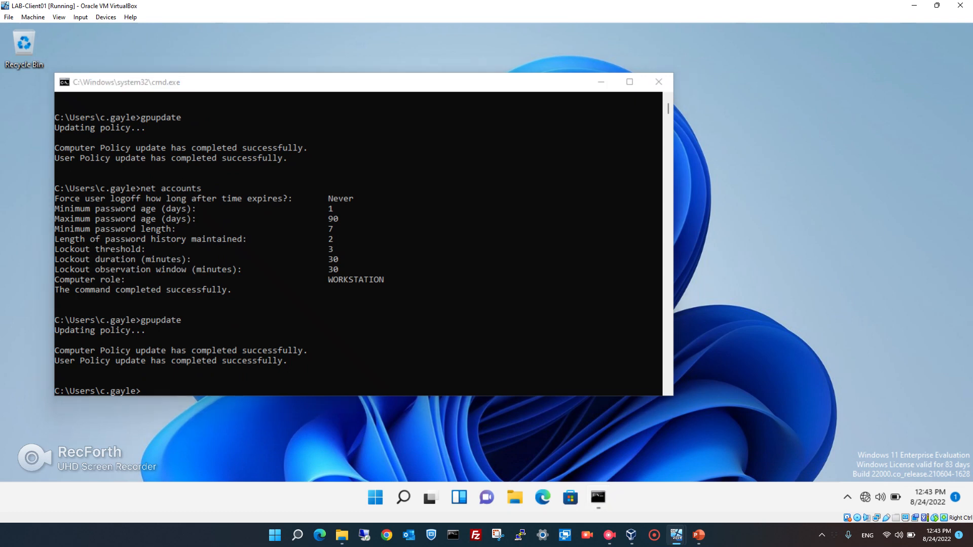
pyautogui.rightClick(778, 125)
pyautogui.click(679, 177)
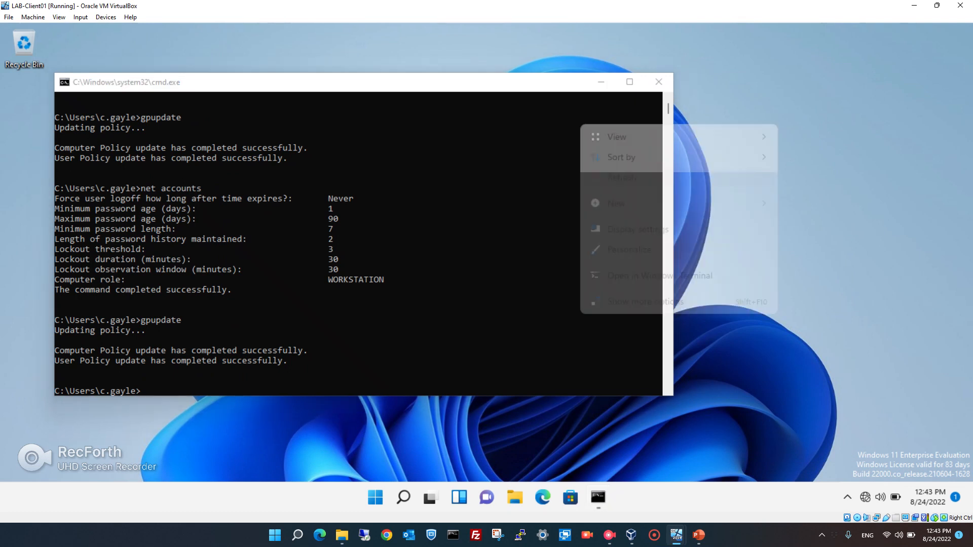
pyautogui.click(416, 254)
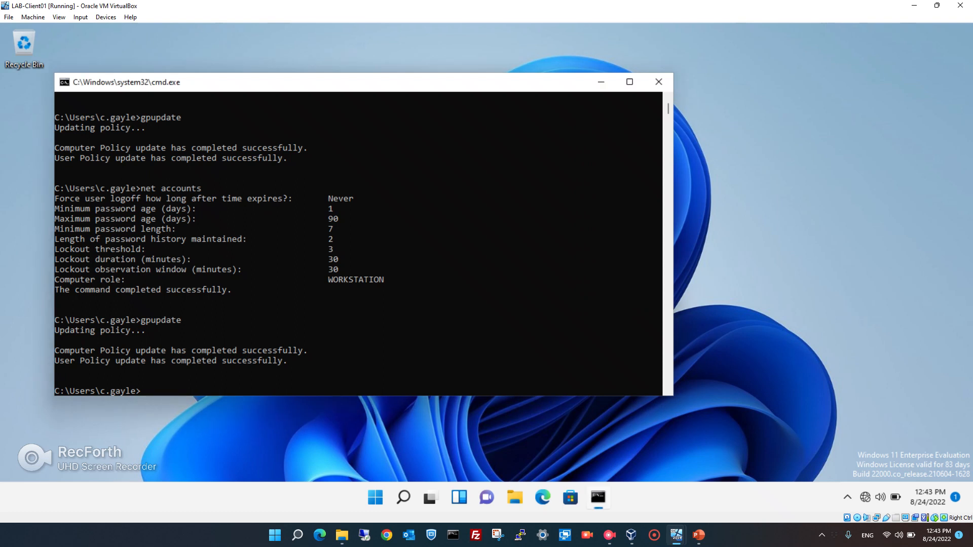
pyautogui.write('gpupdate')
pyautogui.press('Return')
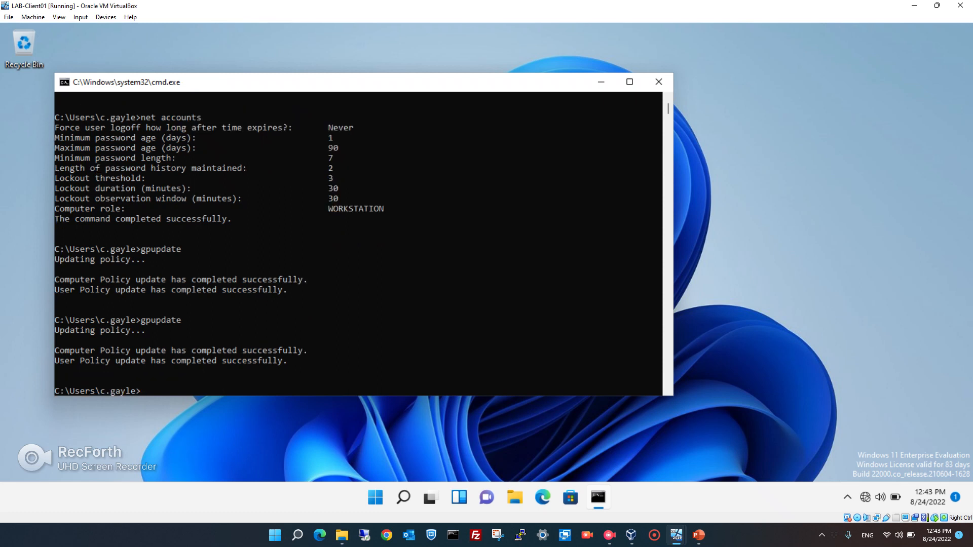
# Refresh the desktop and run gpupdate /force in Command Prompt.
pyautogui.rightClick(606, 431)
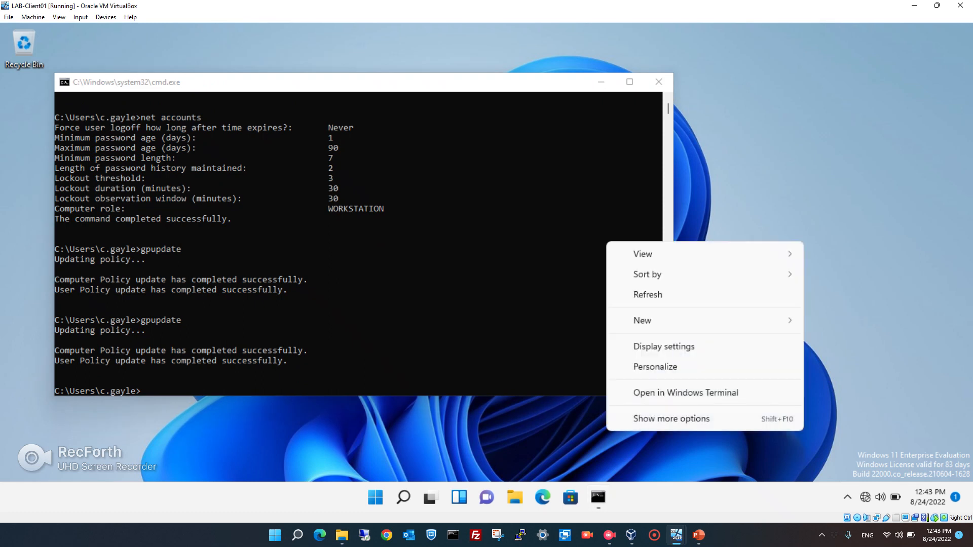
pyautogui.click(648, 294)
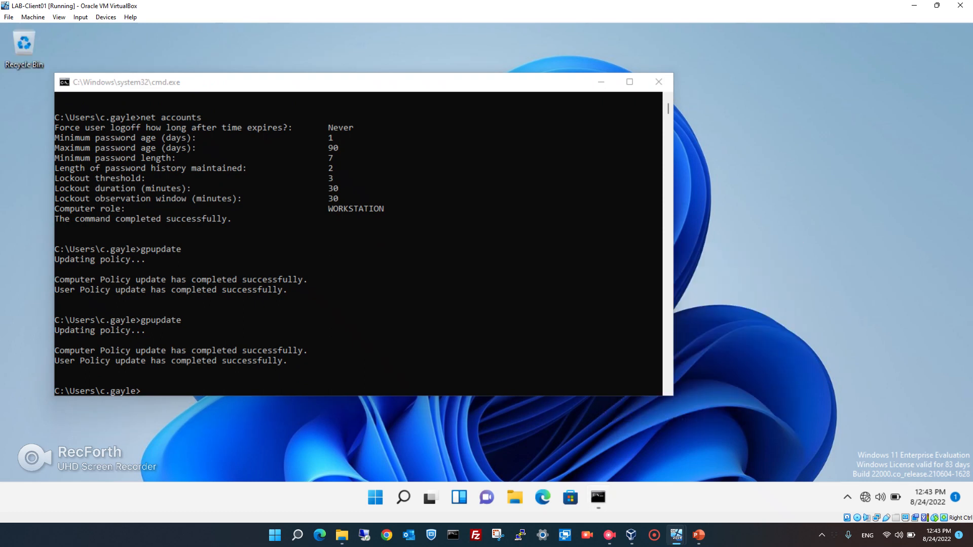
pyautogui.click(396, 284)
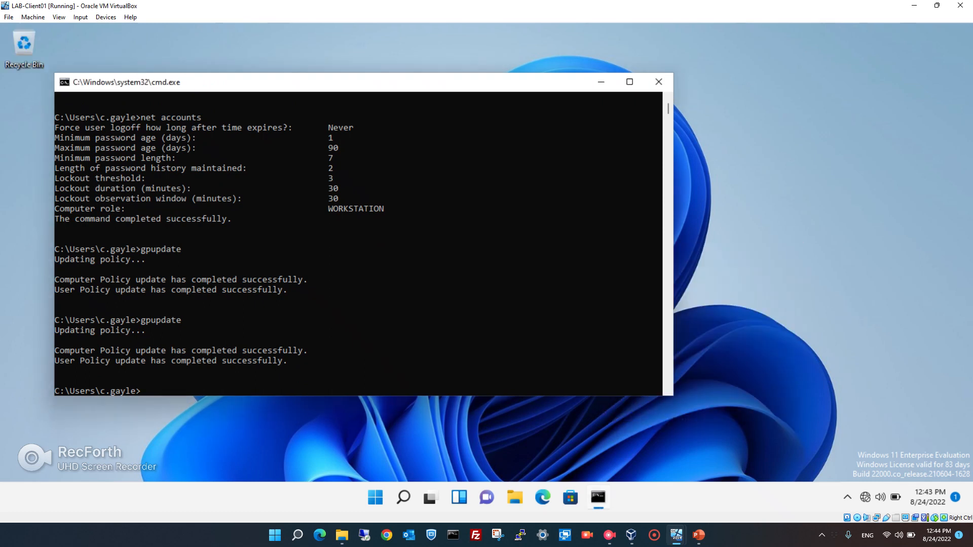
pyautogui.press('Up')
pyautogui.write('/force')
pyautogui.press('Return')
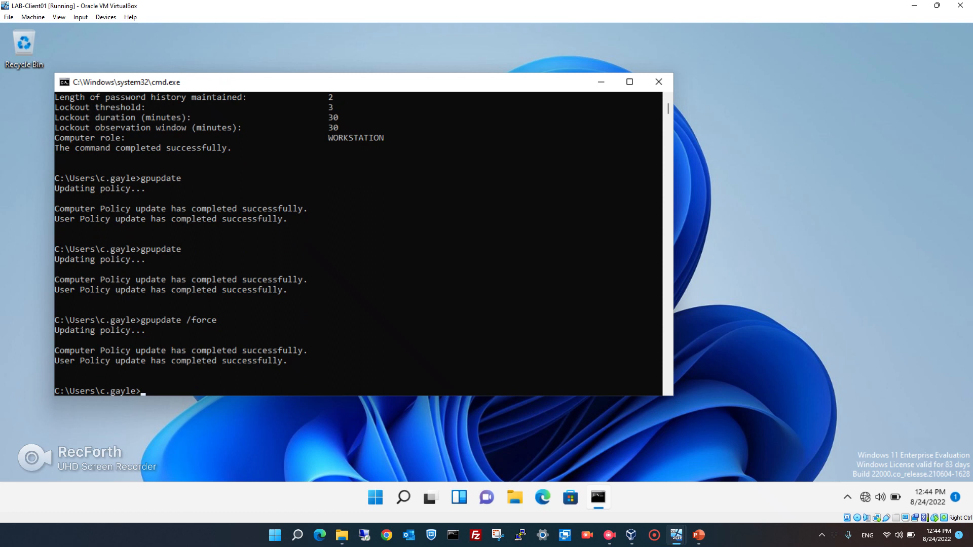
# Refresh the desktop again and sign out of the Windows session.
pyautogui.rightClick(733, 126)
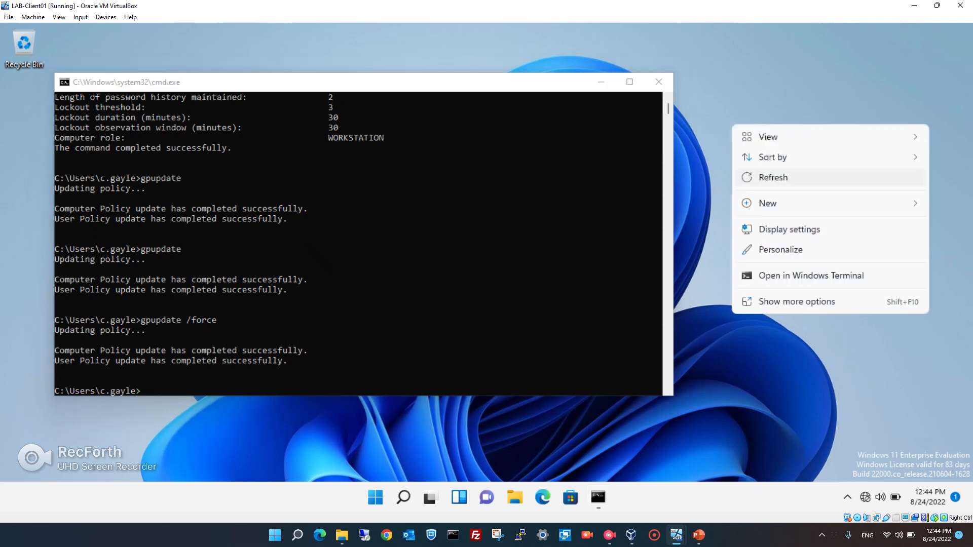
pyautogui.click(773, 177)
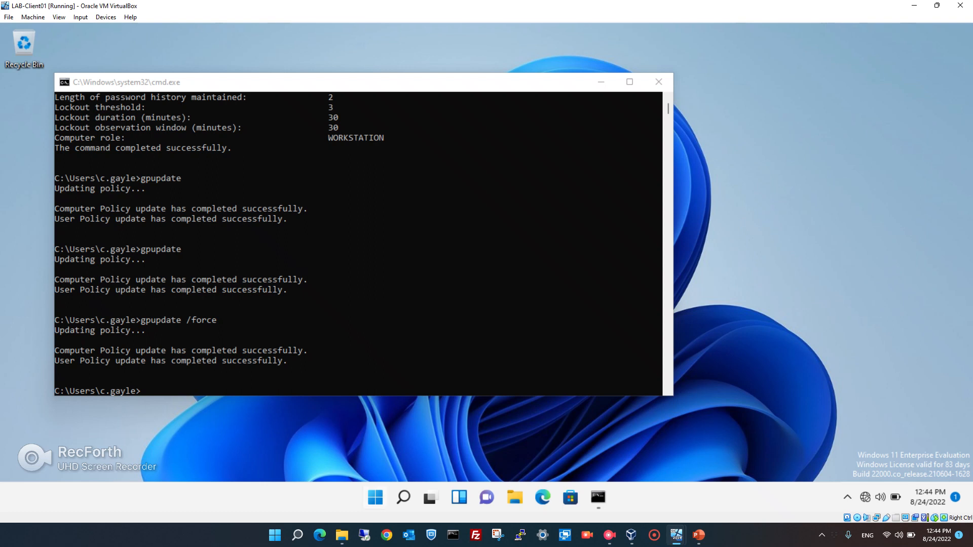
pyautogui.rightClick(376, 497)
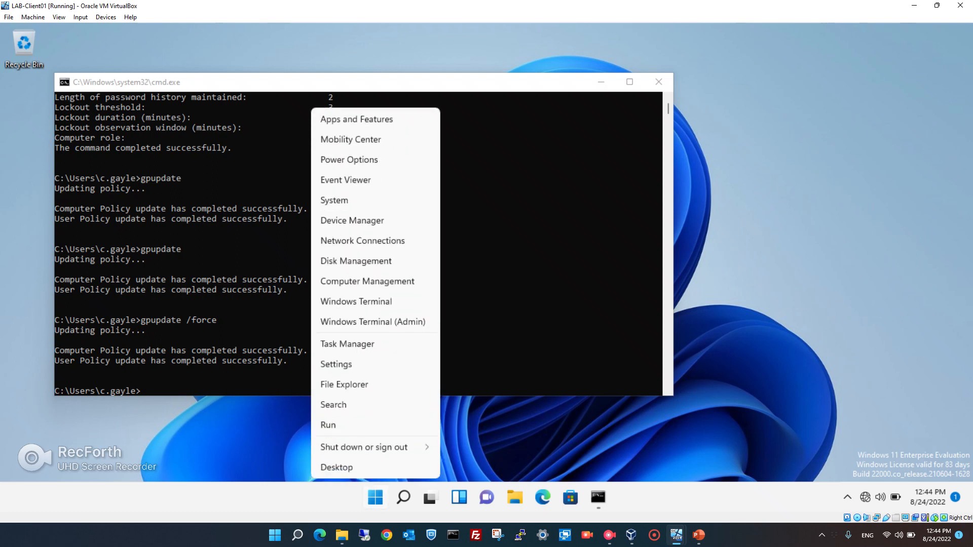
pyautogui.moveTo(364, 447)
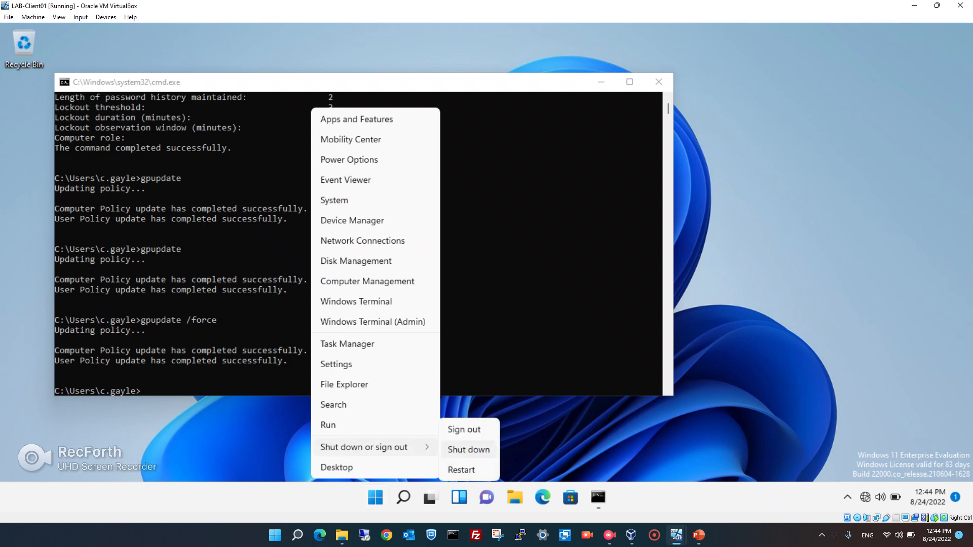
pyautogui.click(463, 429)
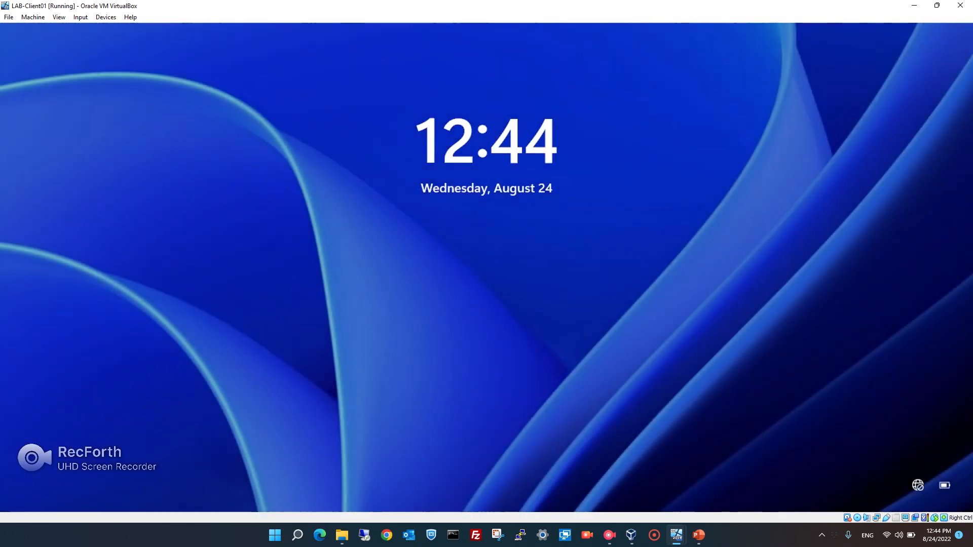
# Dismiss the lock screen and enter the account password to sign in.
pyautogui.press('Return')
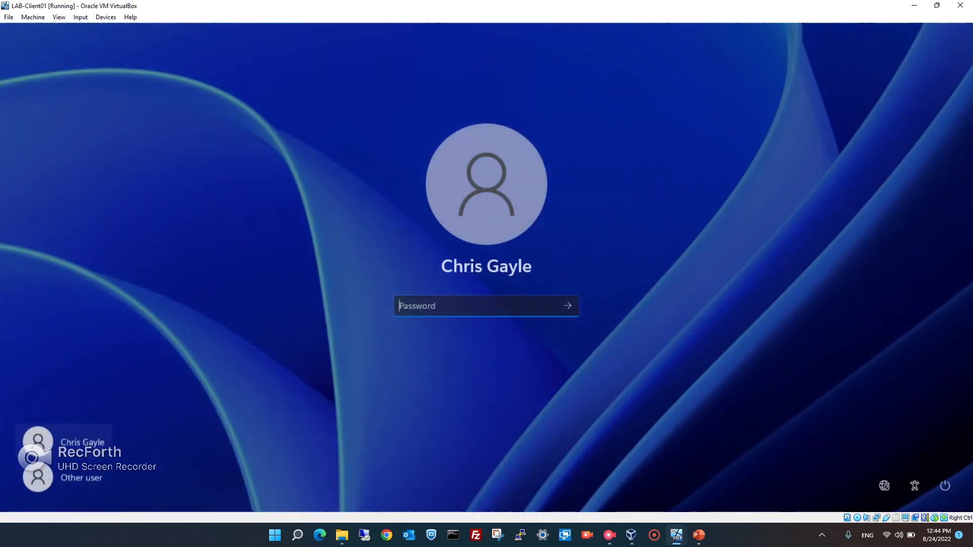
pyautogui.write('*****')
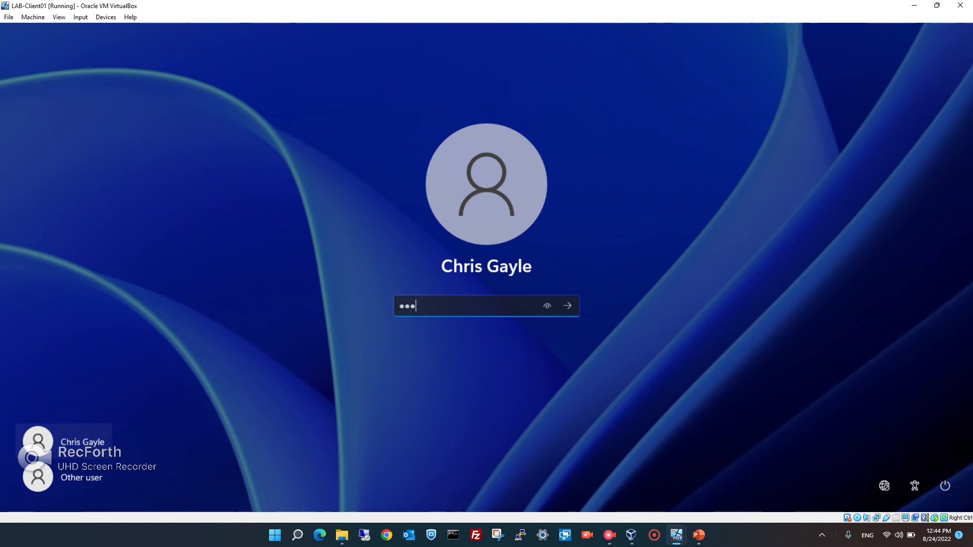
pyautogui.write('****')
pyautogui.press('Return')
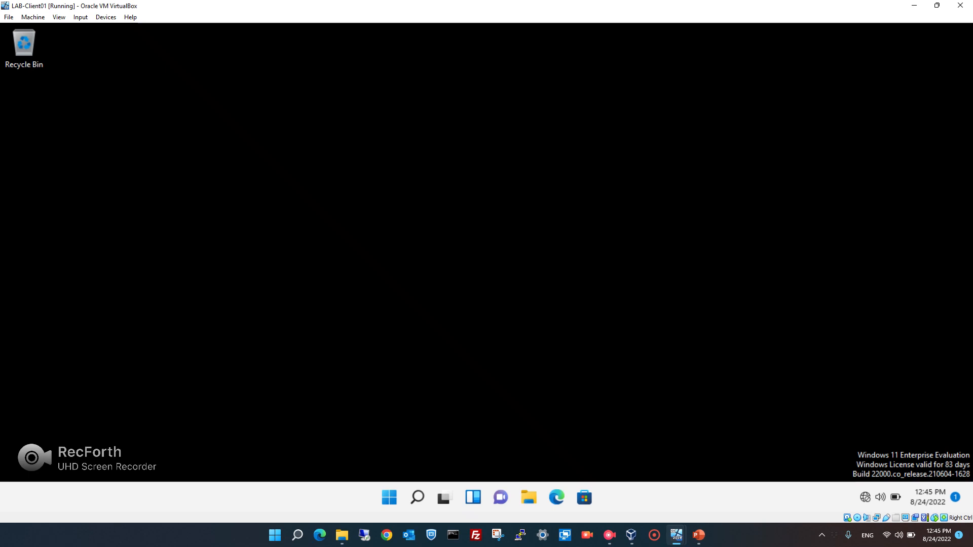
# Refresh the desktop and open Local Disk (C:) from This PC in File Explorer.
pyautogui.rightClick(514, 192)
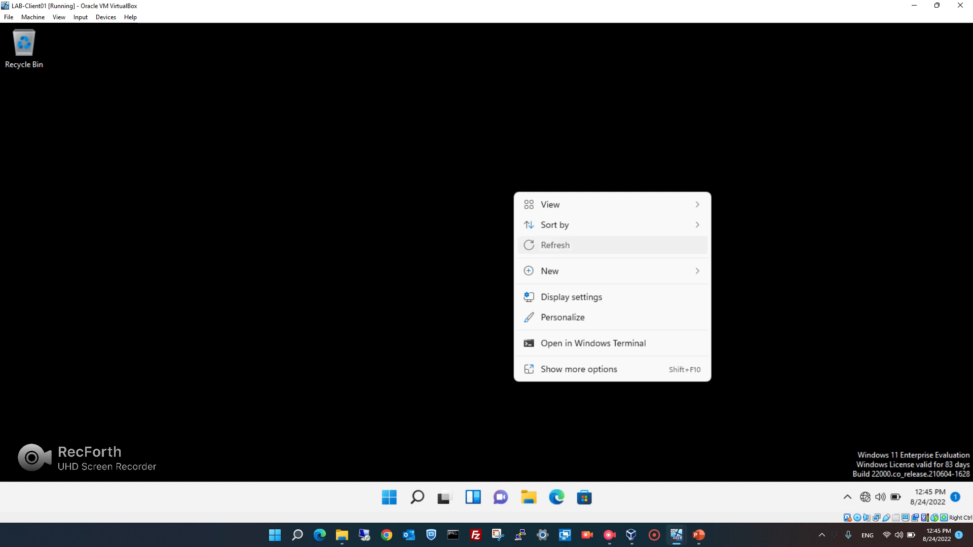
pyautogui.click(555, 245)
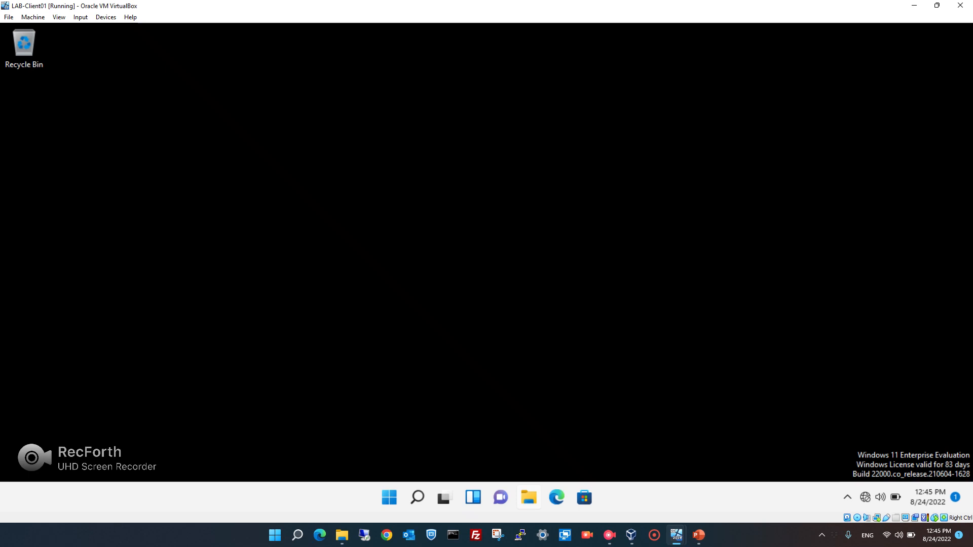
pyautogui.click(529, 498)
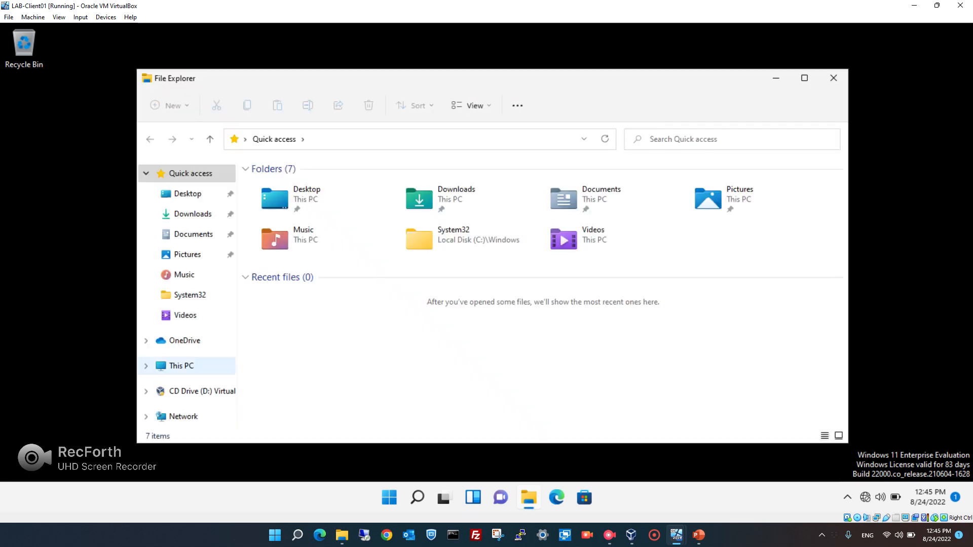
pyautogui.click(181, 365)
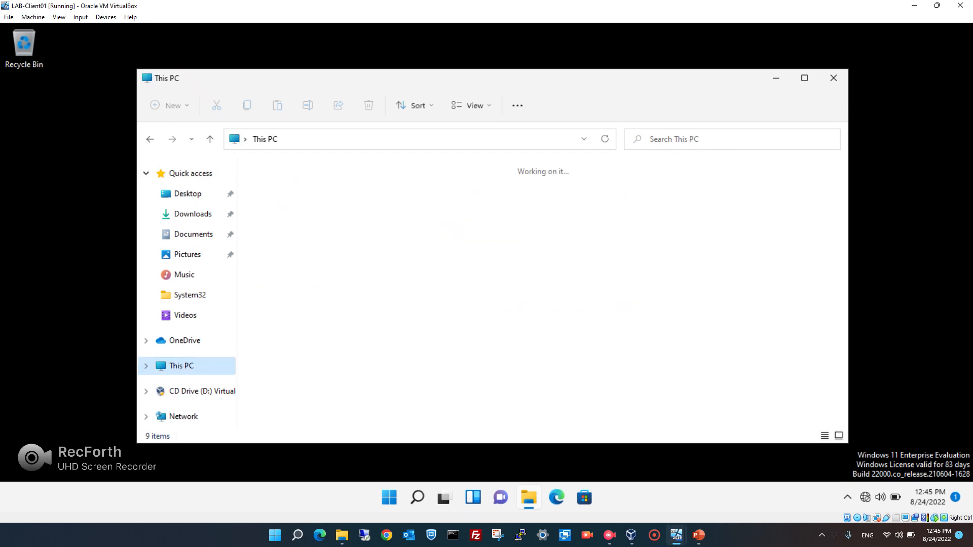
pyautogui.doubleClick(304, 282)
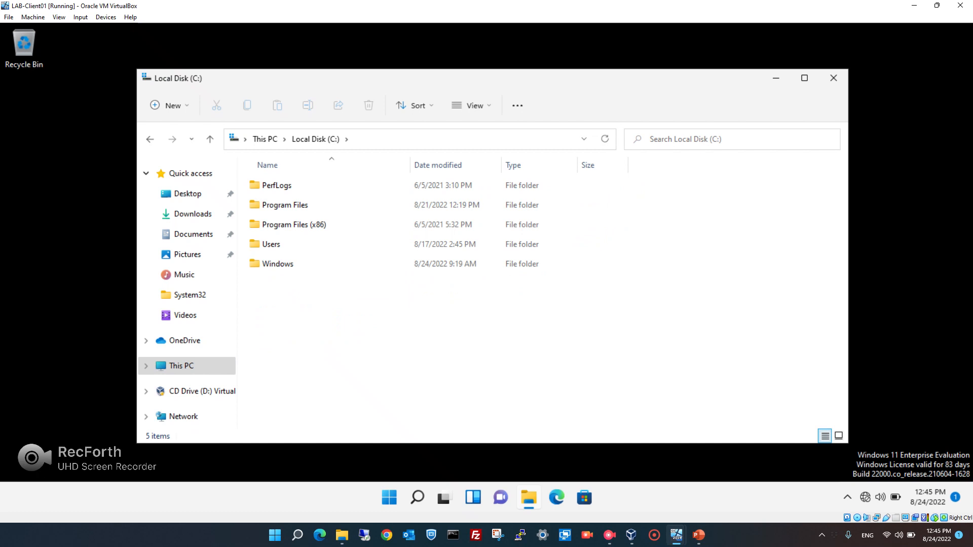
# Browse Users > Public > Public Pictures, find it empty, and return to Public.
pyautogui.click(284, 244)
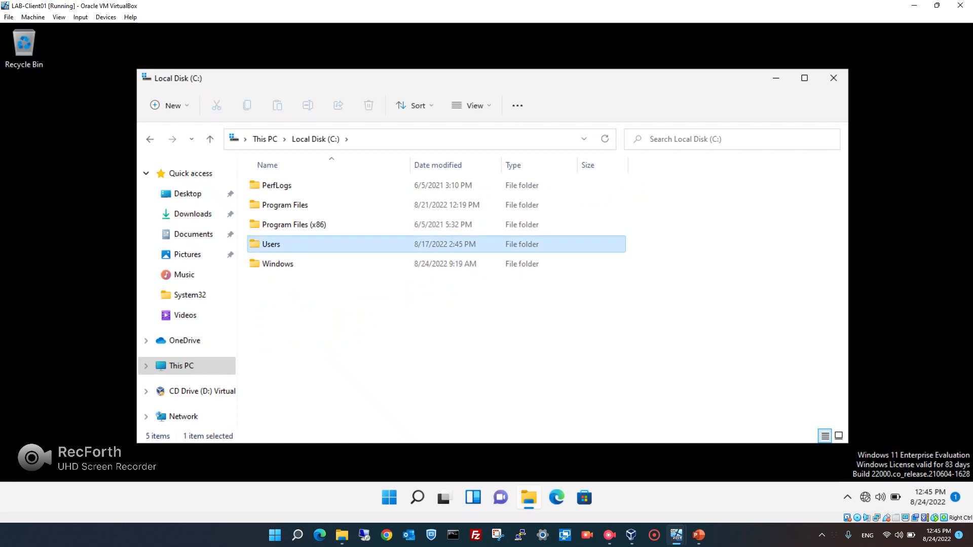
pyautogui.doubleClick(284, 245)
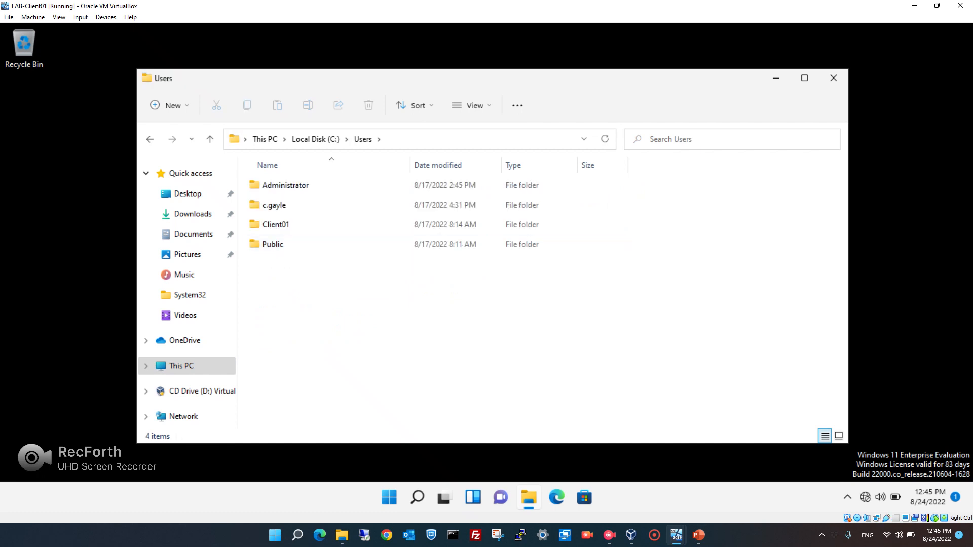
pyautogui.click(284, 245)
pyautogui.doubleClick(283, 244)
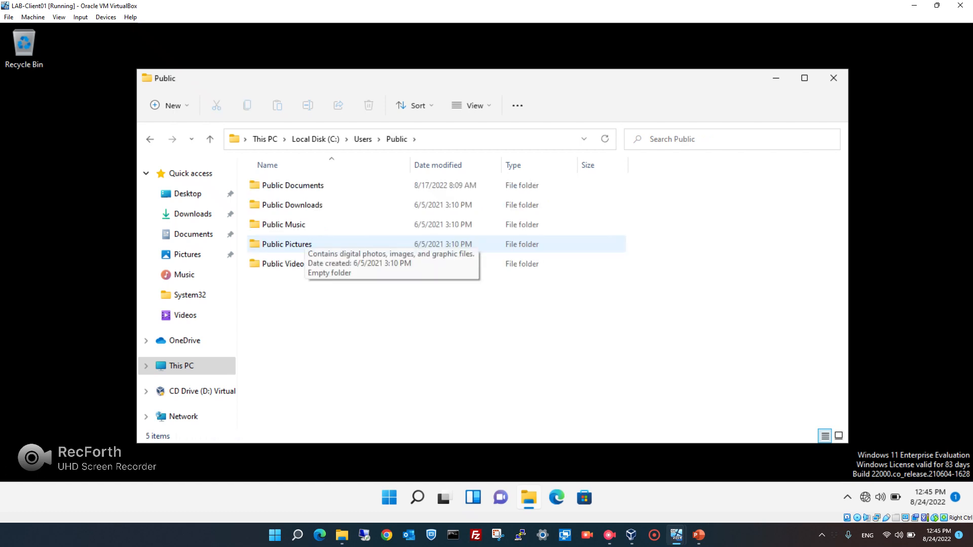
pyautogui.click(304, 243)
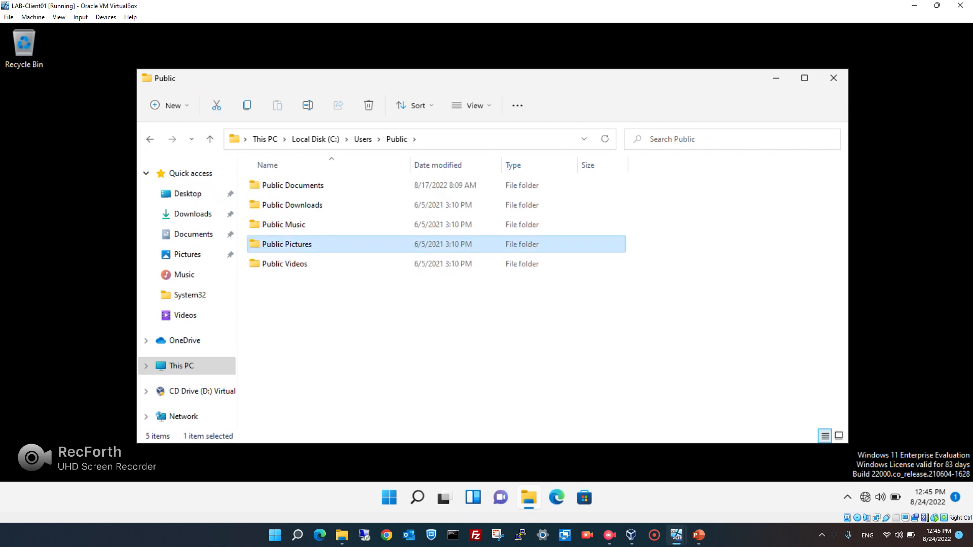
pyautogui.doubleClick(304, 243)
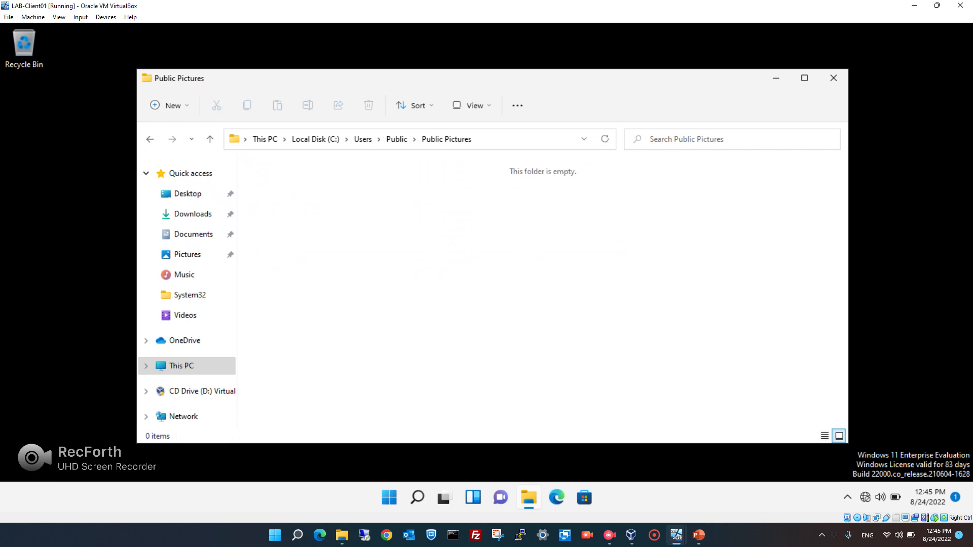
pyautogui.click(150, 139)
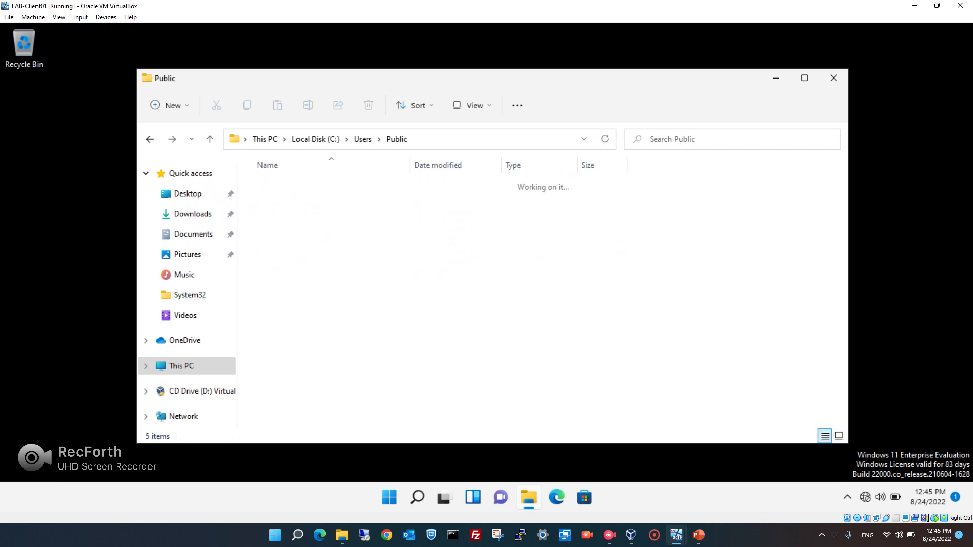
pyautogui.click(150, 139)
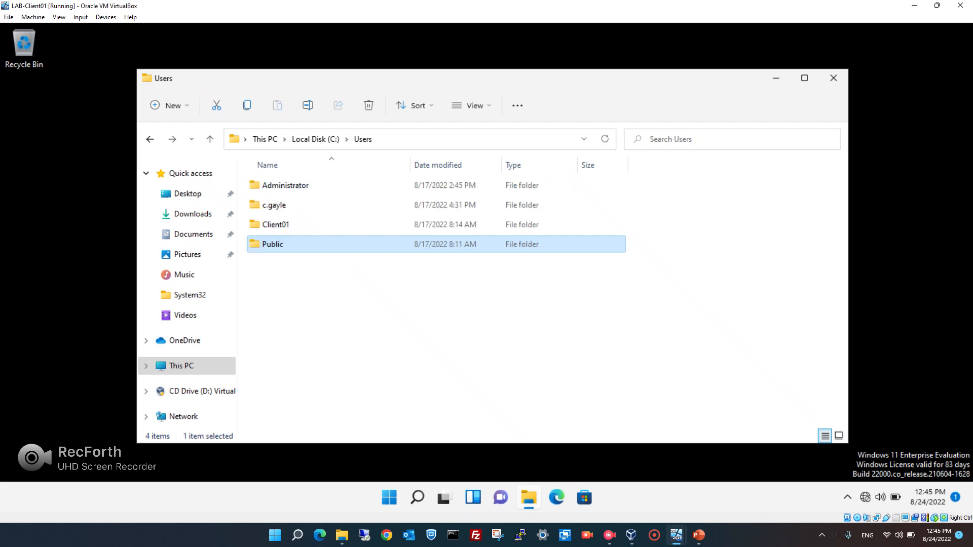
pyautogui.doubleClick(282, 244)
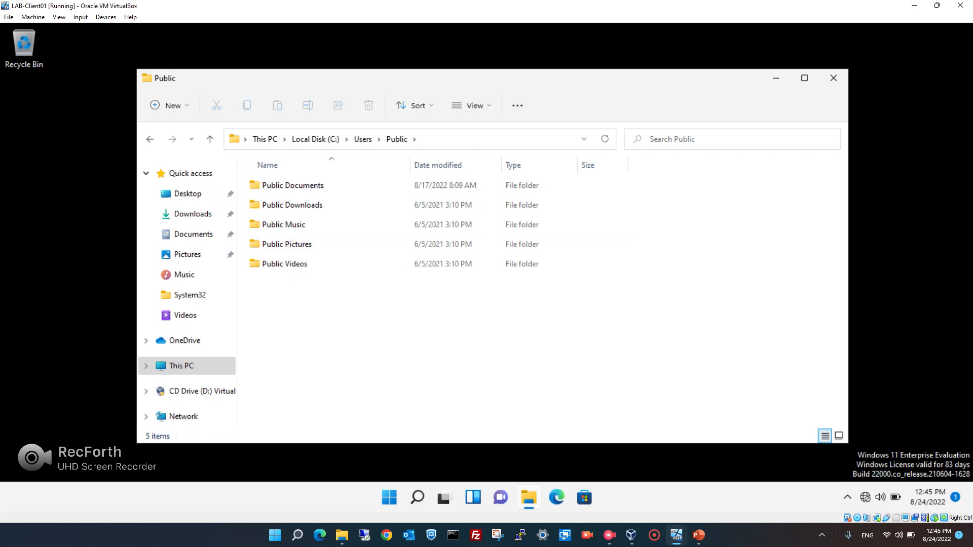
# On LAB-DC01, open the Wallpaper GPO for editing in Group Policy Management.
pyautogui.moveTo(676, 535)
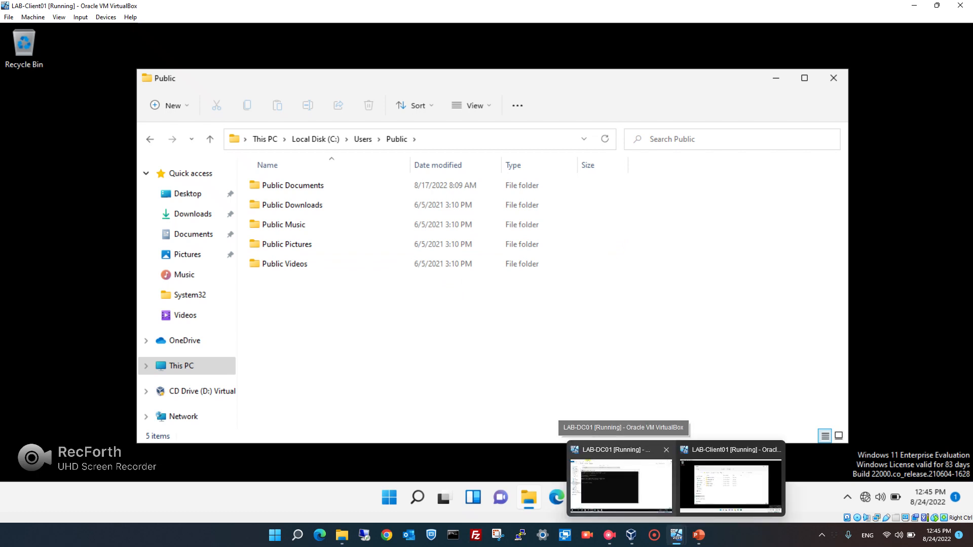
pyautogui.click(621, 483)
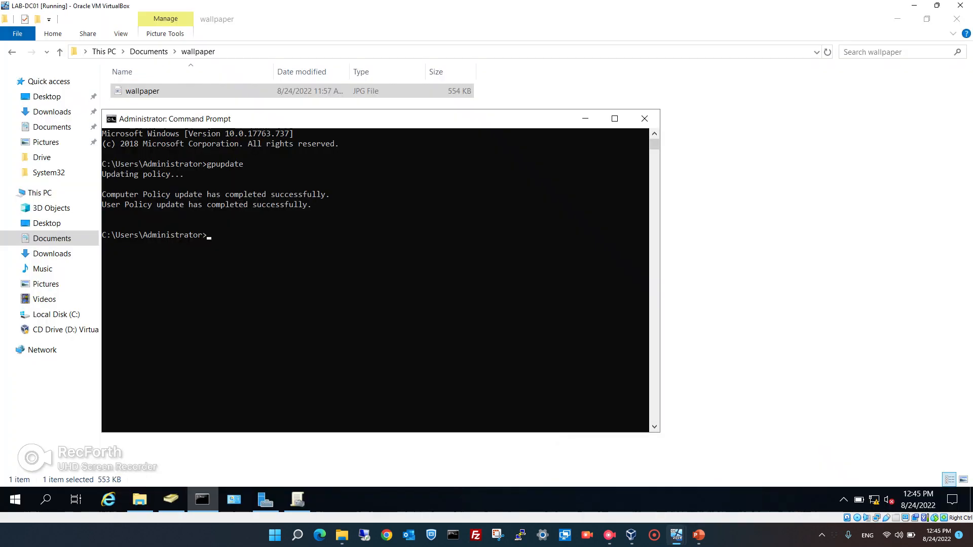
pyautogui.click(298, 499)
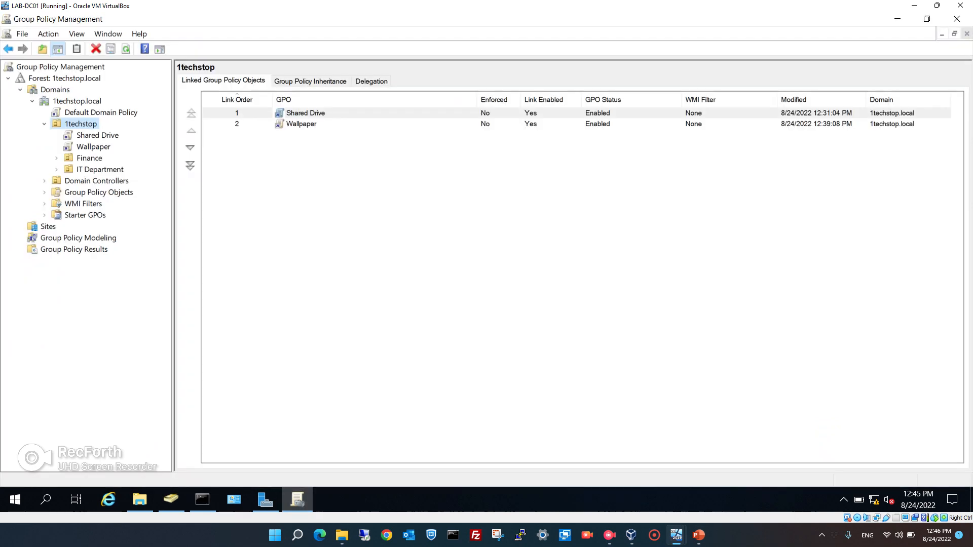
pyautogui.click(93, 146)
pyautogui.rightClick(104, 148)
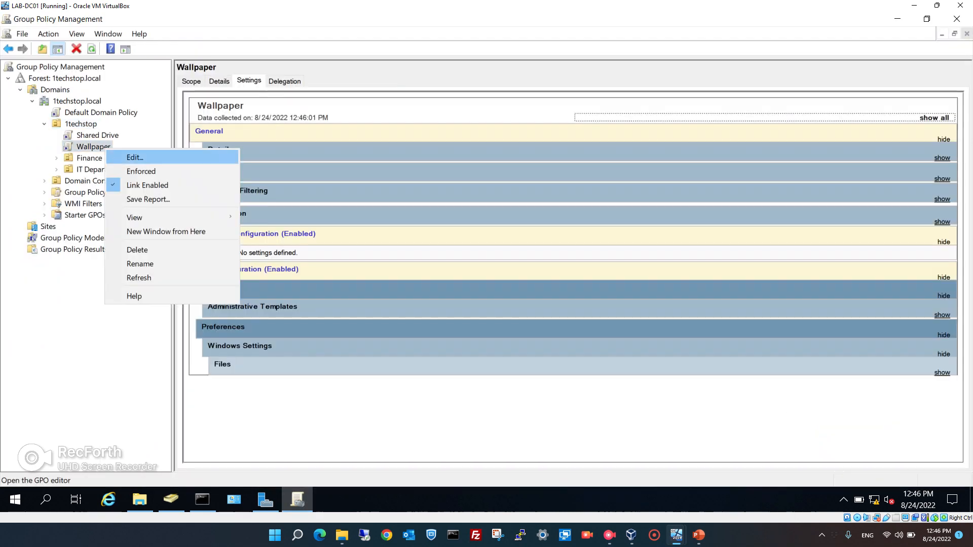
pyautogui.click(135, 158)
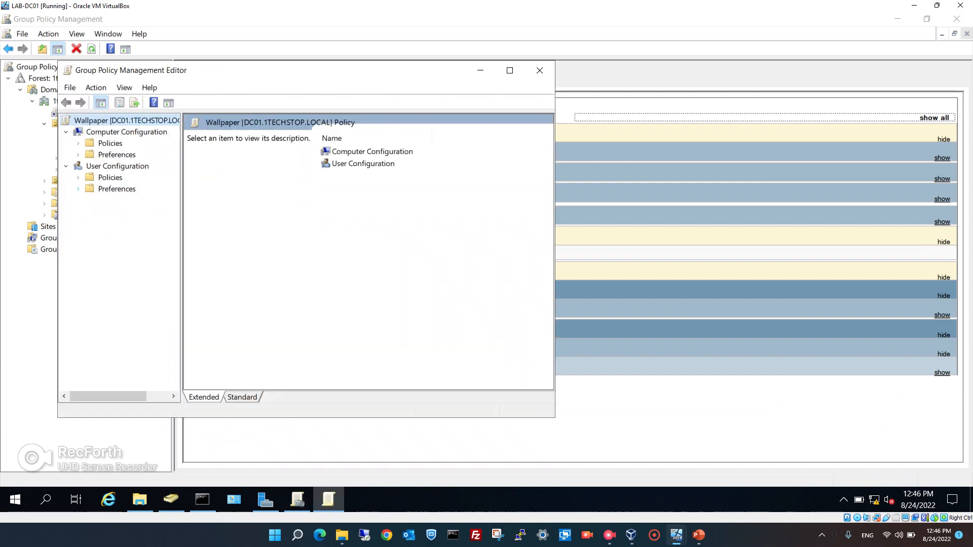
# Insert 'Public' before Pictures in the wallpaper.jpg item's destination path and apply.
pyautogui.click(78, 189)
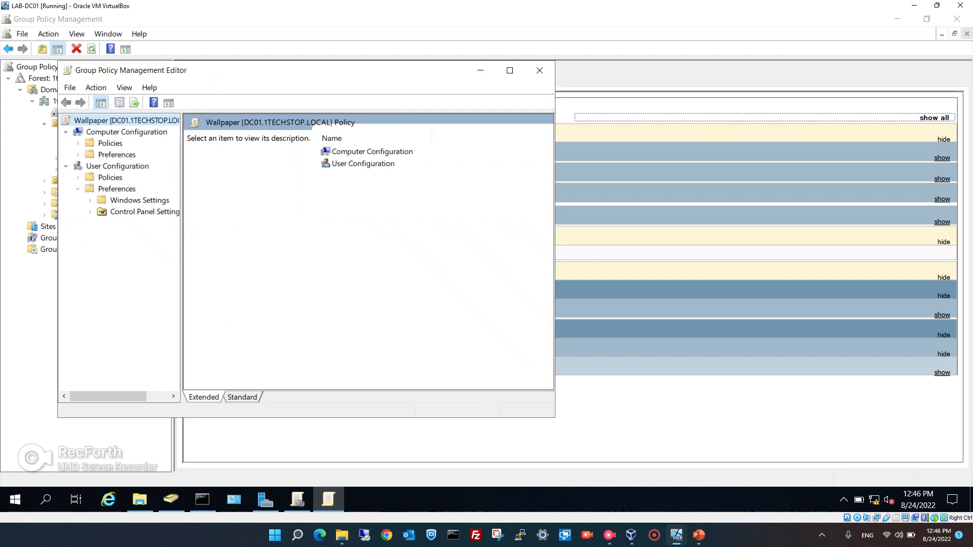
pyautogui.click(91, 201)
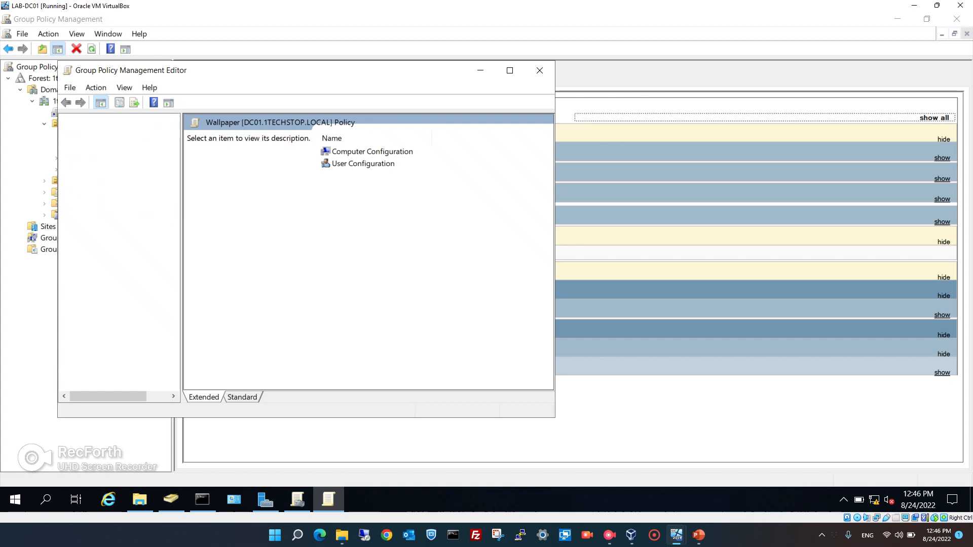
pyautogui.click(129, 246)
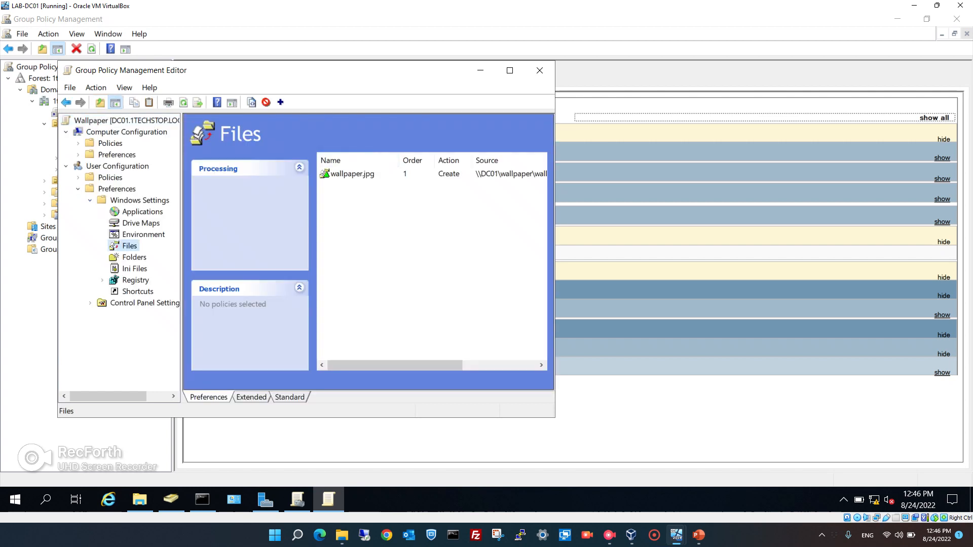
pyautogui.rightClick(339, 174)
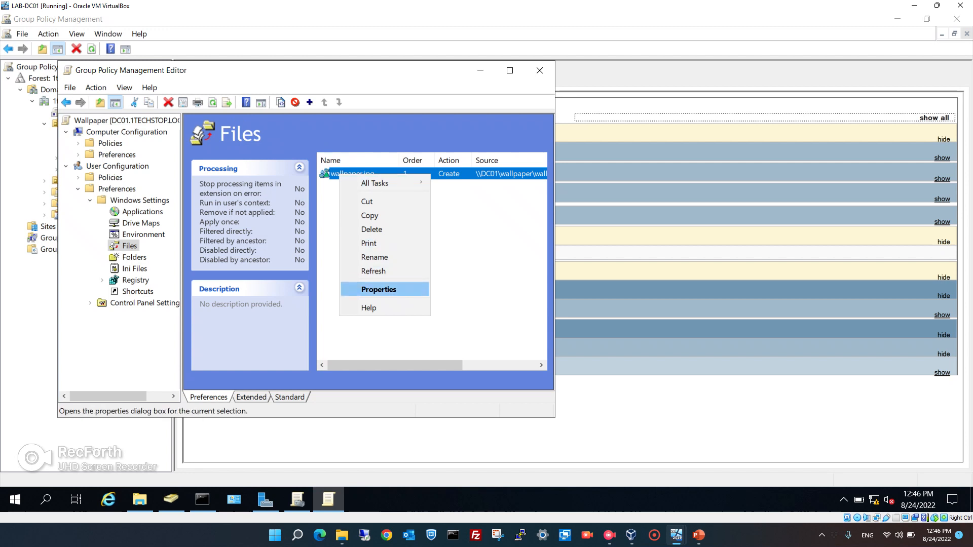
pyautogui.click(379, 289)
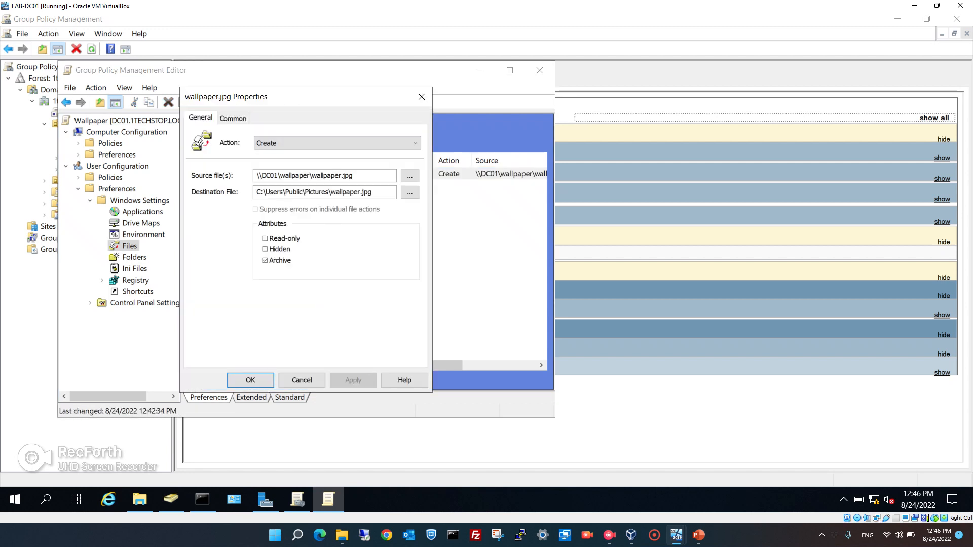
pyautogui.click(305, 192)
pyautogui.write('Public')
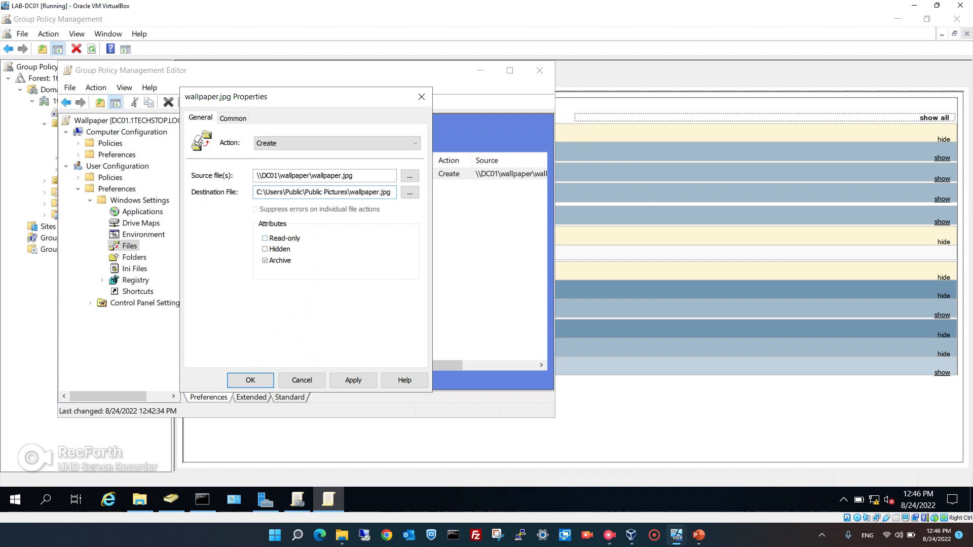
pyautogui.click(353, 380)
pyautogui.click(251, 380)
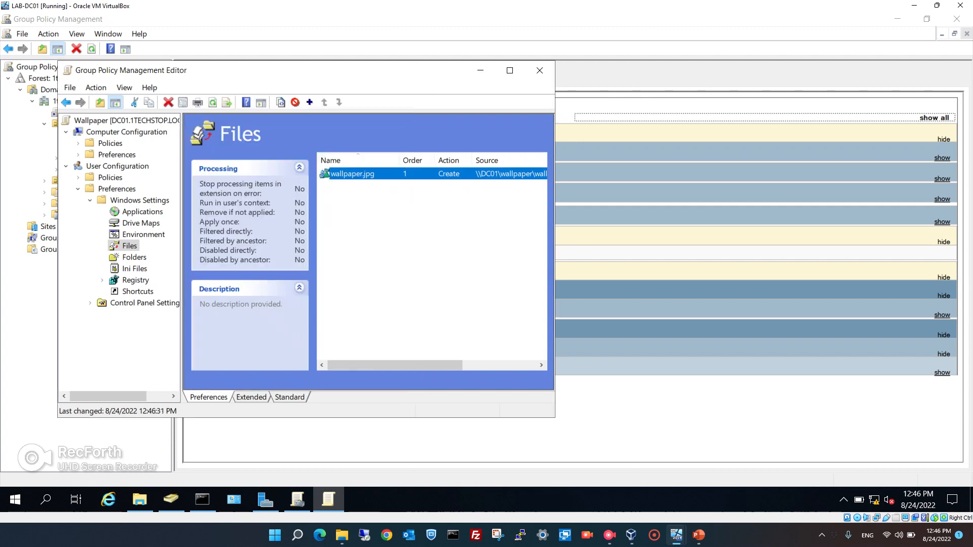
# Close the editor and rerun gpupdate in DC01's Command Prompt.
pyautogui.click(539, 70)
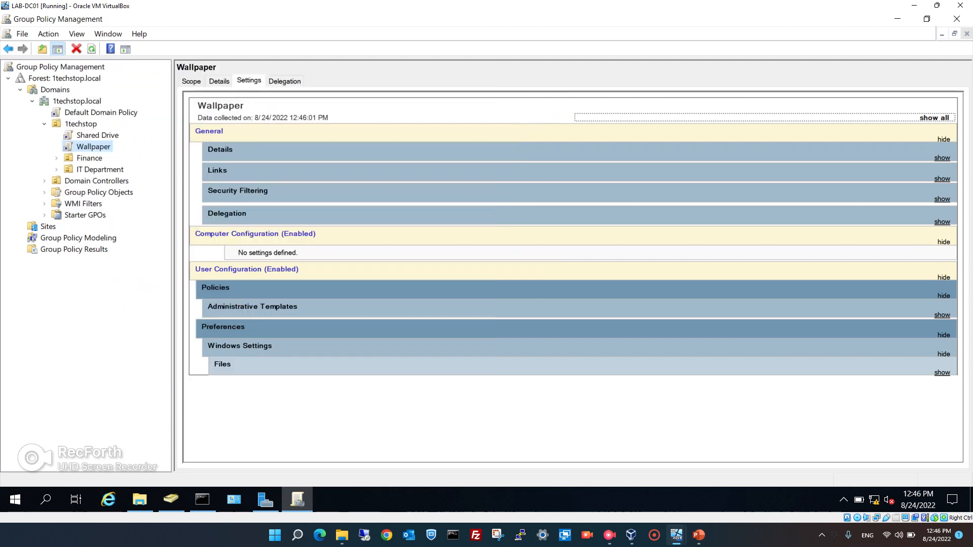
pyautogui.click(202, 499)
pyautogui.press('Up')
pyautogui.press('Return')
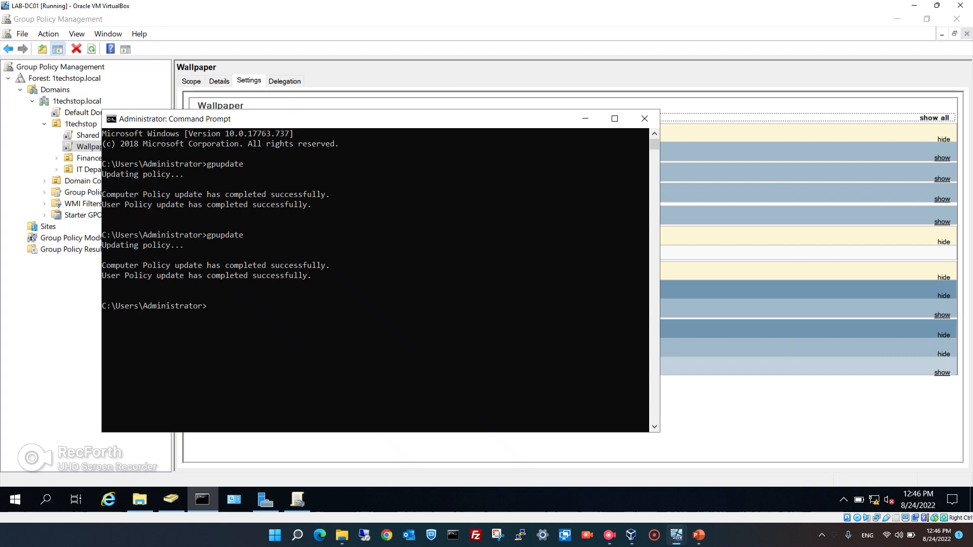
# On the client, launch cmd from the Run box and run gpupdate /force.
pyautogui.moveTo(677, 534)
pyautogui.click(732, 478)
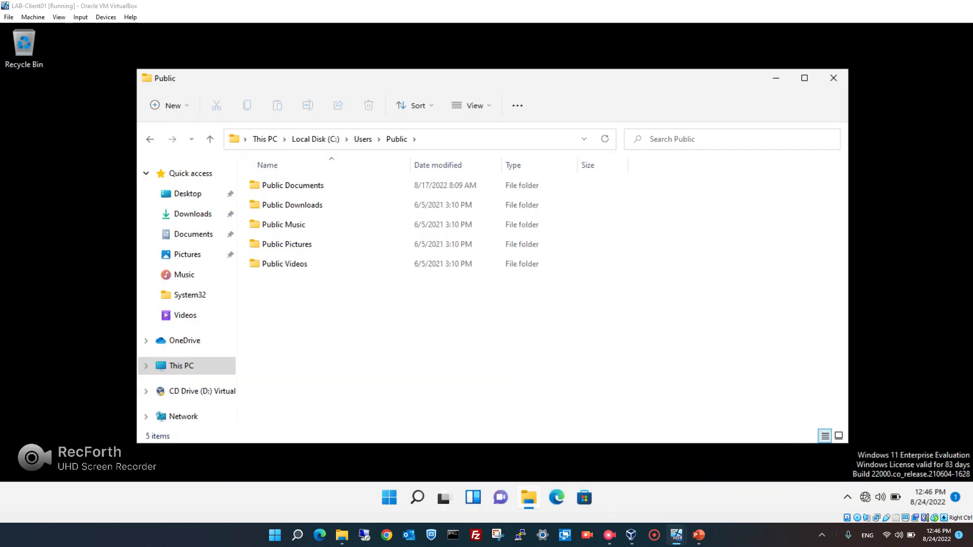
pyautogui.press('super+r')
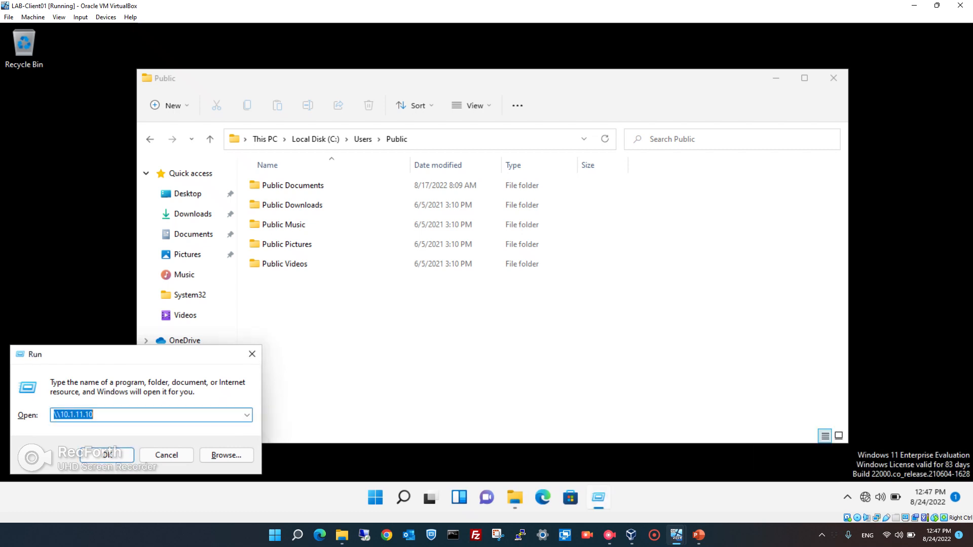
pyautogui.write('cmd')
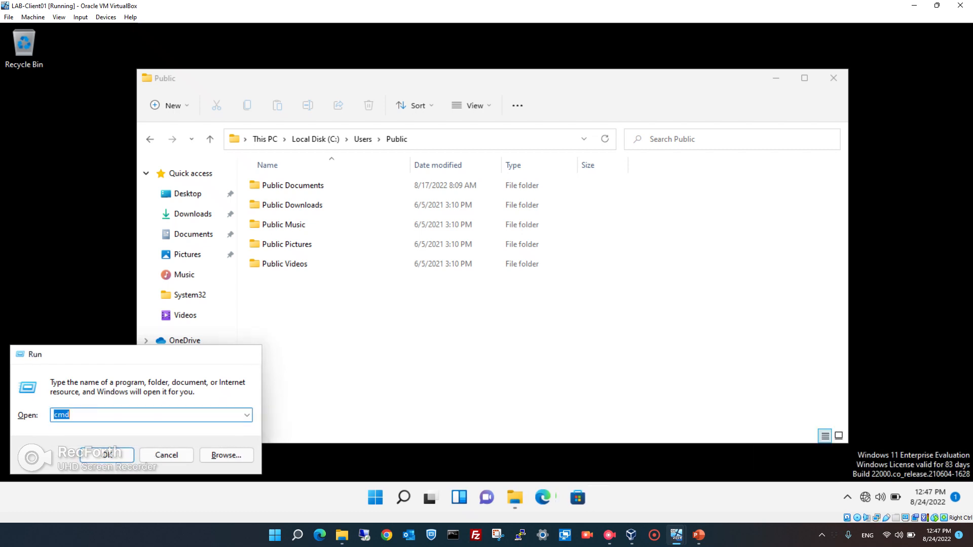
pyautogui.press('Return')
pyautogui.write('gpupdate')
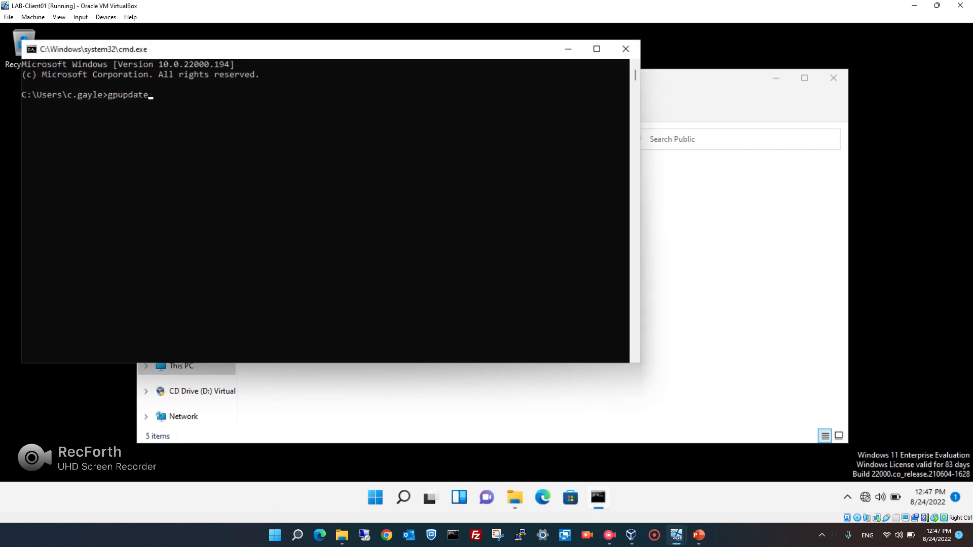
pyautogui.write(' /force')
pyautogui.press('Return')
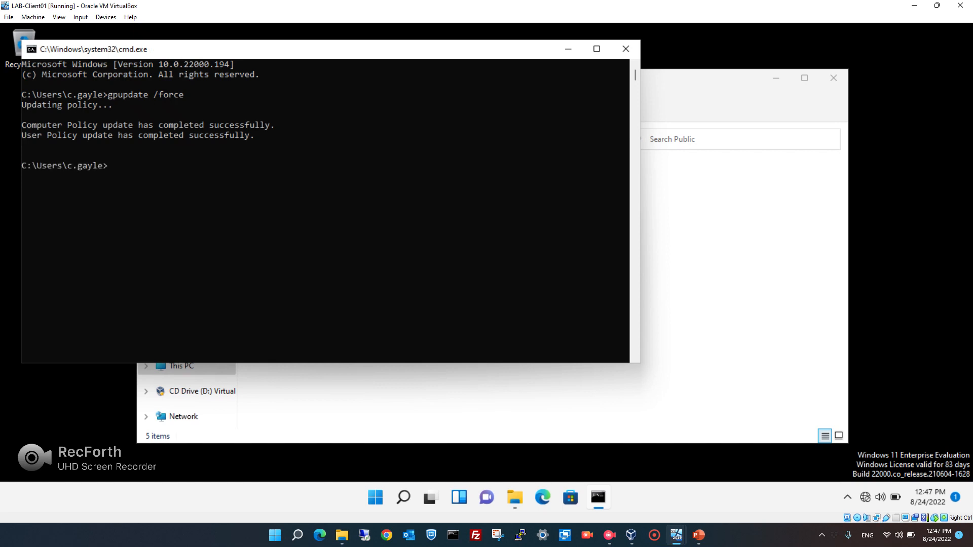
# Open Public Pictures to confirm it's still empty, then sign out.
pyautogui.hotkey('alt', 'Tab')
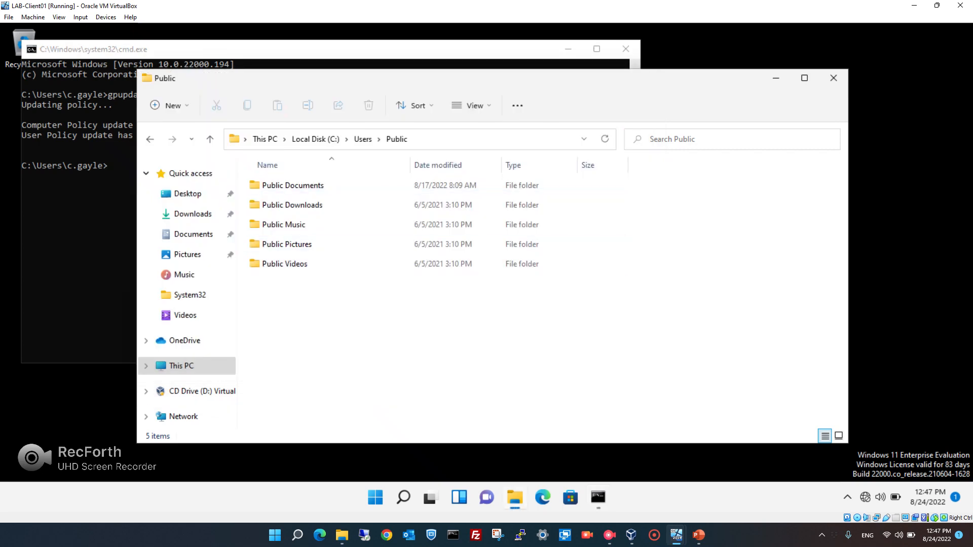
pyautogui.click(314, 244)
pyautogui.press('Return')
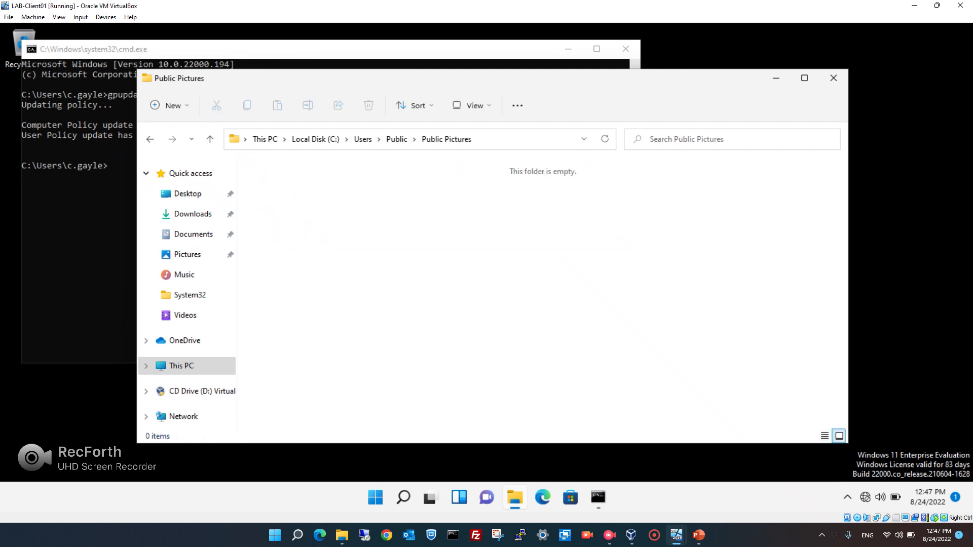
pyautogui.rightClick(375, 497)
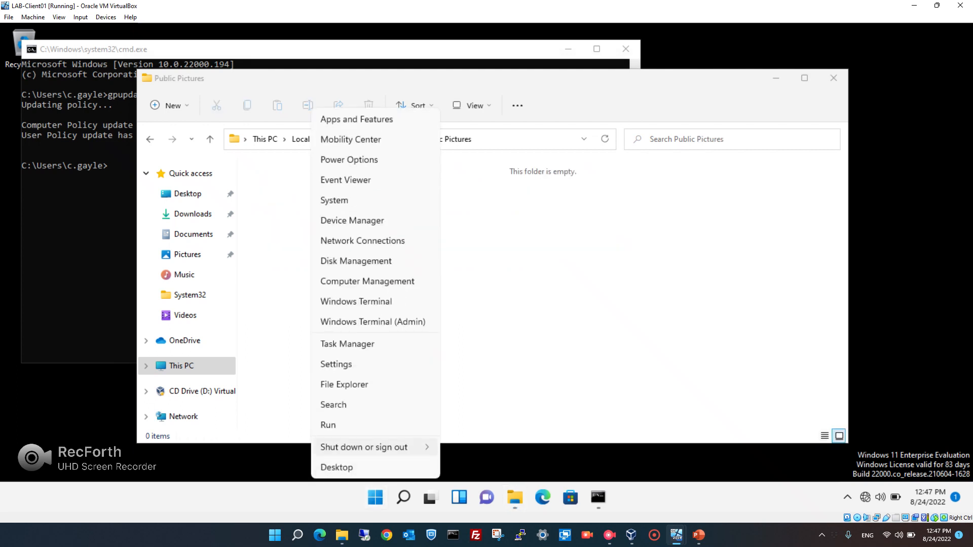
pyautogui.moveTo(375, 447)
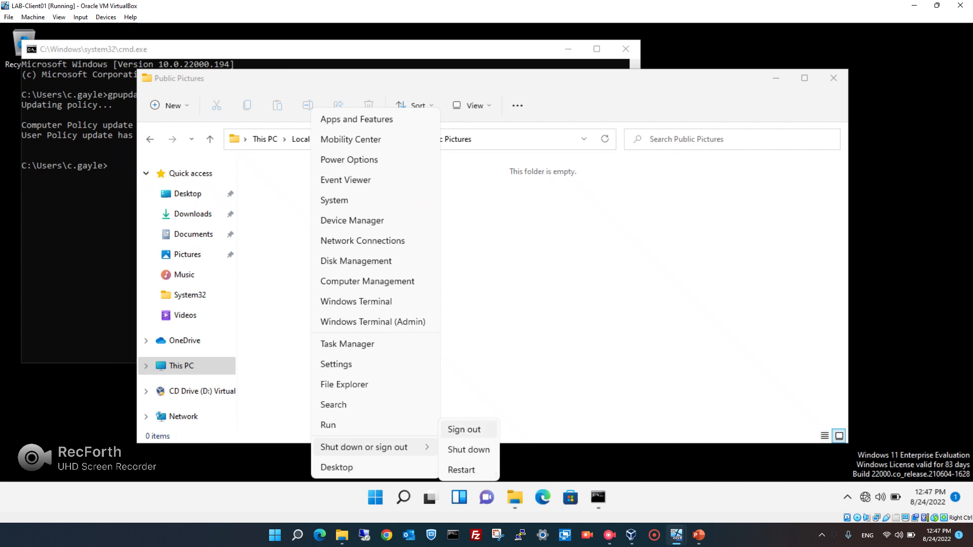
pyautogui.click(464, 430)
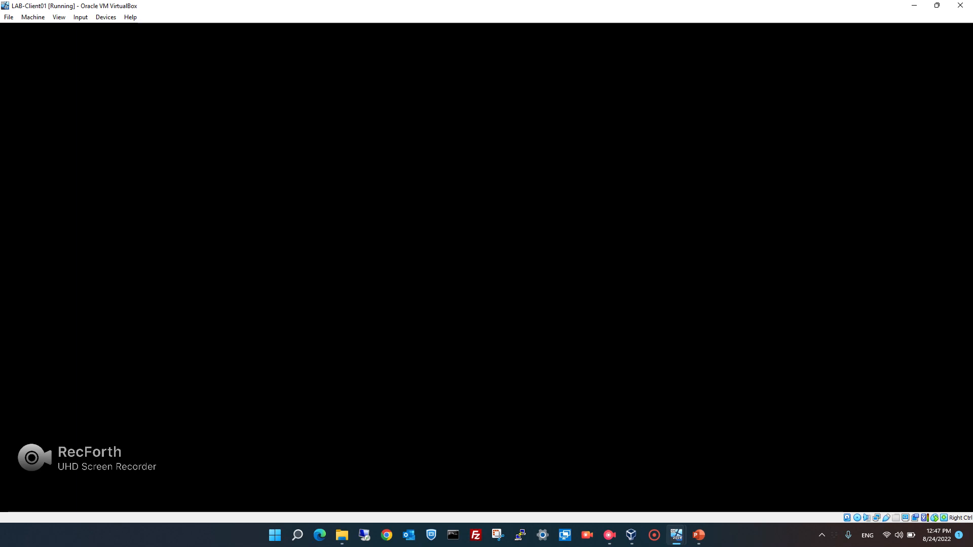
# Sign back in with the account password and confirm the 1TECHSTOP Learning Technology wallpaper appears.
pyautogui.press('Return')
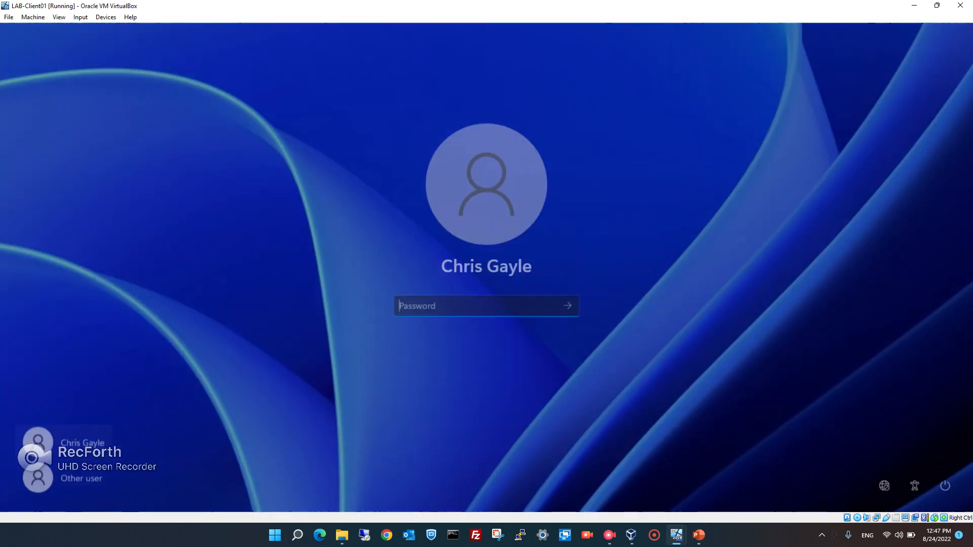
pyautogui.write('•••••••••')
pyautogui.press('Return')
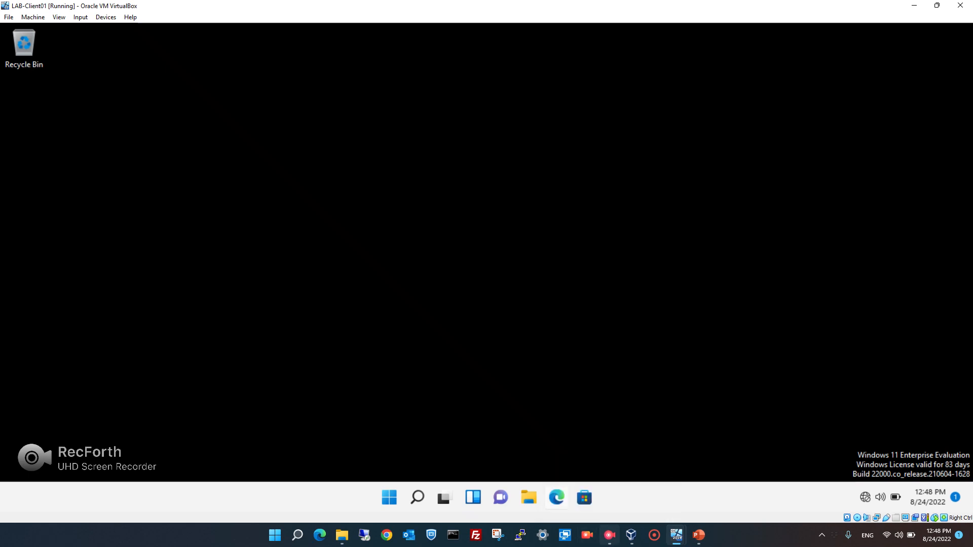
pyautogui.click(609, 535)
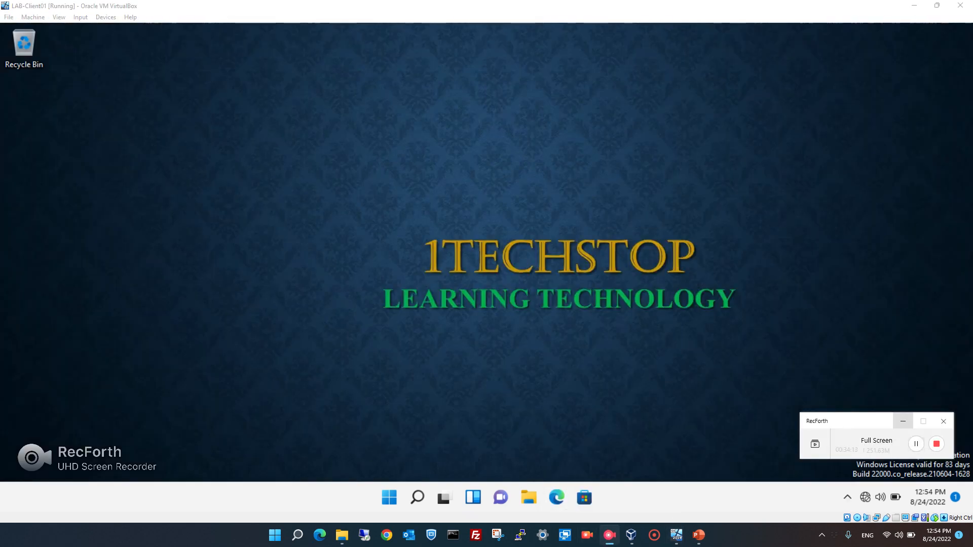
pyautogui.click(902, 421)
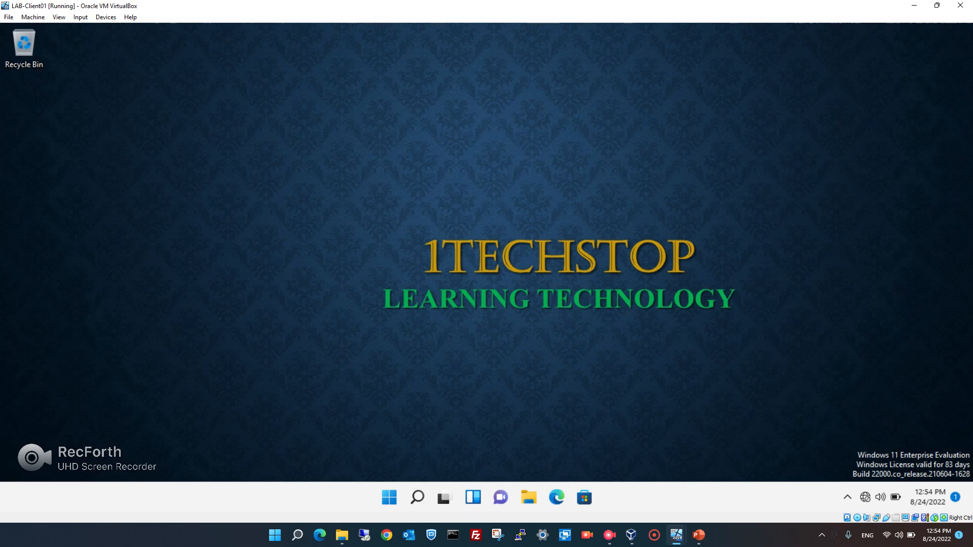
# Close the Command Prompt on LAB-DC01 and switch back to the LAB-Client01 desktop.
pyautogui.click(621, 483)
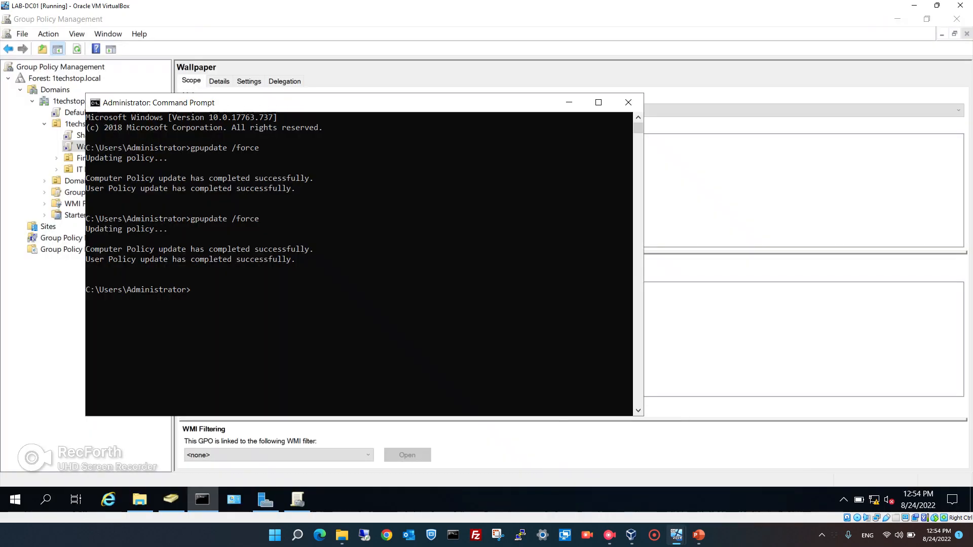
pyautogui.click(627, 102)
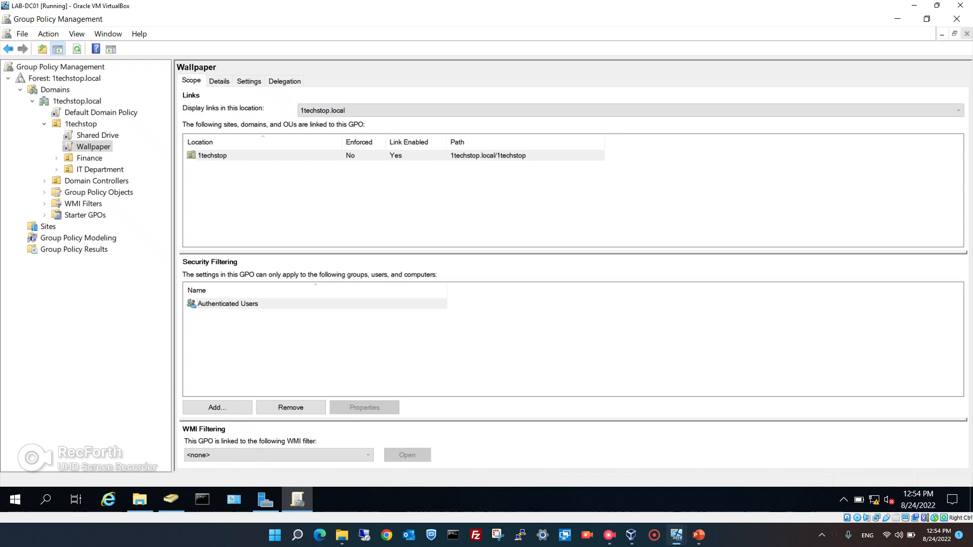
pyautogui.moveTo(676, 535)
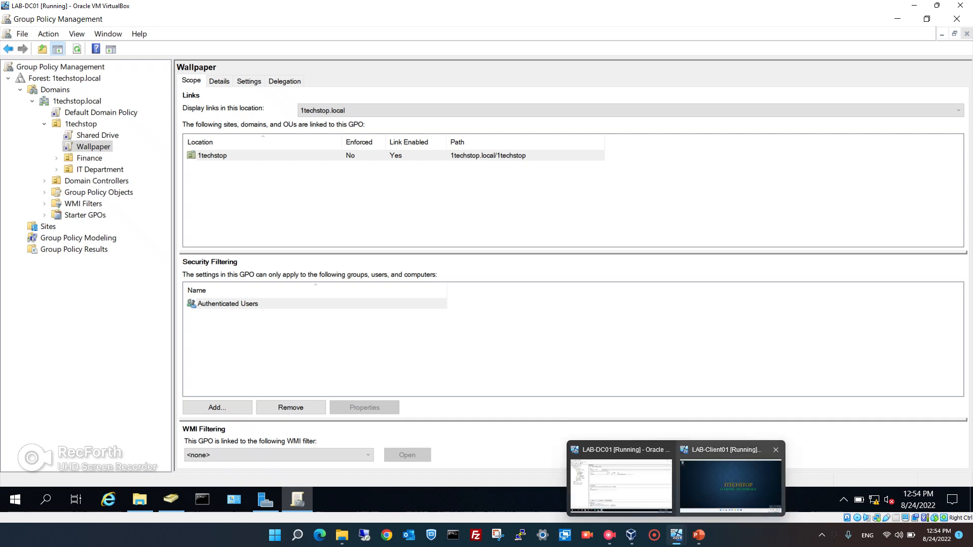
pyautogui.click(730, 483)
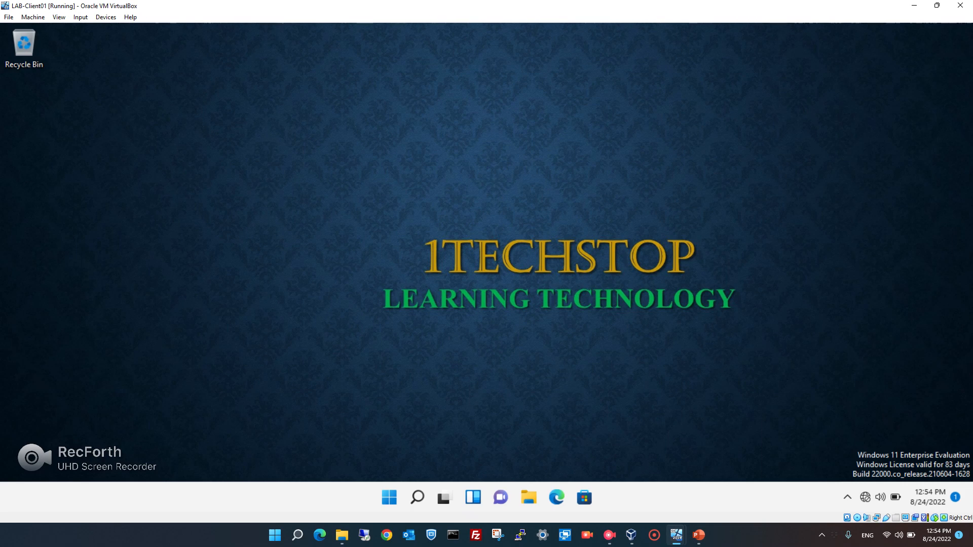
# Check the client's Programs and Features list to confirm Chrome isn't installed yet.
pyautogui.press('super+r')
pyautogui.write('control')
pyautogui.press('Return')
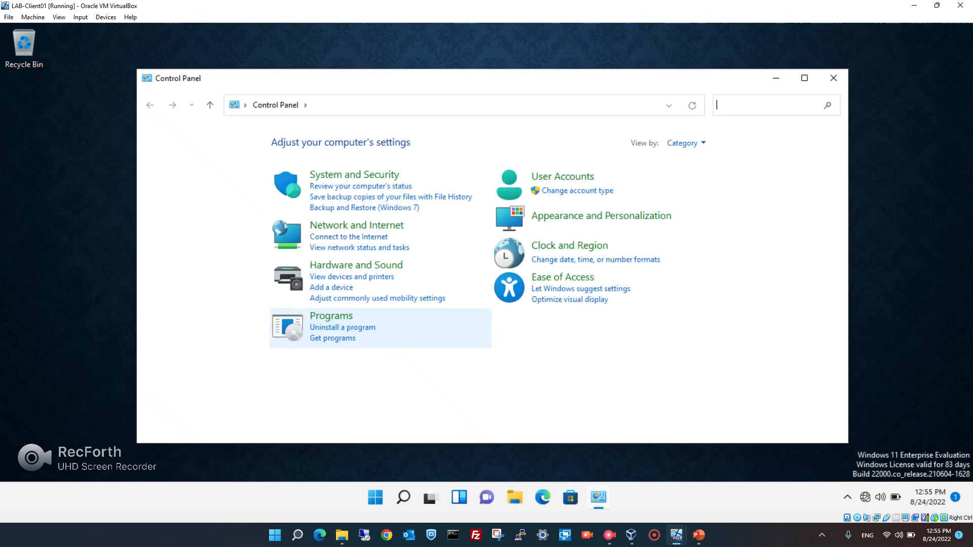
pyautogui.click(343, 328)
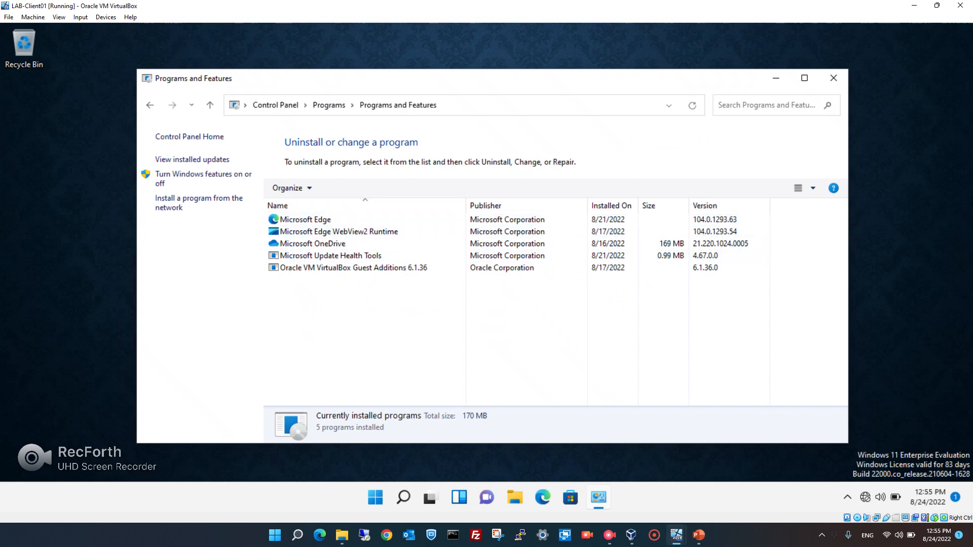
pyautogui.click(833, 77)
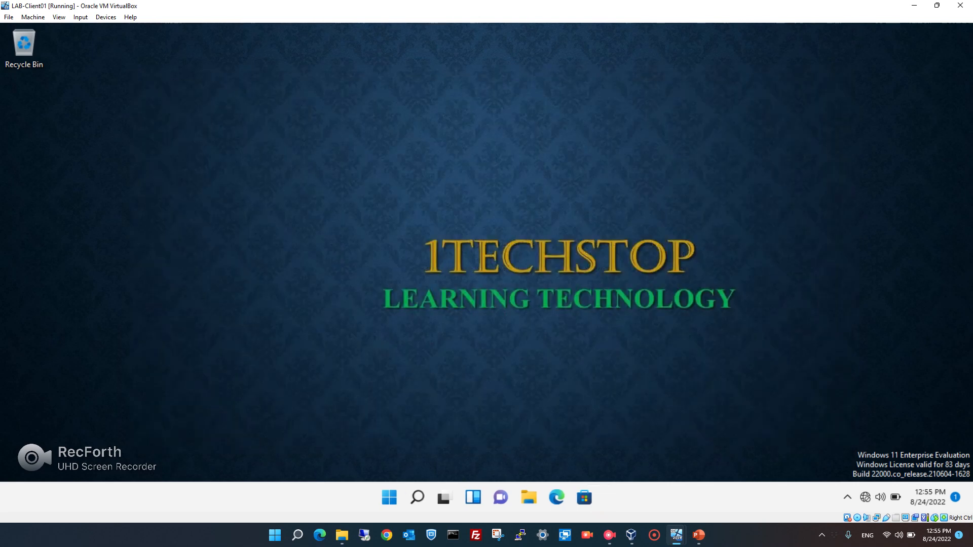
# Switch back to the LAB-DC01 virtual machine.
pyautogui.click(609, 535)
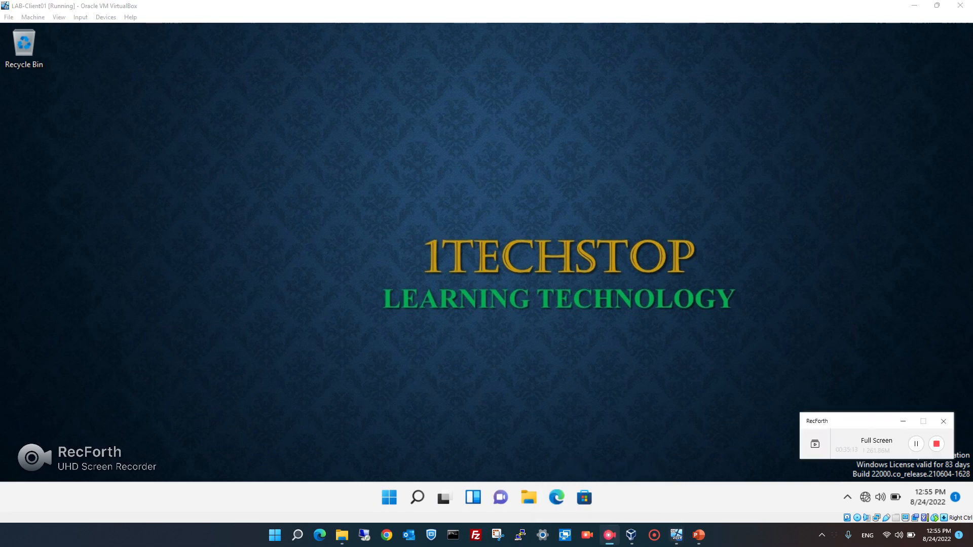
pyautogui.click(902, 421)
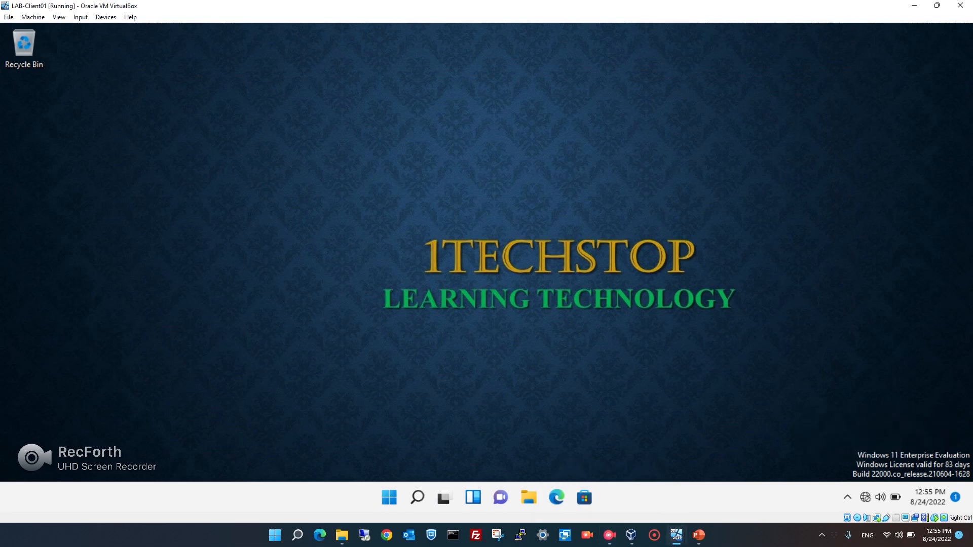
pyautogui.moveTo(677, 535)
pyautogui.moveTo(622, 485)
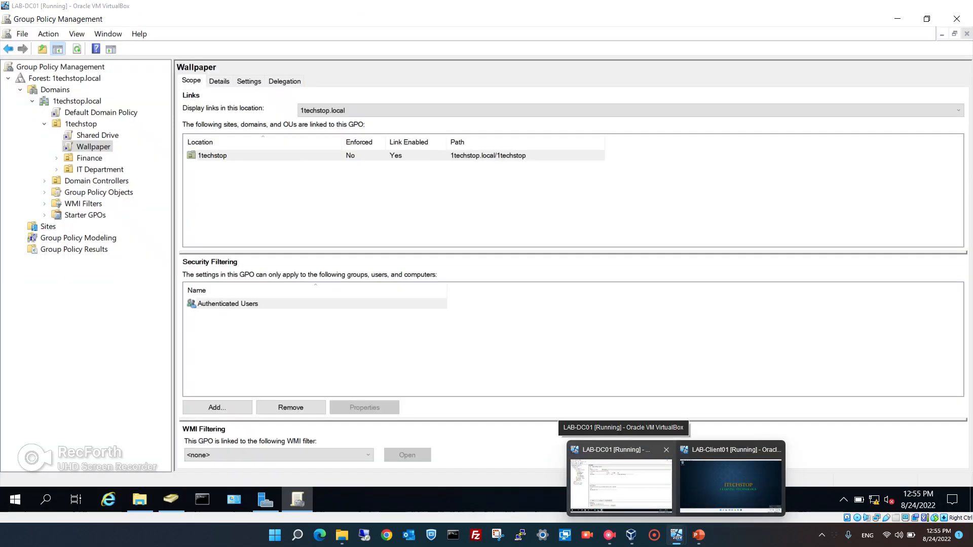
pyautogui.click(621, 485)
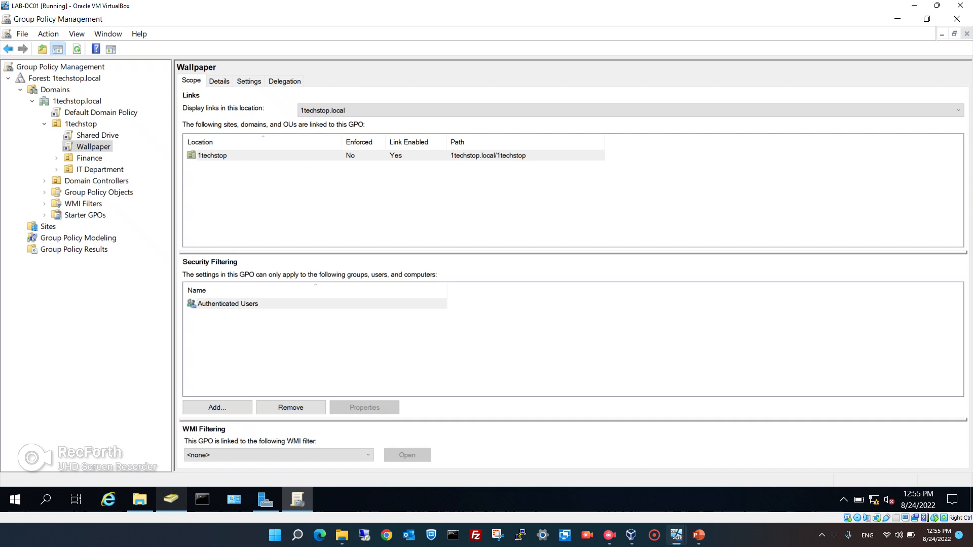
# Confirm the LAB-CLIENT01 account exists in the Computers container, then go to Group Policy Management.
pyautogui.click(171, 499)
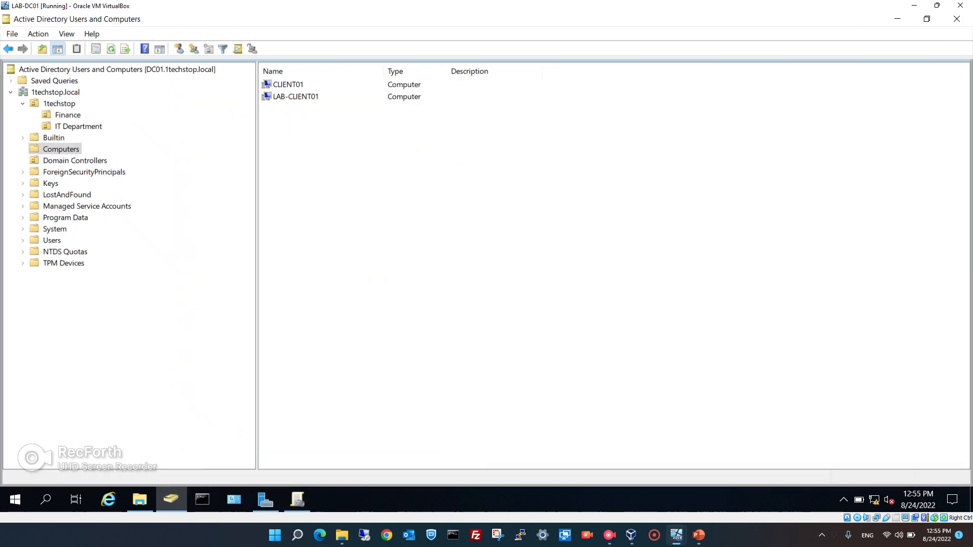
pyautogui.click(296, 97)
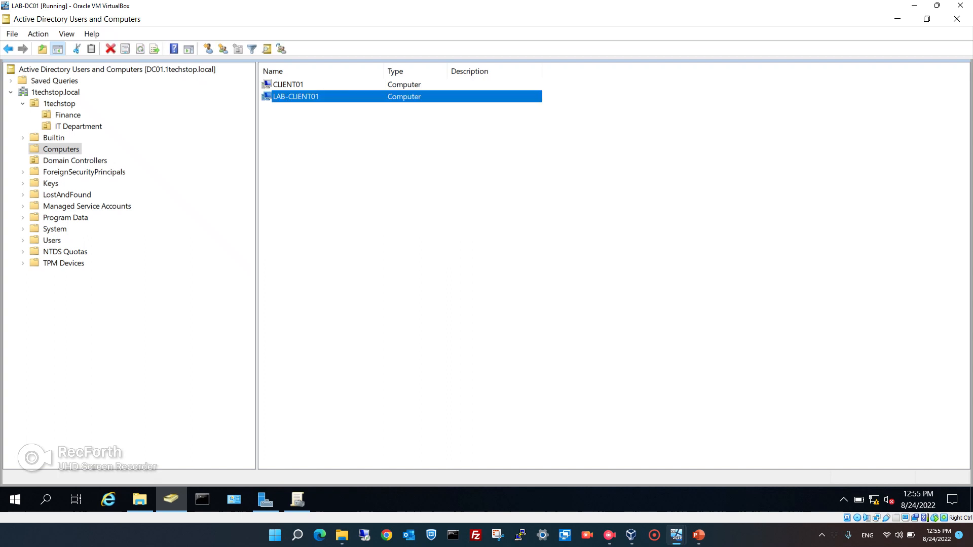
pyautogui.click(60, 149)
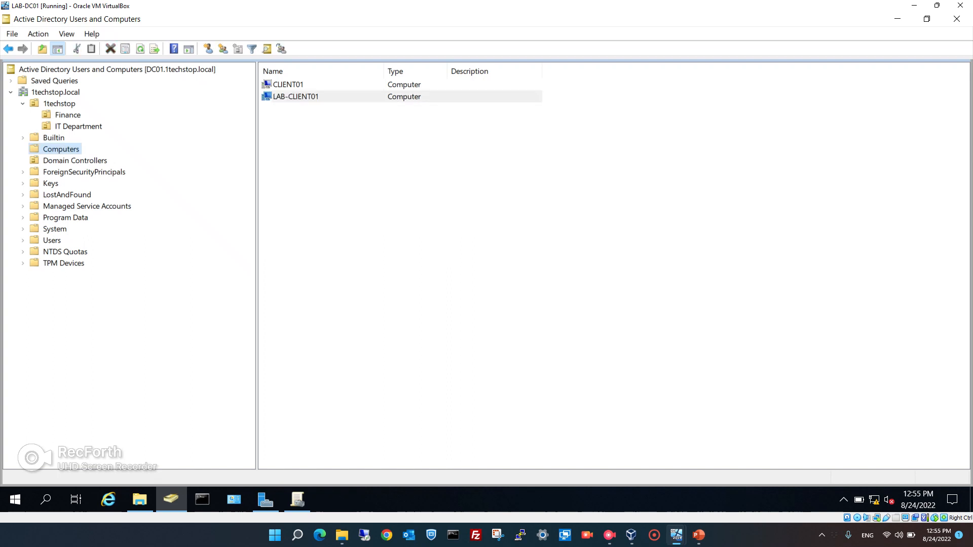
pyautogui.click(395, 203)
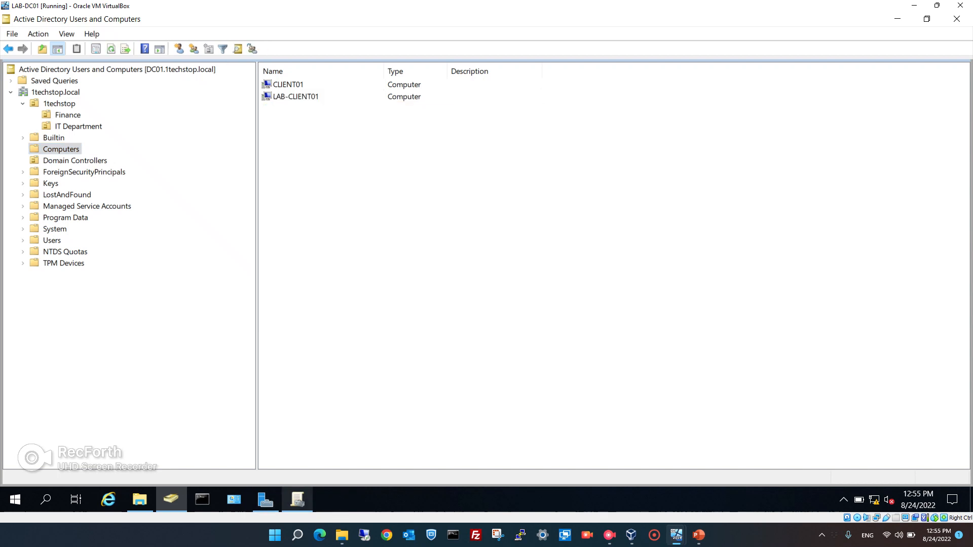
pyautogui.click(297, 499)
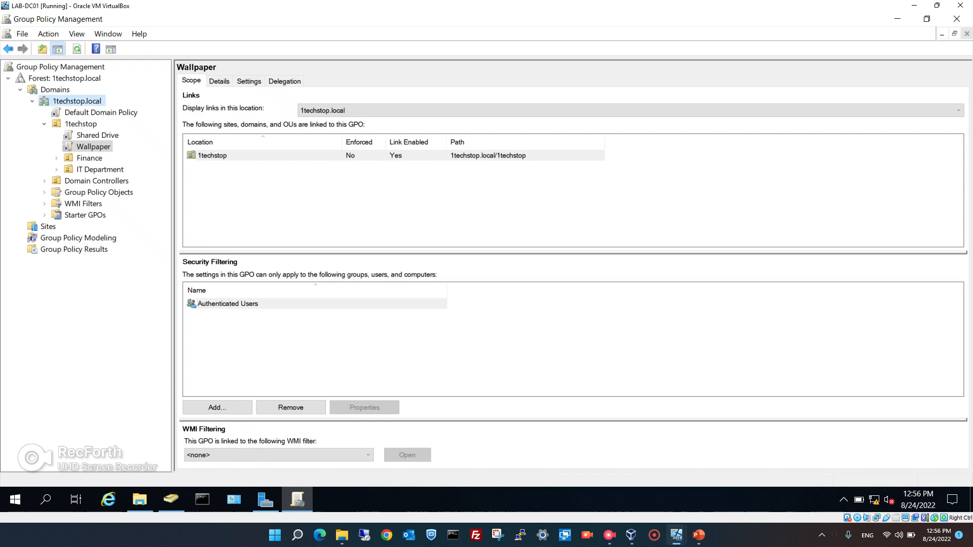
# Create and link a new GPO called 'Chrome' at the 1techstop.local domain.
pyautogui.click(77, 101)
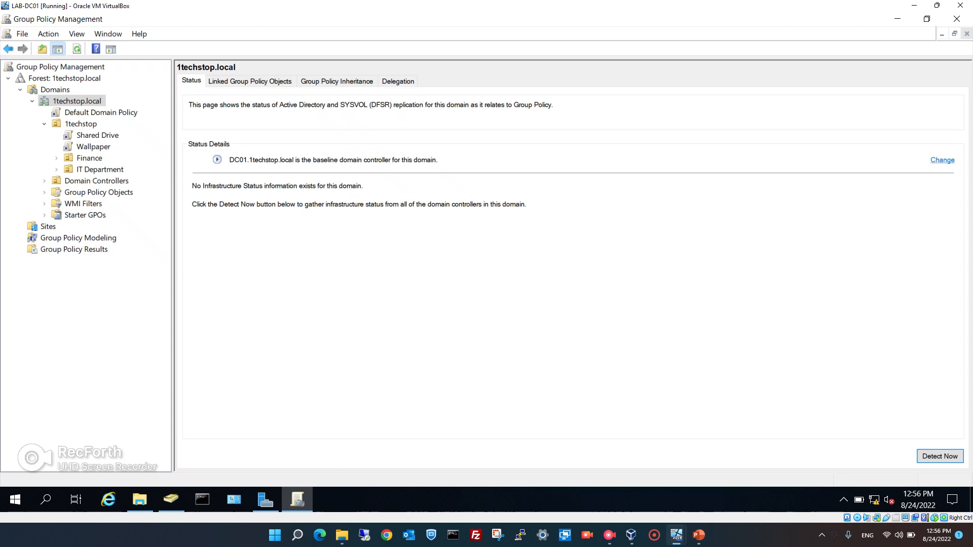
pyautogui.rightClick(69, 101)
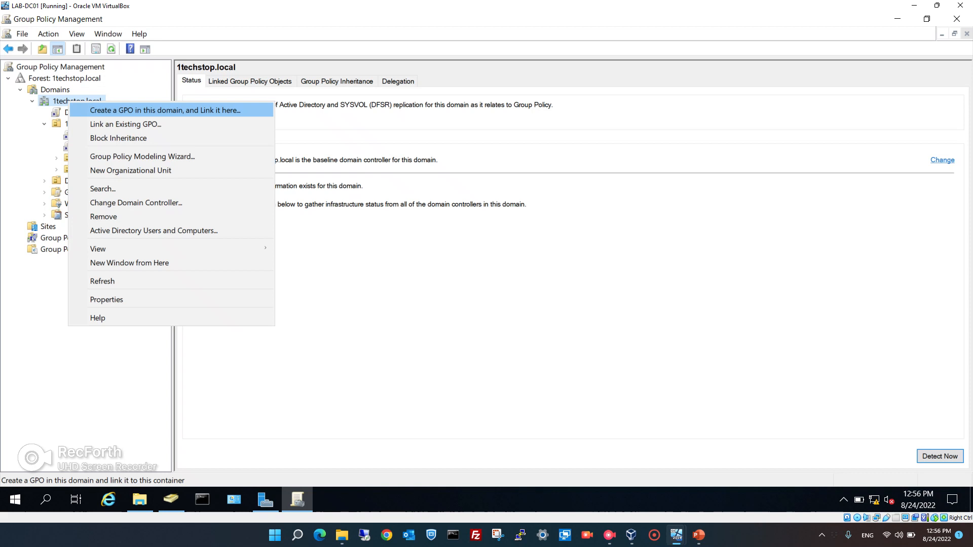
pyautogui.press('Return')
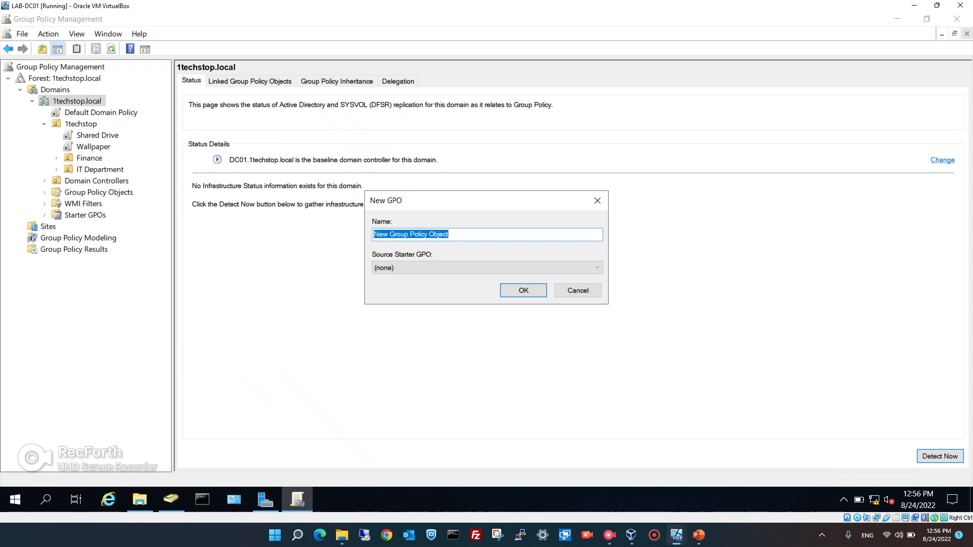
pyautogui.write('Chrome')
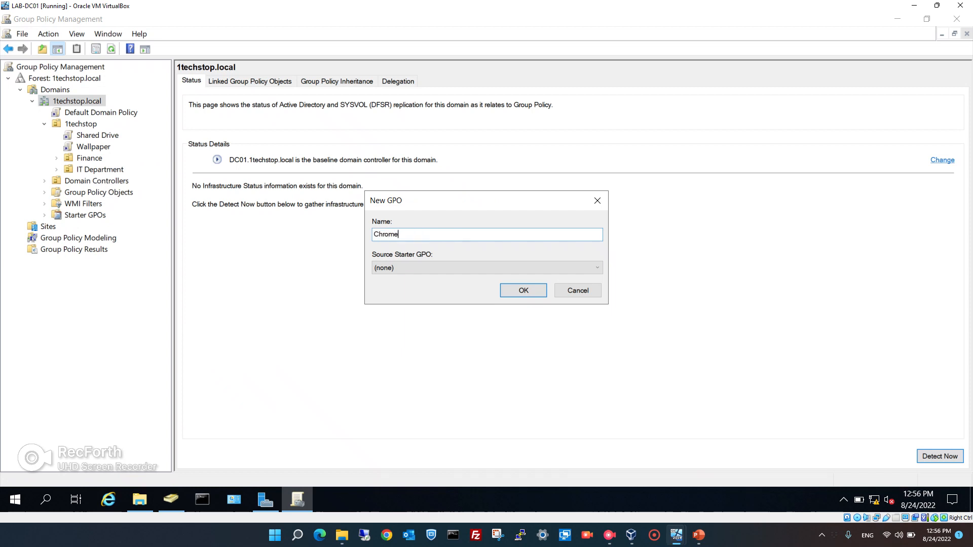
pyautogui.press('Return')
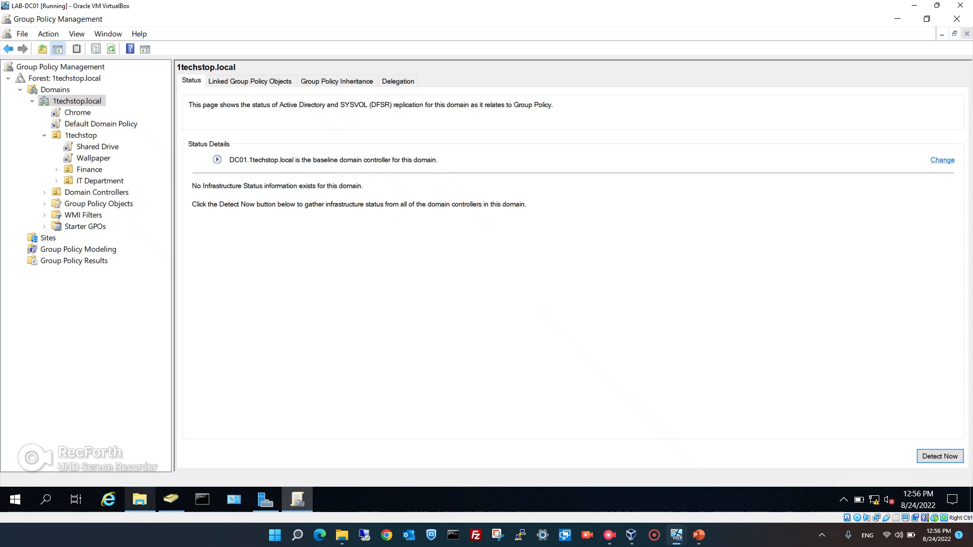
pyautogui.moveTo(140, 499)
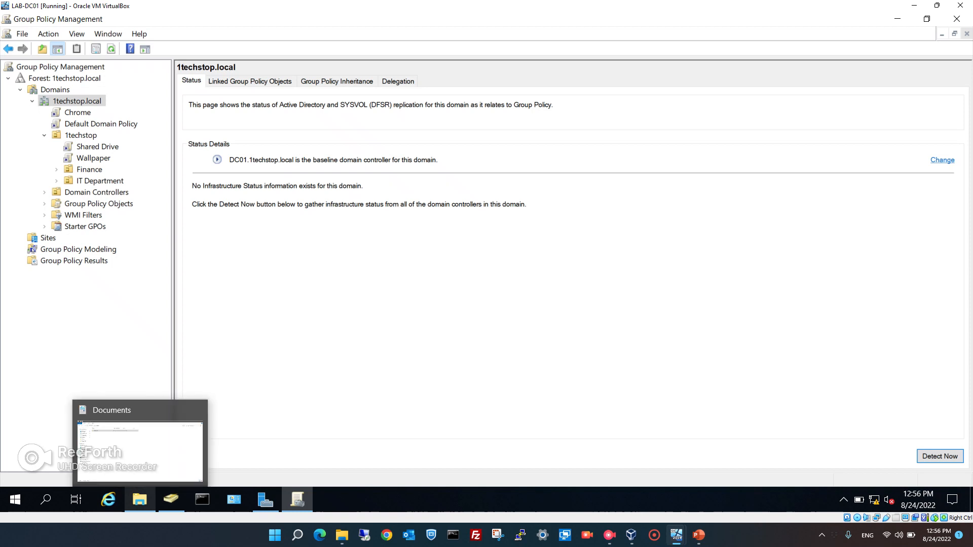
# Create a new folder named 'Chrome' in Documents.
pyautogui.click(139, 499)
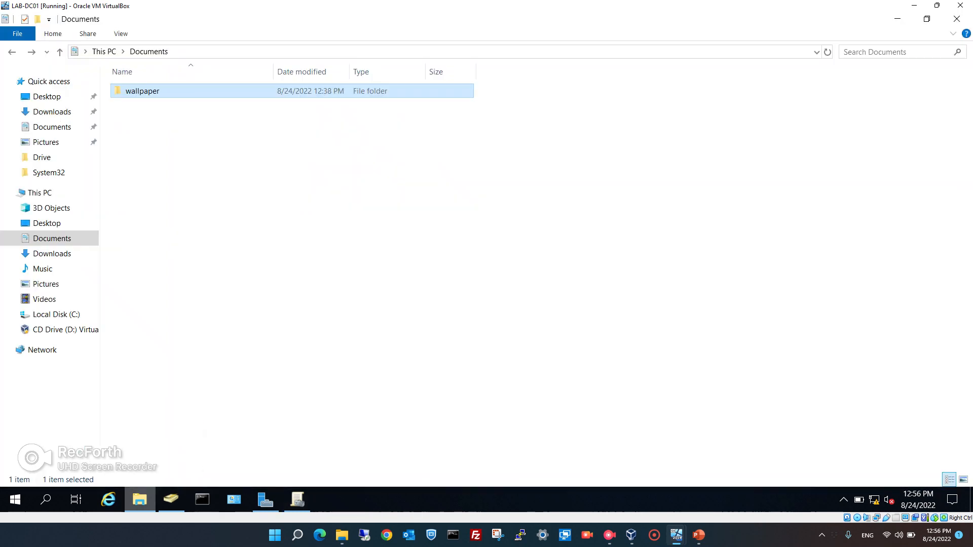
pyautogui.click(186, 160)
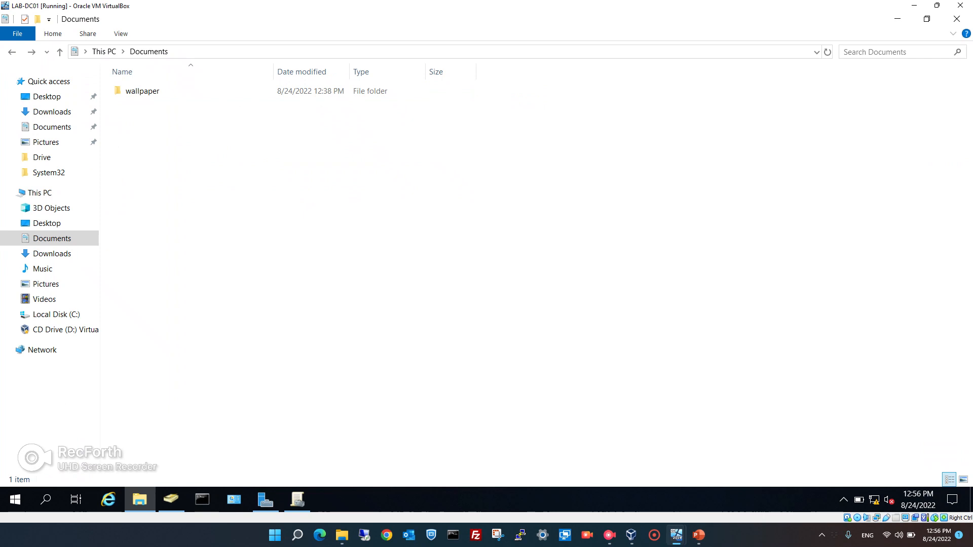
pyautogui.rightClick(185, 161)
pyautogui.moveTo(228, 316)
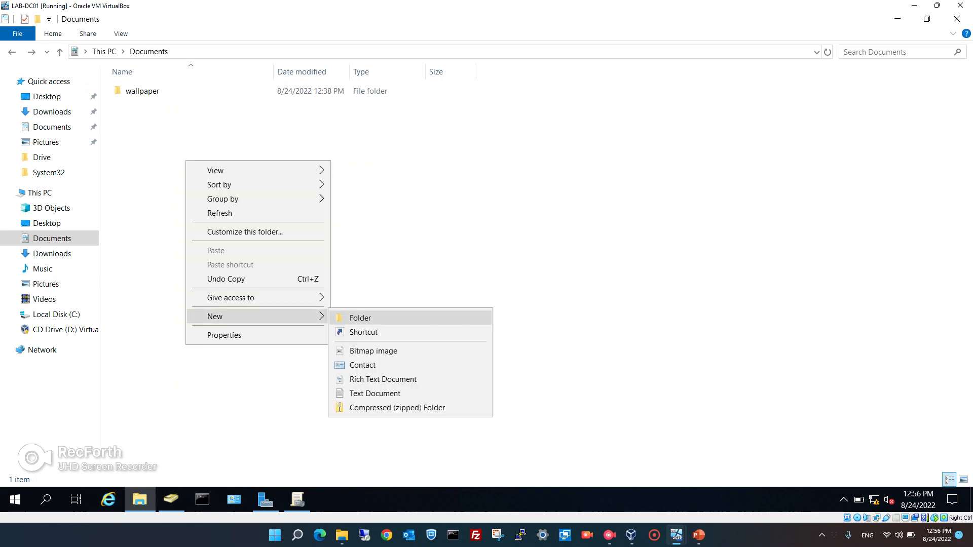
pyautogui.click(360, 317)
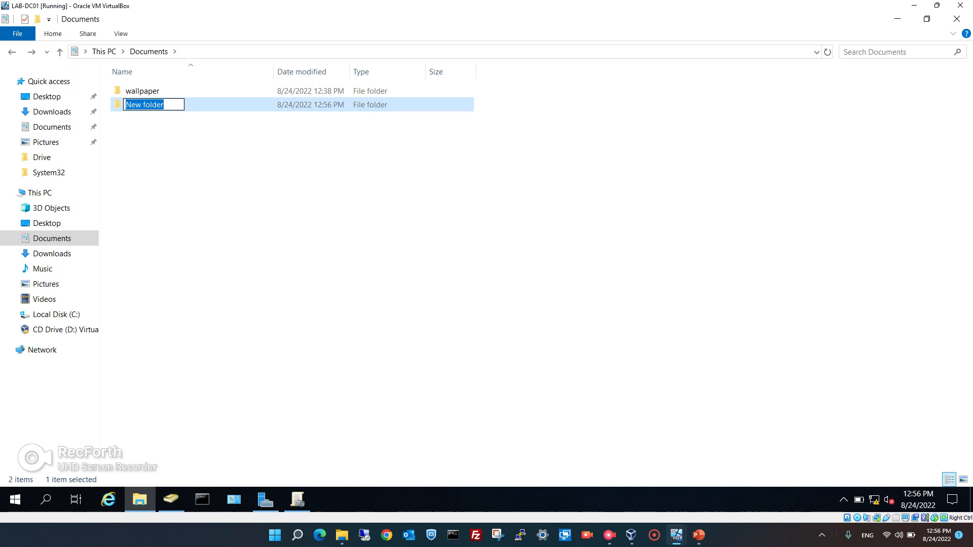
pyautogui.write('Chrome')
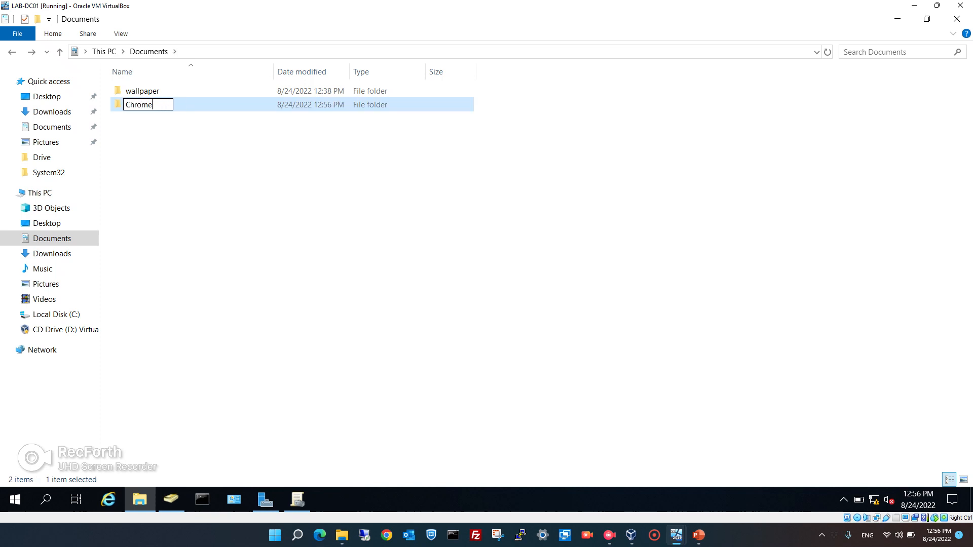
pyautogui.press('Return')
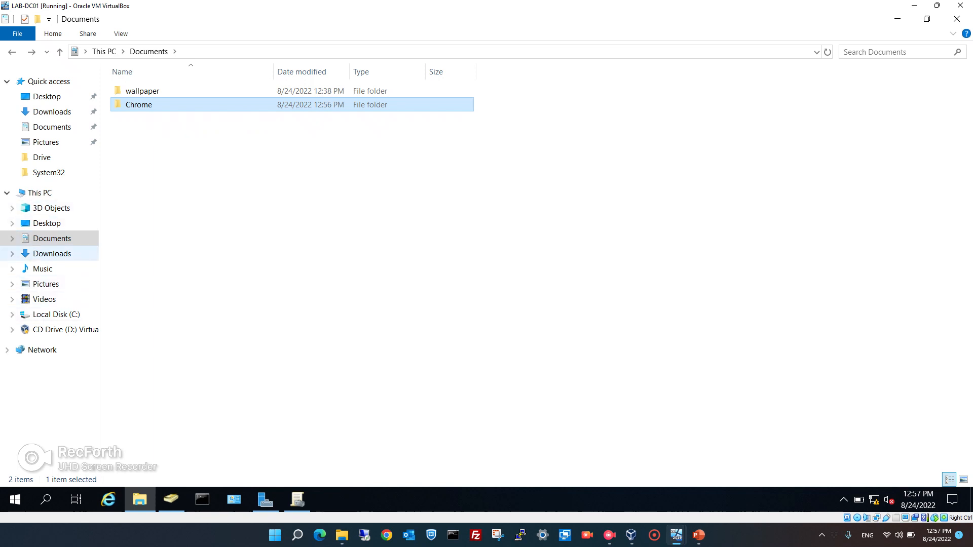
# Copy the googlechromestandaloneenterprise64 installer from Downloads into the Chrome folder.
pyautogui.click(52, 253)
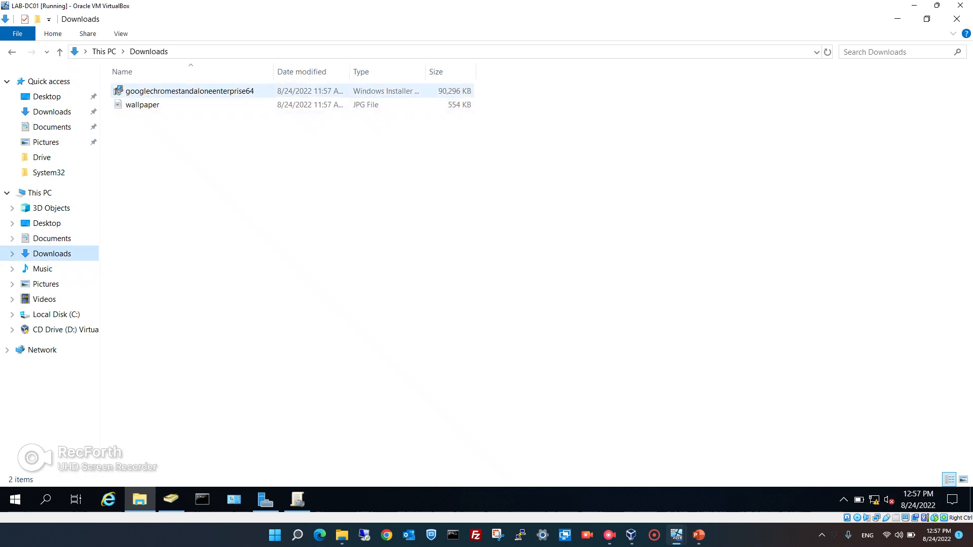
pyautogui.click(189, 92)
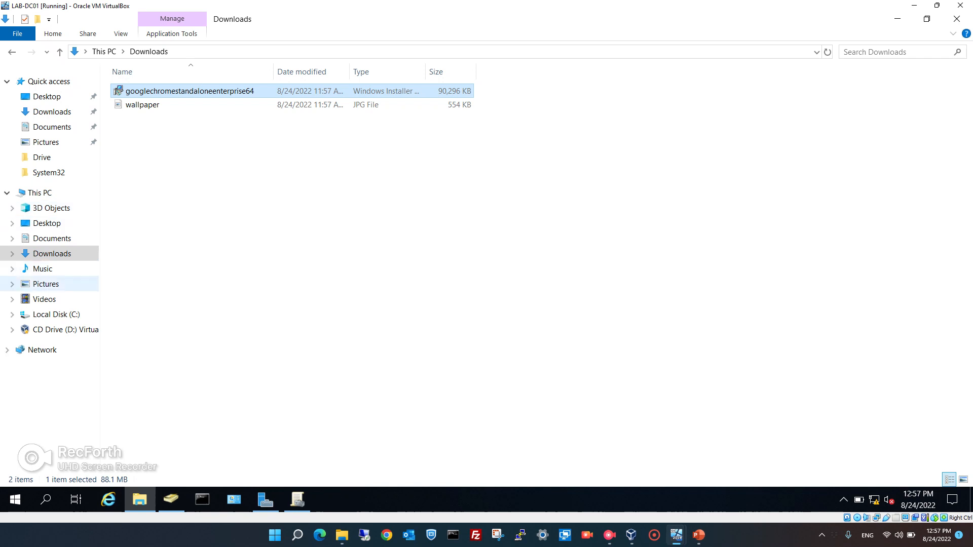
pyautogui.click(52, 238)
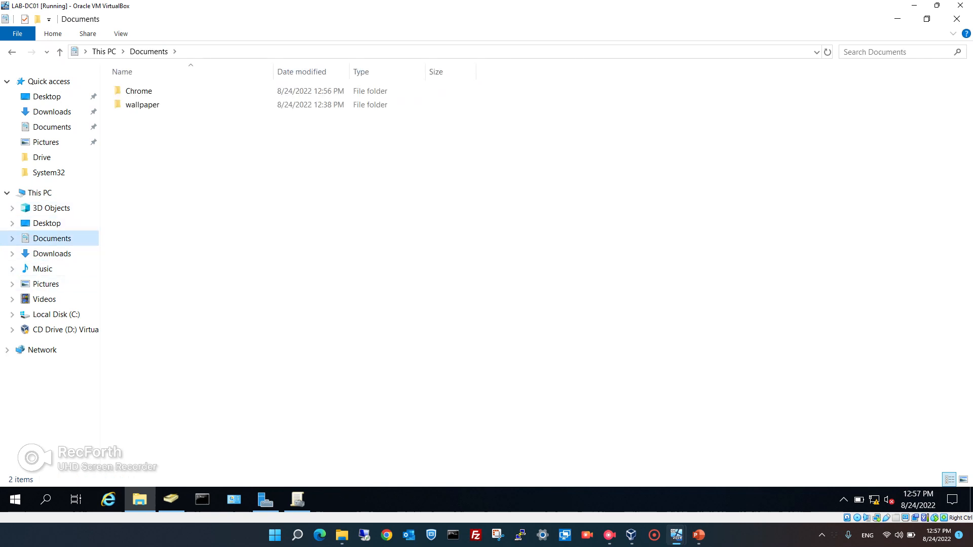
pyautogui.doubleClick(139, 91)
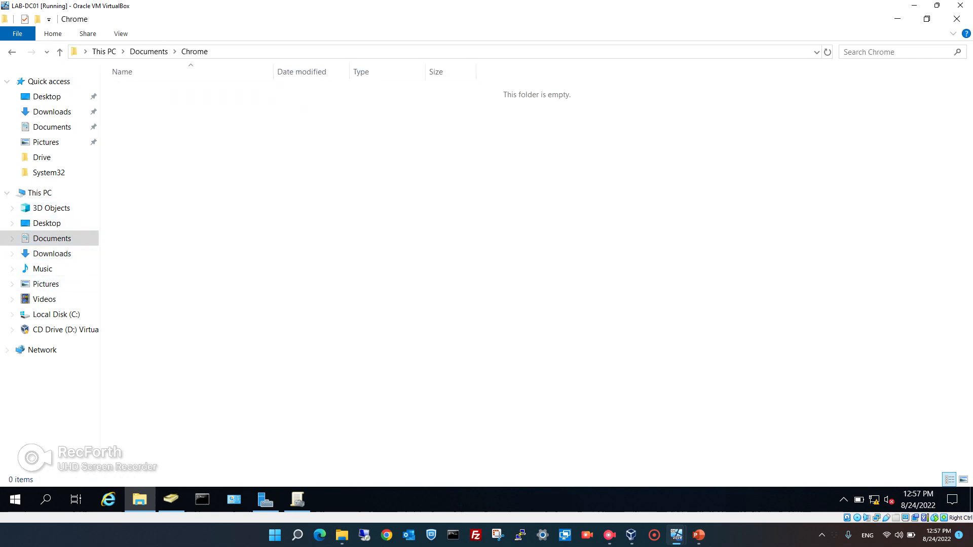
pyautogui.hotkey('ctrl', 'v')
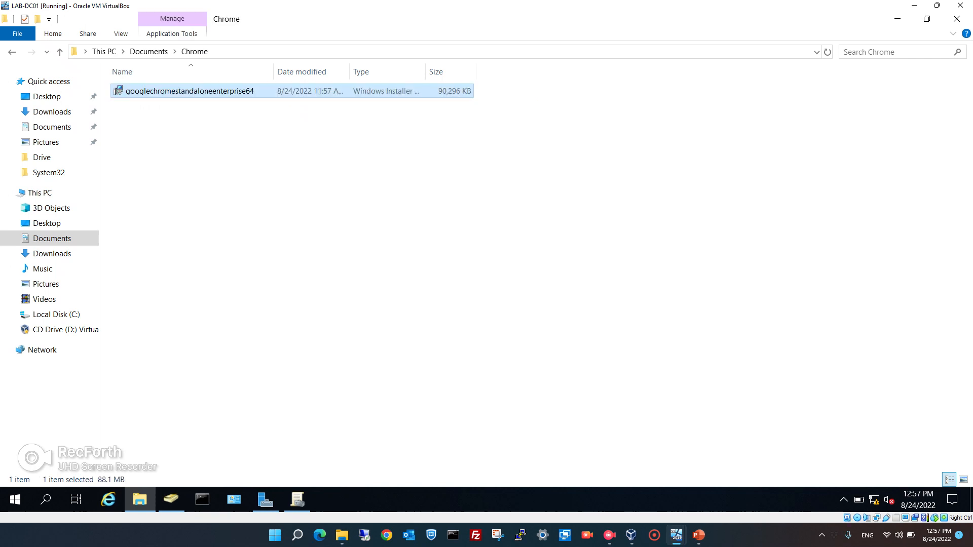
pyautogui.click(12, 52)
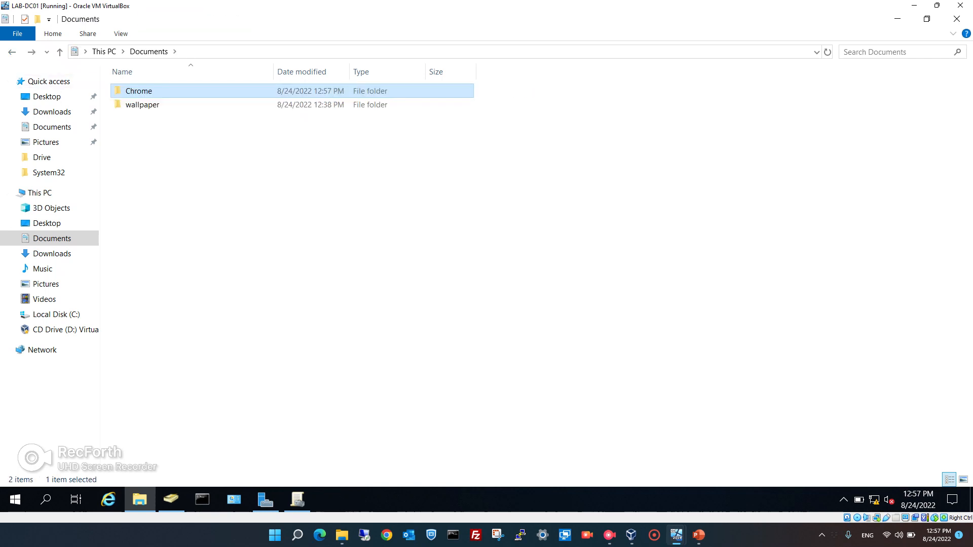
# Share the Chrome folder through Advanced Sharing and copy its network path \\DC01\Chrome.
pyautogui.rightClick(147, 91)
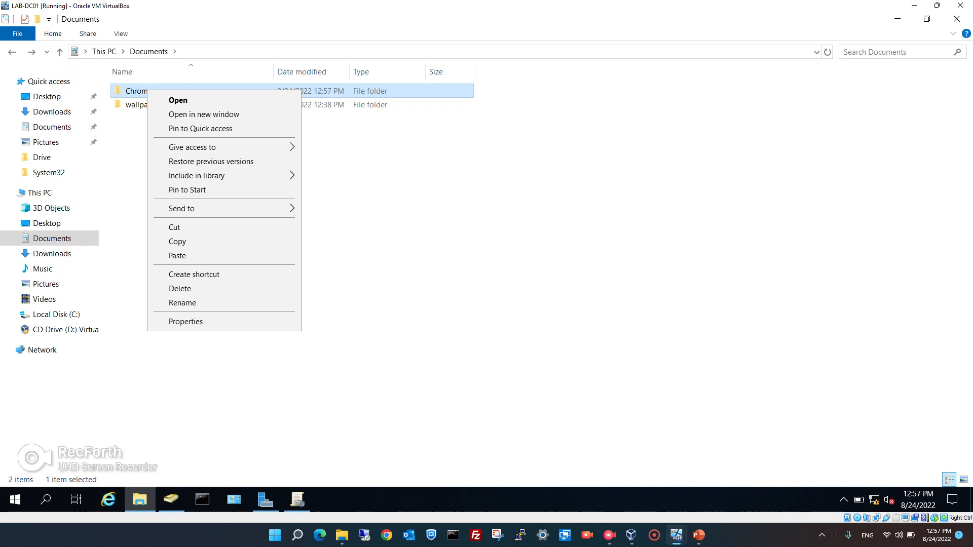
pyautogui.click(185, 321)
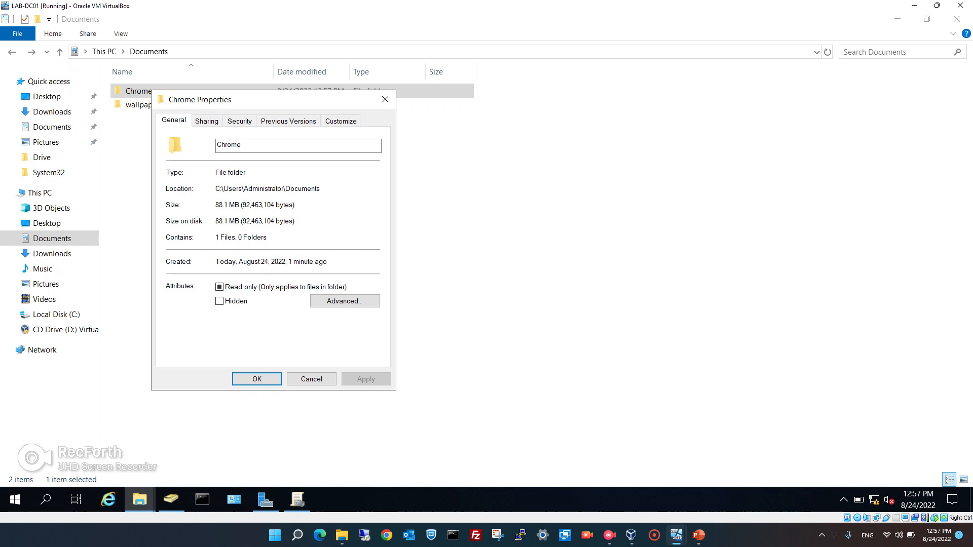
pyautogui.click(207, 120)
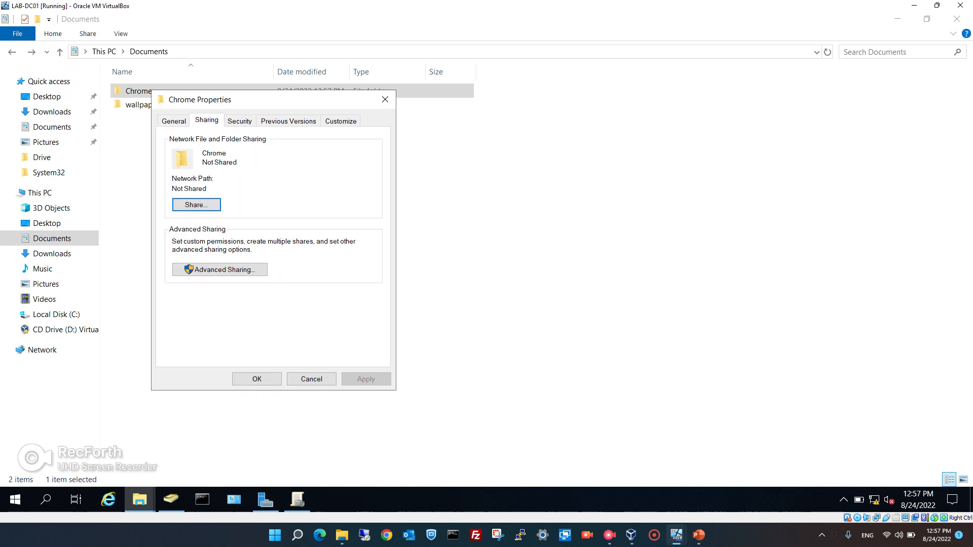
pyautogui.click(219, 269)
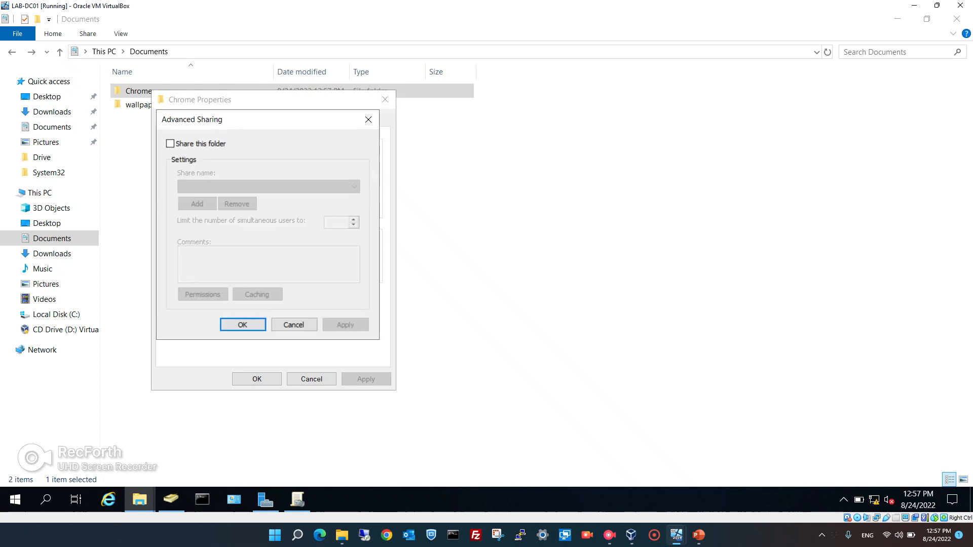
pyautogui.click(171, 144)
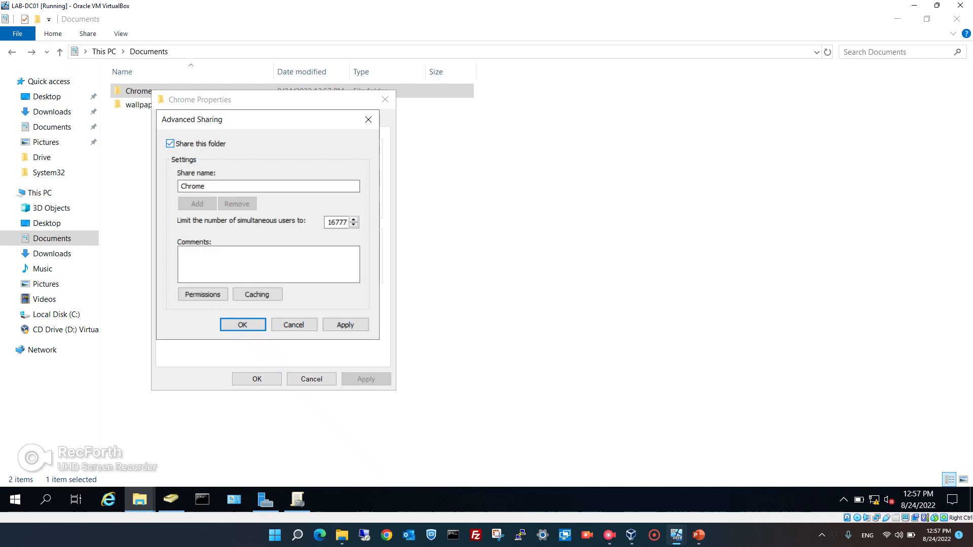
pyautogui.click(345, 325)
pyautogui.click(243, 325)
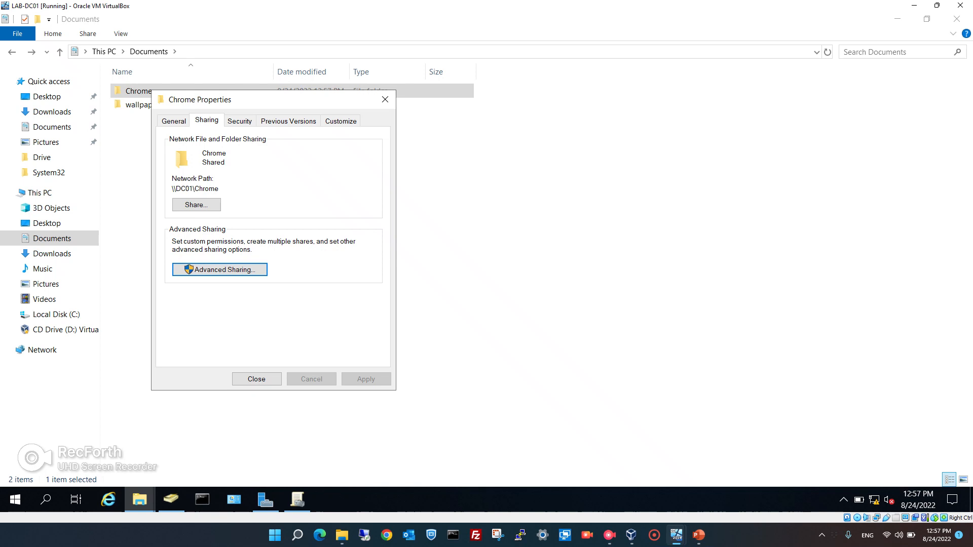
pyautogui.moveTo(219, 189); pyautogui.dragTo(174, 189)
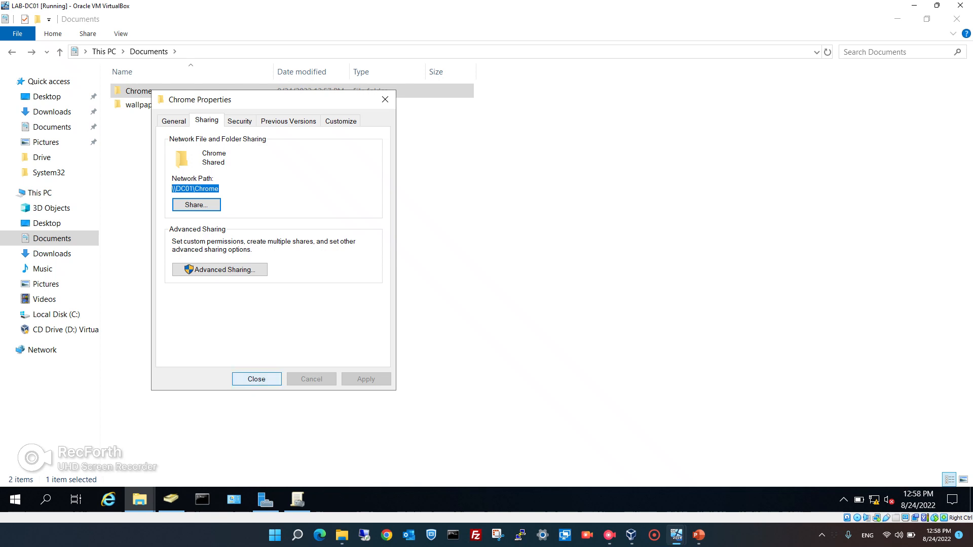
pyautogui.click(257, 379)
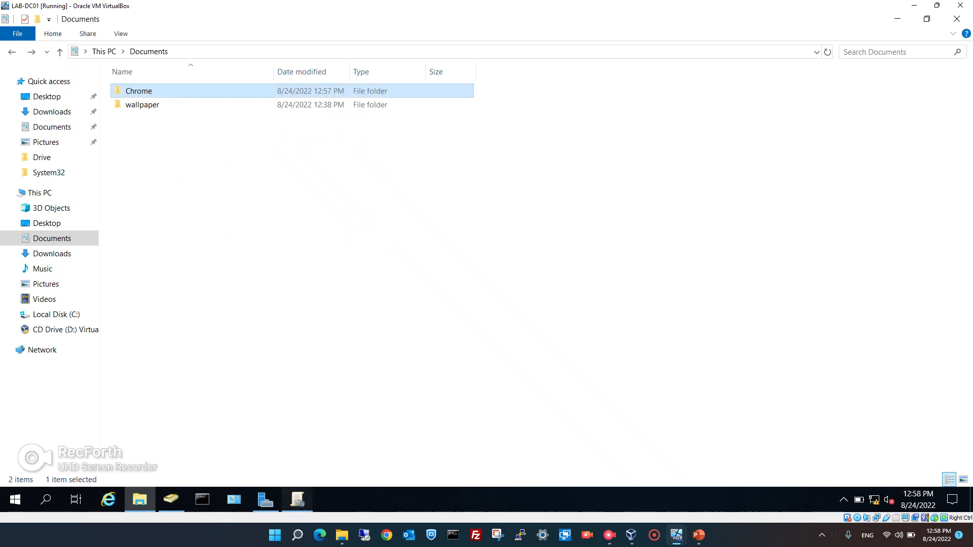
# Select the Chrome GPO in Group Policy Management to view its scope.
pyautogui.click(298, 499)
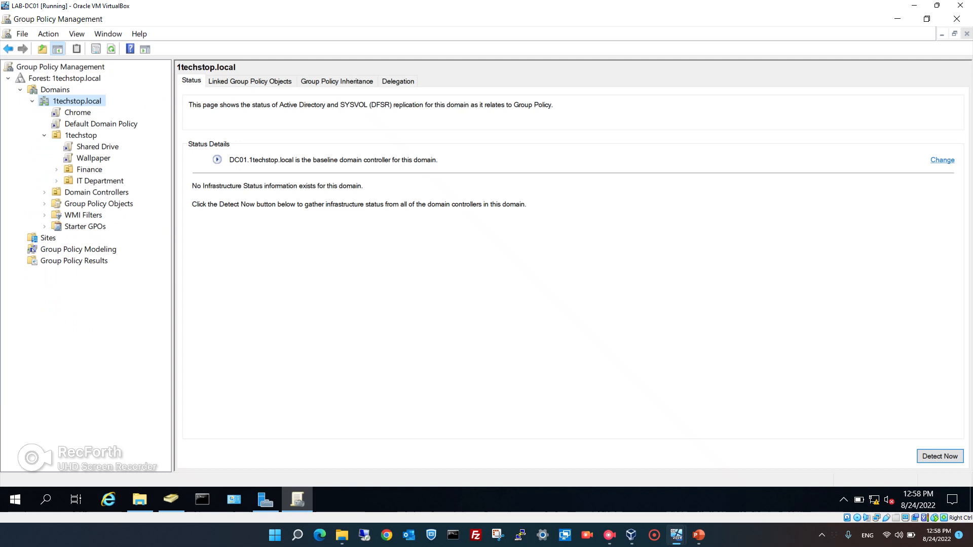
pyautogui.click(77, 112)
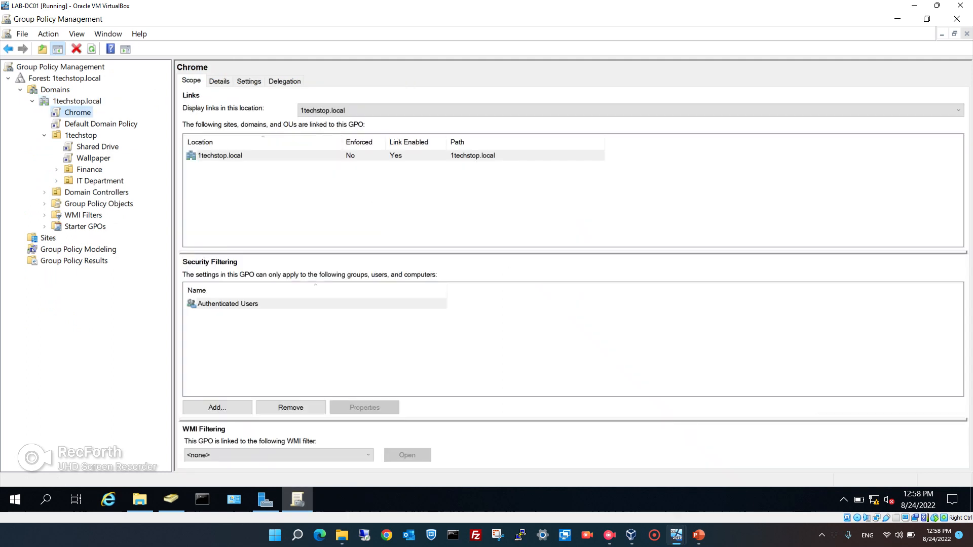
pyautogui.rightClick(78, 113)
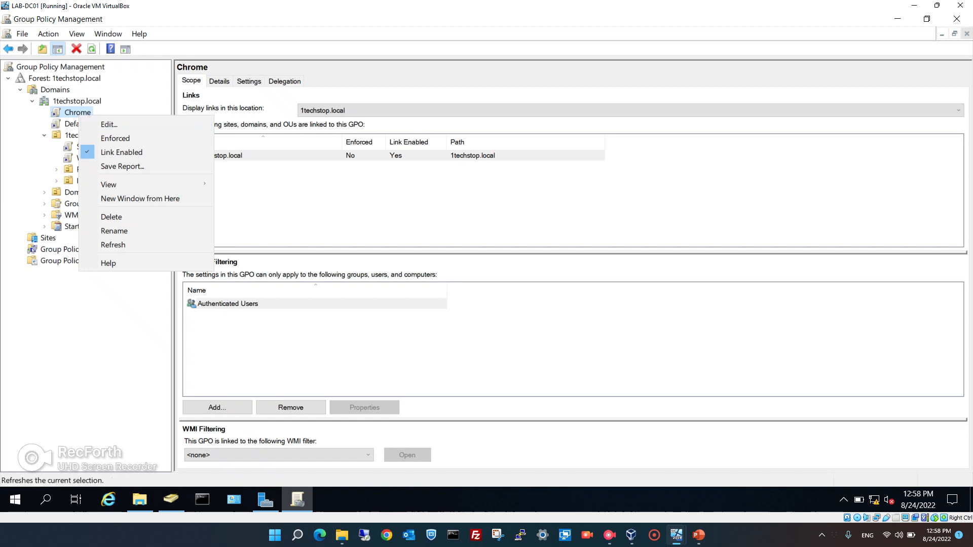
# Open the Chrome folder's Security permissions for editing.
pyautogui.click(139, 499)
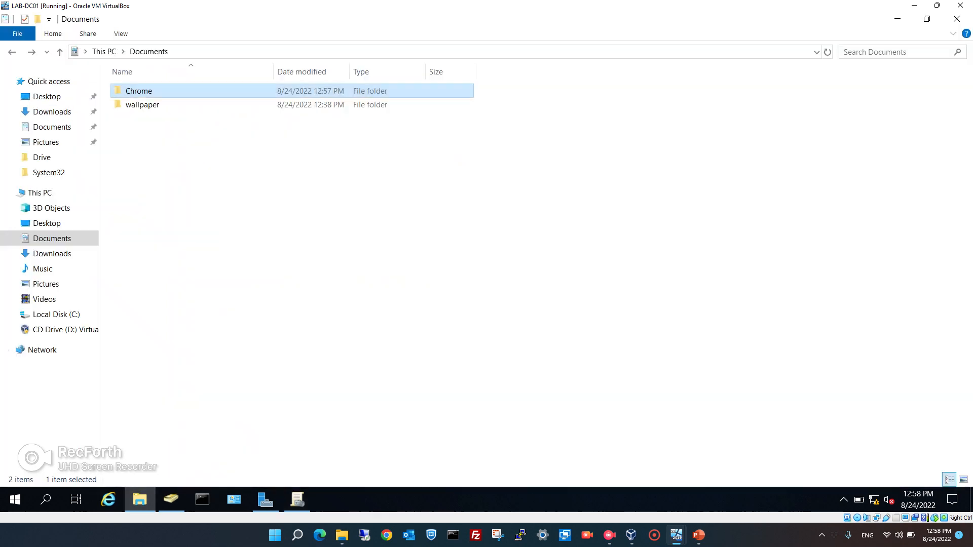
pyautogui.rightClick(120, 89)
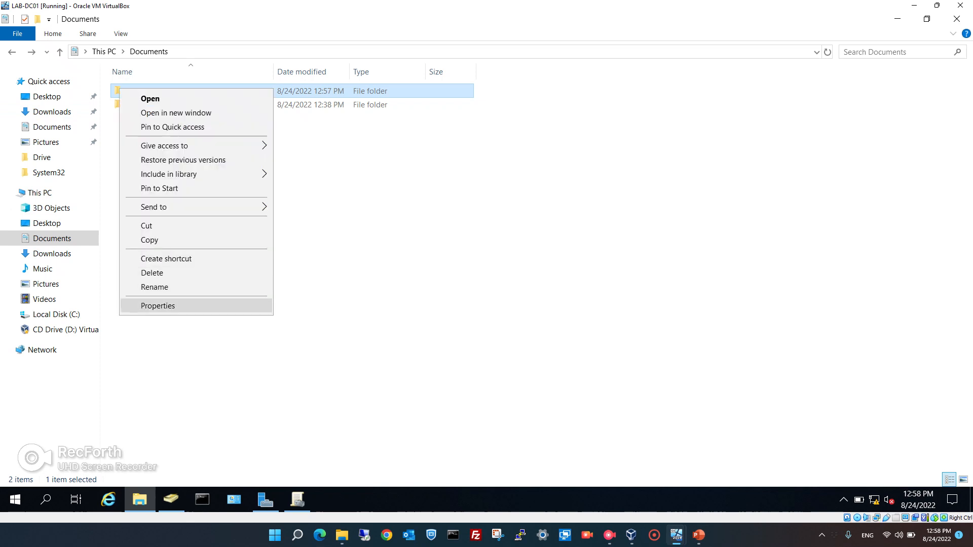
pyautogui.click(158, 306)
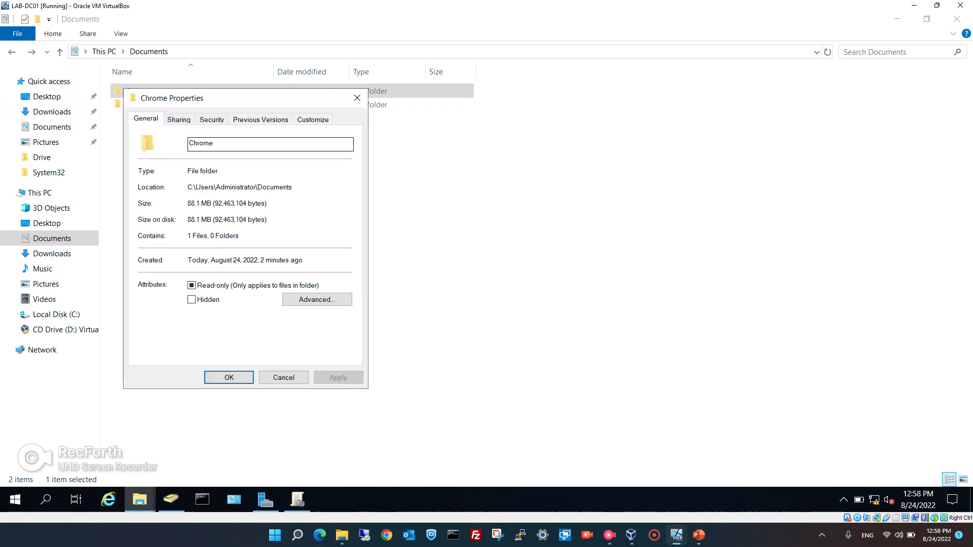
pyautogui.click(211, 119)
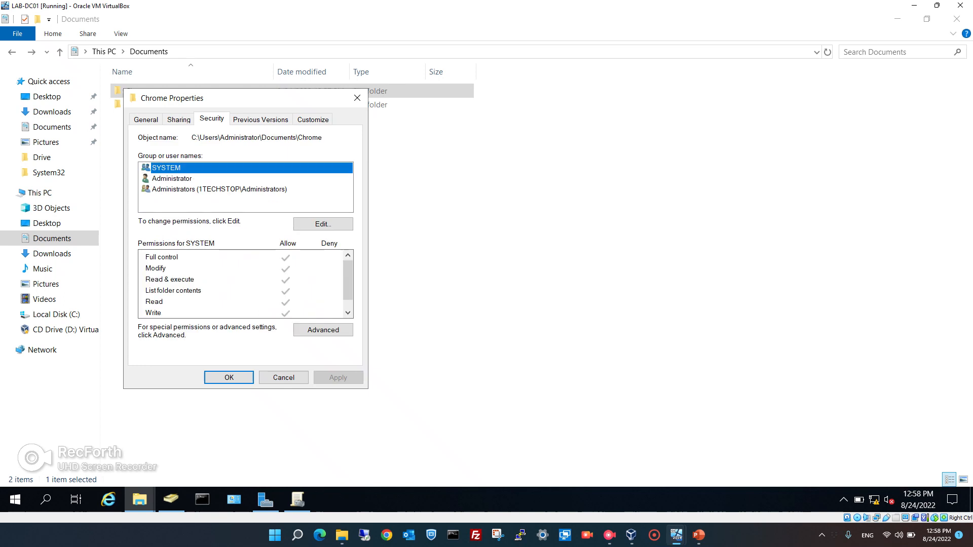
pyautogui.click(323, 223)
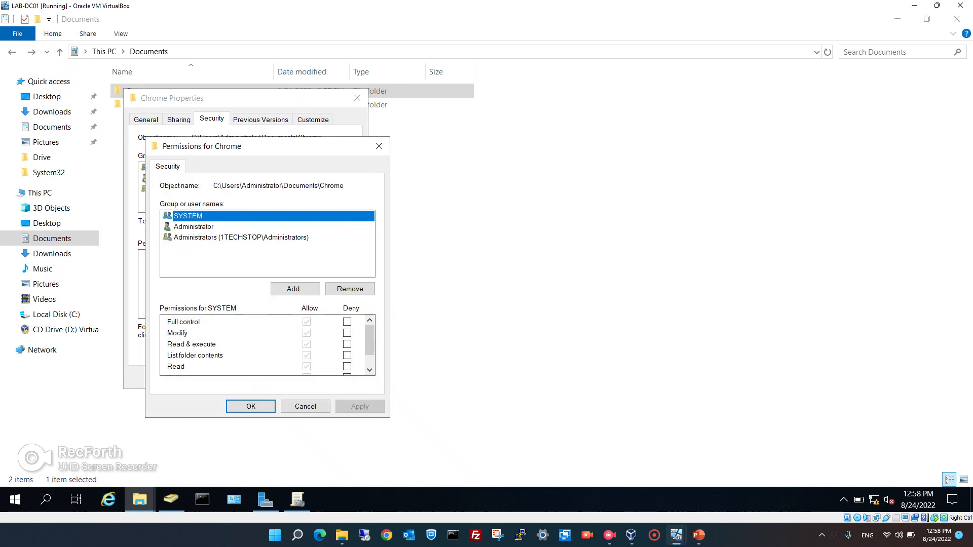
# Add Authenticated Users with Full control Allow to the Chrome folder and apply.
pyautogui.click(295, 289)
pyautogui.write('a')
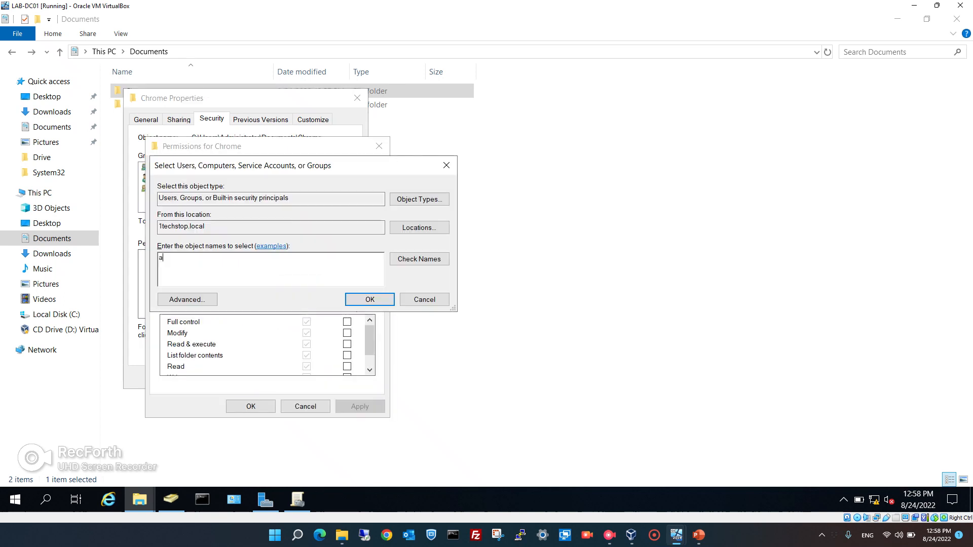
pyautogui.write('uthentic')
pyautogui.press('Return')
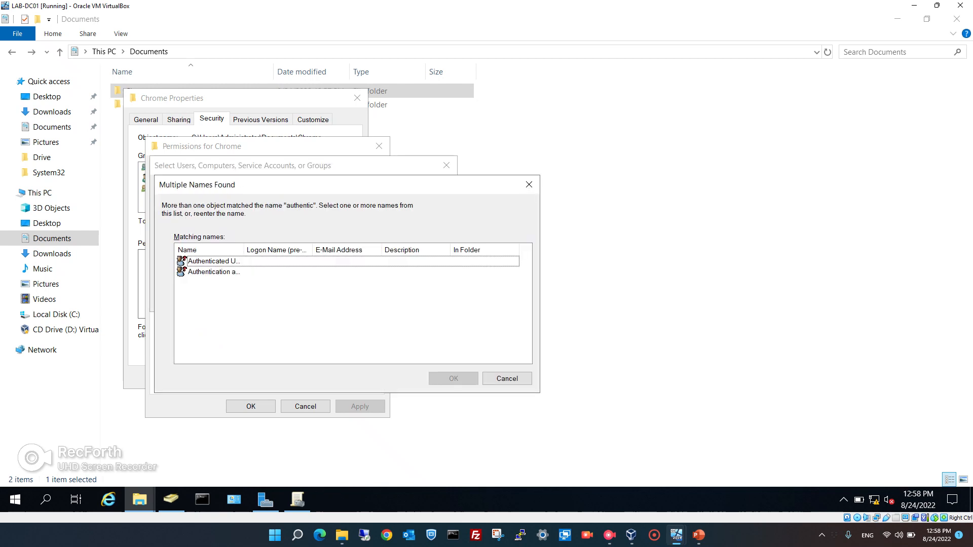
pyautogui.doubleClick(214, 262)
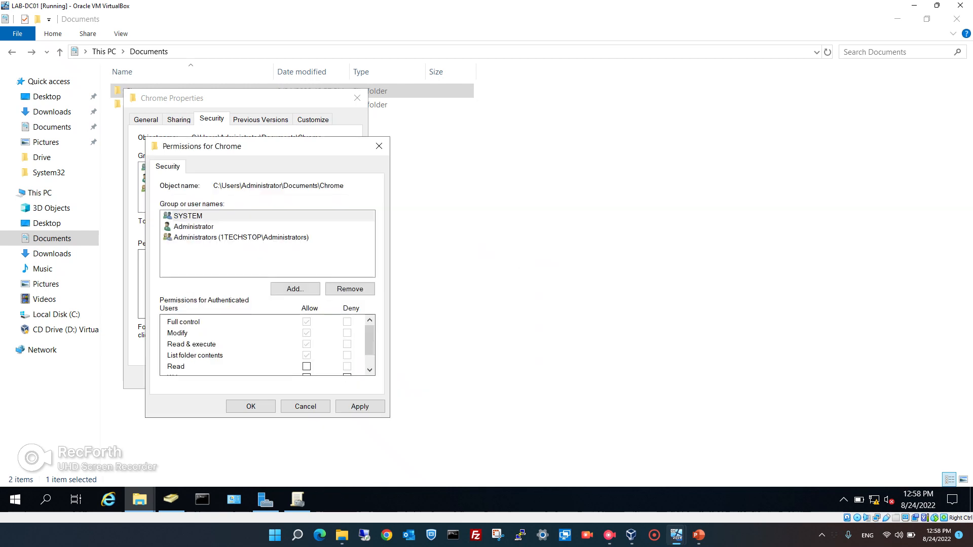
pyautogui.click(307, 322)
pyautogui.click(360, 406)
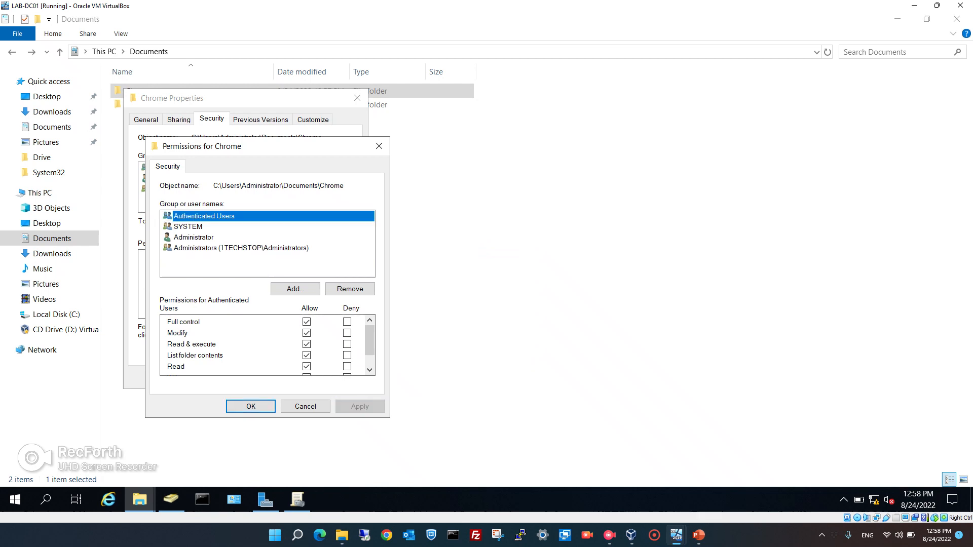
pyautogui.click(250, 407)
pyautogui.click(229, 377)
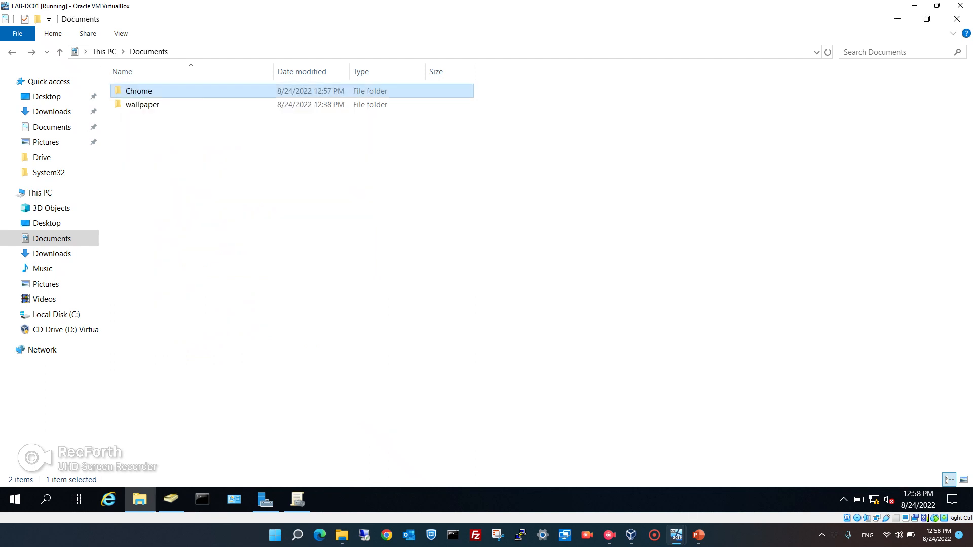
pyautogui.click(297, 499)
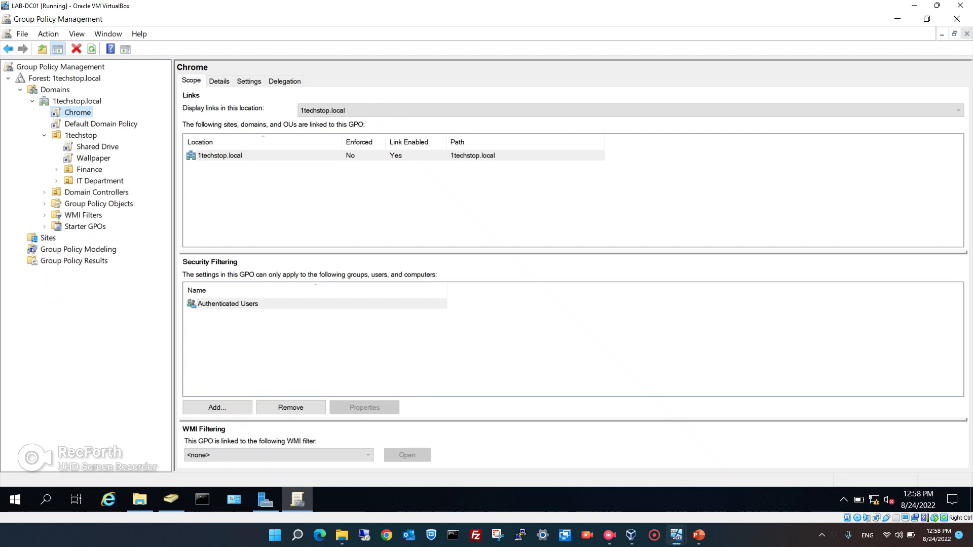
# Edit the Chrome GPO in a maximized editor, expanding Computer Configuration down to Software Settings.
pyautogui.rightClick(77, 113)
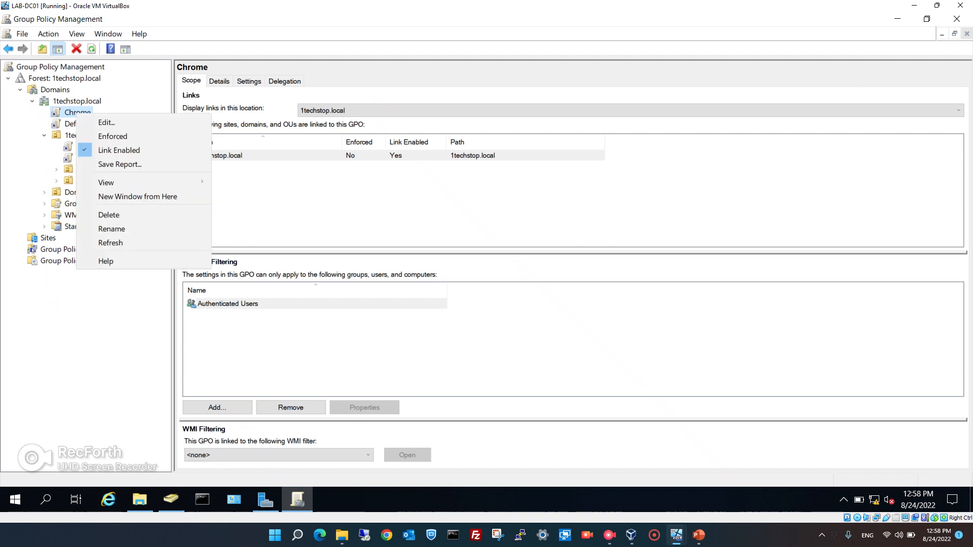
pyautogui.click(107, 123)
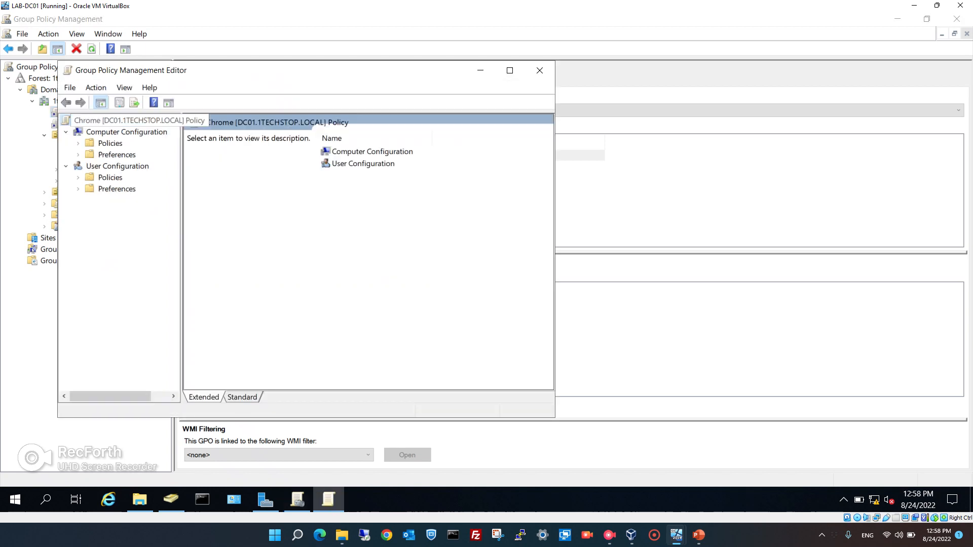
pyautogui.click(78, 143)
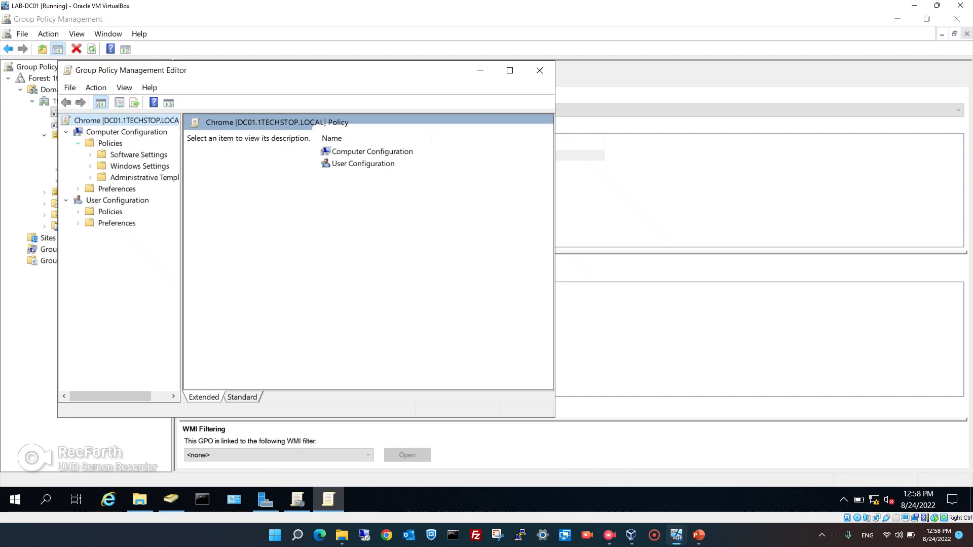
pyautogui.click(509, 70)
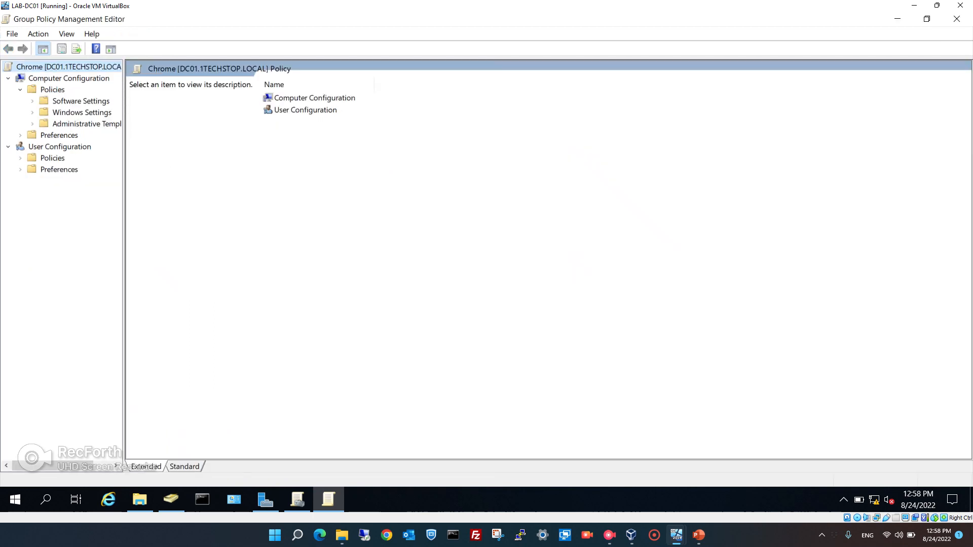
pyautogui.moveTo(123, 203); pyautogui.dragTo(218, 202)
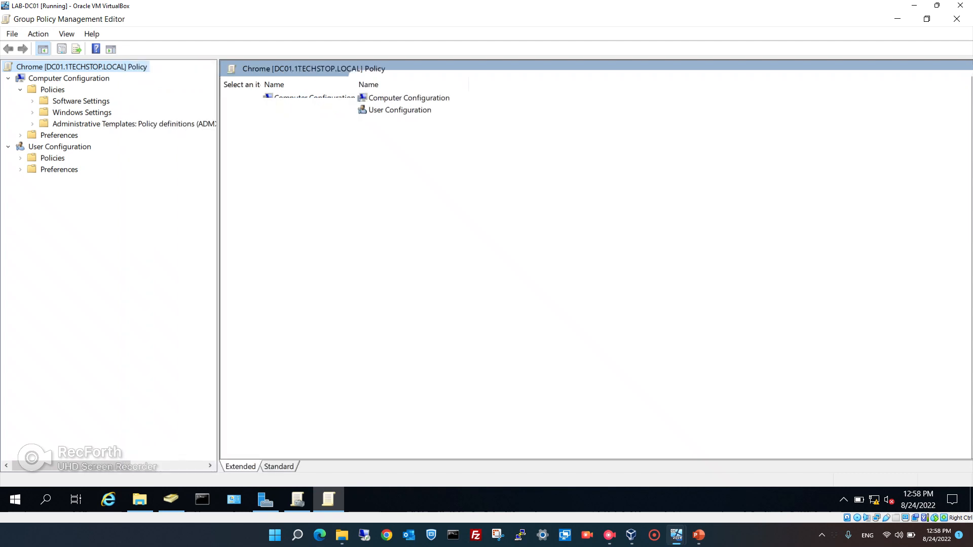
pyautogui.click(33, 101)
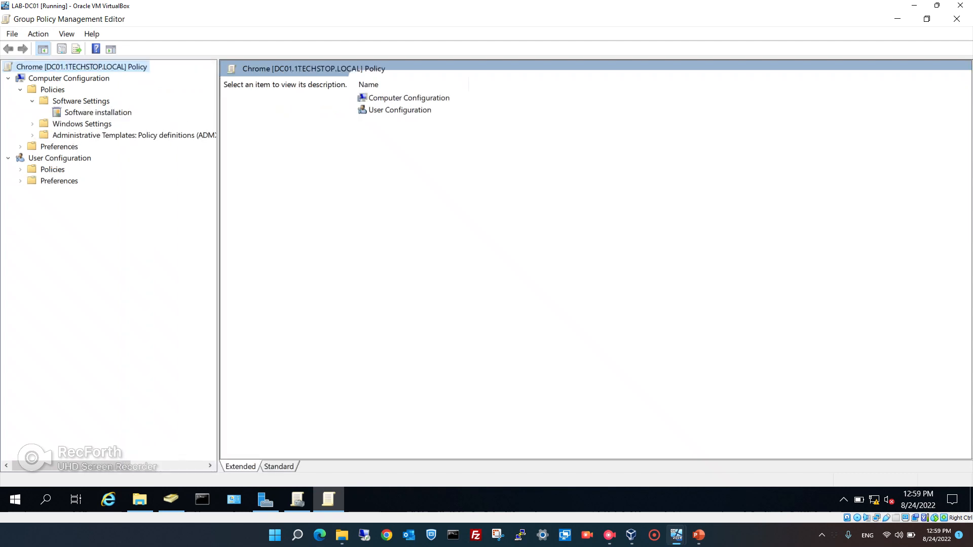
# Add the googlechromestandaloneenterprise64 MSI from \\DC01\Chrome as an Assigned Software installation package.
pyautogui.rightClick(92, 112)
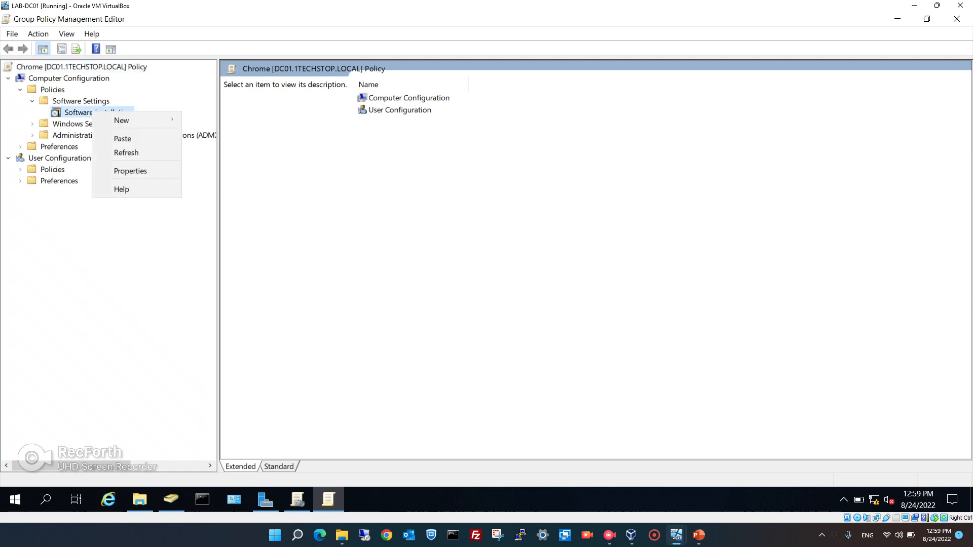
pyautogui.moveTo(124, 120)
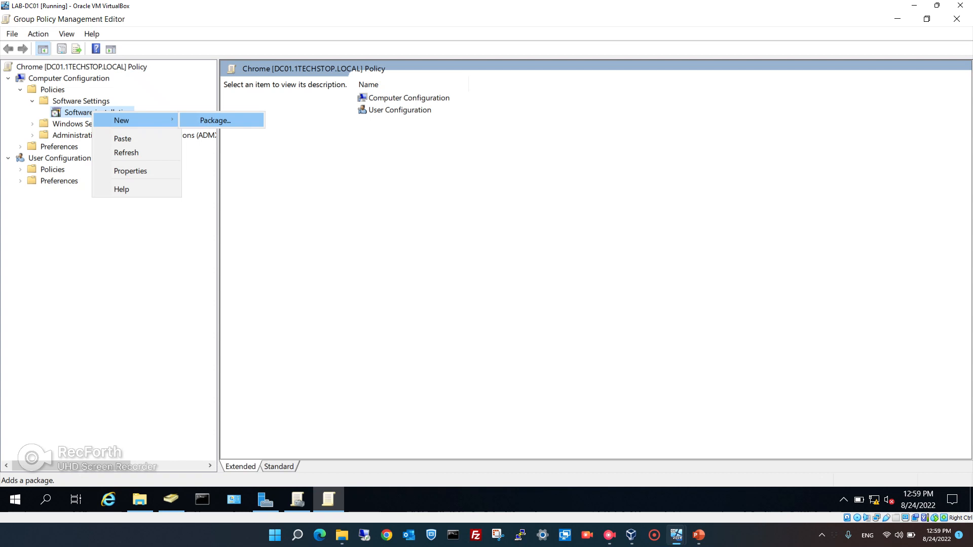
pyautogui.press('Return')
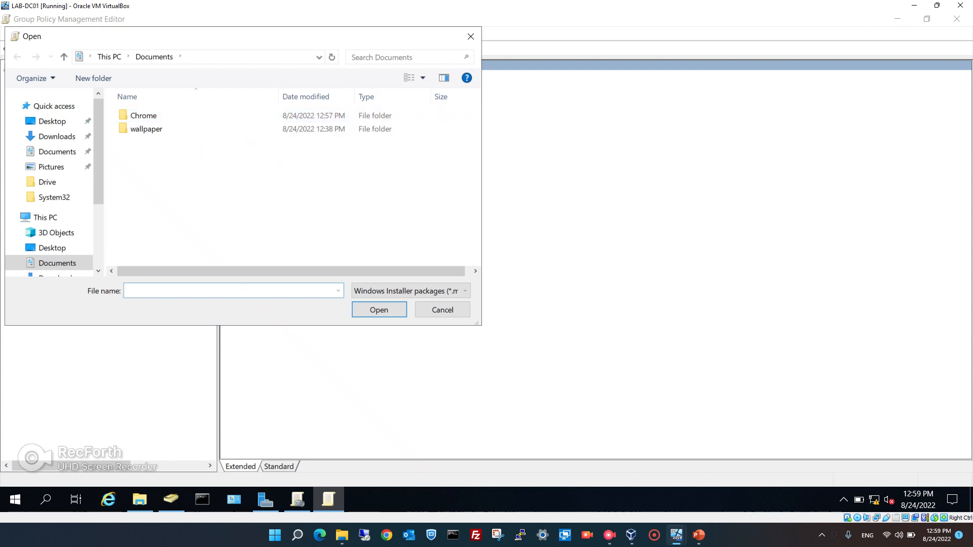
pyautogui.hotkey('alt', 'd')
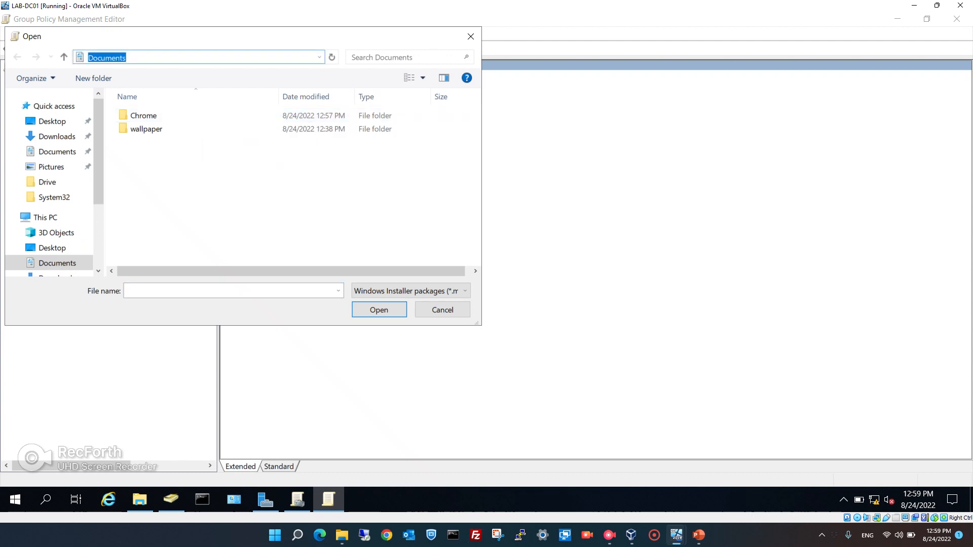
pyautogui.write('\\\\DC01\\Chrome')
pyautogui.press('Return')
pyautogui.click(193, 116)
pyautogui.click(379, 309)
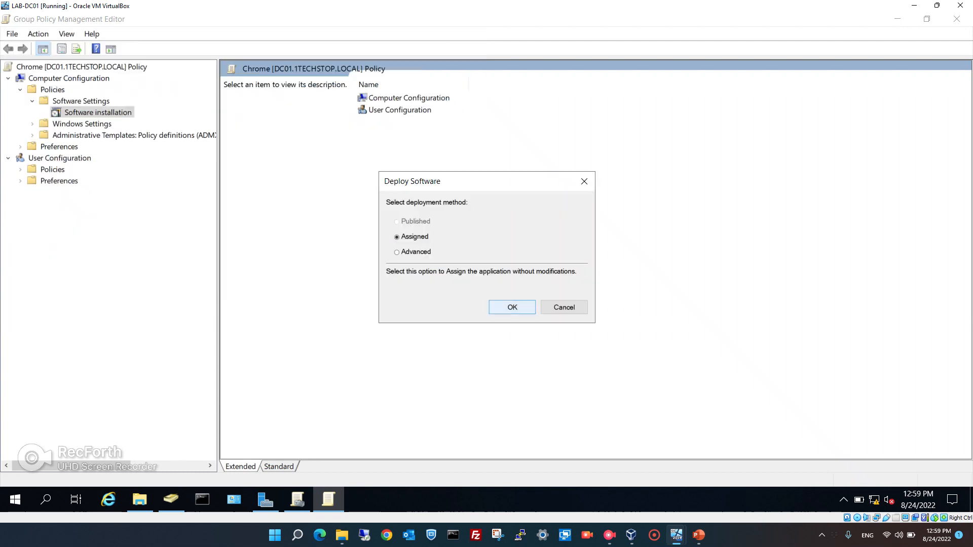
pyautogui.click(511, 307)
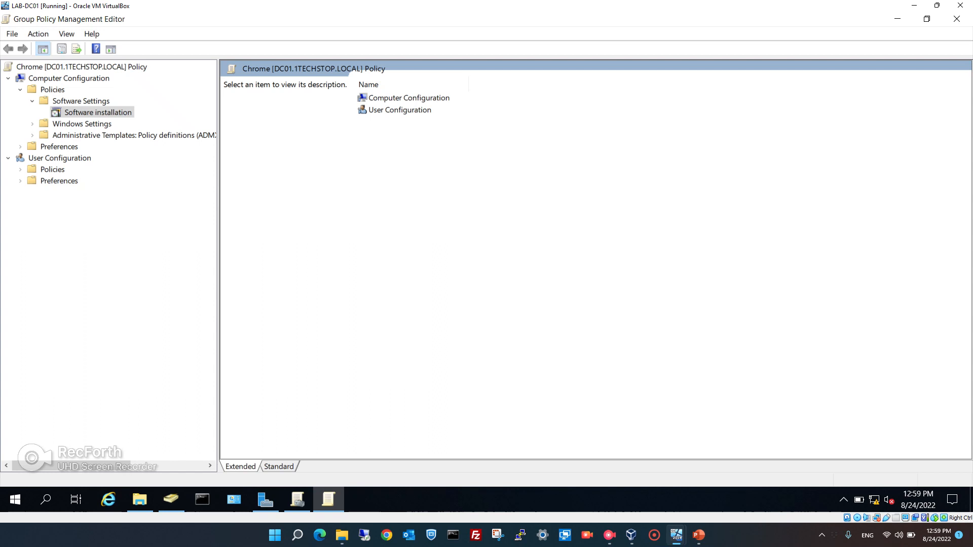
# Refresh the Software installation list until Google Chrome 68.254 appears, then close the editor.
pyautogui.click(82, 124)
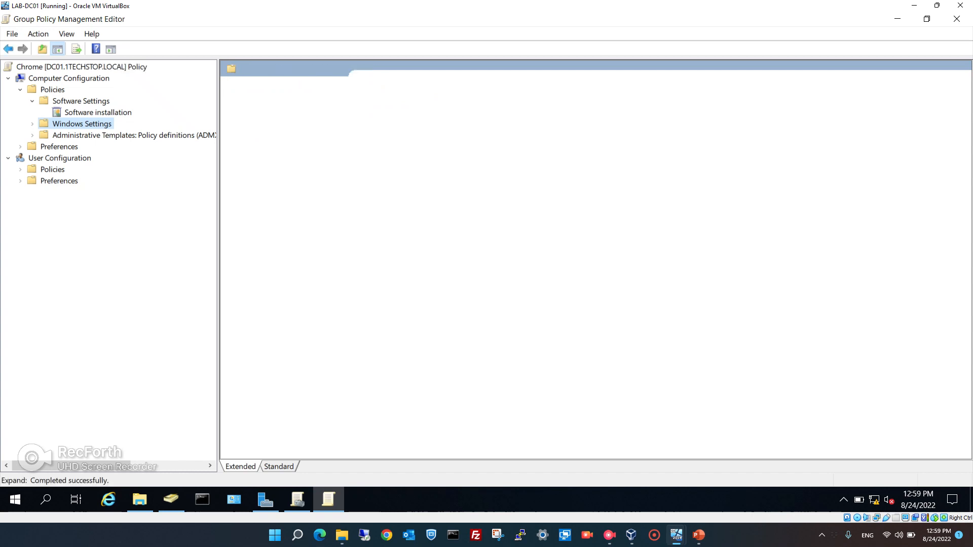
pyautogui.click(98, 112)
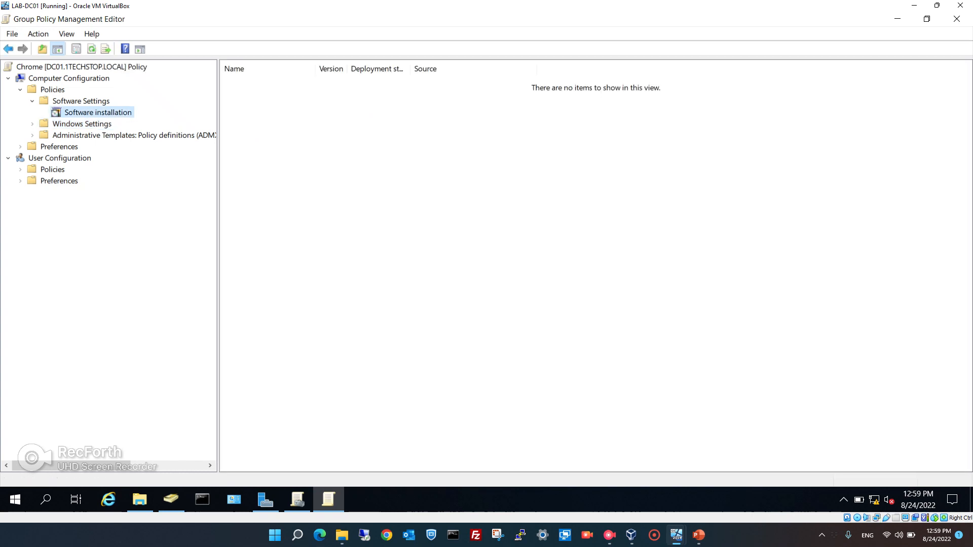
pyautogui.click(92, 50)
pyautogui.rightClick(80, 113)
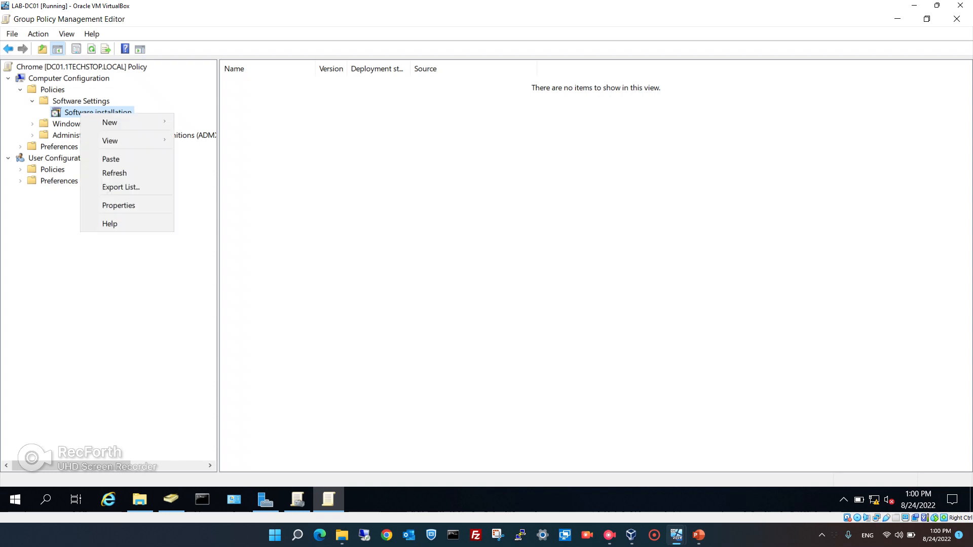
pyautogui.click(206, 121)
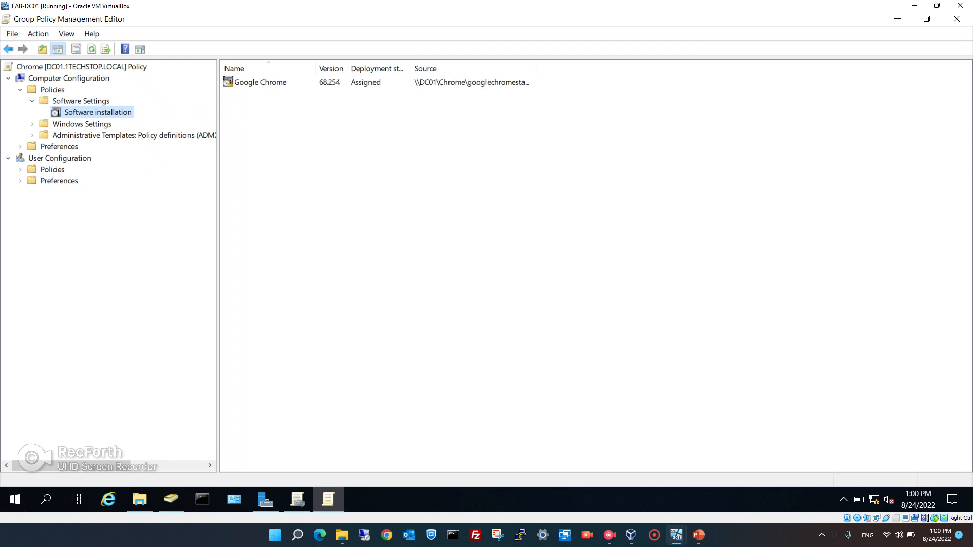
pyautogui.click(456, 203)
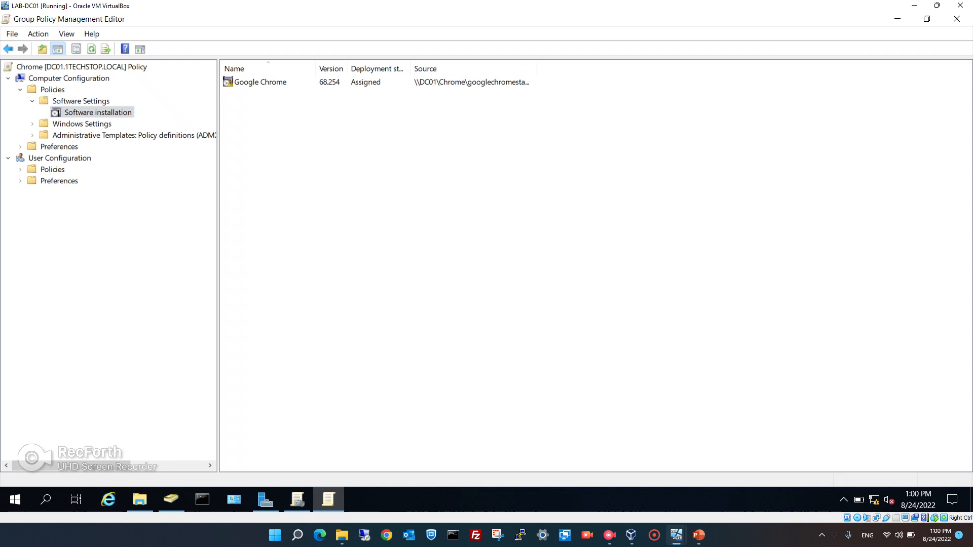
pyautogui.rightClick(243, 217)
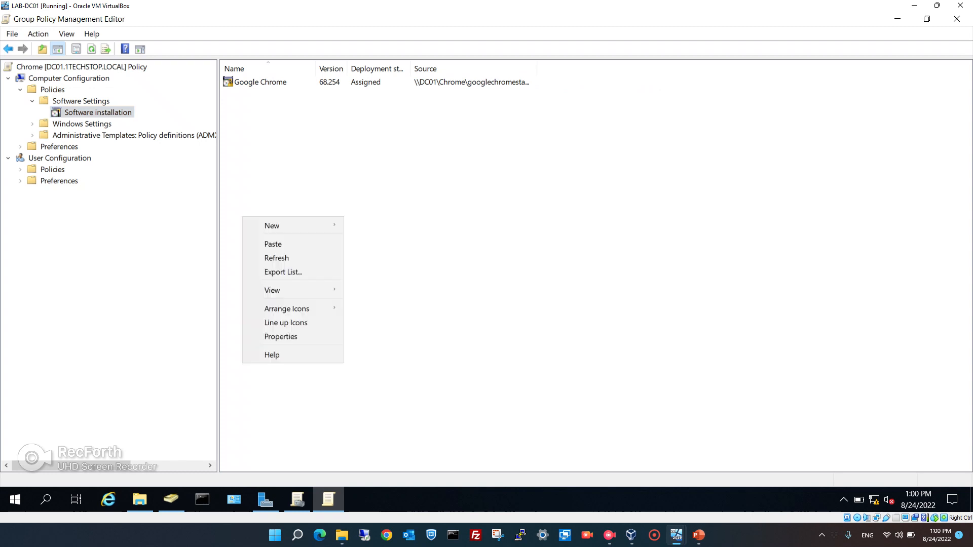
pyautogui.press('Return')
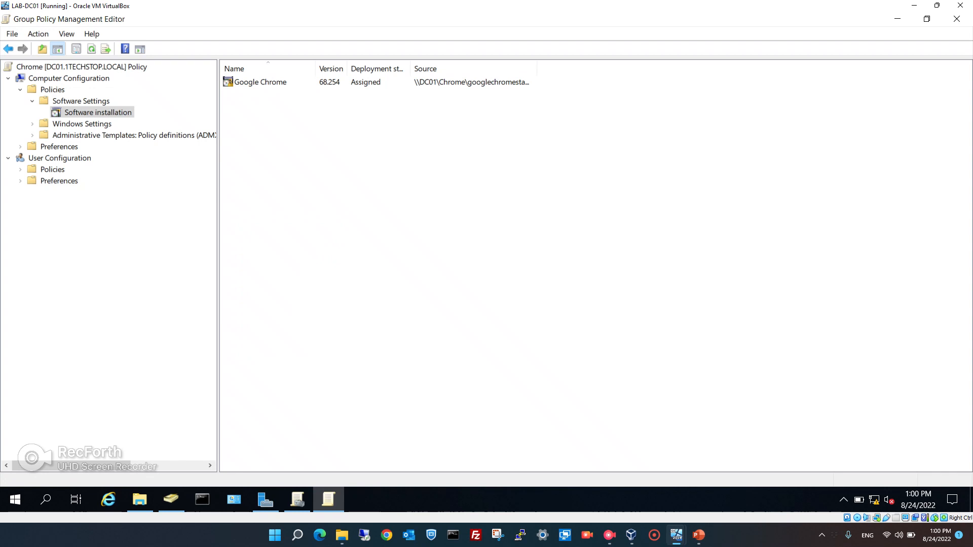
pyautogui.click(956, 19)
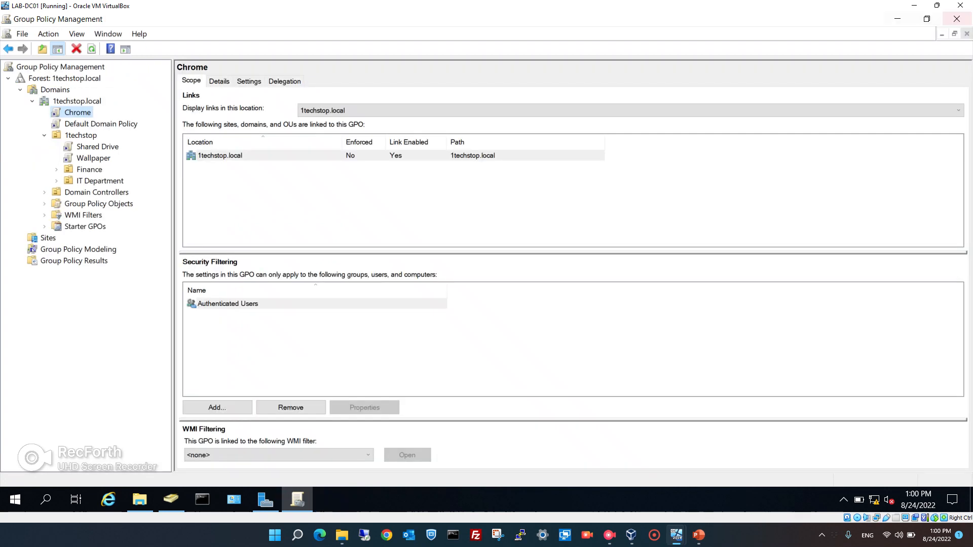
# Refresh the policy console and run gpupdate in an administrator Command Prompt on DC01.
pyautogui.click(92, 48)
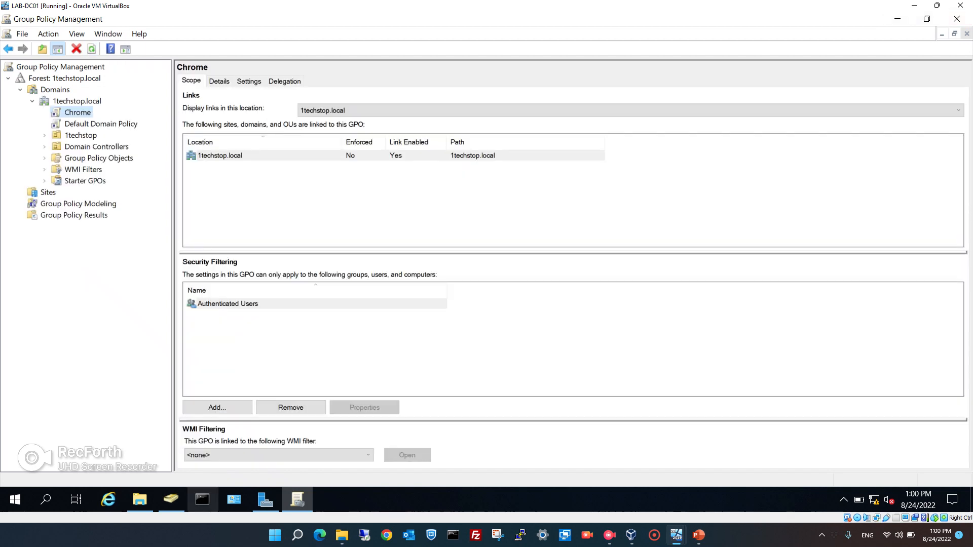
pyautogui.click(203, 499)
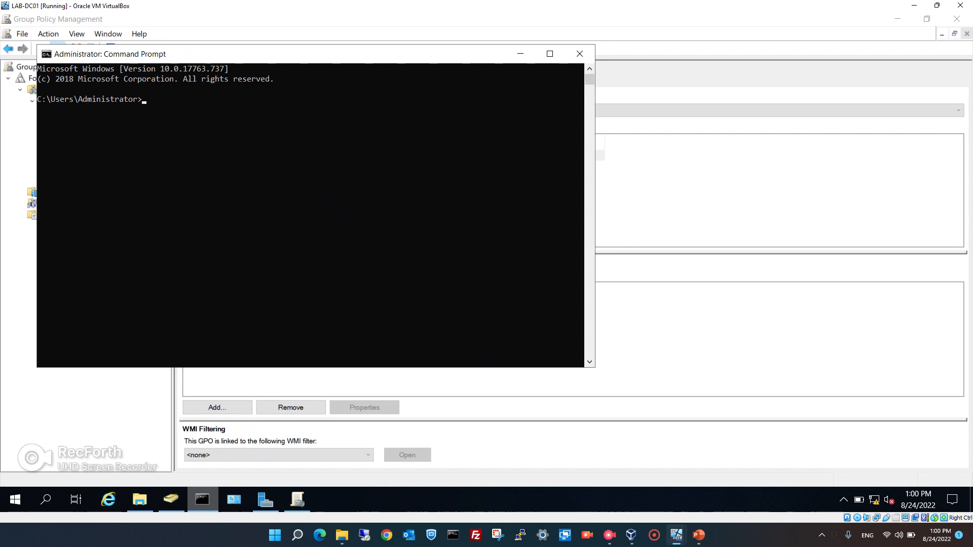
pyautogui.write('gpupdate')
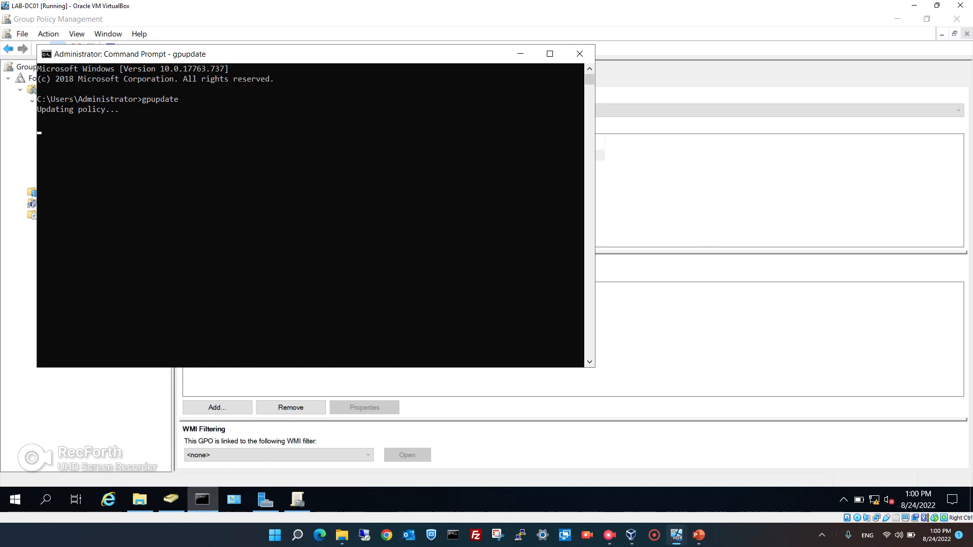
pyautogui.moveTo(677, 535)
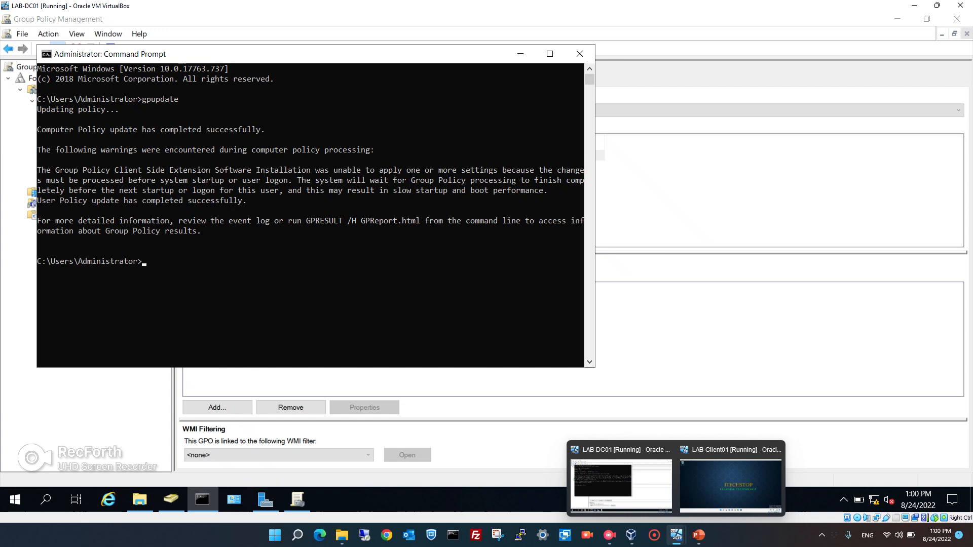
# On the Windows 11 client, run gpupdate /force from cmd and answer y to the restart.
pyautogui.click(731, 485)
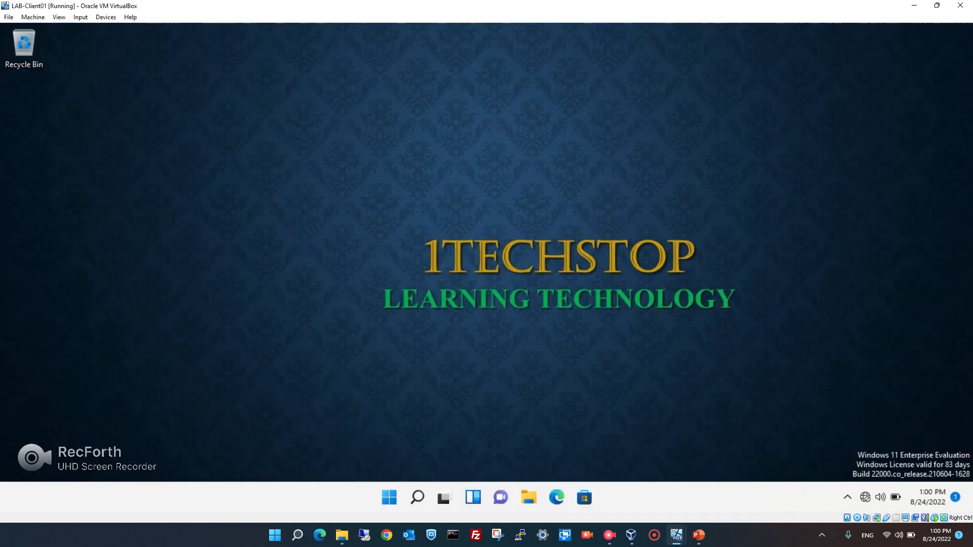
pyautogui.press('super+r')
pyautogui.write('cmd')
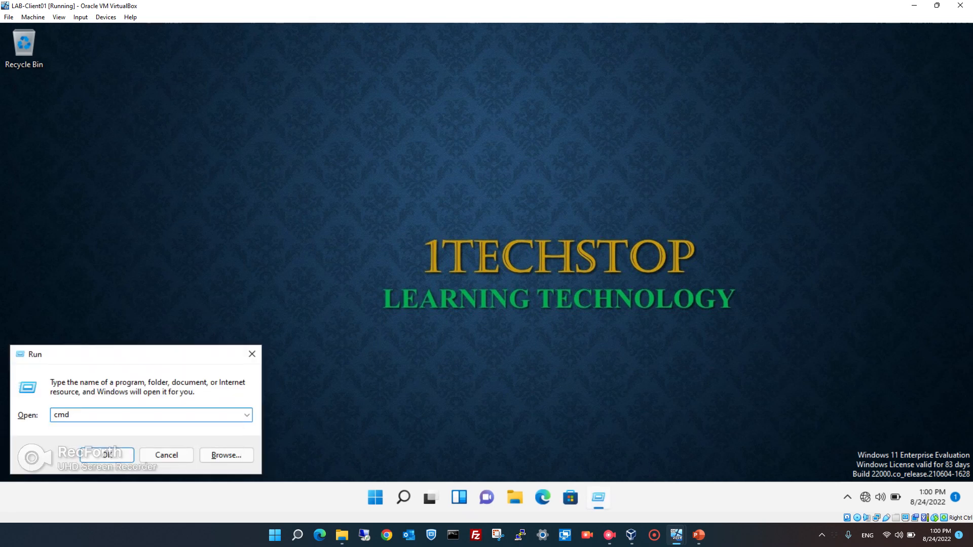
pyautogui.press('Return')
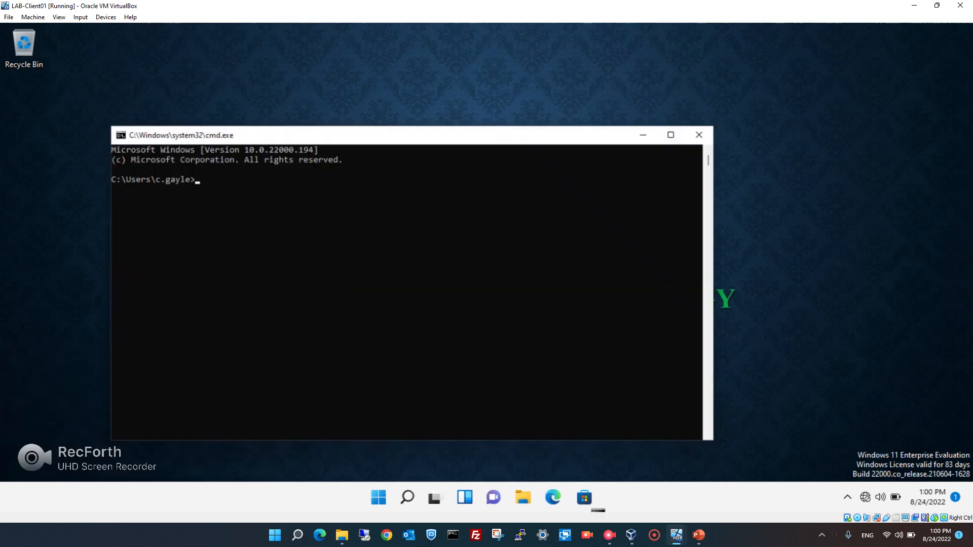
pyautogui.write('gp')
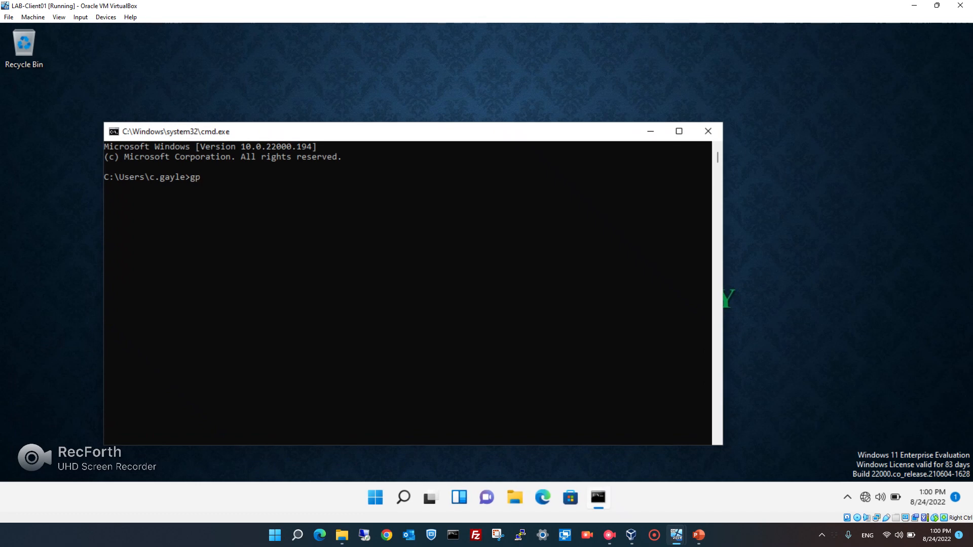
pyautogui.write('update /force')
pyautogui.press('Return')
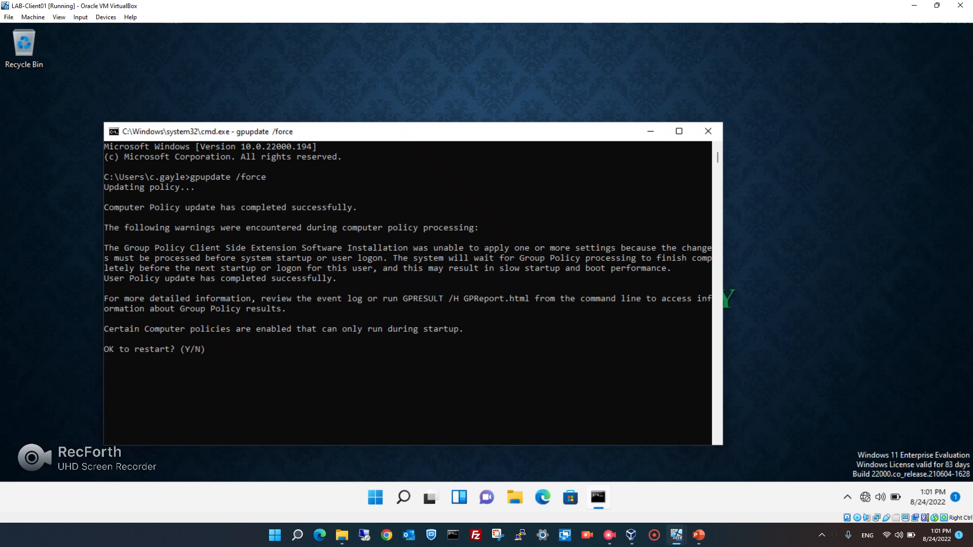
pyautogui.write('y')
pyautogui.press('Return')
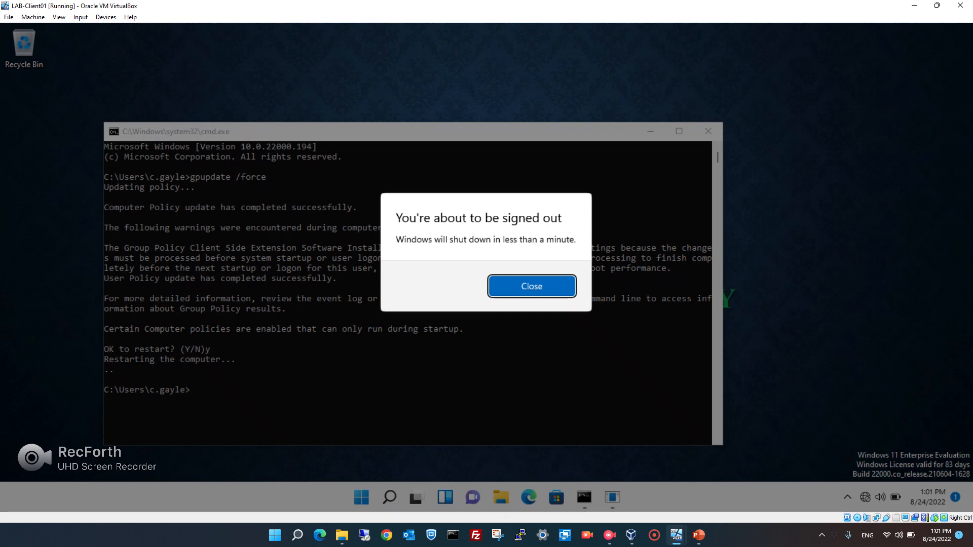
pyautogui.press('Return')
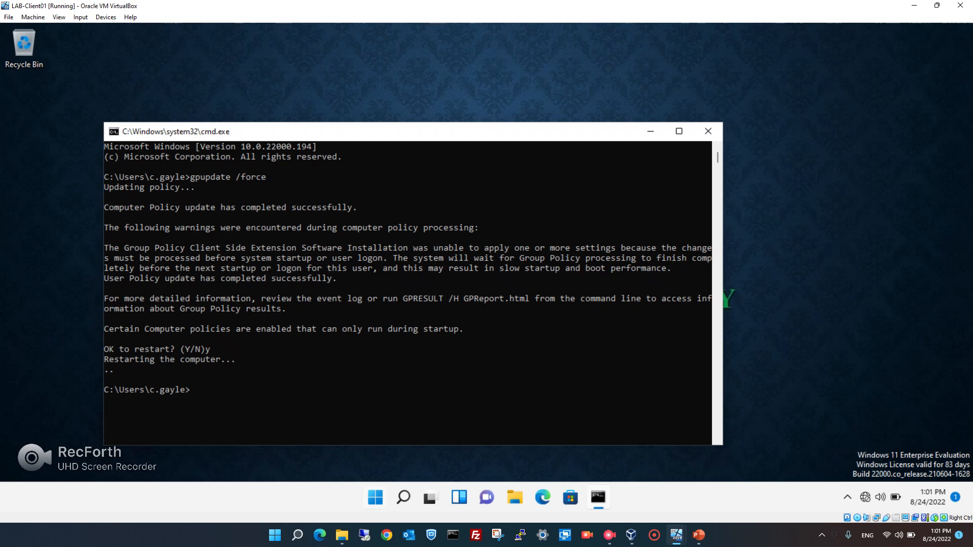
# Restart the Windows 11 client via Start's Shut down or sign out > Restart and wait for sign-in.
pyautogui.rightClick(376, 497)
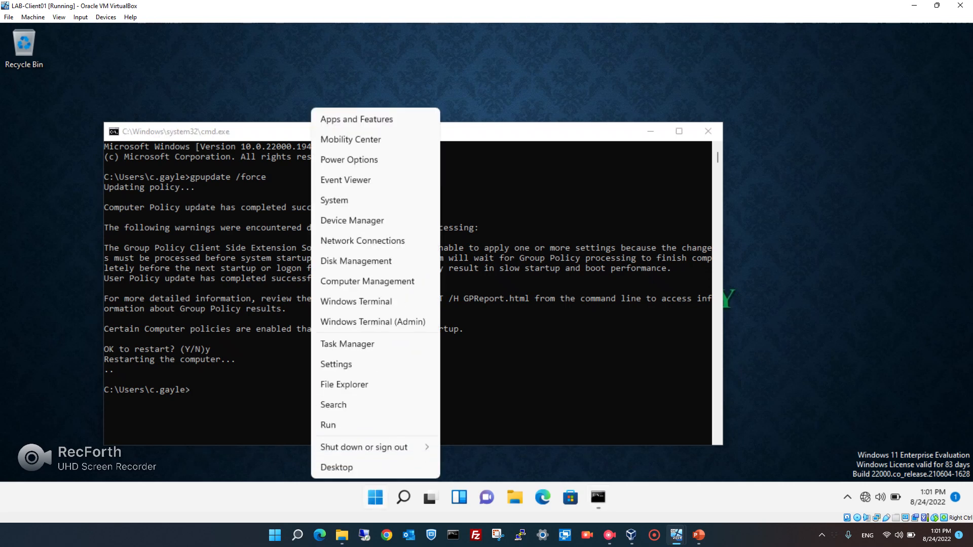
pyautogui.moveTo(385, 447)
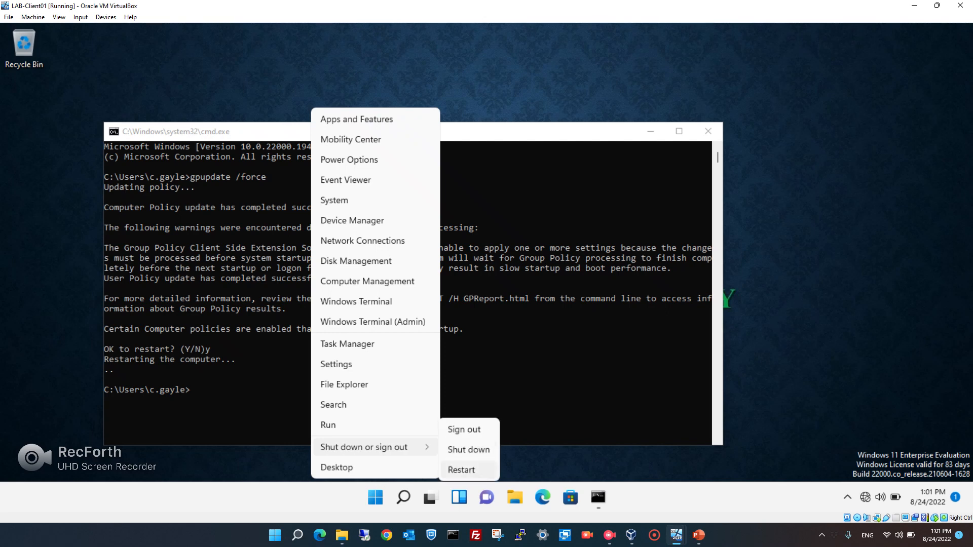
pyautogui.click(461, 470)
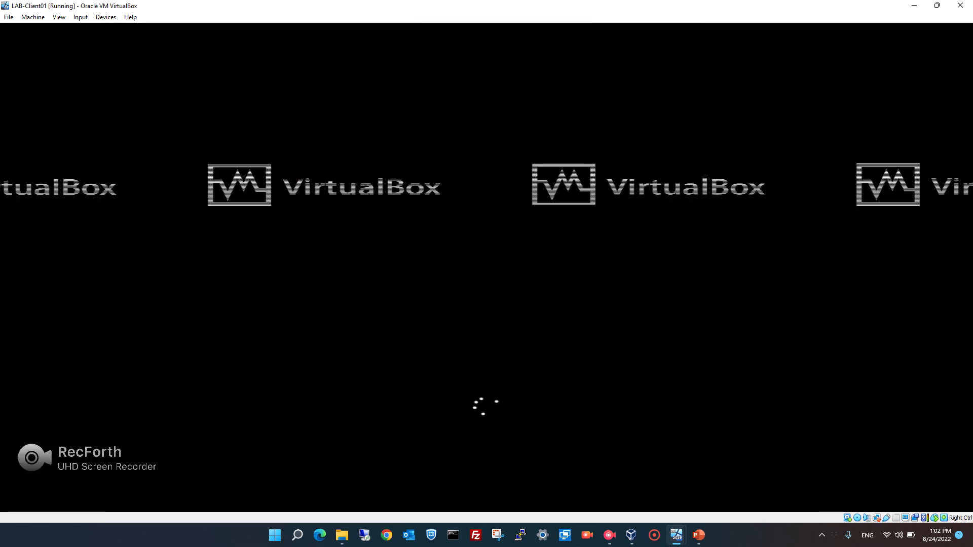
pyautogui.click(609, 535)
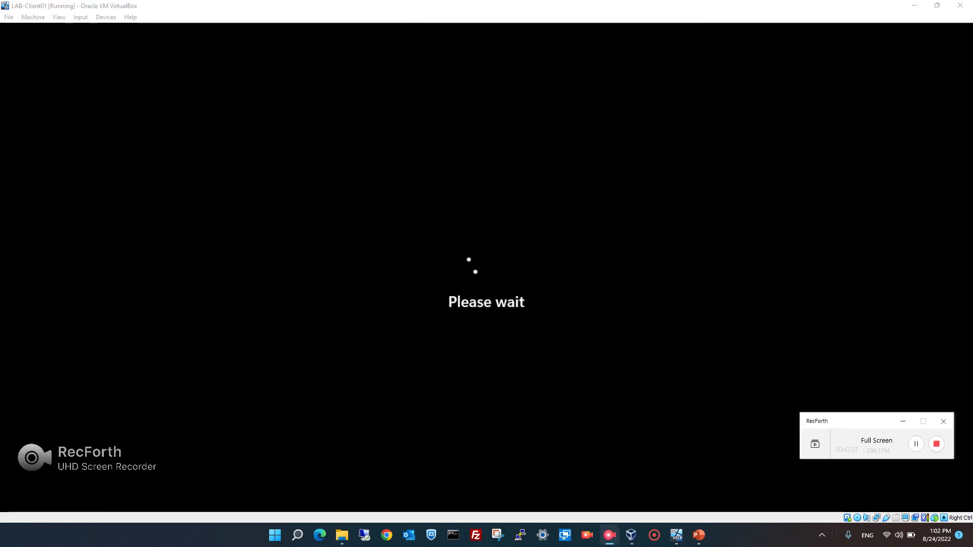
pyautogui.click(903, 421)
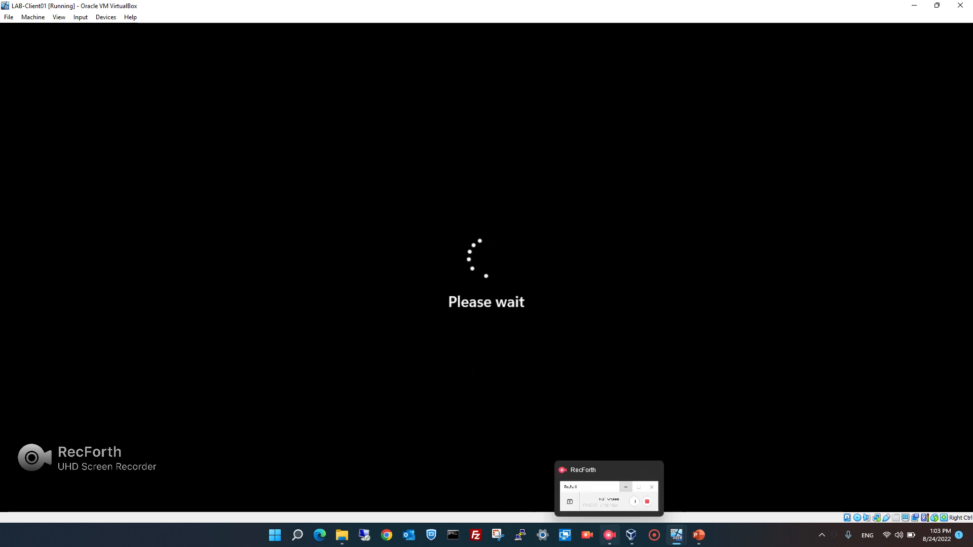
pyautogui.click(609, 535)
pyautogui.click(916, 444)
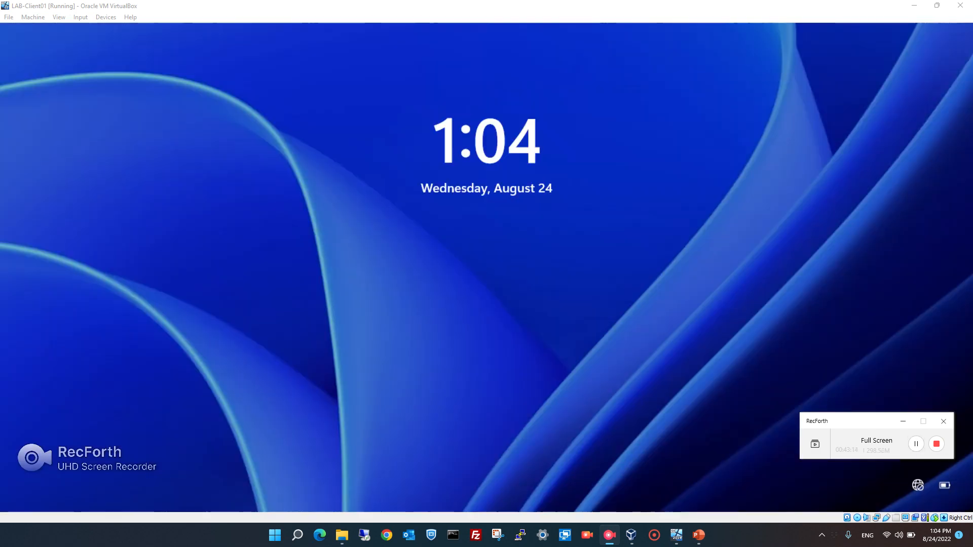
pyautogui.click(634, 324)
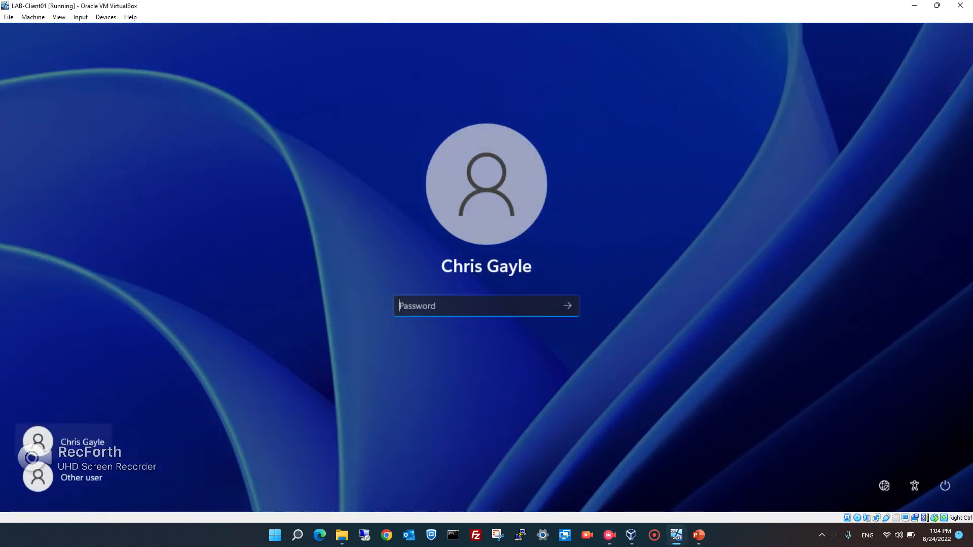
# Sign in to the client with the account password and select the Google Chrome desktop shortcut.
pyautogui.write('••••••••')
pyautogui.press('Return')
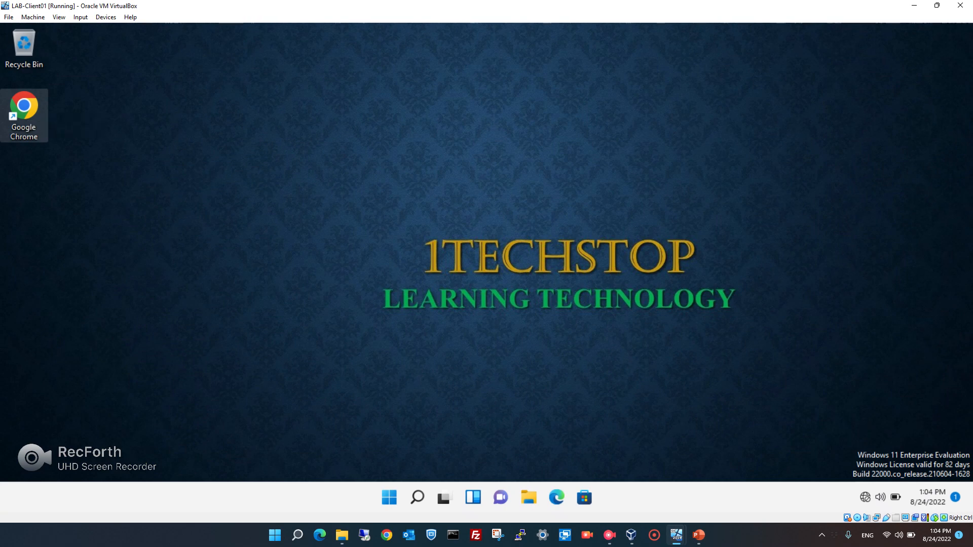
pyautogui.click(24, 115)
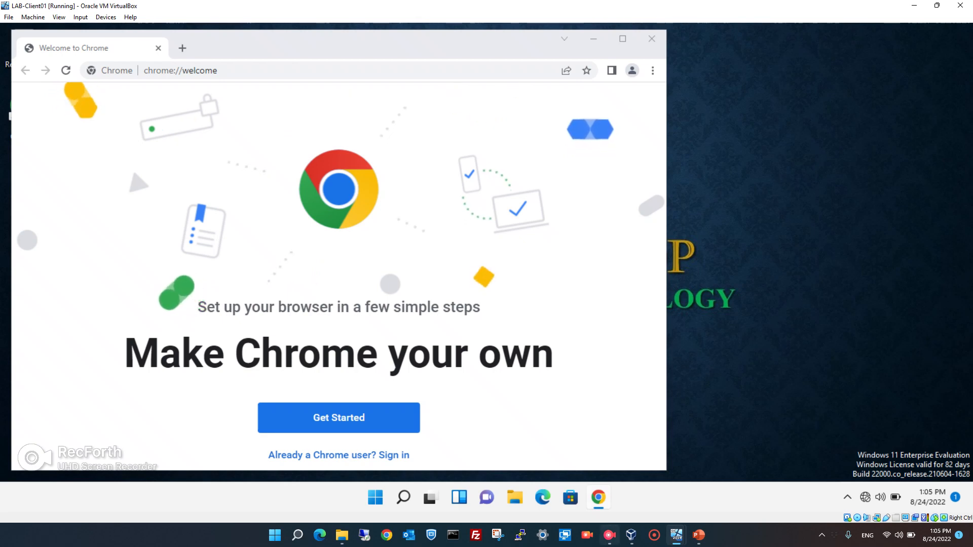
pyautogui.click(609, 535)
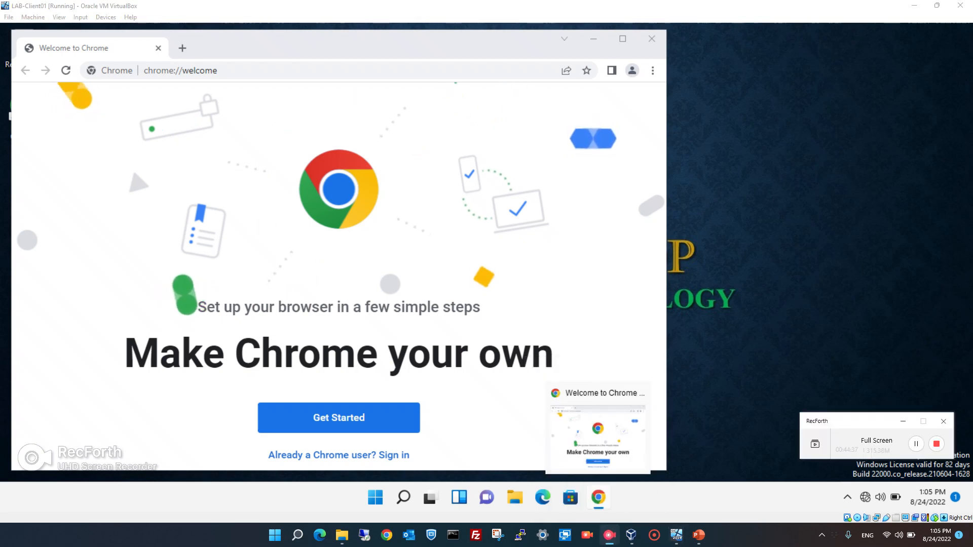